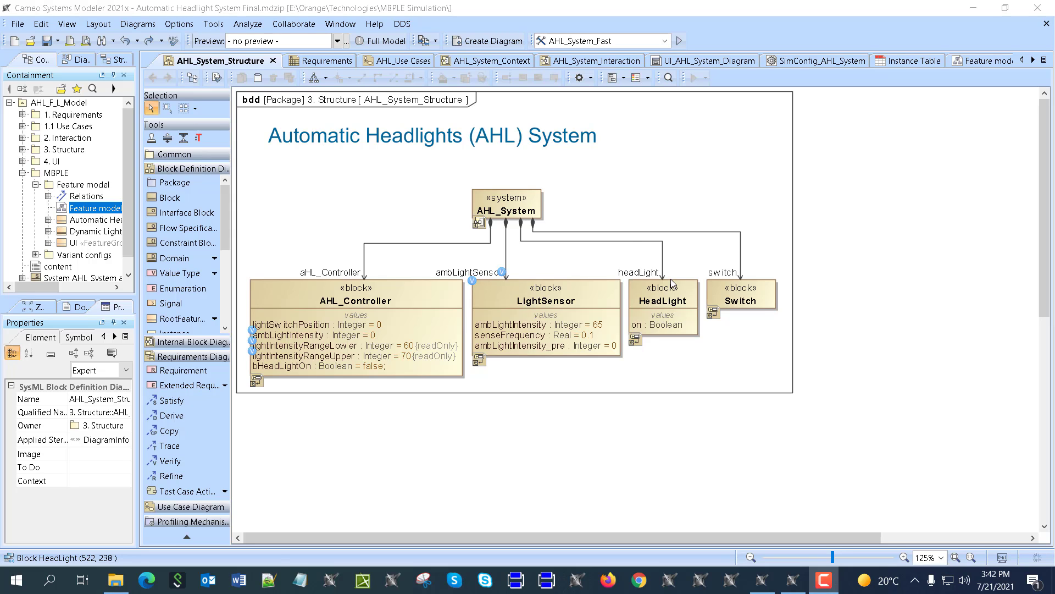
Review the Requirements table, the AHL_Use Cases diagram and the AHL_System_Context diagram
{"action": "left_click", "coordinate": [314, 61]}
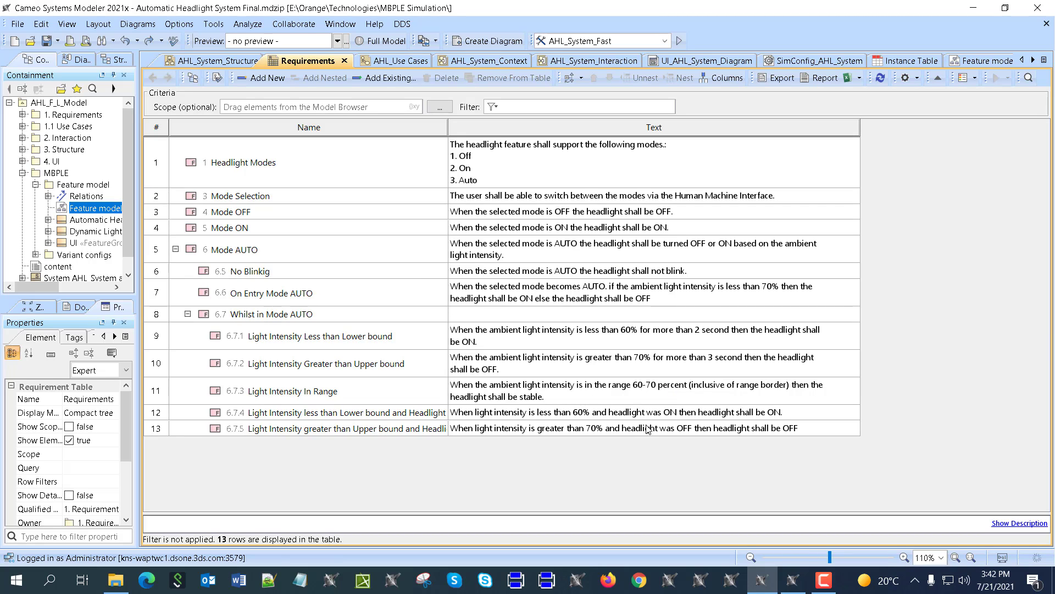
{"action": "left_click", "coordinate": [390, 60]}
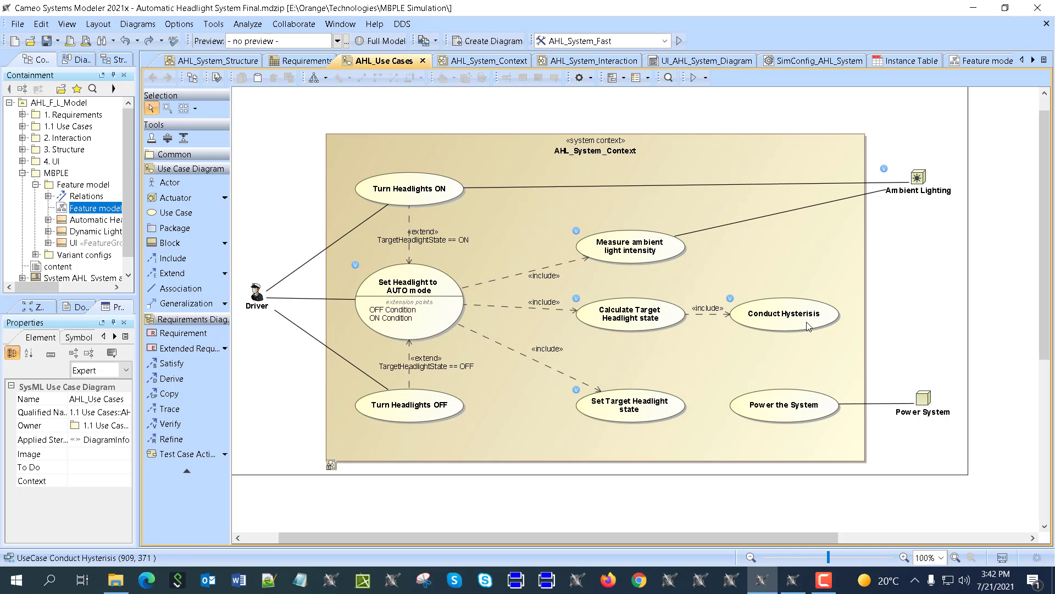
{"action": "double_click", "coordinate": [513, 392]}
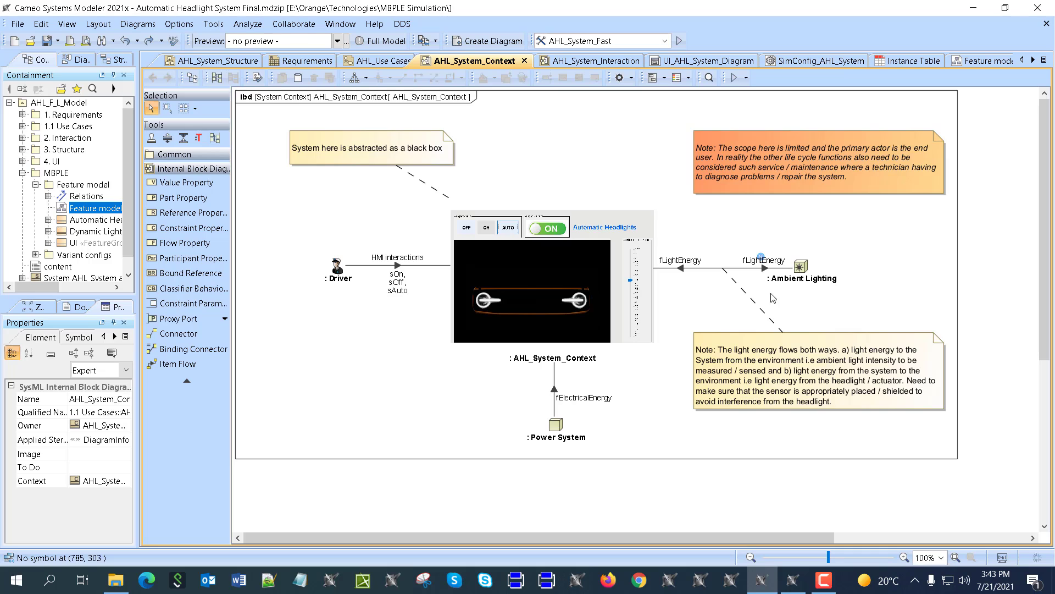
Examine the AHL_System_Interaction diagram from the switch and light sensor across to the controller and headlight state machines
{"action": "left_click", "coordinate": [591, 62]}
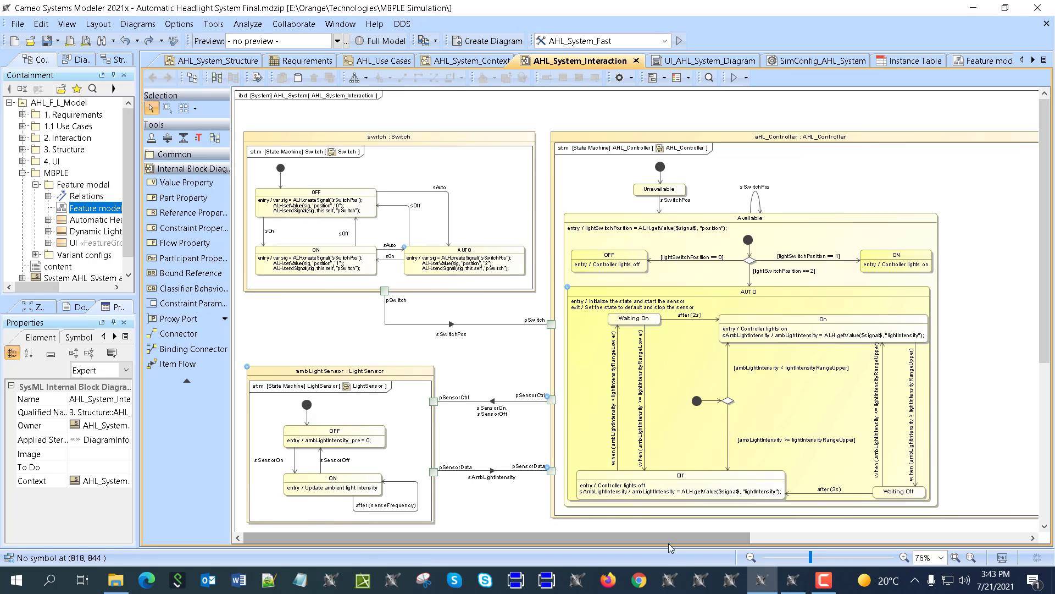
{"action": "scroll", "coordinate": [660, 538], "scroll_direction": "right", "scroll_amount": 3}
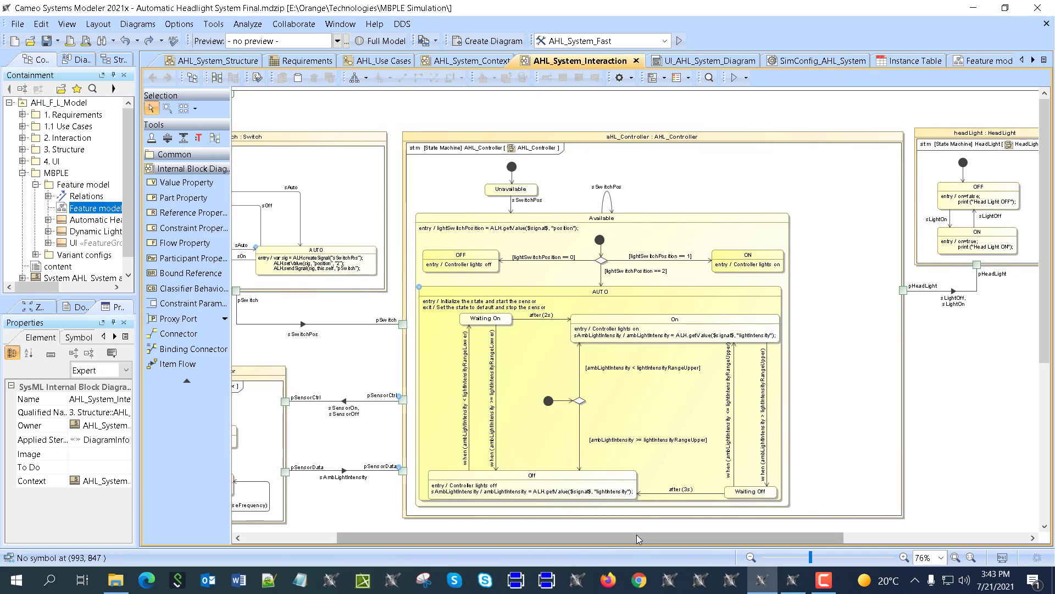
{"action": "left_click_drag", "start_coordinate": [638, 539], "coordinate": [680, 539]}
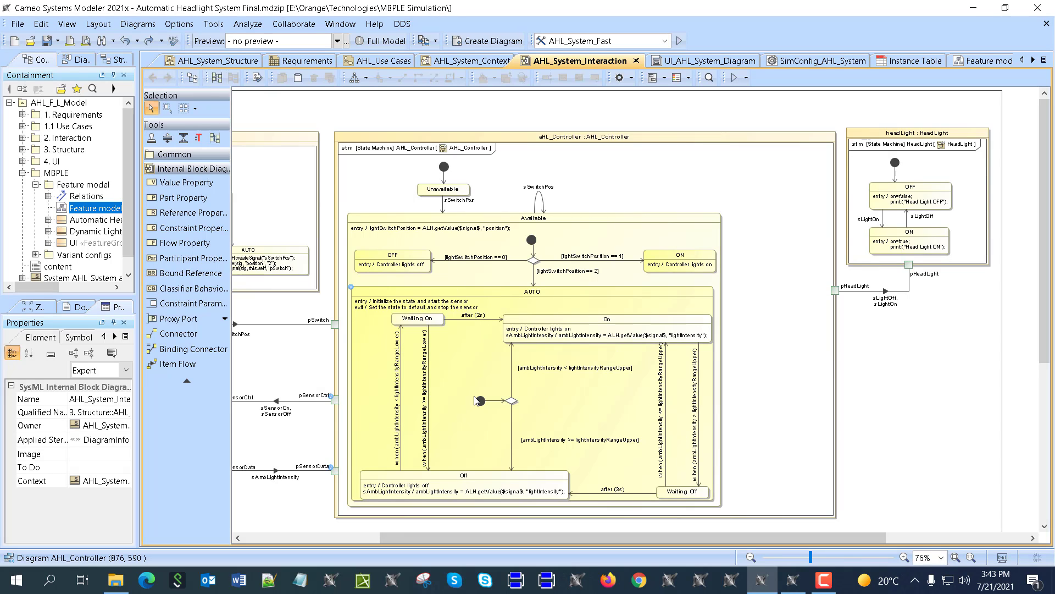
{"action": "left_click_drag", "start_coordinate": [654, 537], "coordinate": [606, 537]}
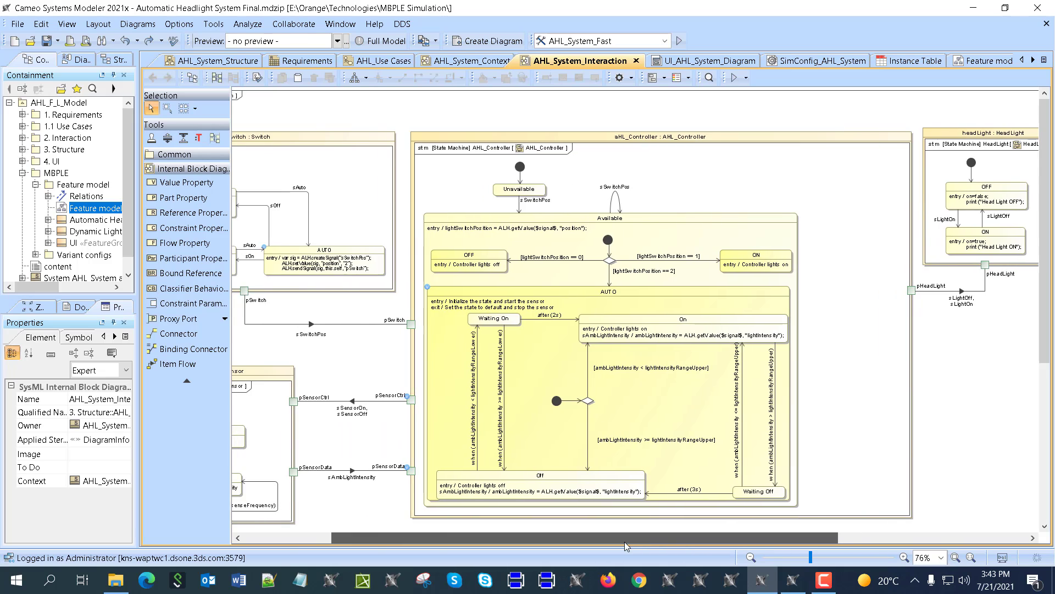
Examine the advanced and simple headlight interface frames in the UI_AHL_System_Diagram
{"action": "left_click", "coordinate": [667, 61]}
{"action": "scroll", "coordinate": [623, 155], "scroll_direction": "down", "scroll_amount": 2}
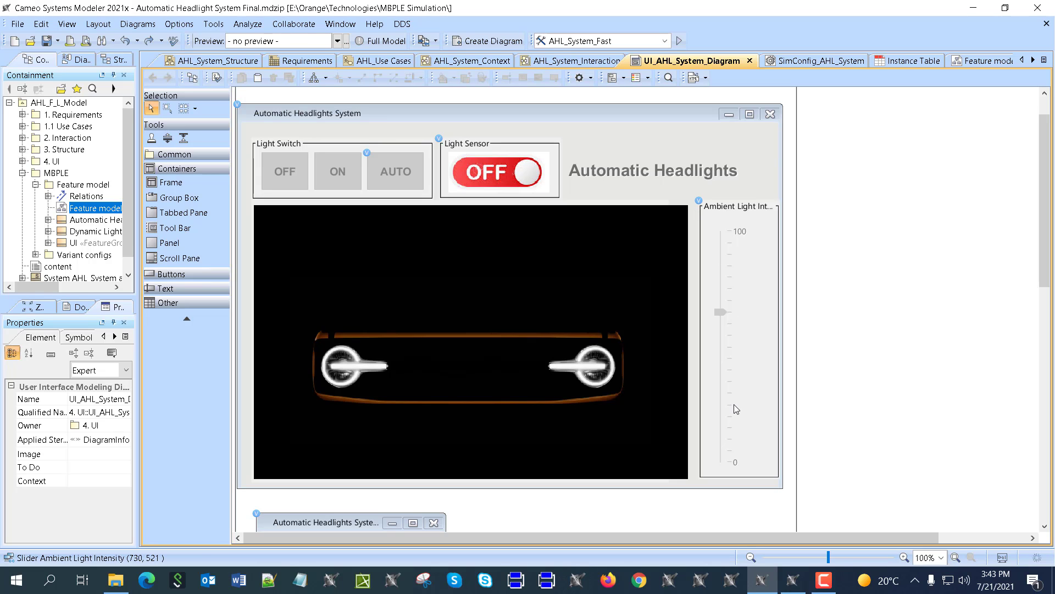
{"action": "scroll", "coordinate": [276, 486], "scroll_direction": "down", "scroll_amount": 5}
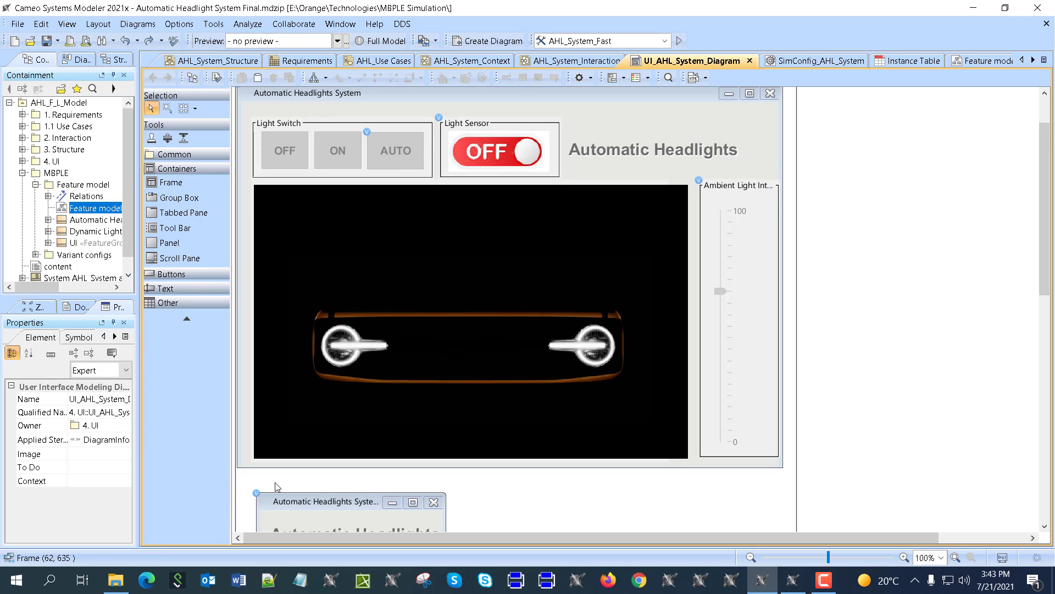
{"action": "scroll", "coordinate": [275, 487], "scroll_direction": "down", "scroll_amount": 2}
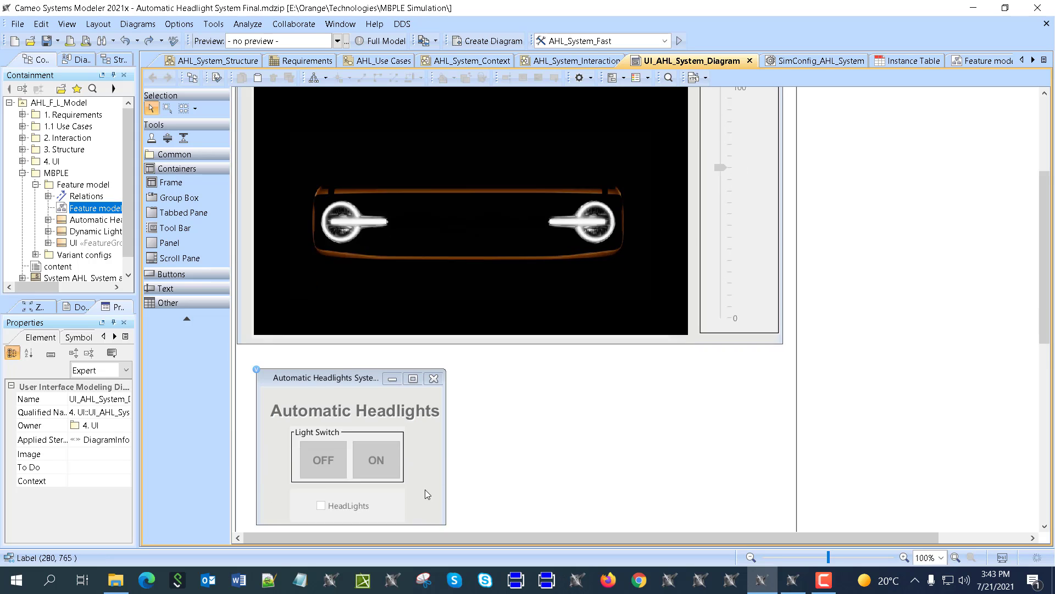
{"action": "scroll", "coordinate": [424, 489], "scroll_direction": "up", "scroll_amount": 6}
{"action": "scroll", "coordinate": [424, 443], "scroll_direction": "up", "scroll_amount": 3}
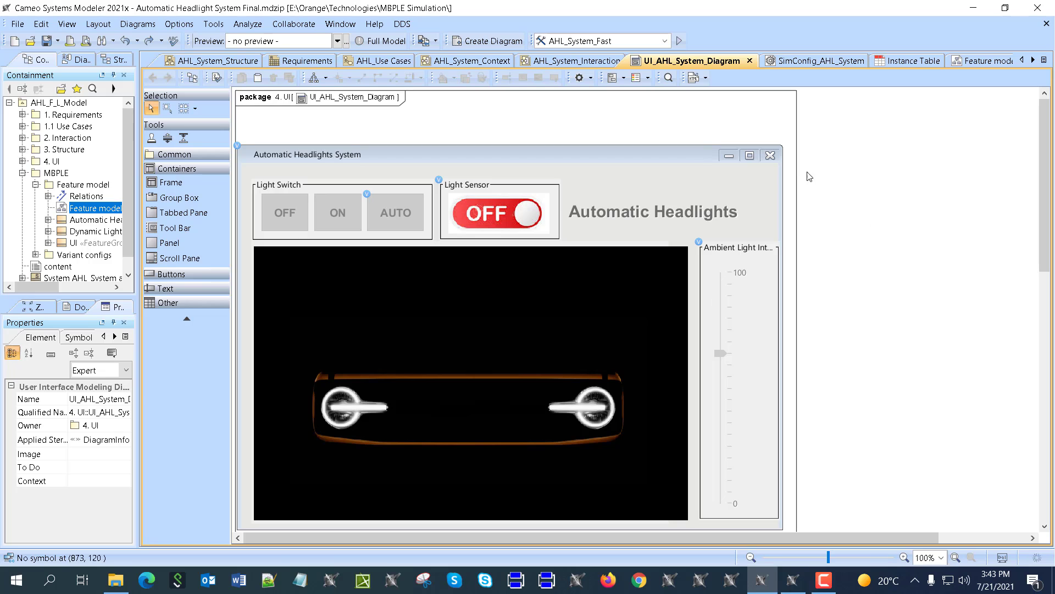
Review the SimConfig_AHL_System diagram, the variant Instance Table and the Feature model diagram
{"action": "left_click", "coordinate": [799, 64]}
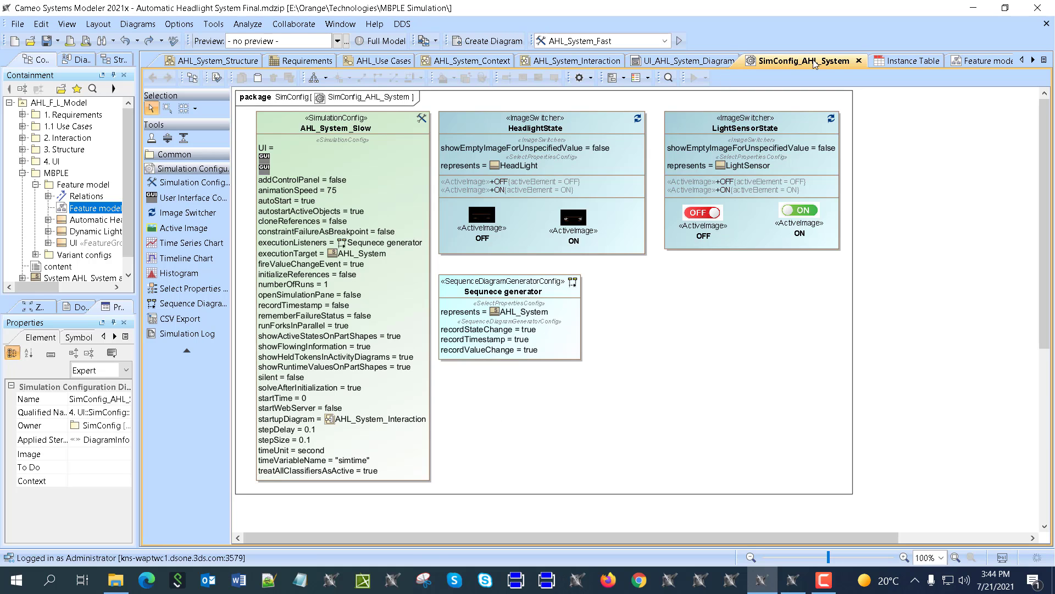
{"action": "left_click_drag", "start_coordinate": [792, 537], "coordinate": [912, 535]}
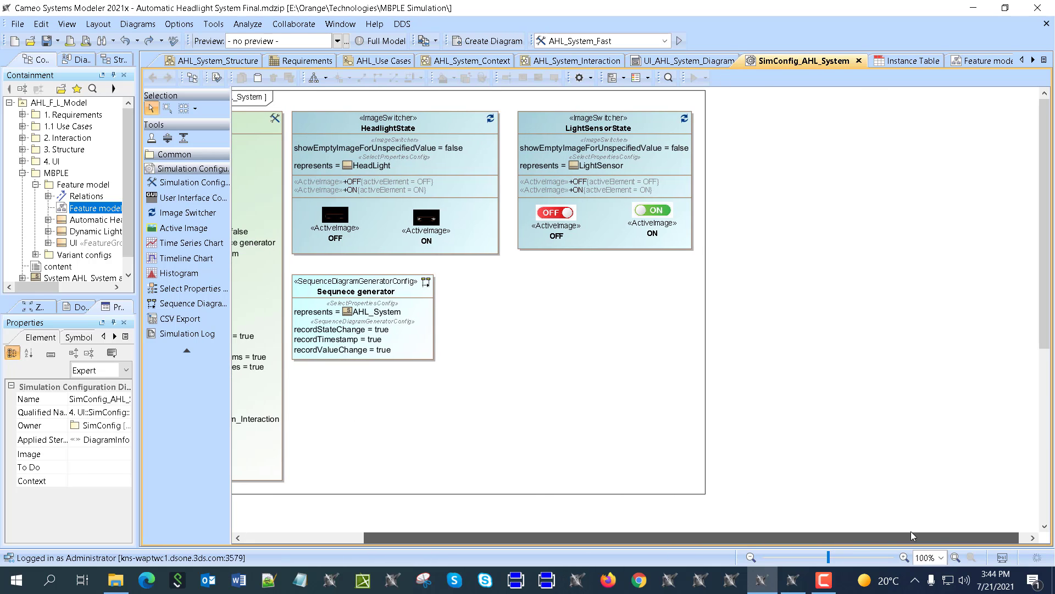
{"action": "left_click", "coordinate": [899, 64]}
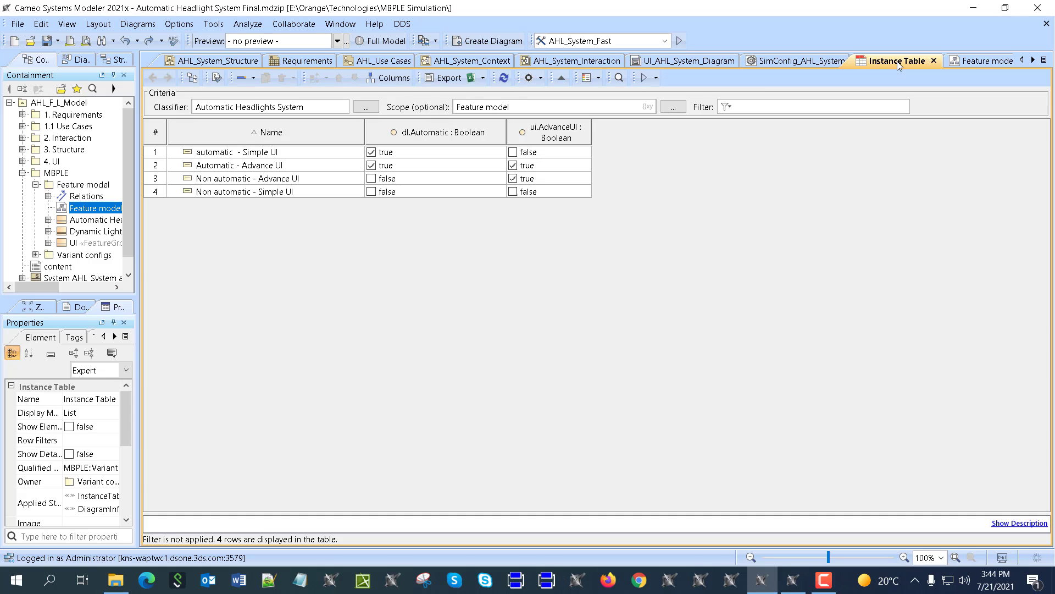
{"action": "left_click", "coordinate": [982, 62]}
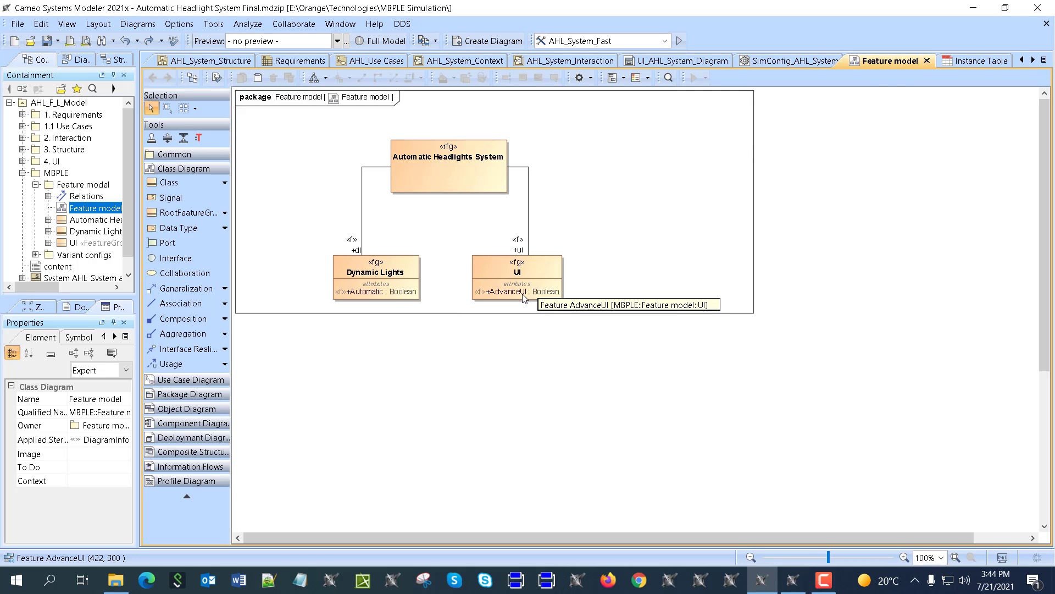
Compare the two headlight interface frames with the Feature model's features and the variants in the Instance Table
{"action": "left_click", "coordinate": [667, 62]}
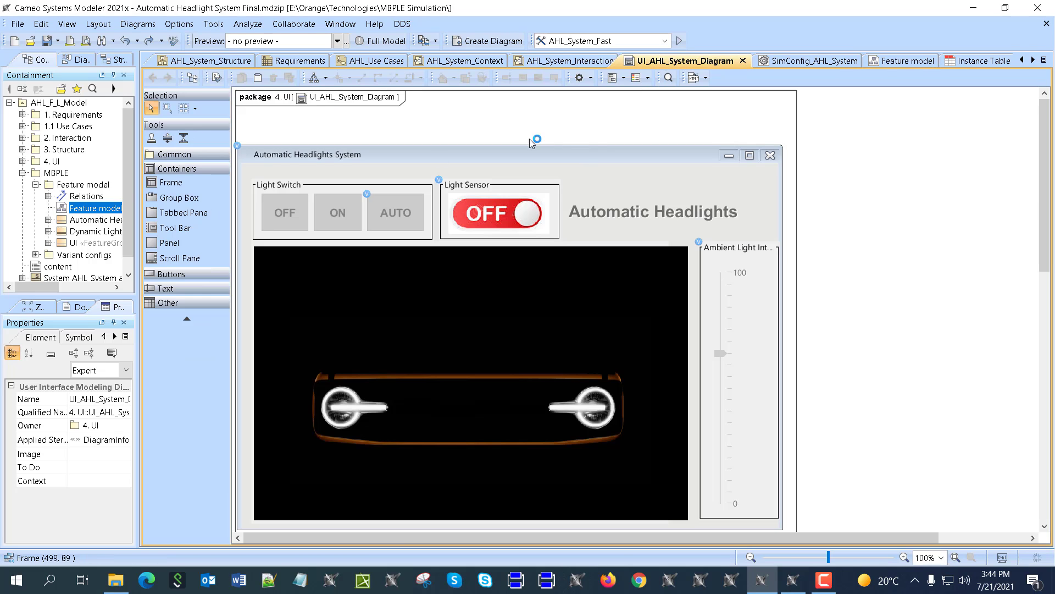
{"action": "scroll", "coordinate": [555, 264], "scroll_direction": "down", "scroll_amount": 5}
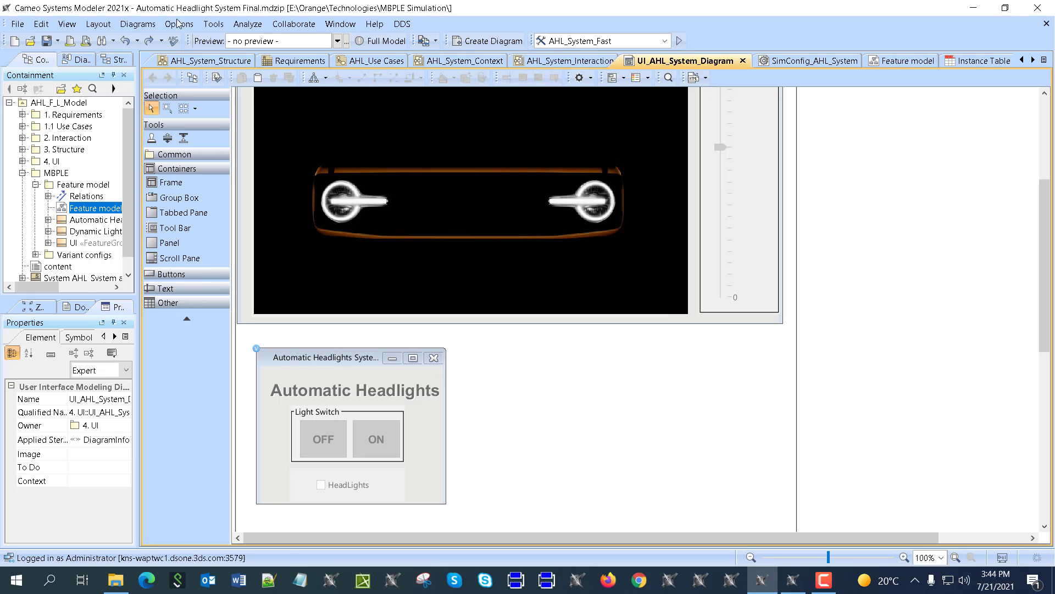
{"action": "left_click", "coordinate": [883, 62]}
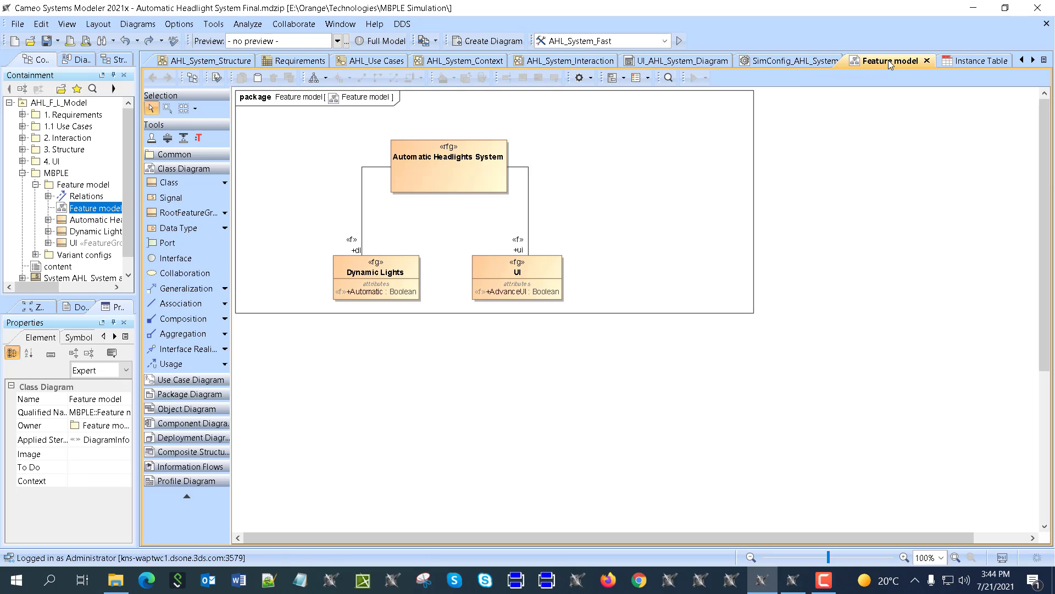
{"action": "left_click", "coordinate": [967, 64]}
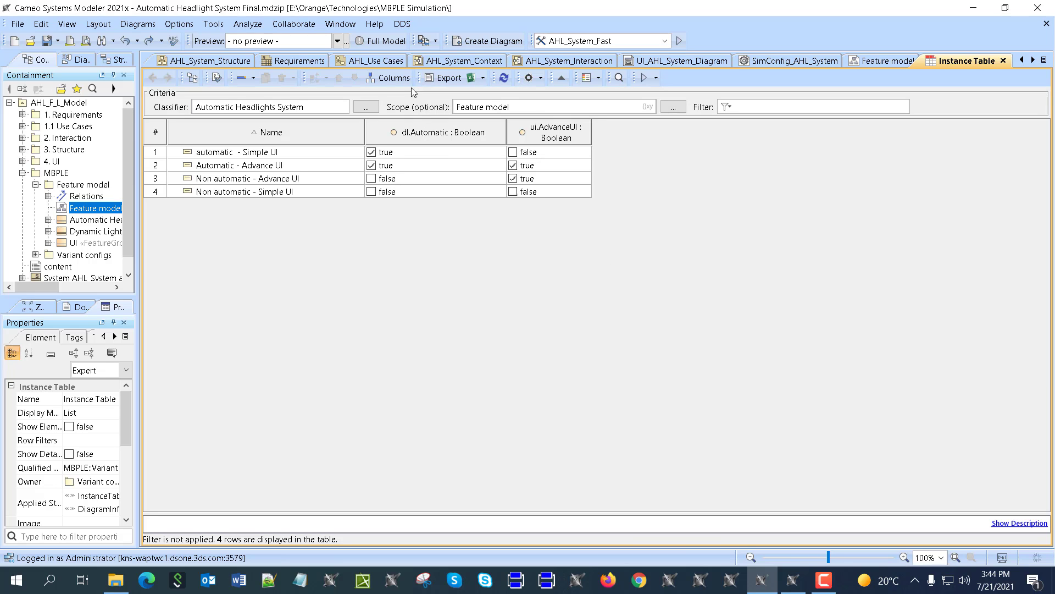
Open the AHL_System_Interaction diagram and run the AHL_System_Slow simulation configuration
{"action": "left_click", "coordinate": [541, 63]}
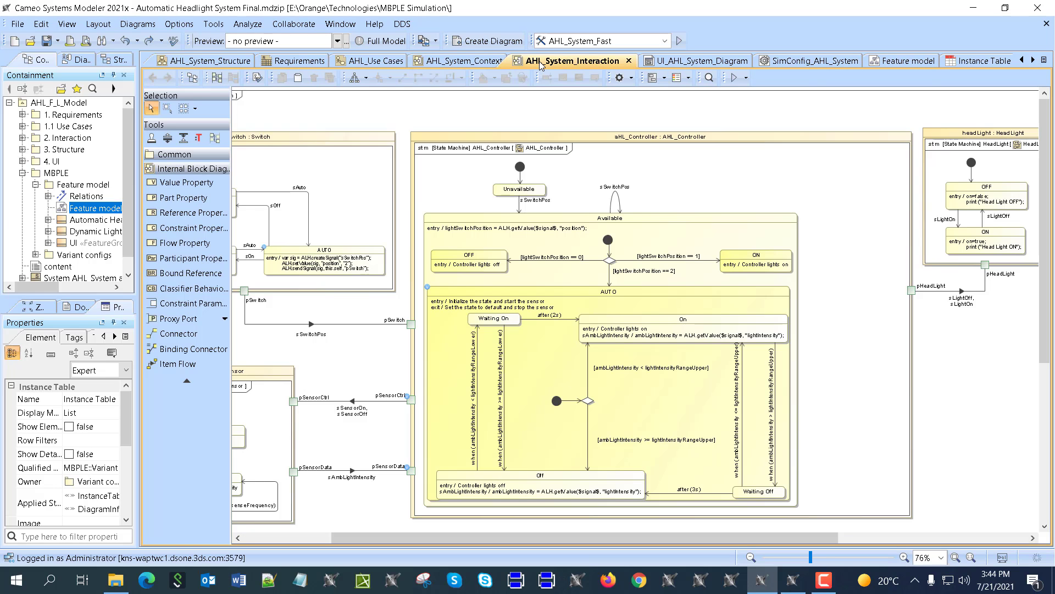
{"action": "left_click", "coordinate": [663, 42]}
{"action": "left_click", "coordinate": [632, 69]}
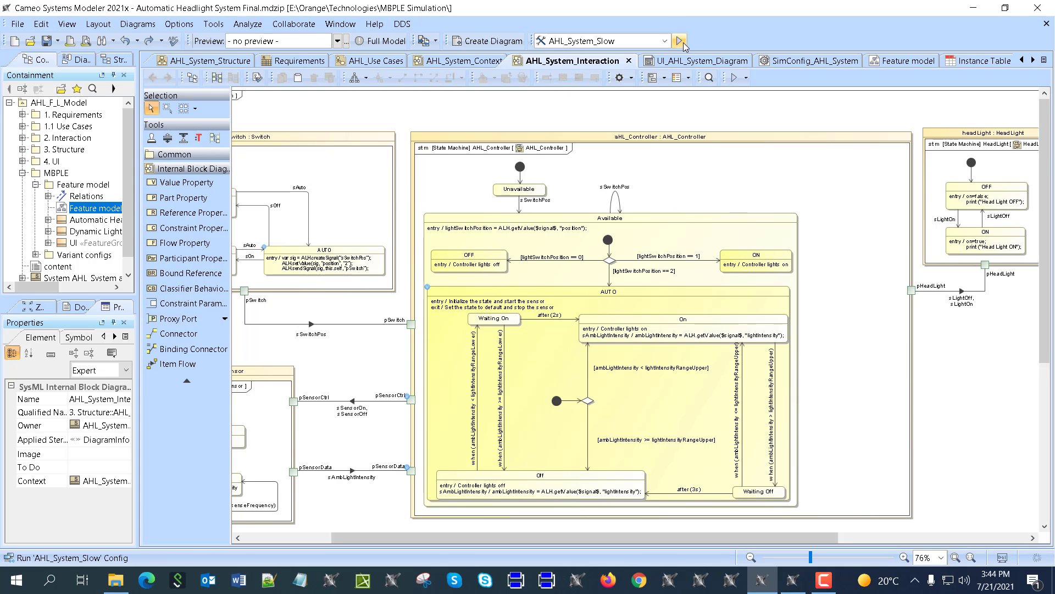
{"action": "left_click", "coordinate": [683, 43]}
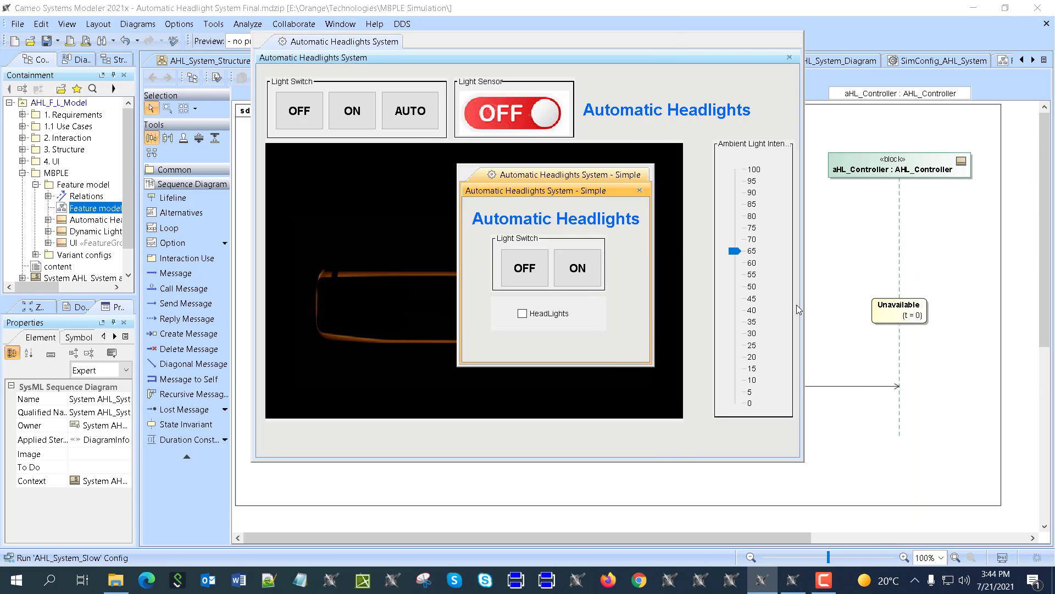
Move the full Automatic Headlights System panel aside and bring up the switch state machine in the AHL_System_Interaction diagram
{"action": "left_click_drag", "start_coordinate": [544, 43], "coordinate": [229, 373]}
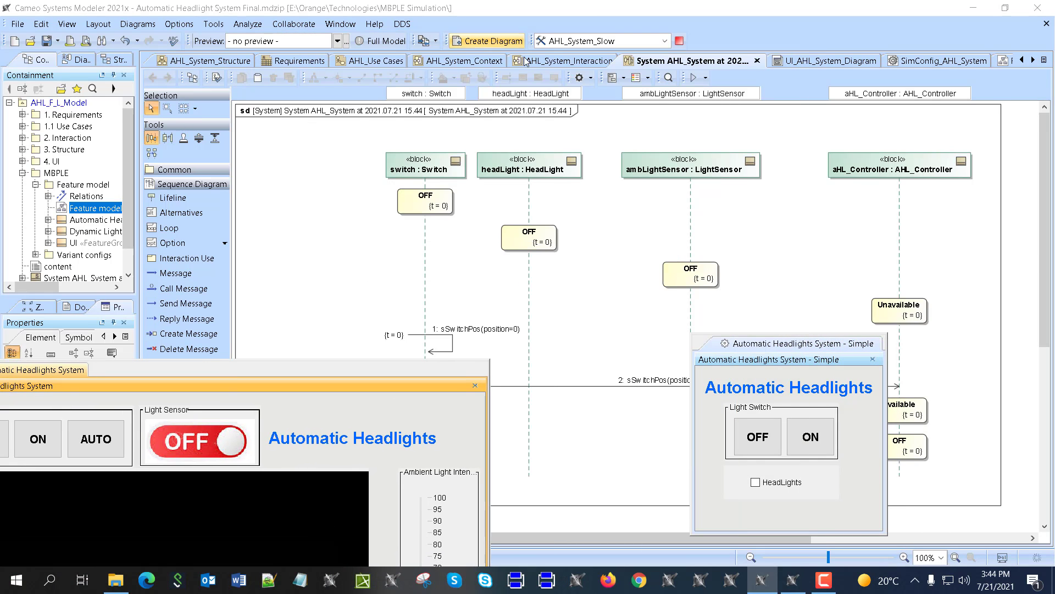
{"action": "left_click", "coordinate": [541, 65]}
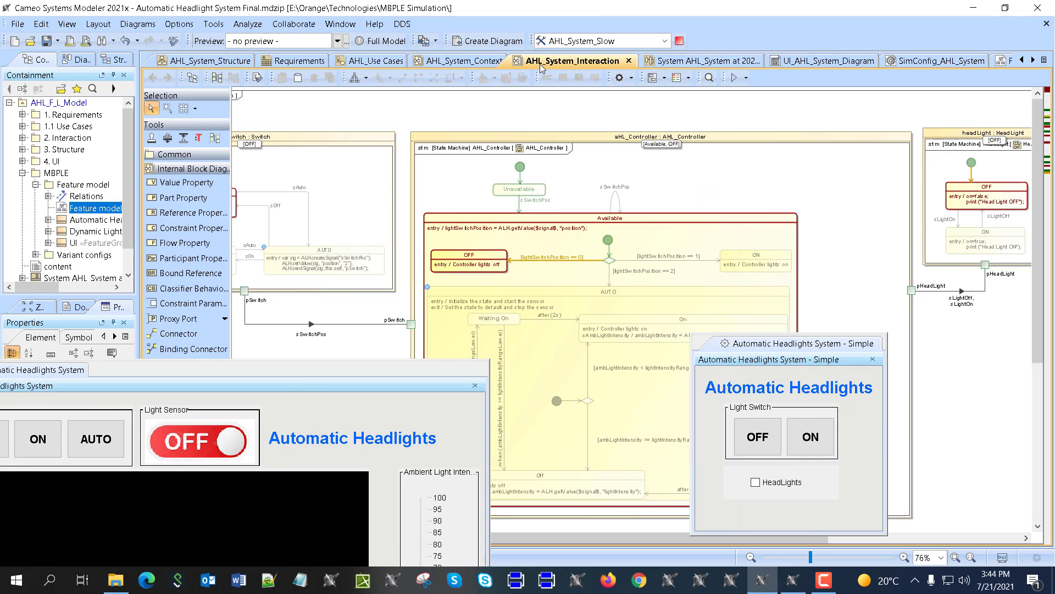
{"action": "left_click", "coordinate": [599, 536]}
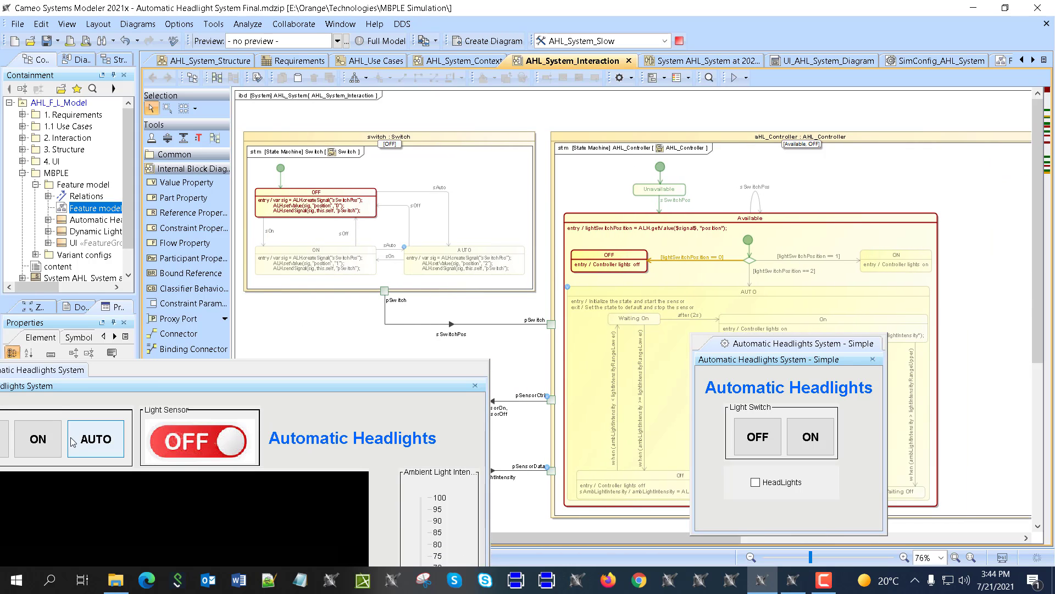
Set the light switch to ON in the full simulation panel and follow the signal to the controller state machine
{"action": "left_click", "coordinate": [37, 439]}
{"action": "scroll", "coordinate": [599, 231], "scroll_direction": "down", "scroll_amount": 3}
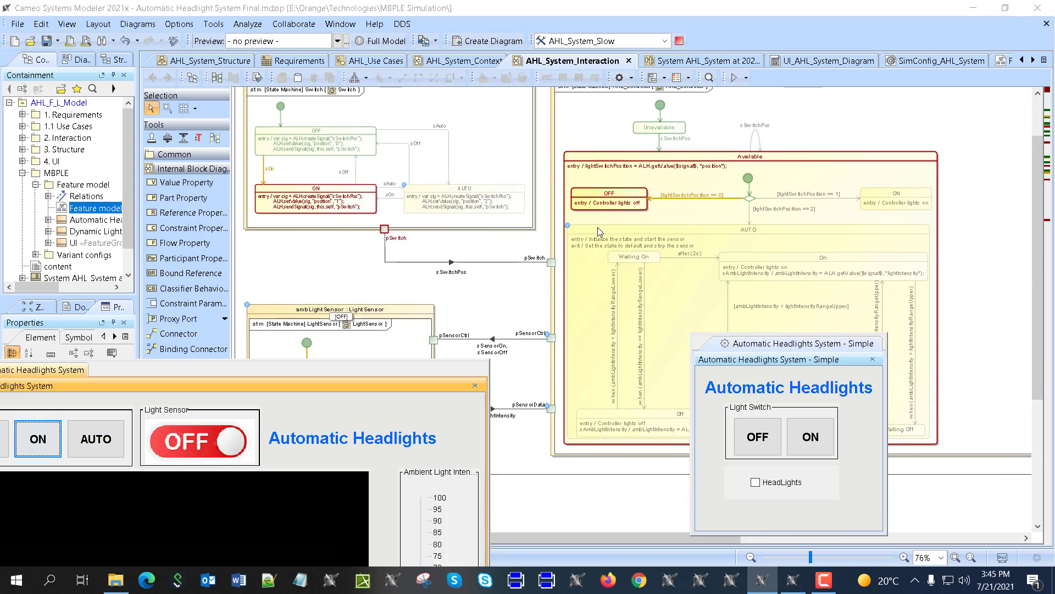
{"action": "left_click", "coordinate": [647, 545]}
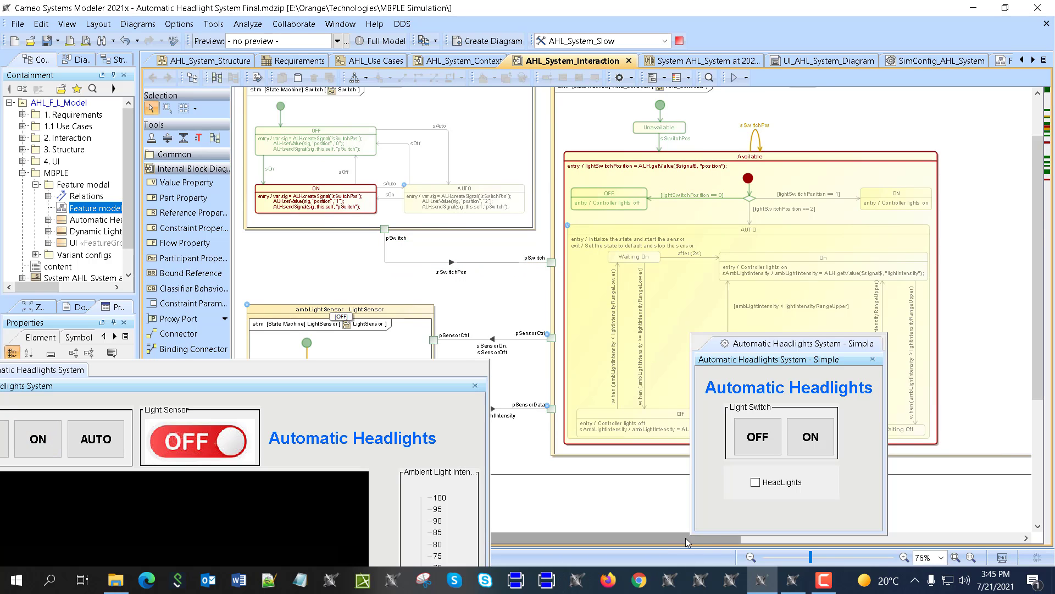
{"action": "left_click_drag", "start_coordinate": [723, 545], "coordinate": [761, 544]}
Check the headlight state in both simulation panels and the HeadLight state machine, then move the full panel clear of the controller
{"action": "left_click_drag", "start_coordinate": [393, 371], "coordinate": [433, 186]}
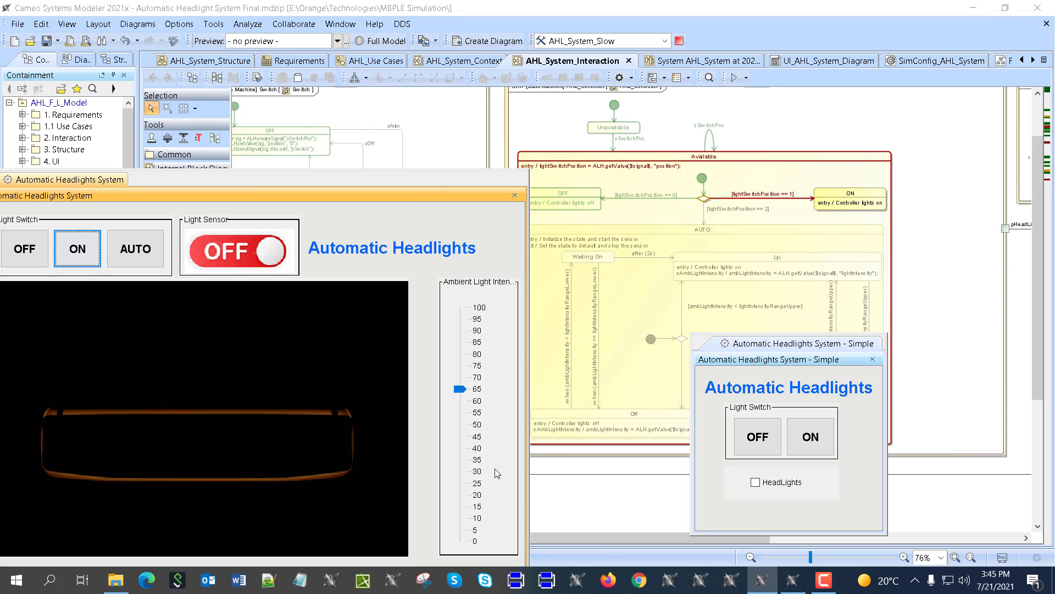
{"action": "left_click_drag", "start_coordinate": [613, 535], "coordinate": [764, 537]}
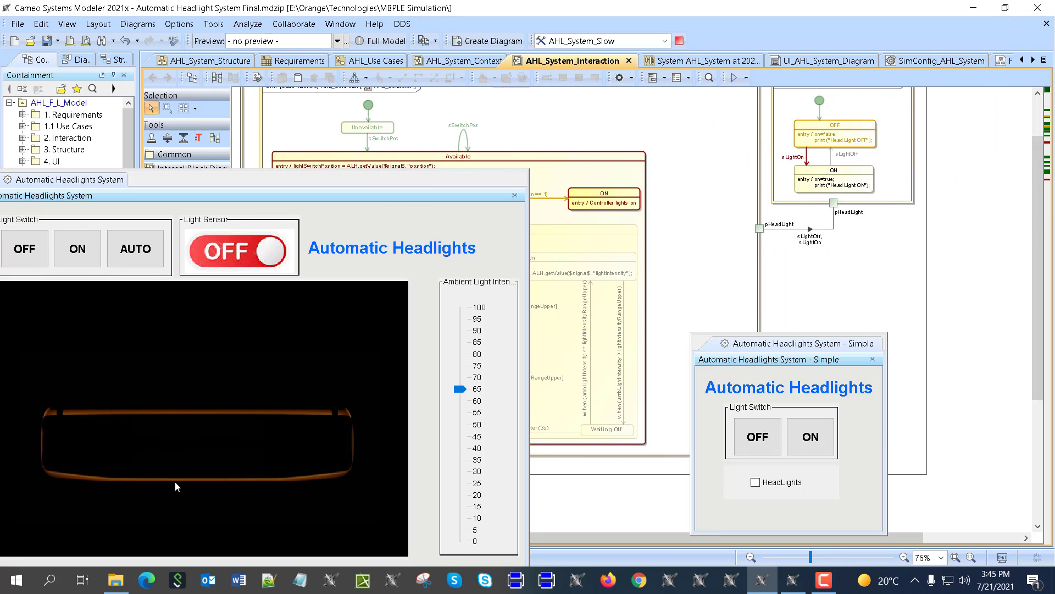
{"action": "left_click", "coordinate": [792, 448]}
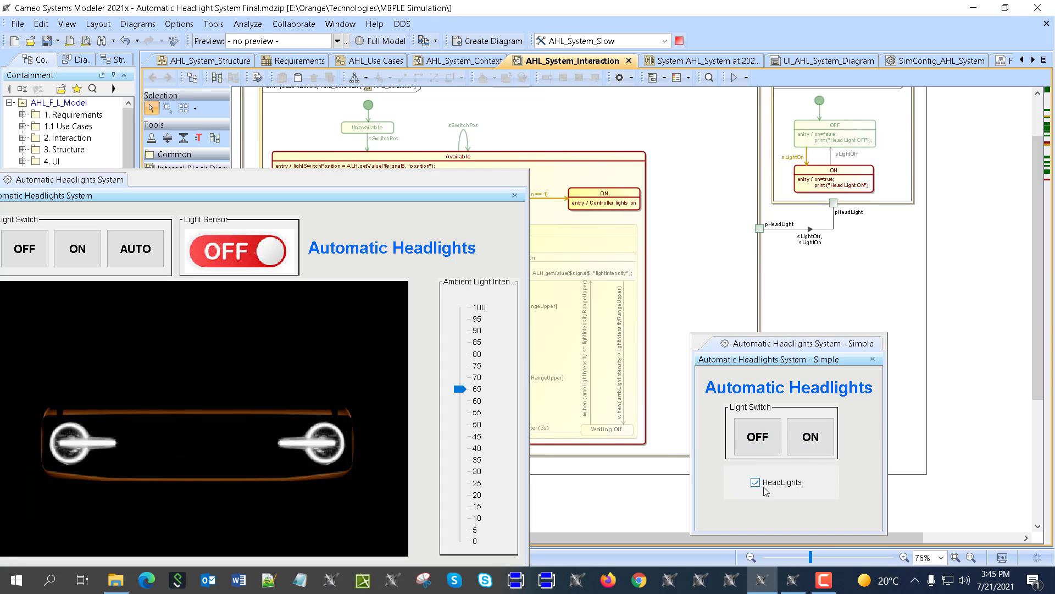
{"action": "left_click_drag", "start_coordinate": [413, 193], "coordinate": [470, 337]}
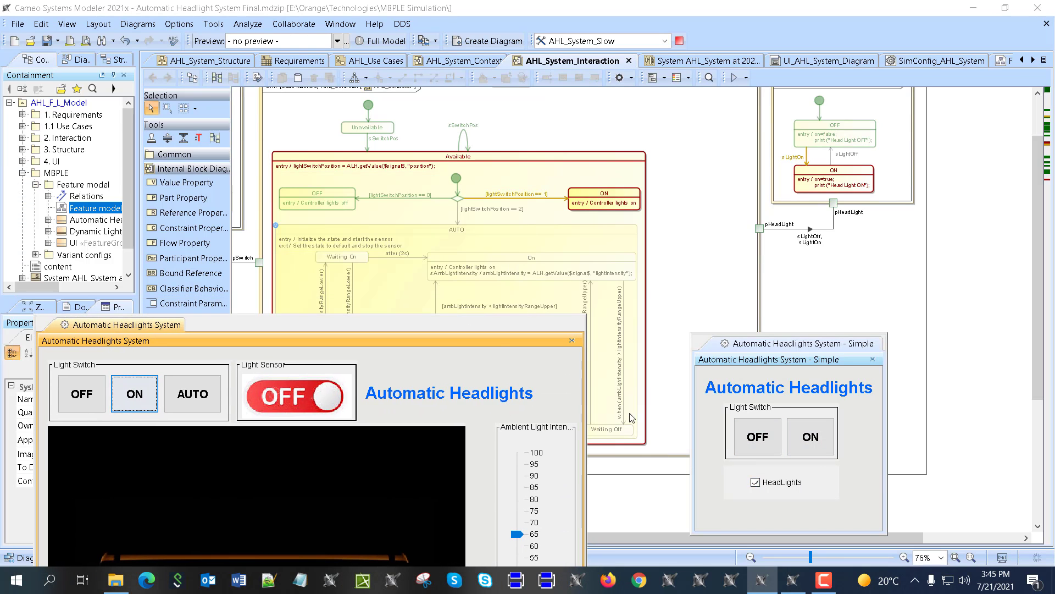
Set the light switch to OFF in the simple simulation panel and follow the signal through the interaction diagram
{"action": "left_click", "coordinate": [759, 438]}
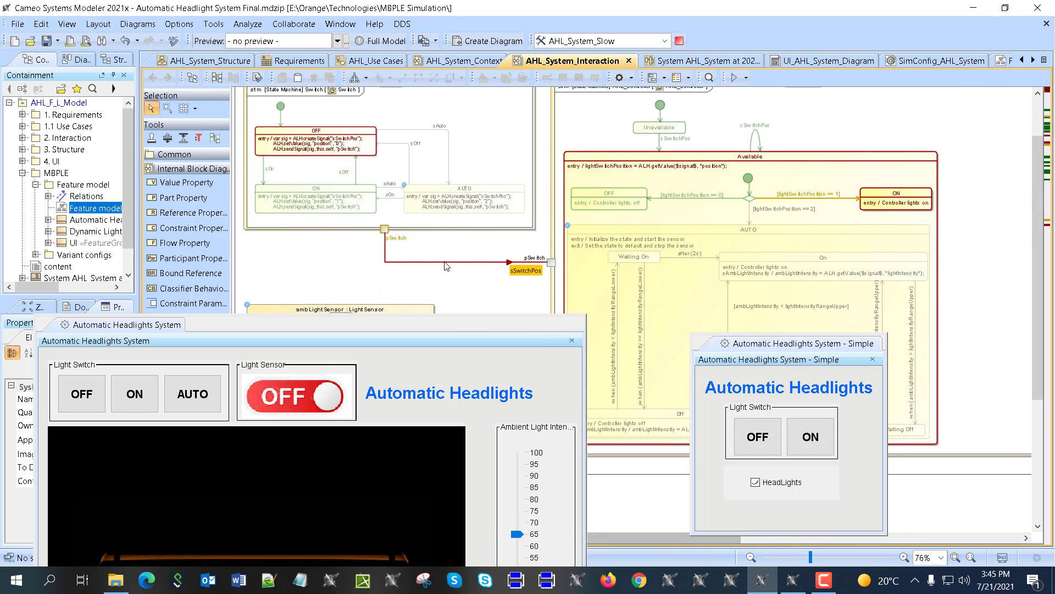
{"action": "scroll", "coordinate": [435, 262], "scroll_direction": "down", "scroll_amount": 3}
{"action": "scroll", "coordinate": [435, 265], "scroll_direction": "down", "scroll_amount": 2}
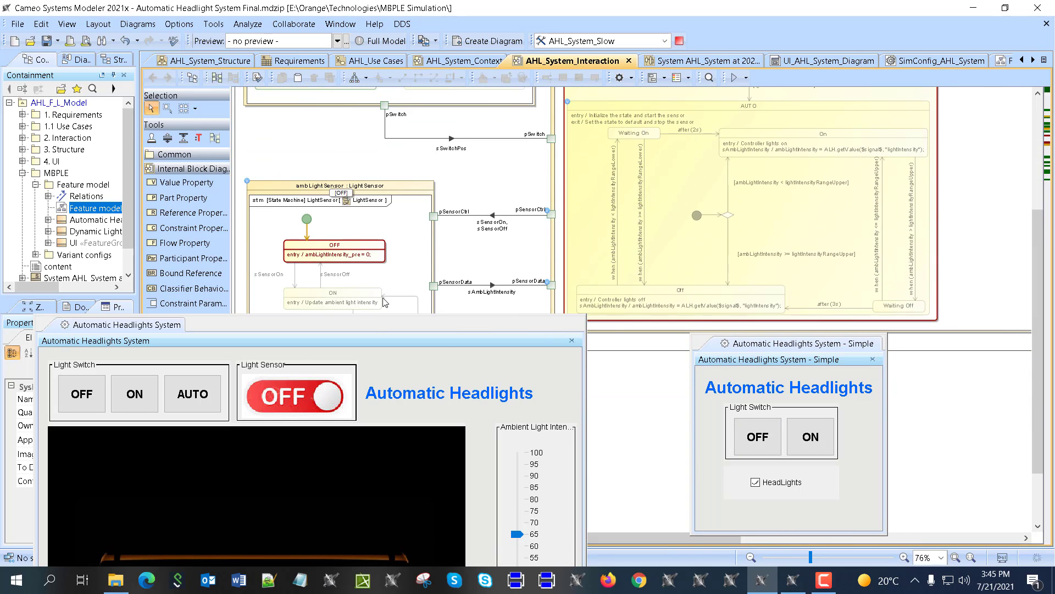
{"action": "scroll", "coordinate": [374, 275], "scroll_direction": "up", "scroll_amount": 2}
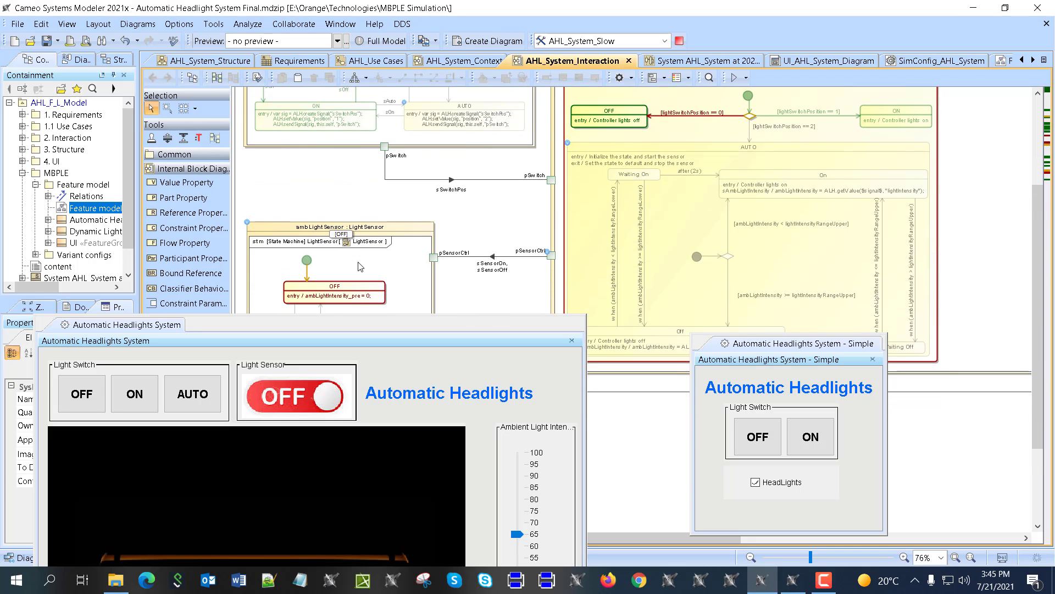
Set the light switch to AUTO in the full simulation panel, follow the signal to the controller and sensor, and stop the simulation
{"action": "left_click", "coordinate": [212, 391]}
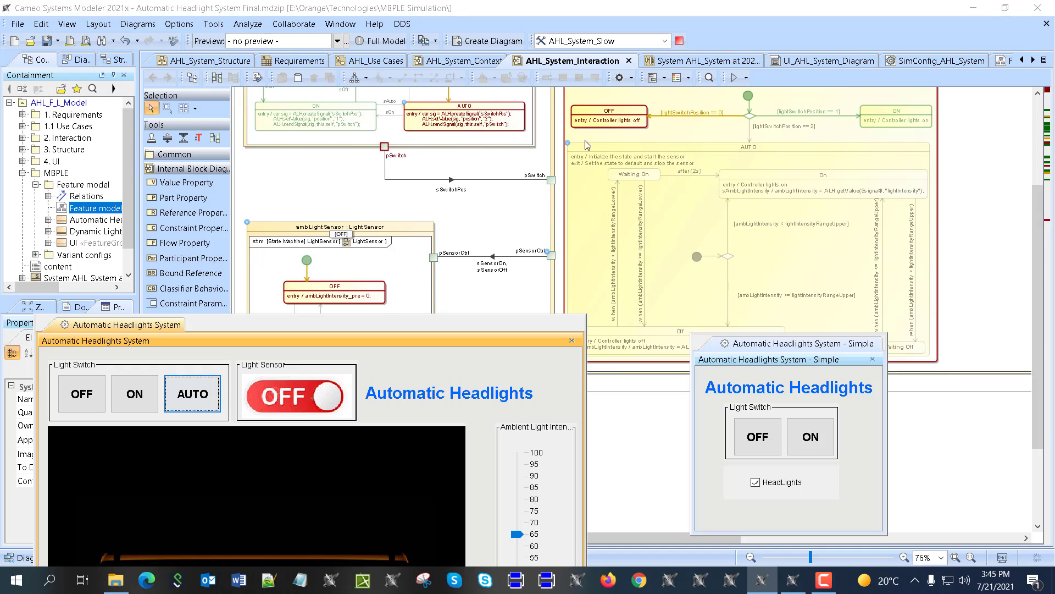
{"action": "scroll", "coordinate": [611, 162], "scroll_direction": "up", "scroll_amount": 3}
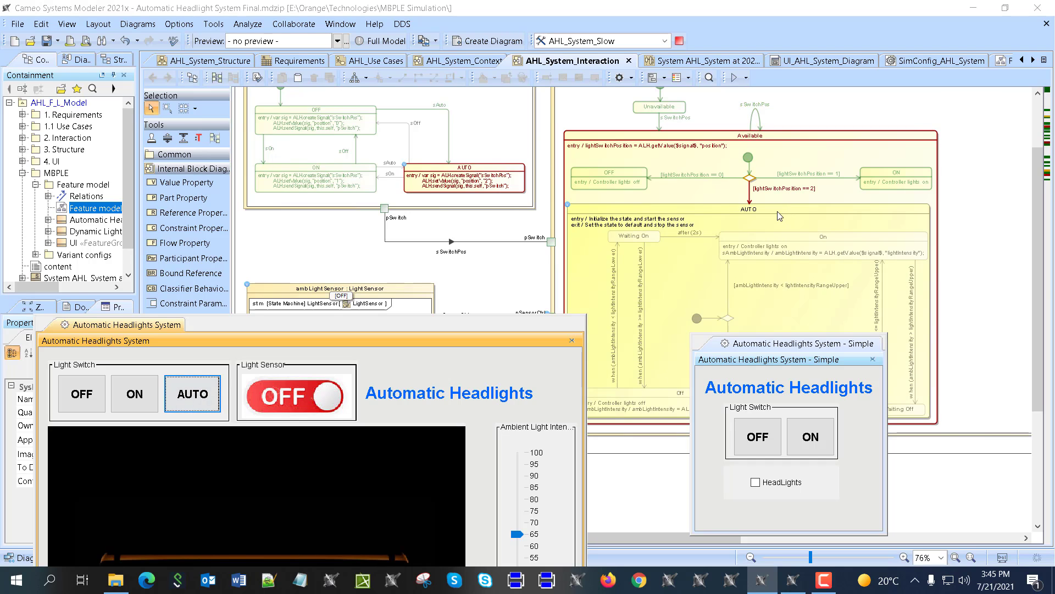
{"action": "scroll", "coordinate": [344, 257], "scroll_direction": "down", "scroll_amount": 3}
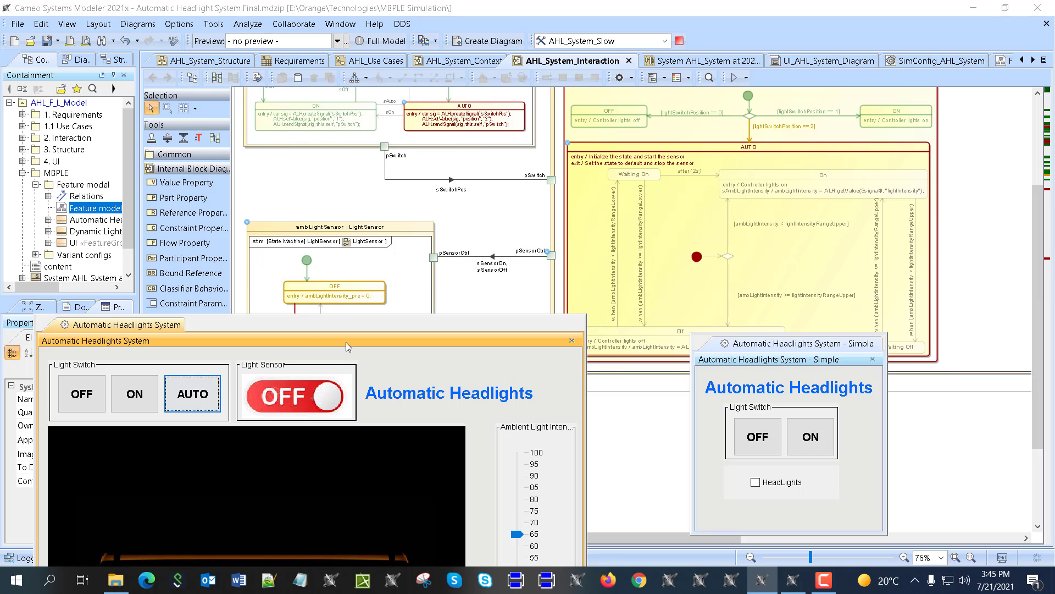
{"action": "left_click_drag", "start_coordinate": [345, 342], "coordinate": [497, 94]}
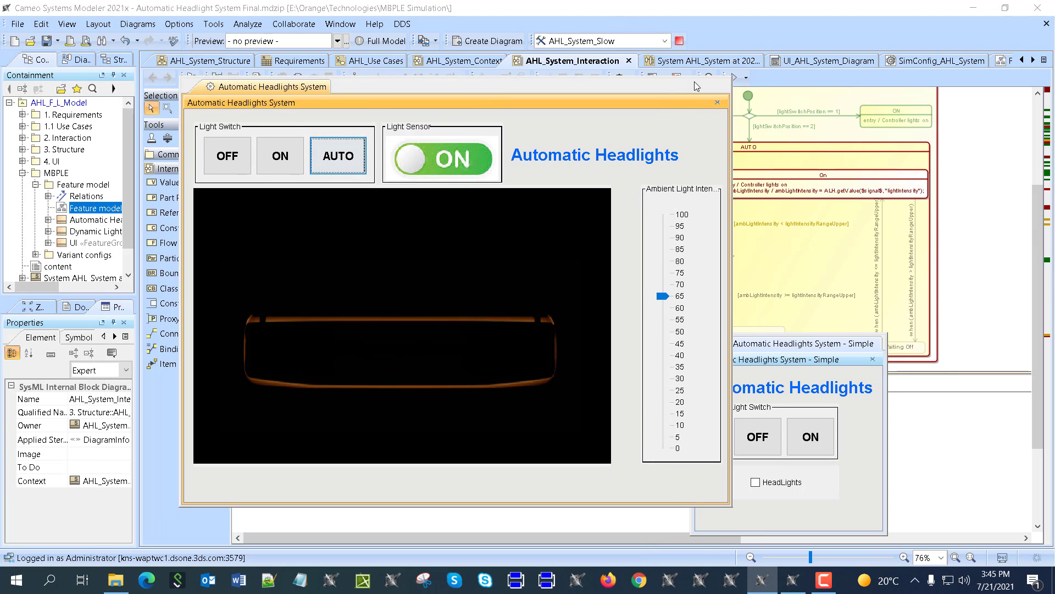
{"action": "left_click", "coordinate": [683, 40]}
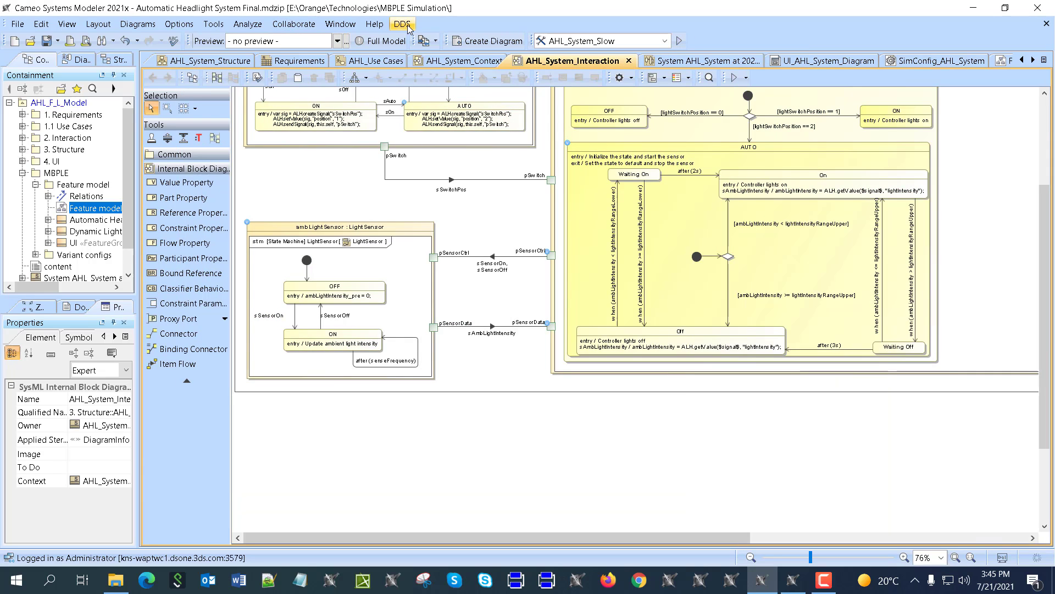
Check the Product Line Engineering plugin entry in the Resource/Plugin Manager and close the manager
{"action": "left_click", "coordinate": [373, 27]}
{"action": "left_click", "coordinate": [451, 225]}
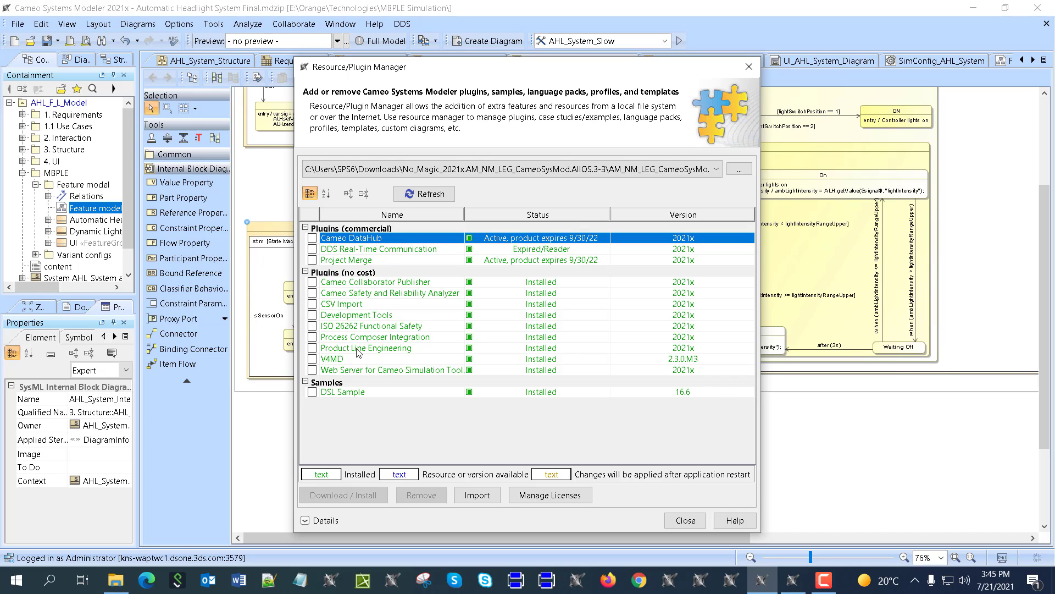
{"action": "left_click", "coordinate": [685, 520]}
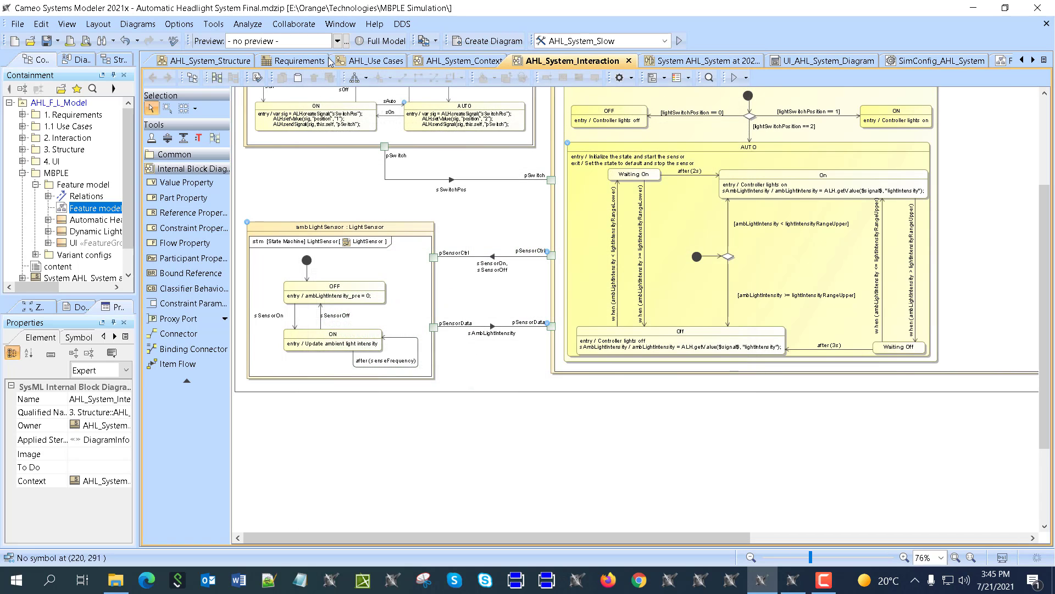
Preview the automatic - Simple UI variant in the AHL_System_Interaction diagram and examine the ambient light sensor part
{"action": "left_click", "coordinate": [301, 41]}
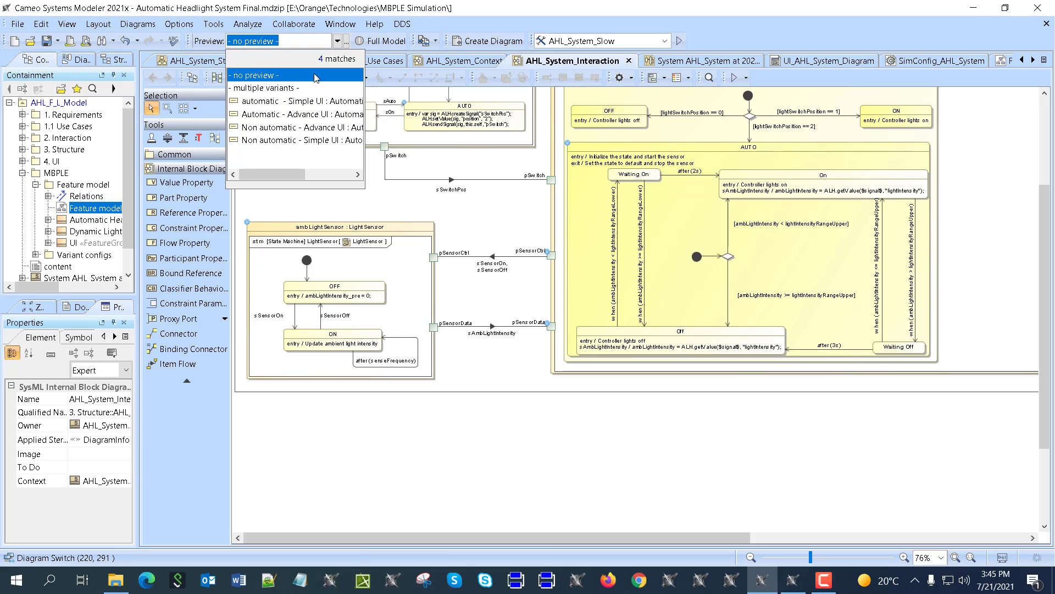
{"action": "left_click", "coordinate": [296, 102]}
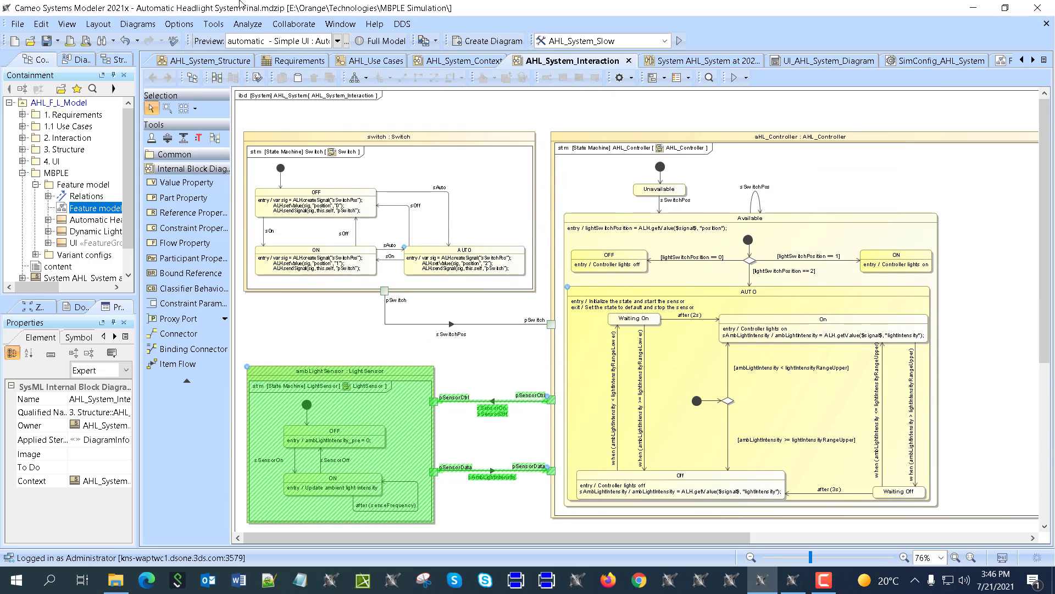
{"action": "left_click", "coordinate": [253, 39]}
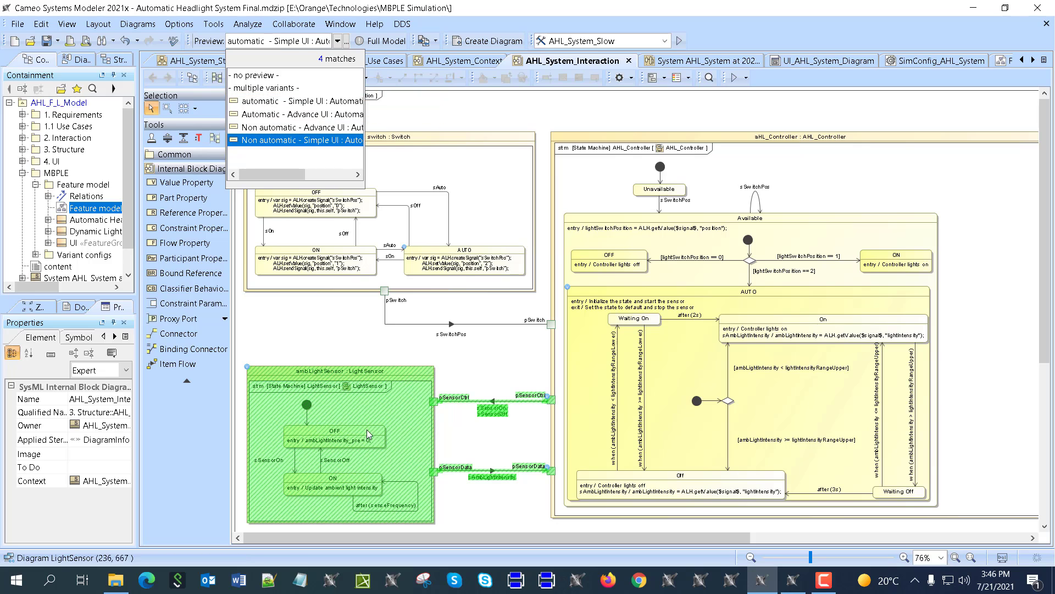
{"action": "left_click", "coordinate": [363, 351]}
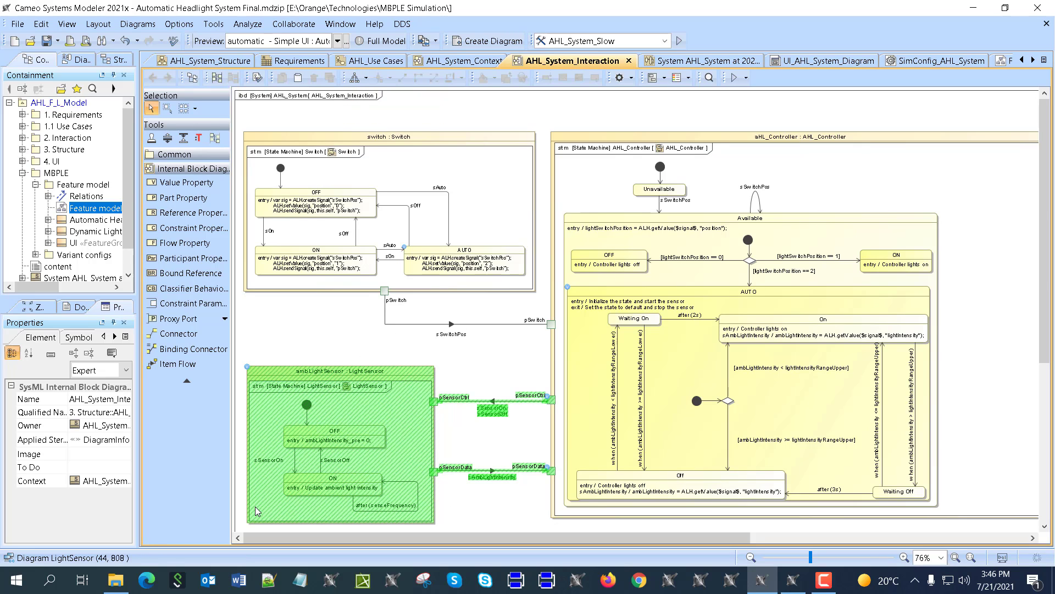
{"action": "left_click_drag", "start_coordinate": [464, 540], "coordinate": [477, 522]}
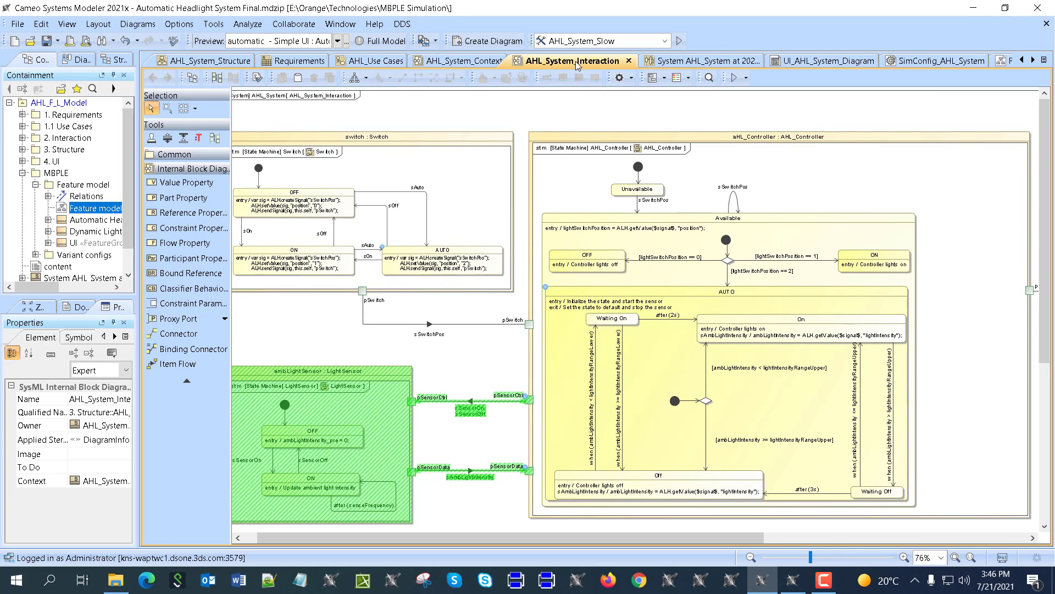
Review the system context, use cases, requirements and structure under the automatic - Simple UI variant preview
{"action": "left_click", "coordinate": [443, 62]}
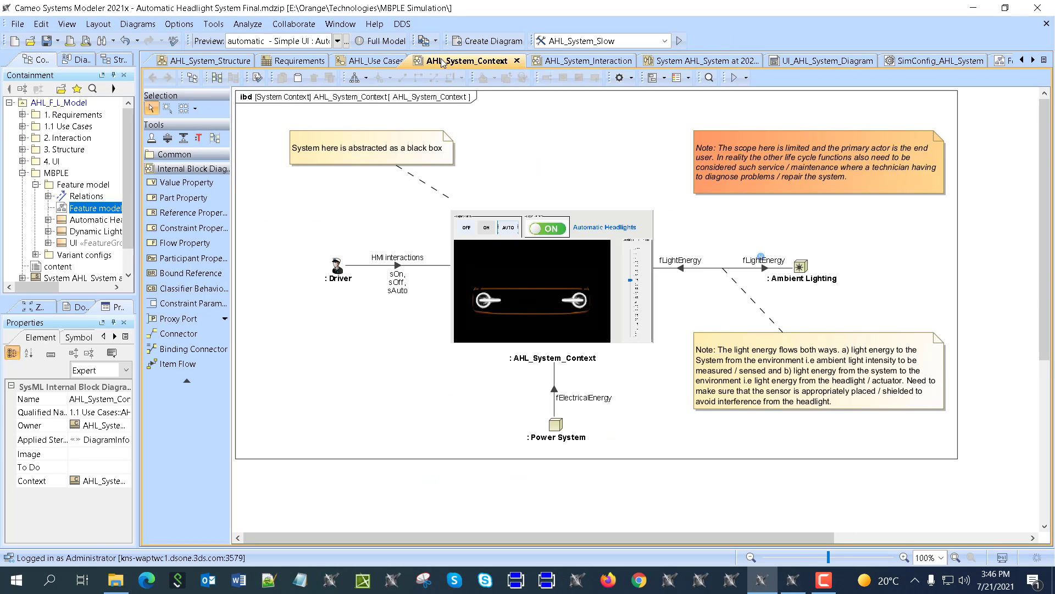
{"action": "left_click", "coordinate": [378, 62]}
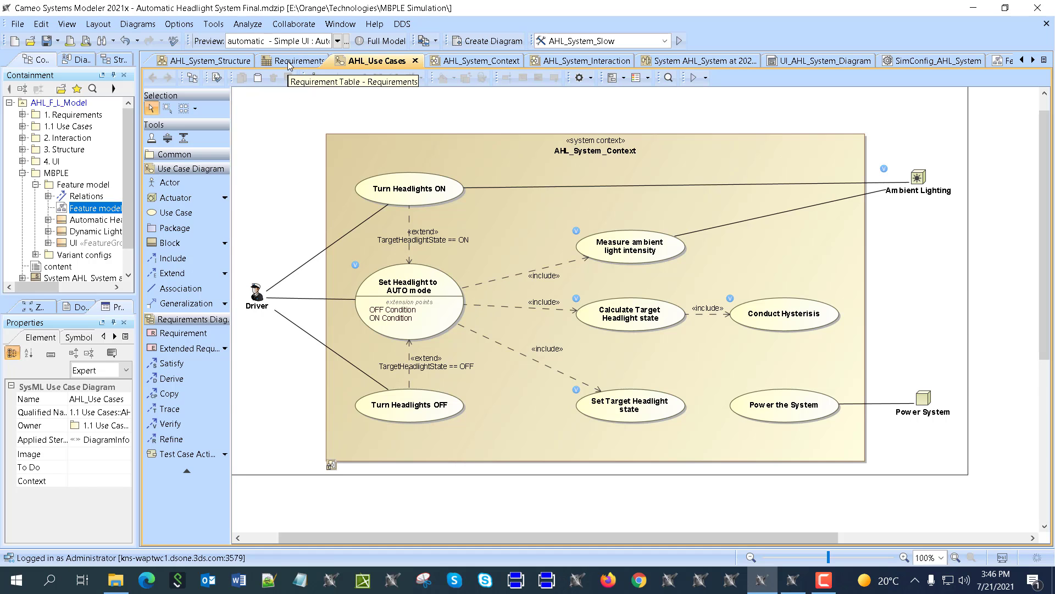
{"action": "left_click", "coordinate": [290, 61]}
{"action": "left_click", "coordinate": [236, 63]}
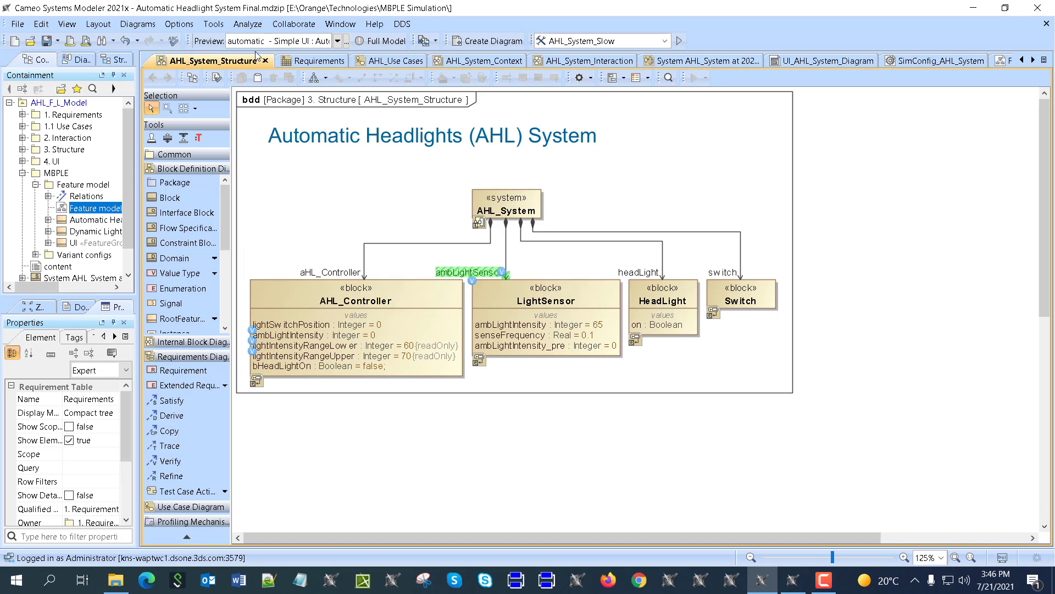
Preview the Automatic - Advance UI variant and examine its effect on the structure, requirements, use cases and interaction diagrams
{"action": "left_click", "coordinate": [280, 42]}
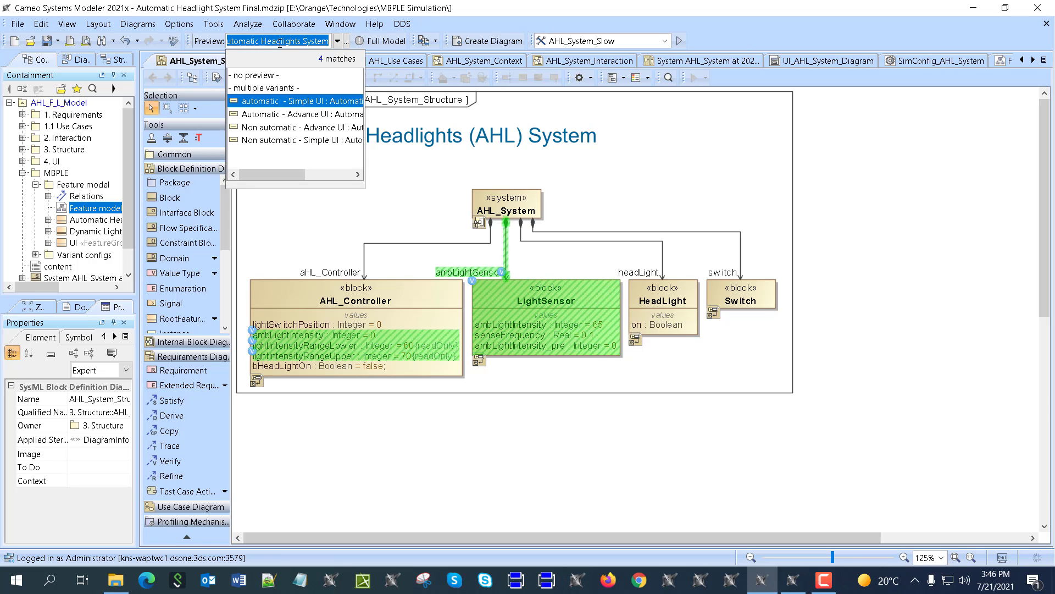
{"action": "left_click", "coordinate": [278, 115]}
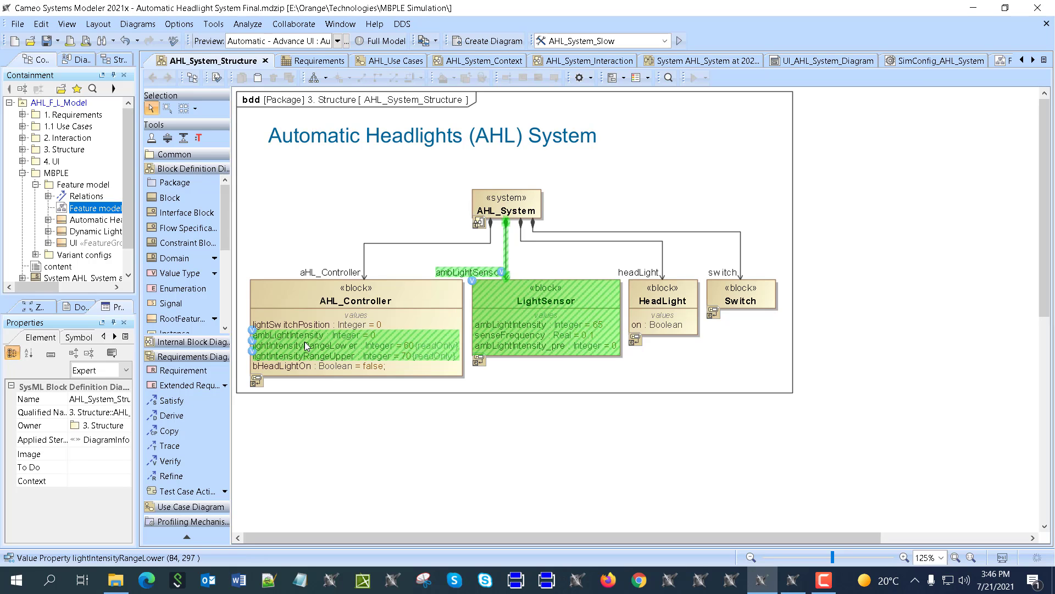
{"action": "left_click", "coordinate": [301, 63]}
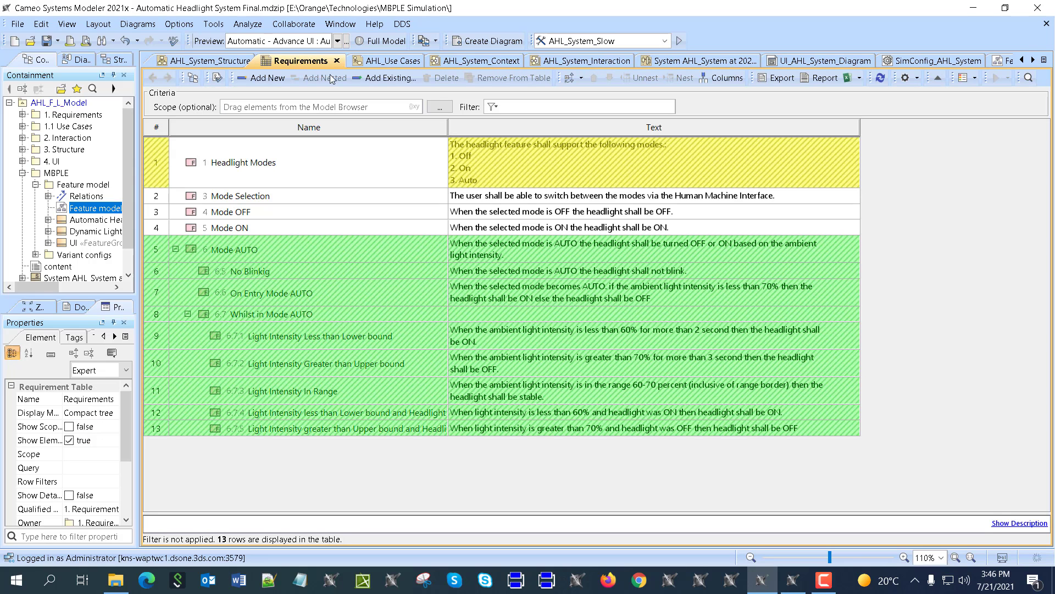
{"action": "left_click", "coordinate": [379, 61]}
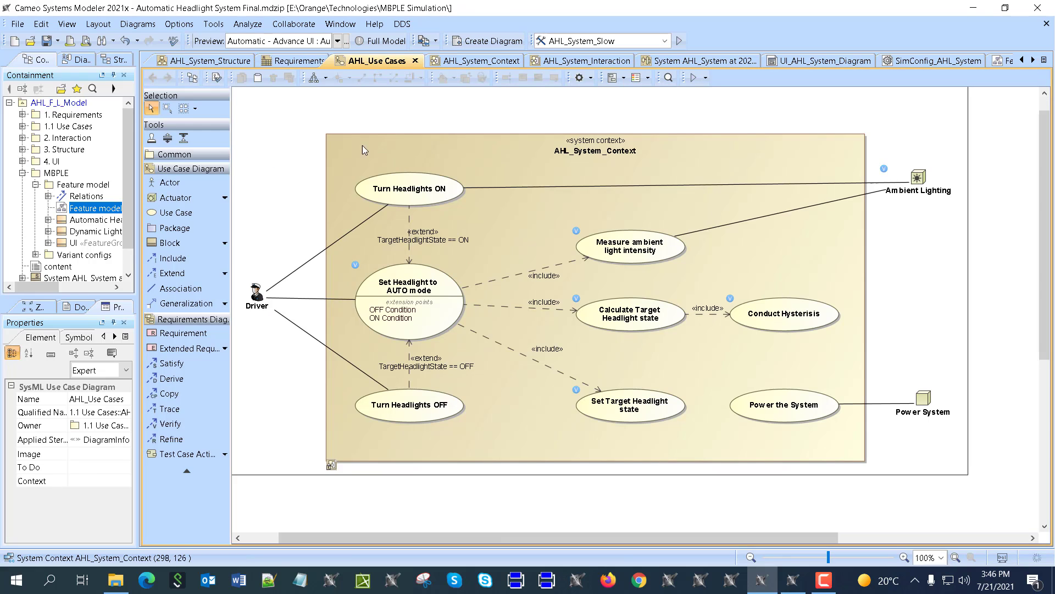
{"action": "left_click", "coordinate": [299, 61]}
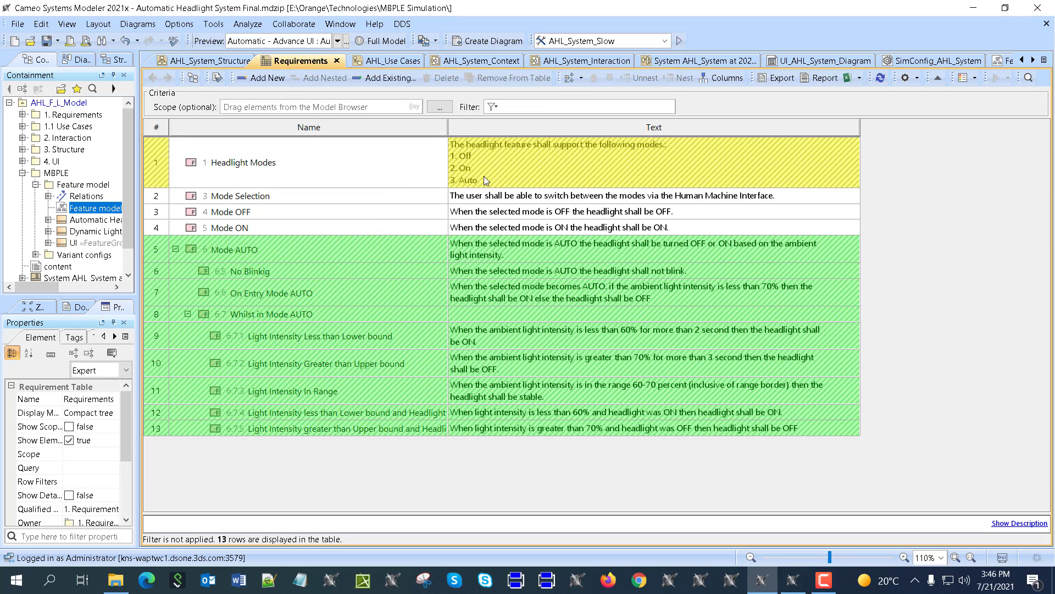
{"action": "left_click", "coordinate": [572, 58]}
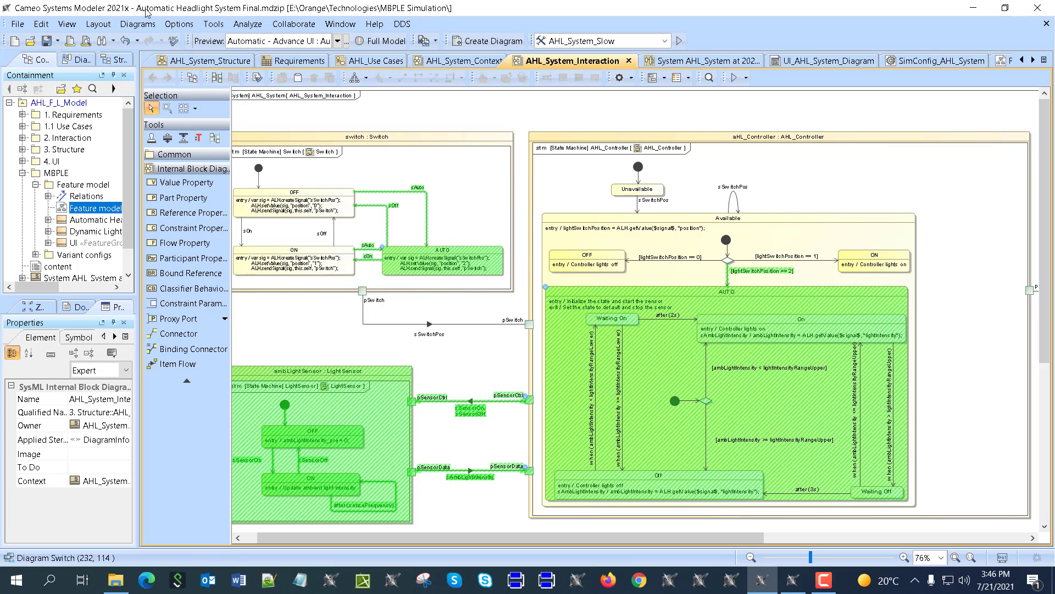
Preview the Non automatic - Advance UI variant in the interaction diagram and open the AHL_Controller state machine to examine its AUTO state
{"action": "left_click", "coordinate": [337, 41]}
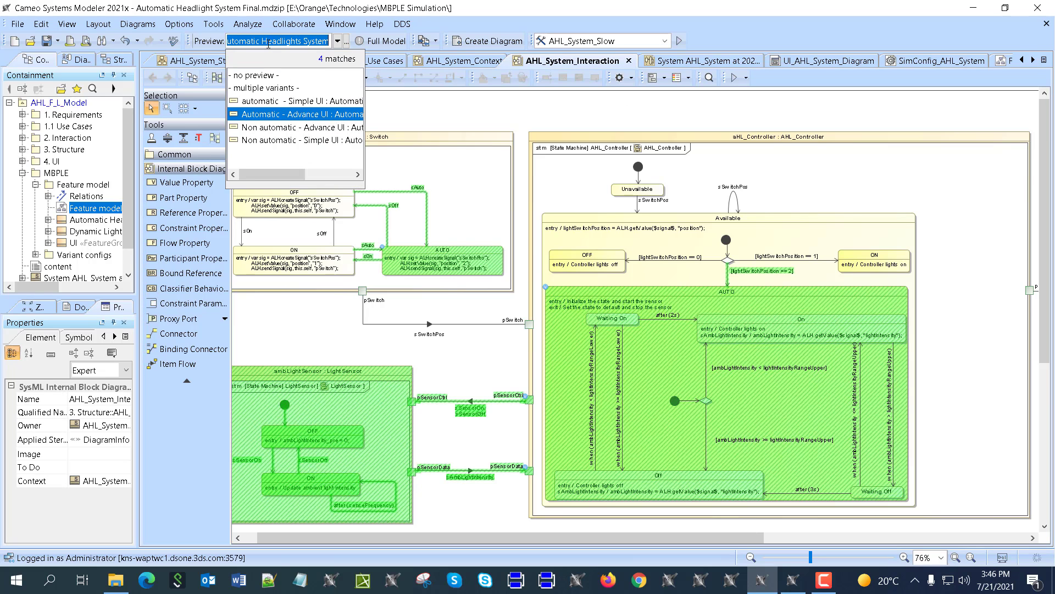
{"action": "left_click", "coordinate": [271, 129]}
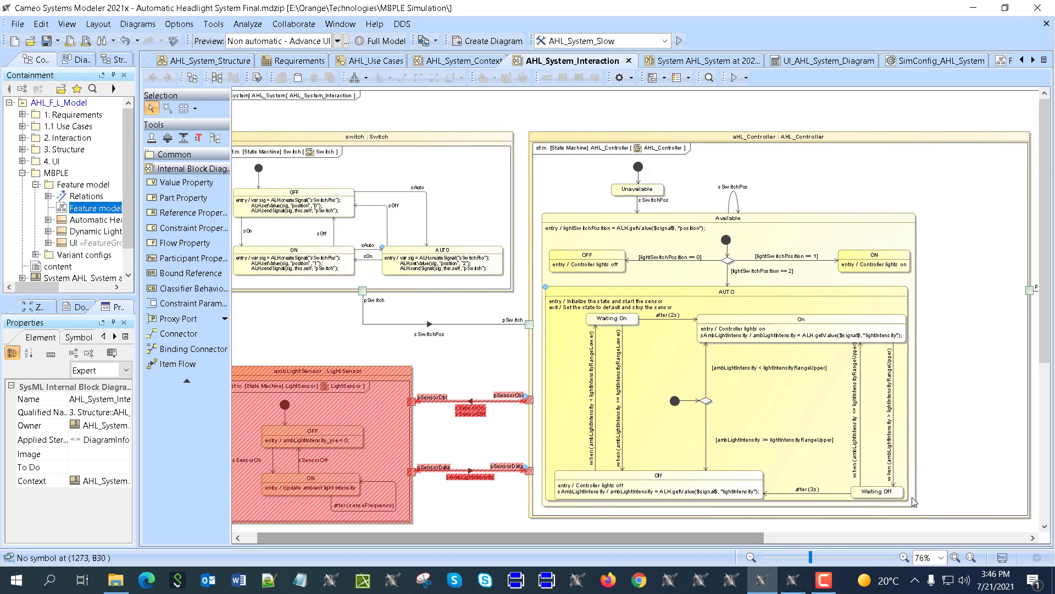
{"action": "left_click", "coordinate": [810, 185]}
{"action": "double_click", "coordinate": [810, 185]}
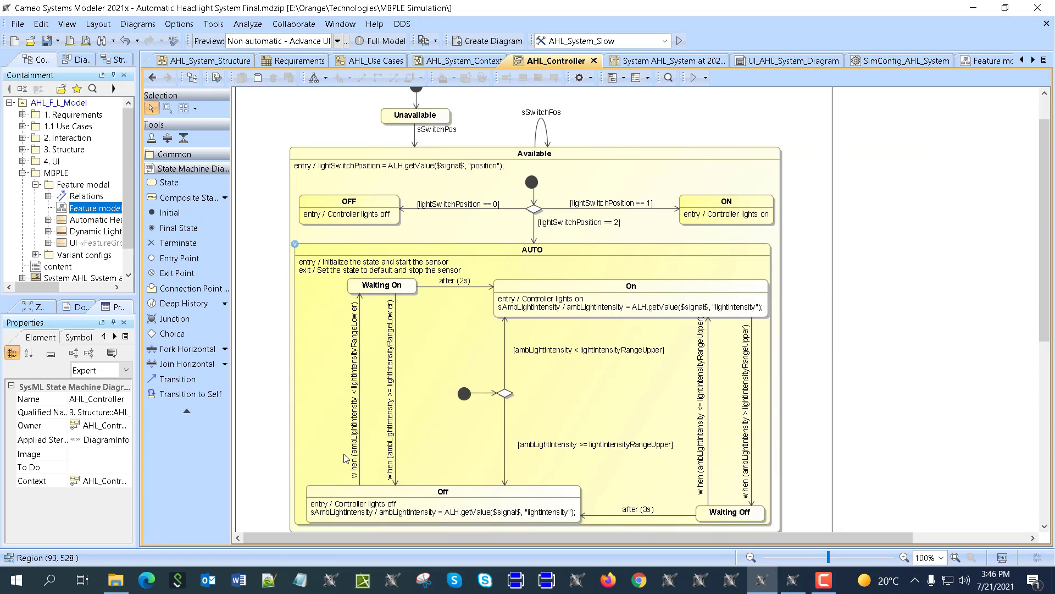
{"action": "left_click", "coordinate": [338, 41]}
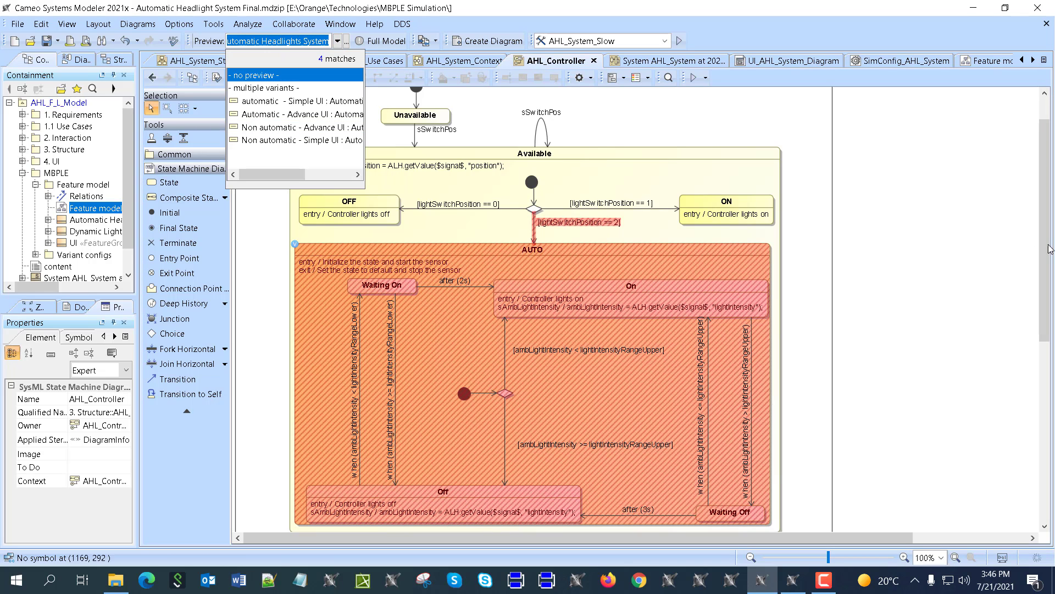
{"action": "left_click", "coordinate": [902, 212]}
Preview the Non automatic - Simple UI variant and examine both headlight panels in UI_AHL_System_Diagram
{"action": "left_click", "coordinate": [337, 42]}
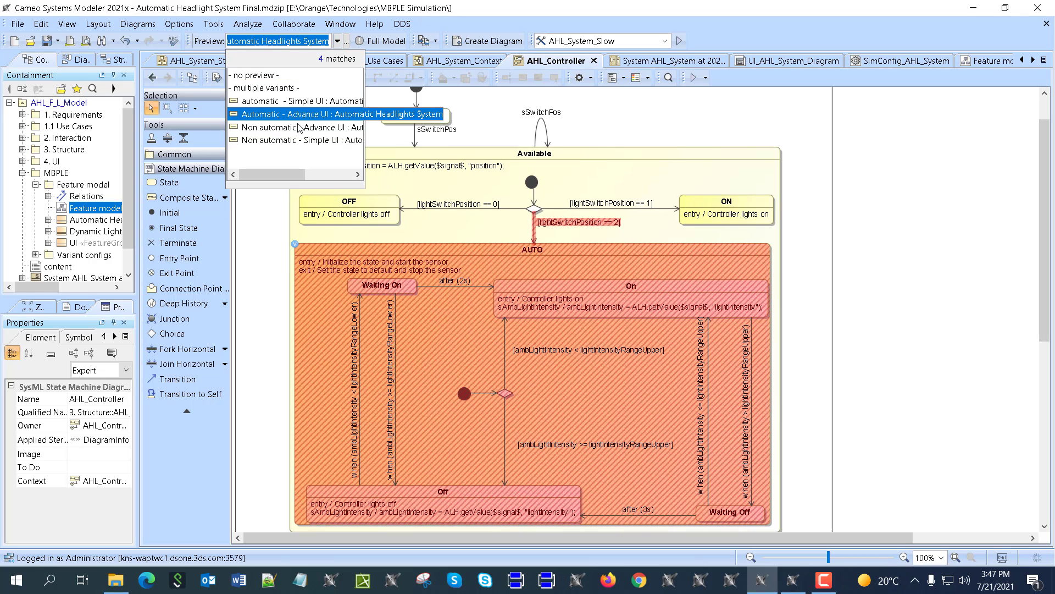
{"action": "left_click", "coordinate": [283, 140]}
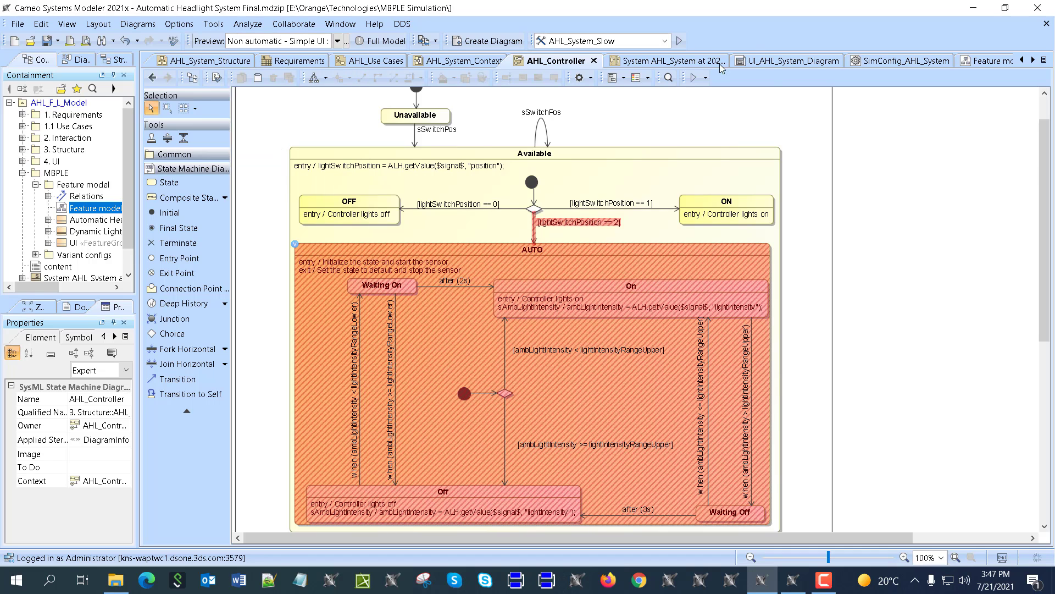
{"action": "left_click", "coordinate": [762, 64]}
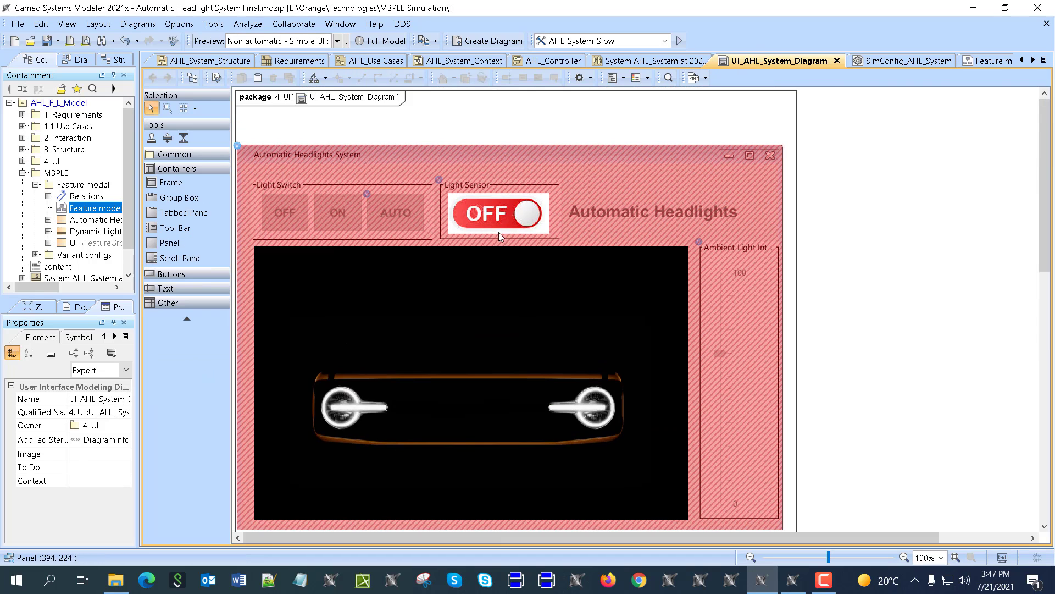
{"action": "scroll", "coordinate": [322, 286], "scroll_direction": "down", "scroll_amount": 5}
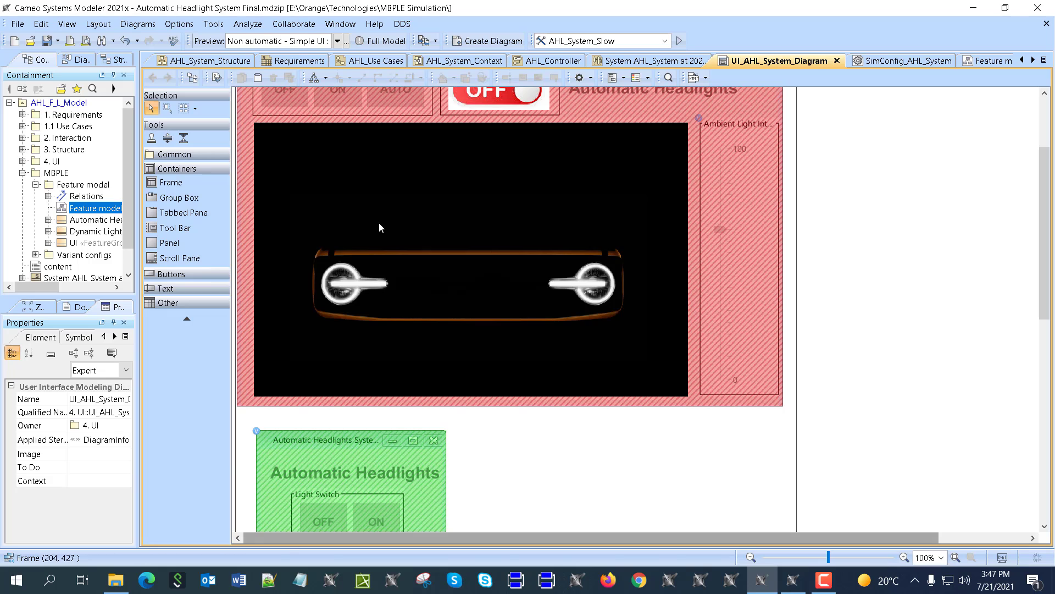
{"action": "scroll", "coordinate": [378, 231], "scroll_direction": "up", "scroll_amount": 4}
Preview the Non automatic - Advance UI variant in UI_AHL_System_Diagram and compare the full and simple headlight panels
{"action": "left_click", "coordinate": [338, 40]}
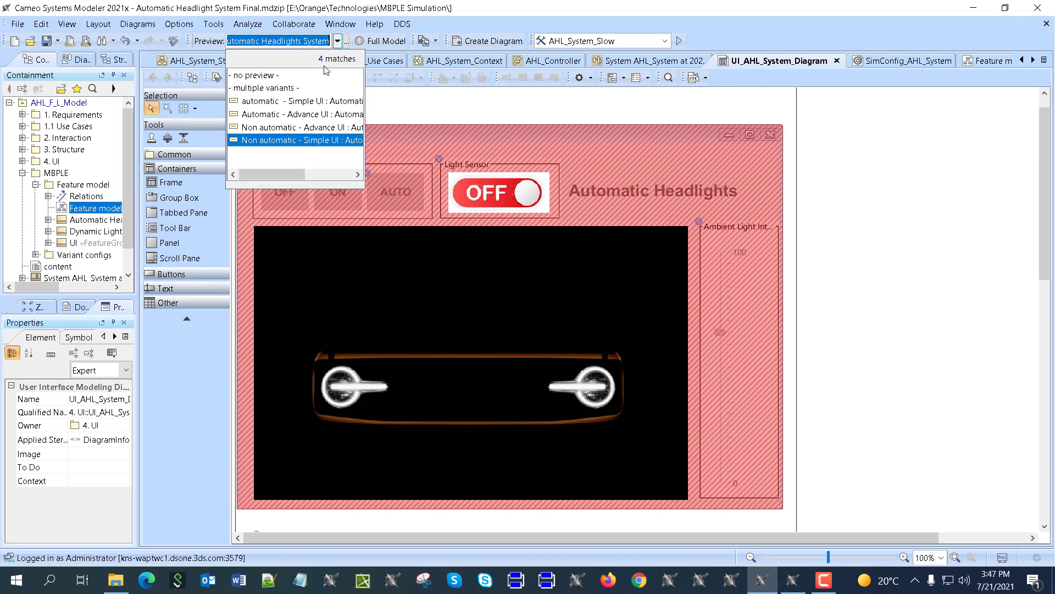
{"action": "left_click", "coordinate": [310, 130]}
{"action": "scroll", "coordinate": [311, 165], "scroll_direction": "down", "scroll_amount": 3}
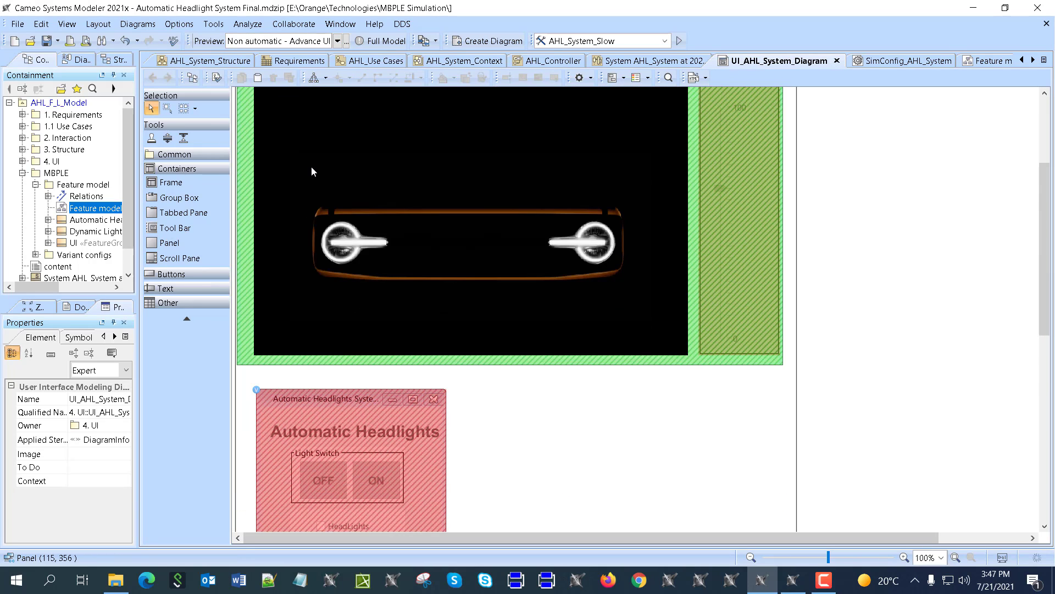
{"action": "scroll", "coordinate": [436, 277], "scroll_direction": "up", "scroll_amount": 3}
{"action": "scroll", "coordinate": [367, 416], "scroll_direction": "down", "scroll_amount": 3}
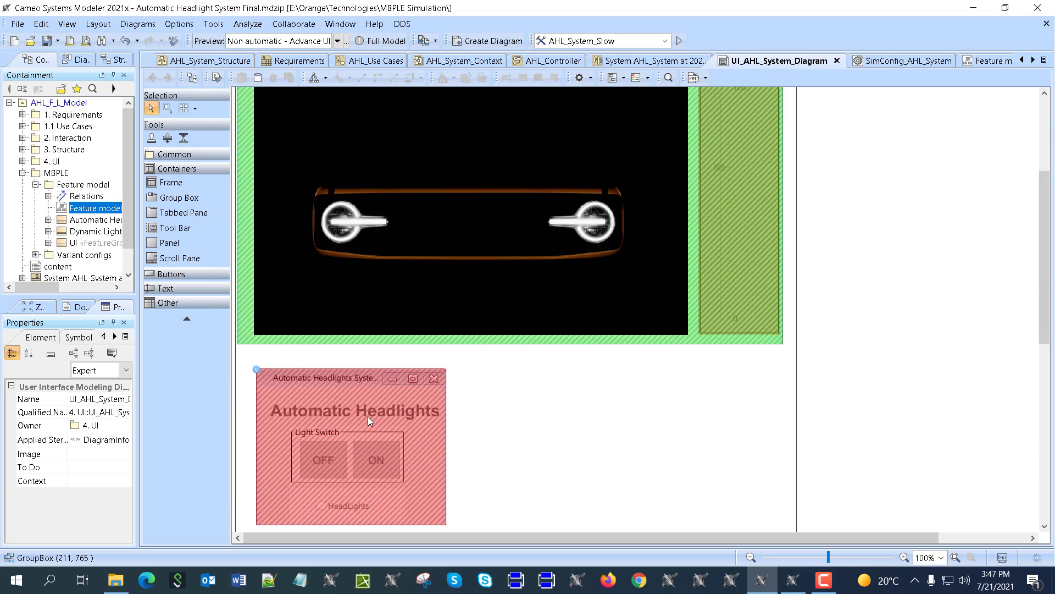
{"action": "scroll", "coordinate": [421, 359], "scroll_direction": "up", "scroll_amount": 3}
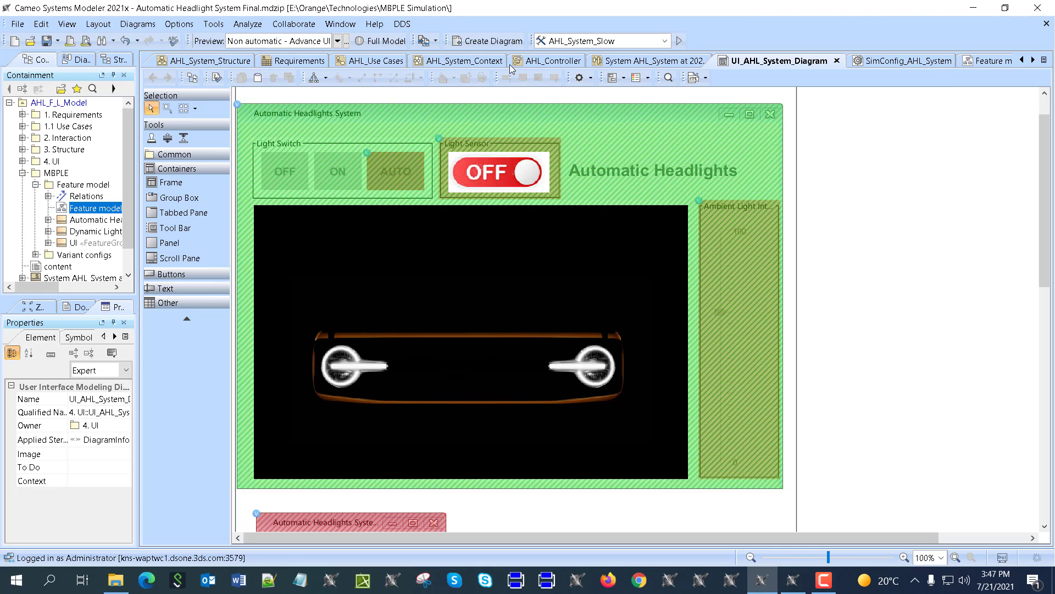
Compare the Automatic - Advance UI and Non automatic - Advance UI variant previews in the Requirements table
{"action": "left_click", "coordinate": [300, 60]}
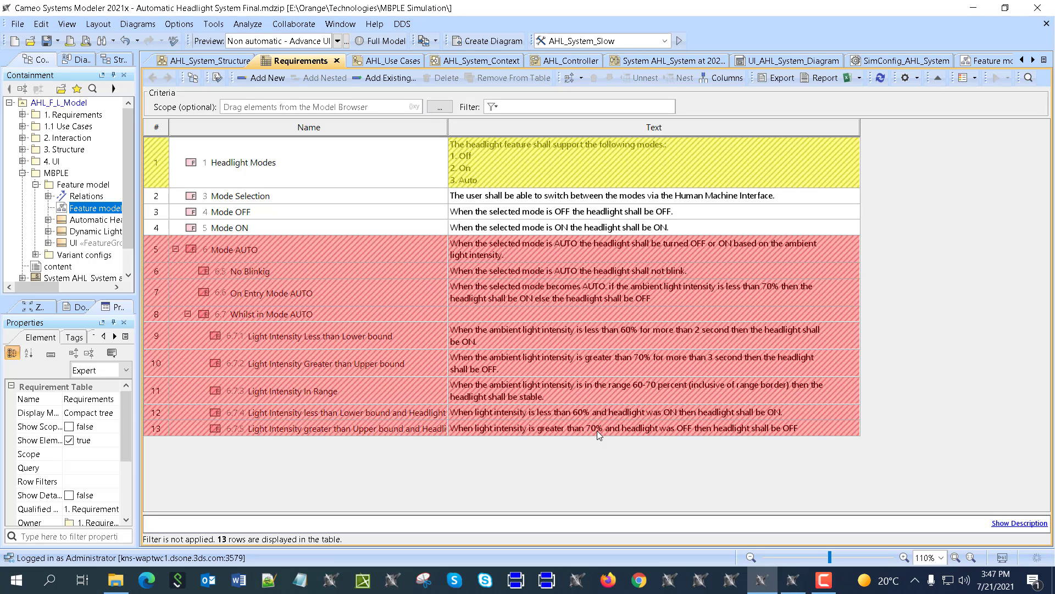
{"action": "left_click", "coordinate": [337, 41]}
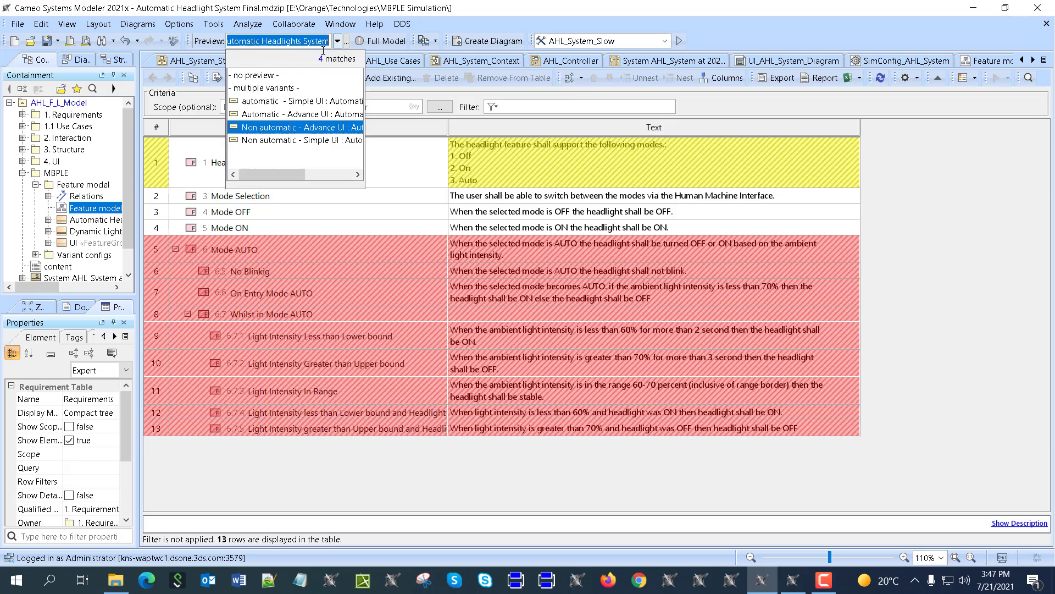
{"action": "left_click", "coordinate": [268, 114]}
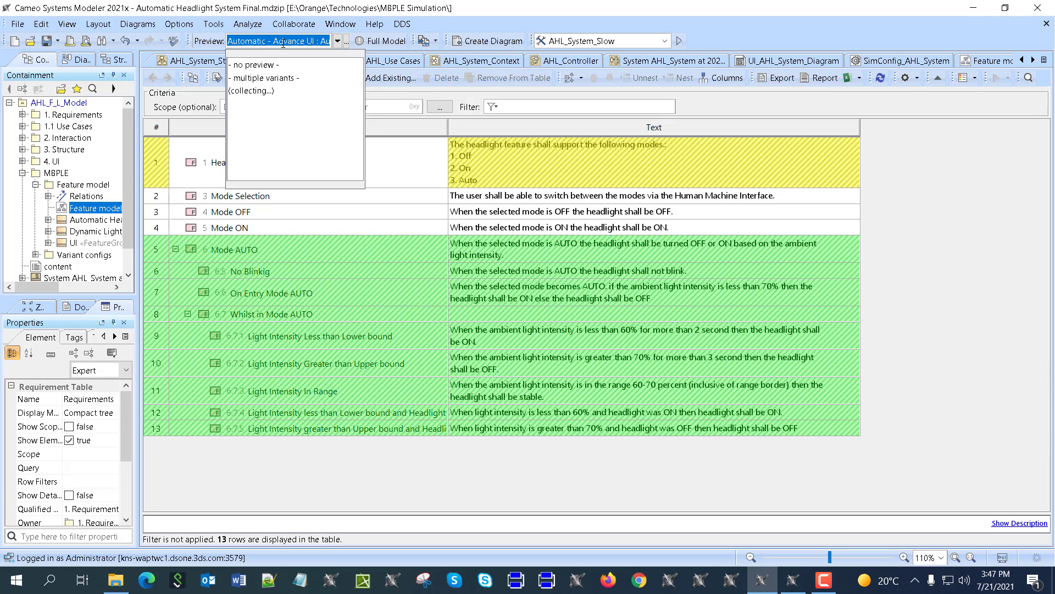
{"action": "left_click", "coordinate": [264, 127]}
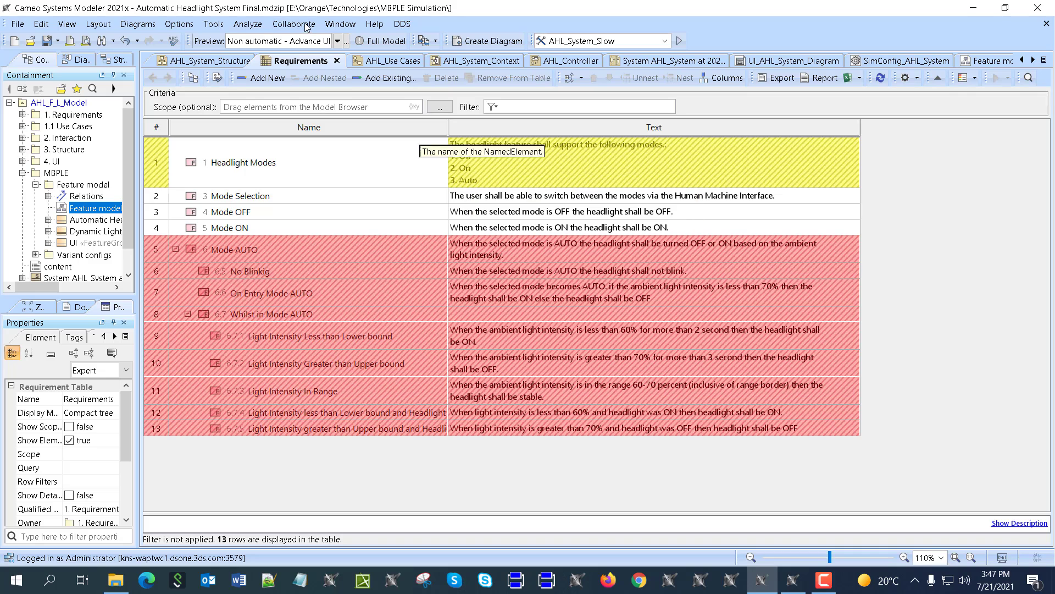
Start a model transformation of the Variant Realization type
{"action": "left_click", "coordinate": [246, 24]}
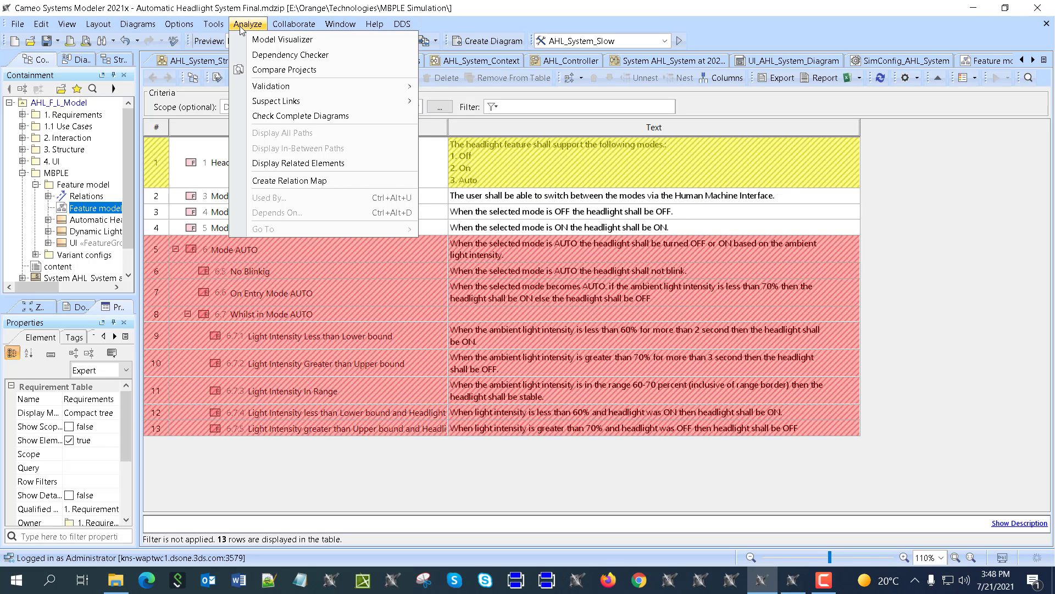
{"action": "mouse_move", "coordinate": [213, 24]}
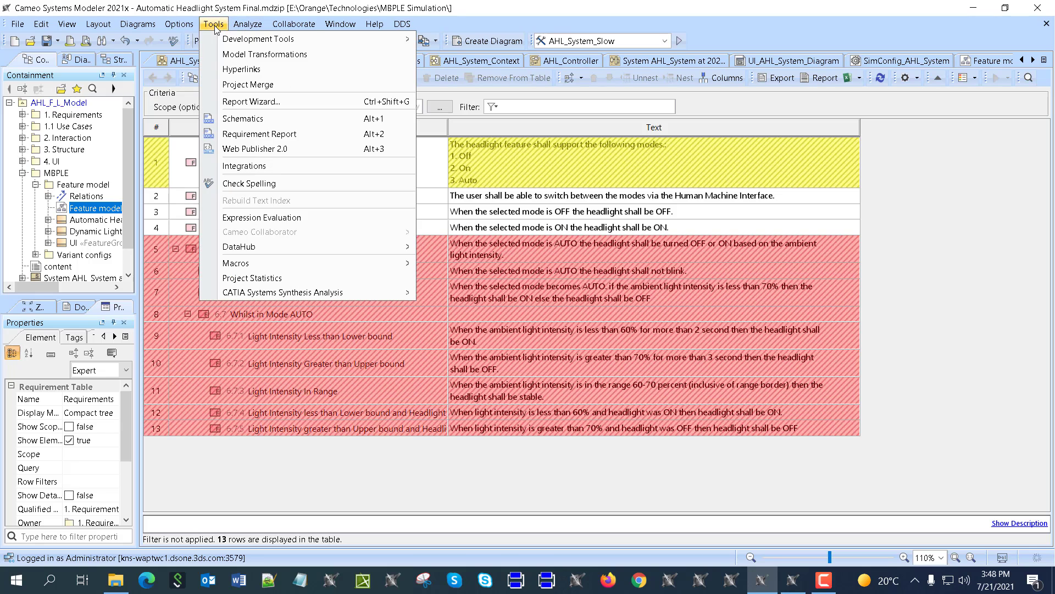
{"action": "left_click", "coordinate": [249, 55]}
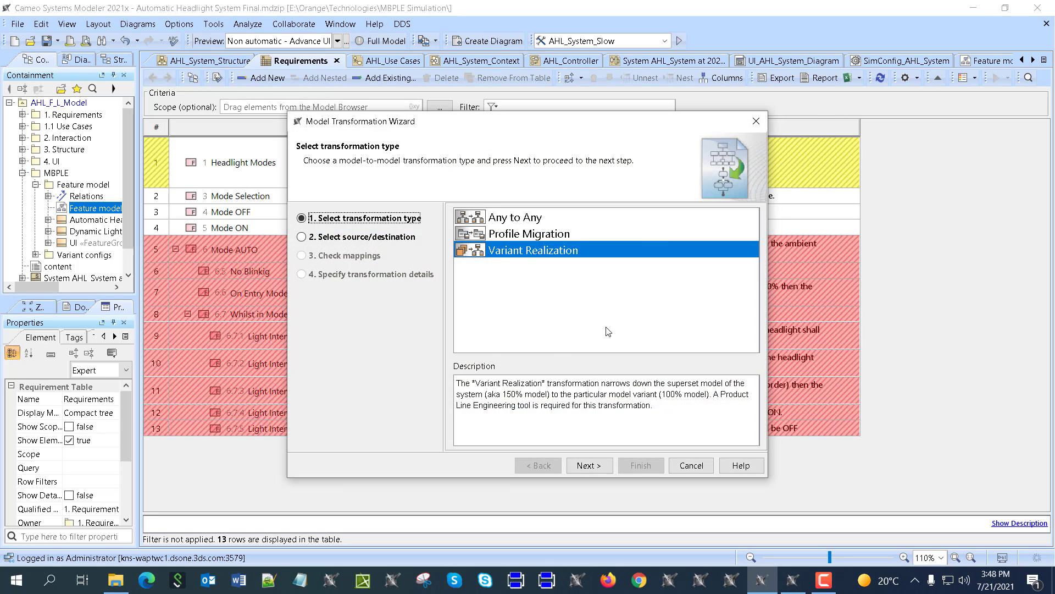
{"action": "left_click", "coordinate": [597, 470]}
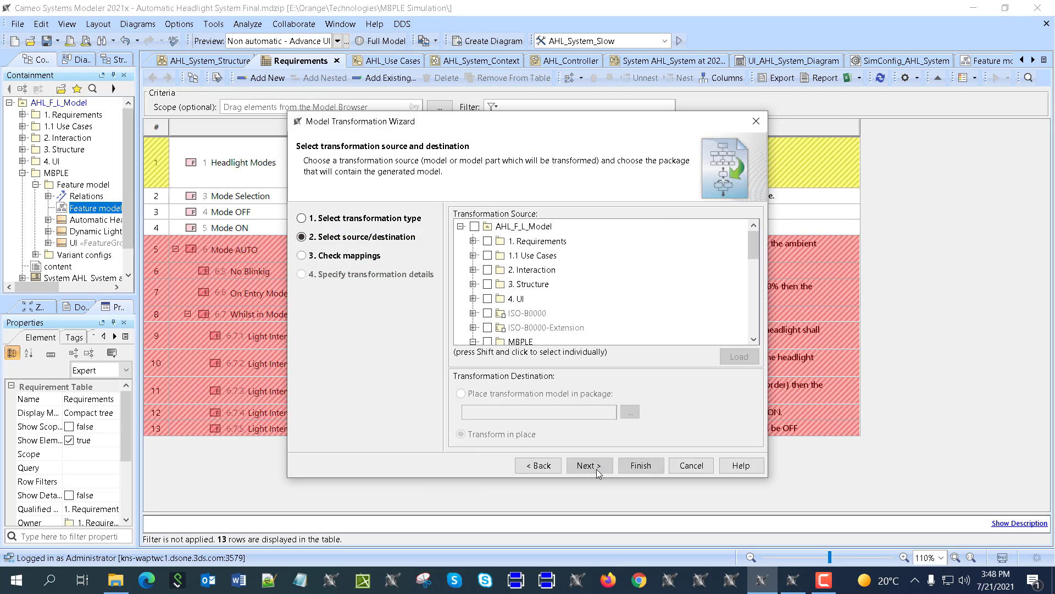
Include the packages 1. Requirements, 1.1 Use Cases, 2. Interaction, 3. Structure and 4. UI in the transformation source
{"action": "left_click", "coordinate": [488, 241]}
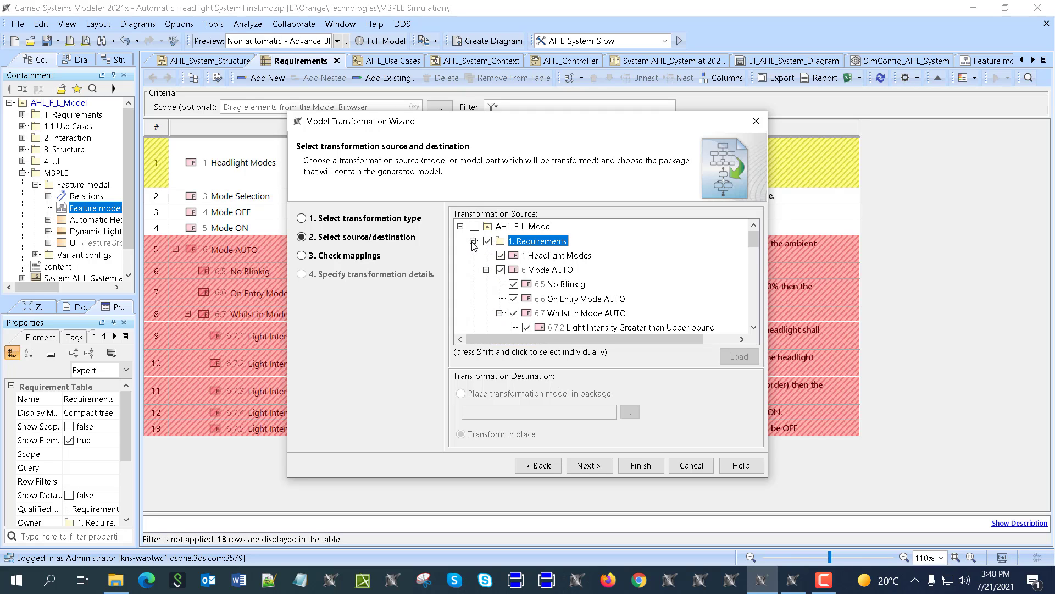
{"action": "left_click", "coordinate": [473, 241]}
{"action": "left_click", "coordinate": [487, 255]}
{"action": "left_click", "coordinate": [474, 256]}
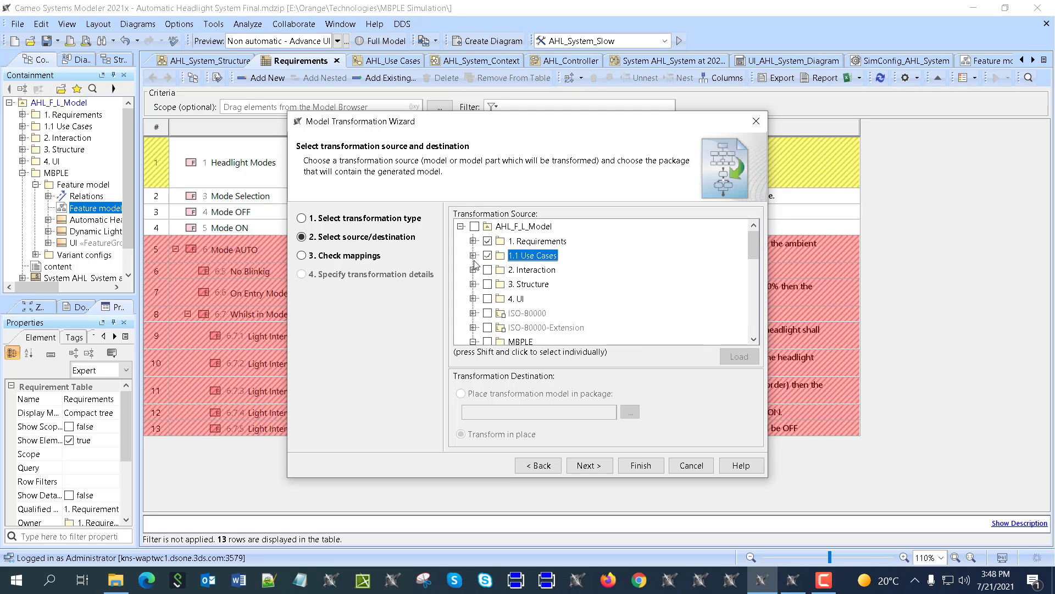
{"action": "left_click", "coordinate": [473, 270]}
{"action": "left_click", "coordinate": [473, 270]}
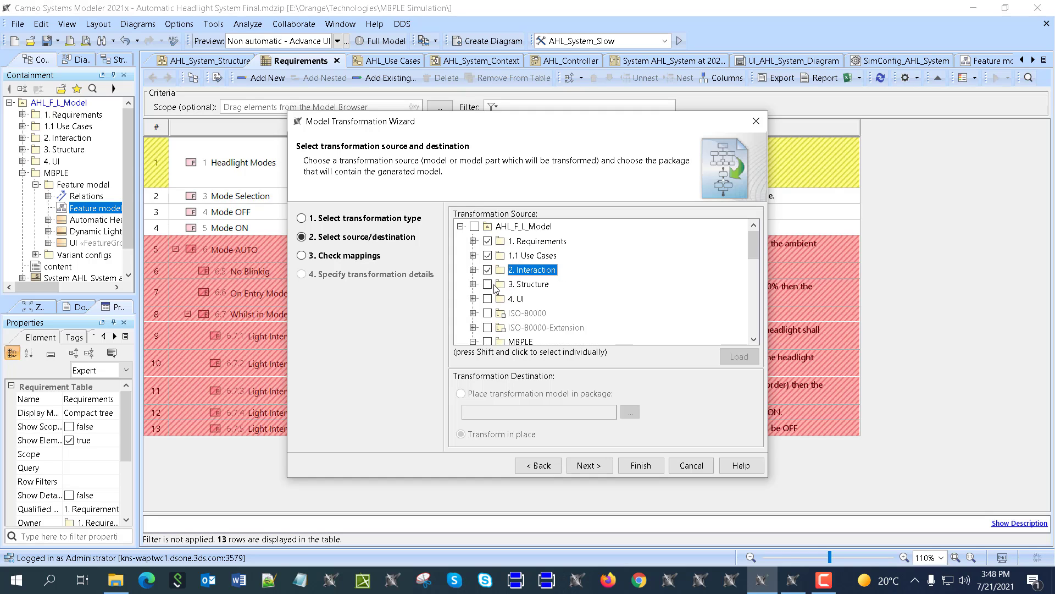
{"action": "left_click", "coordinate": [488, 285]}
{"action": "left_click", "coordinate": [473, 284]}
{"action": "left_click", "coordinate": [488, 299]}
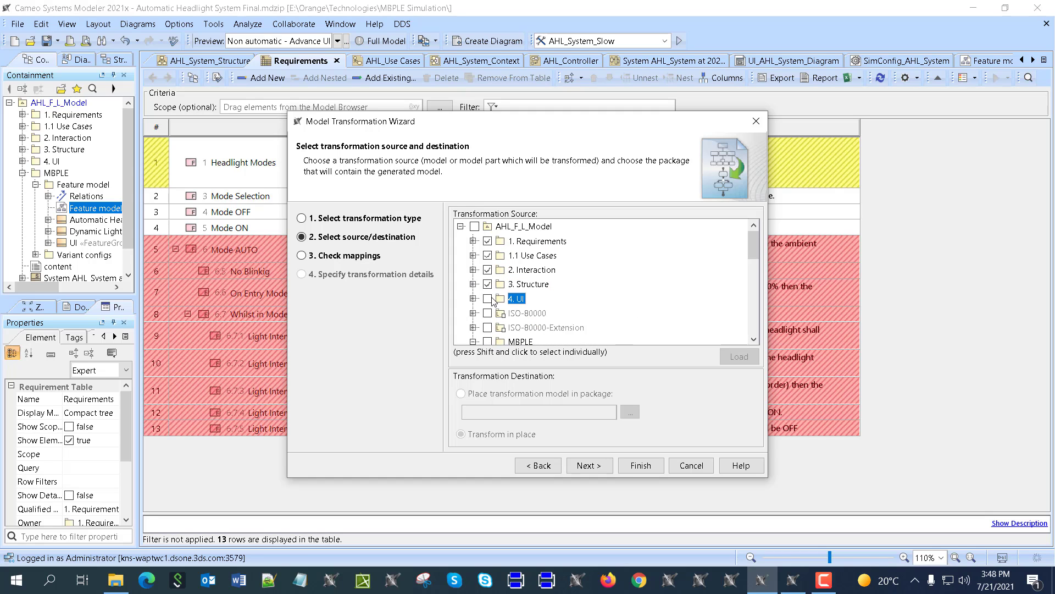
{"action": "left_click", "coordinate": [473, 298]}
{"action": "left_click", "coordinate": [589, 465]}
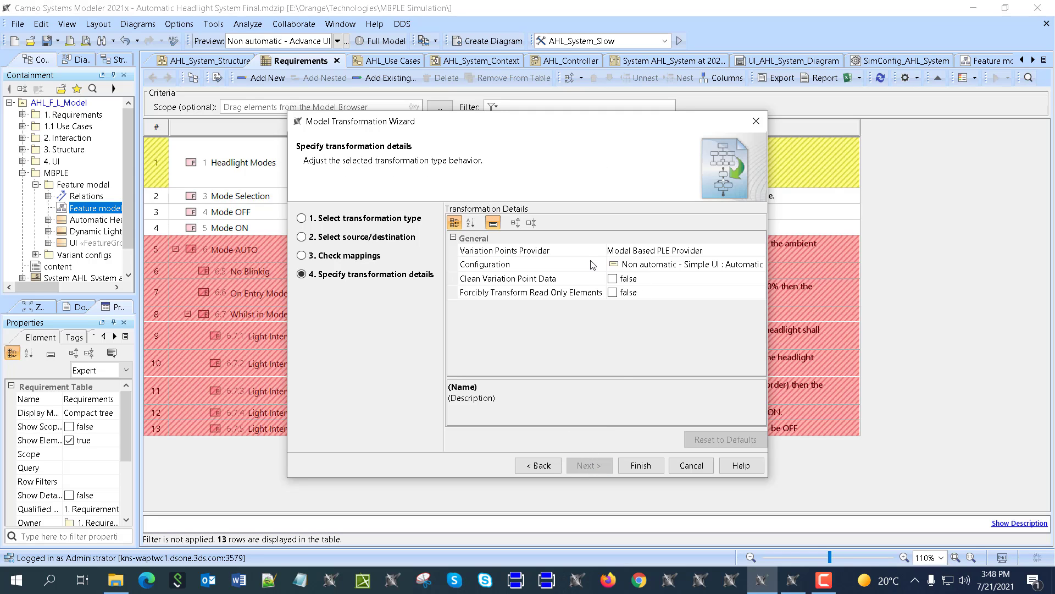
Set the transformation configuration to Non automatic - Advance UI, run the transformation and dismiss its notifications
{"action": "left_click", "coordinate": [668, 268]}
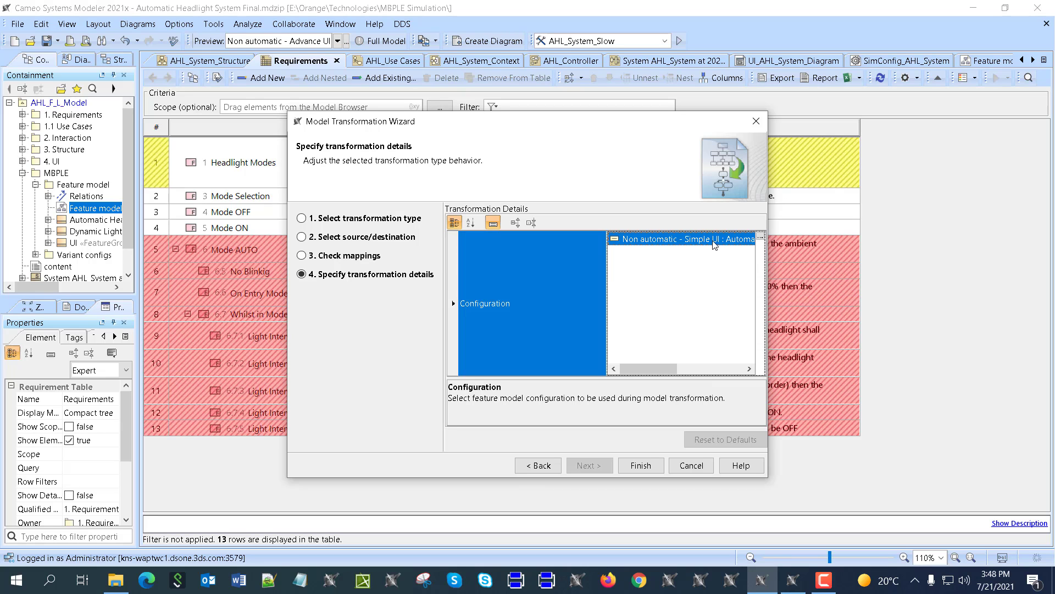
{"action": "left_click", "coordinate": [760, 237]}
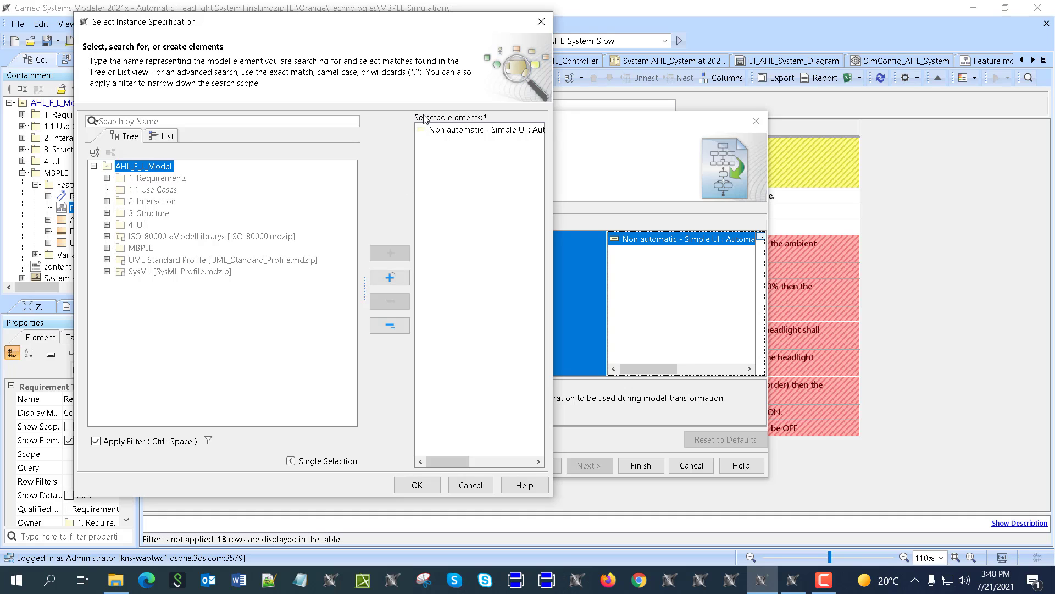
{"action": "double_click", "coordinate": [449, 132]}
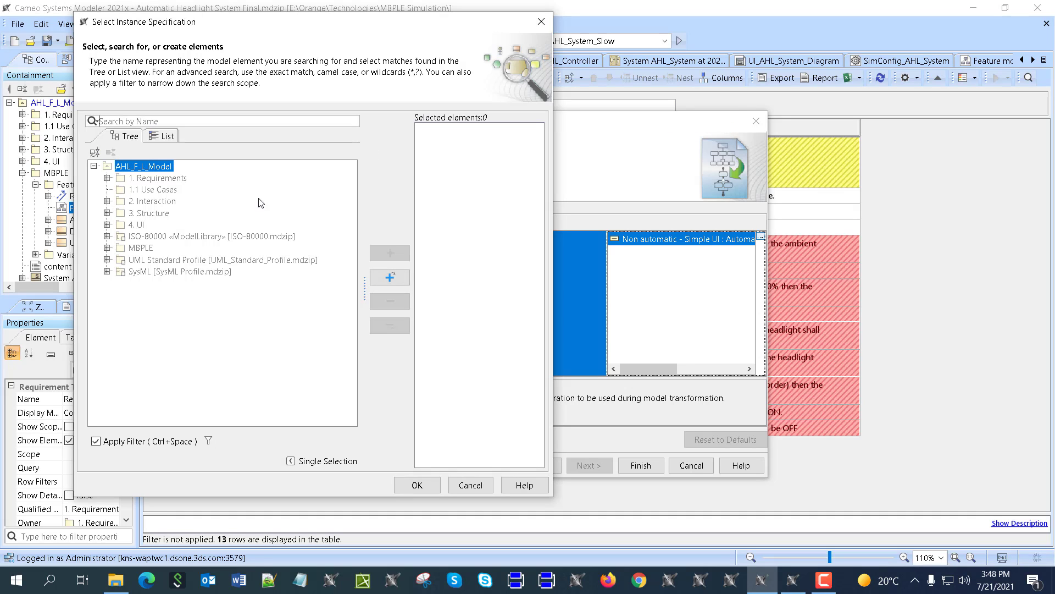
{"action": "left_click", "coordinate": [107, 248]}
{"action": "left_click", "coordinate": [120, 272]}
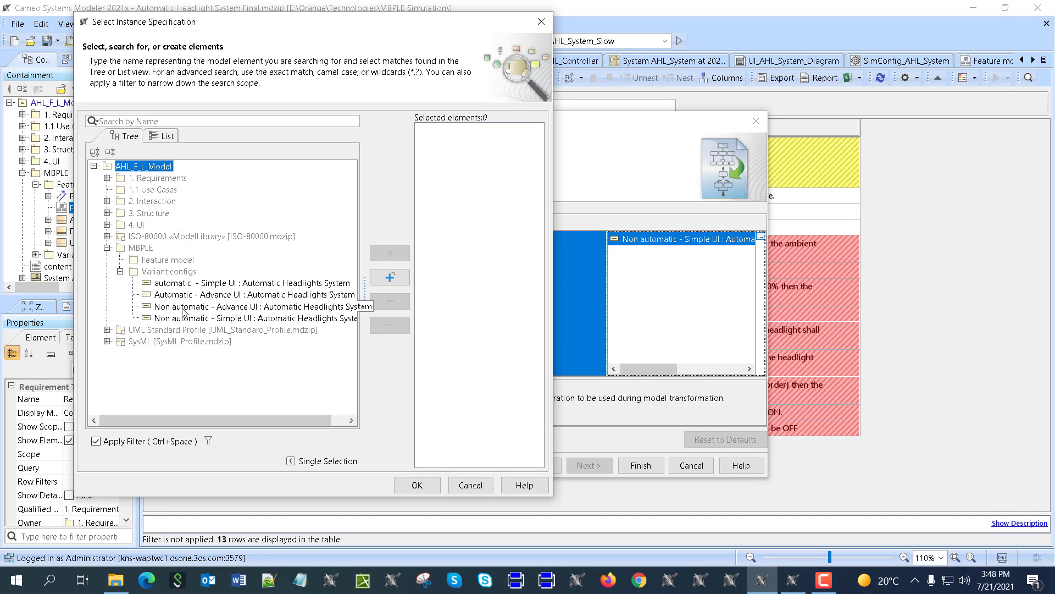
{"action": "double_click", "coordinate": [243, 308]}
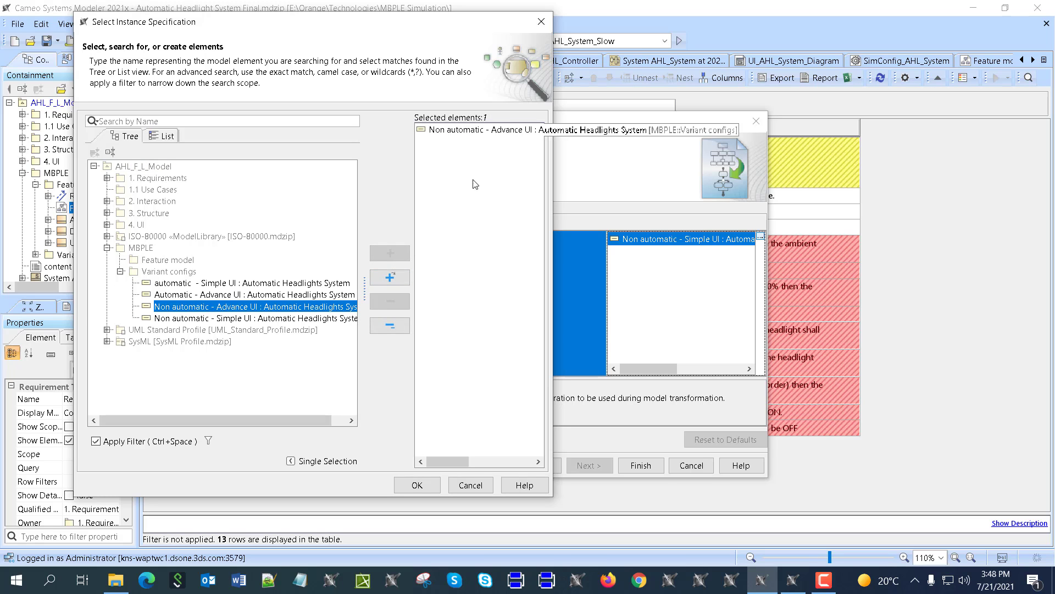
{"action": "left_click", "coordinate": [416, 485]}
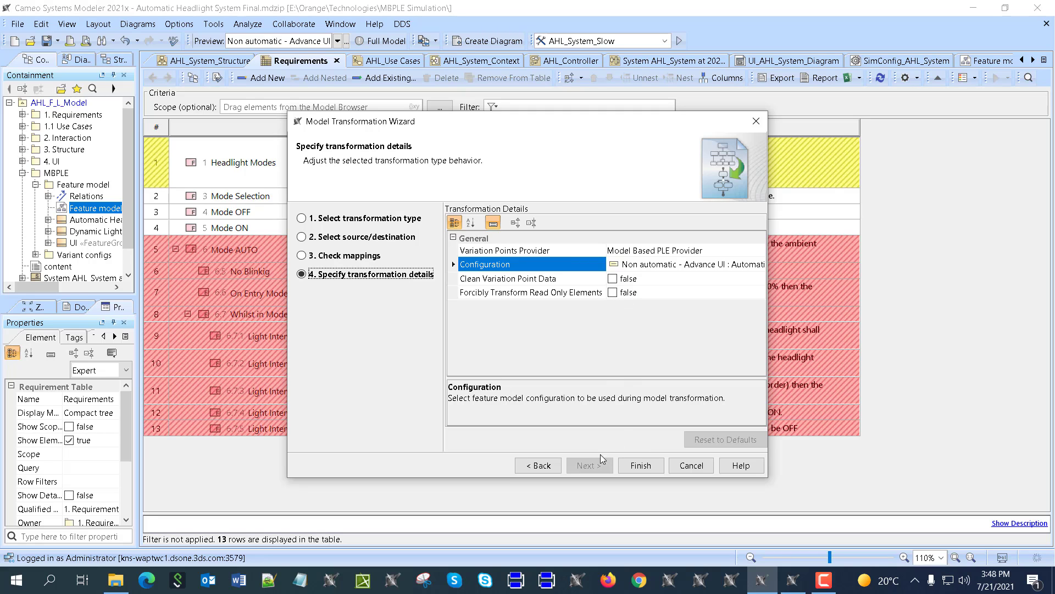
{"action": "left_click", "coordinate": [636, 467]}
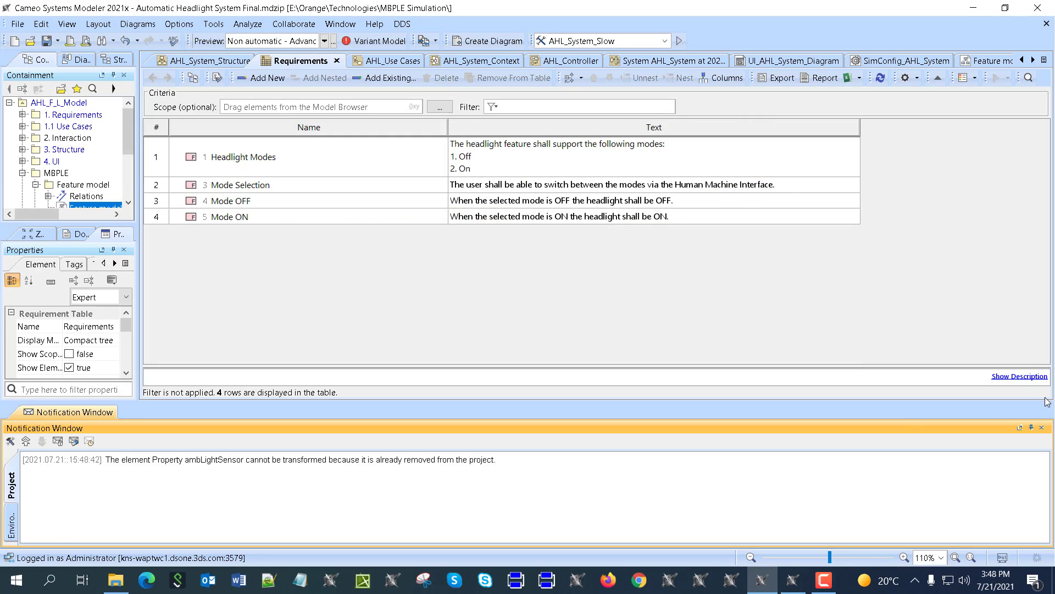
{"action": "left_click", "coordinate": [1042, 428]}
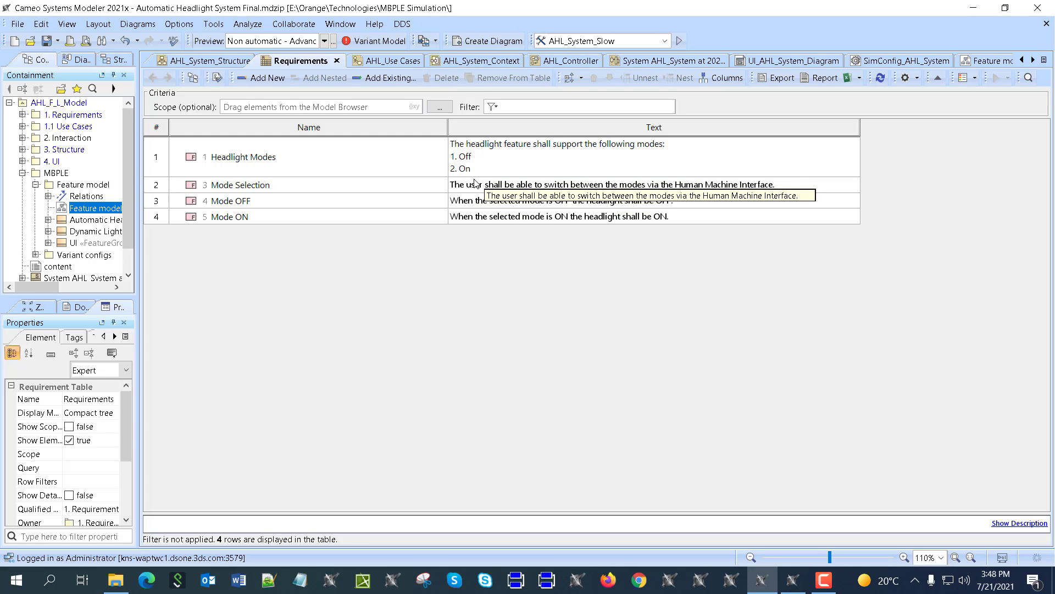
Examine the transformed AHL_System_Structure, AHL_Use Cases, AHL_System_Context and AHL_Controller diagrams
{"action": "left_click", "coordinate": [217, 61]}
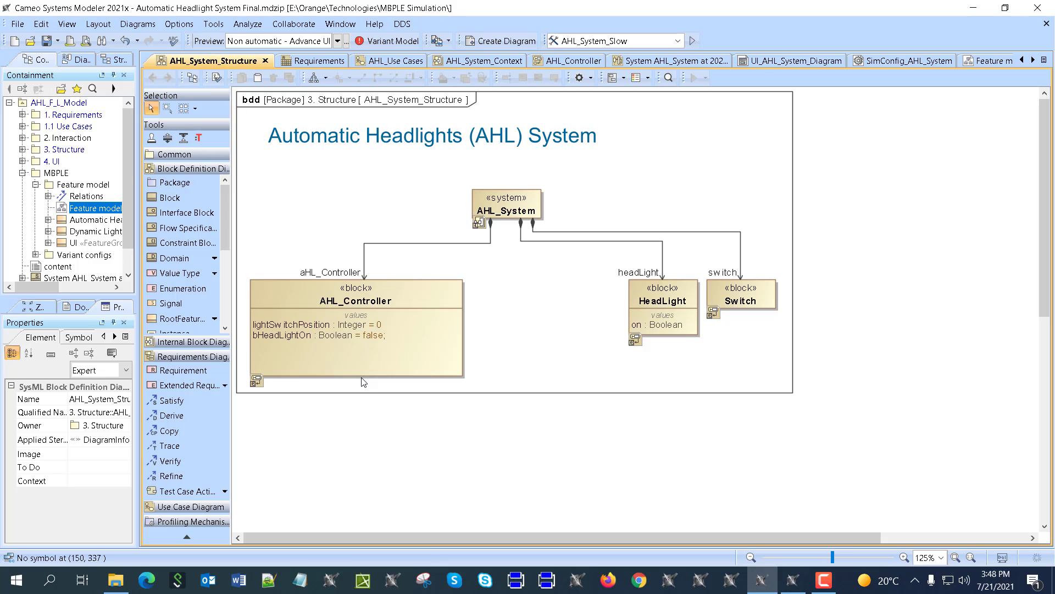
{"action": "left_click", "coordinate": [365, 61]}
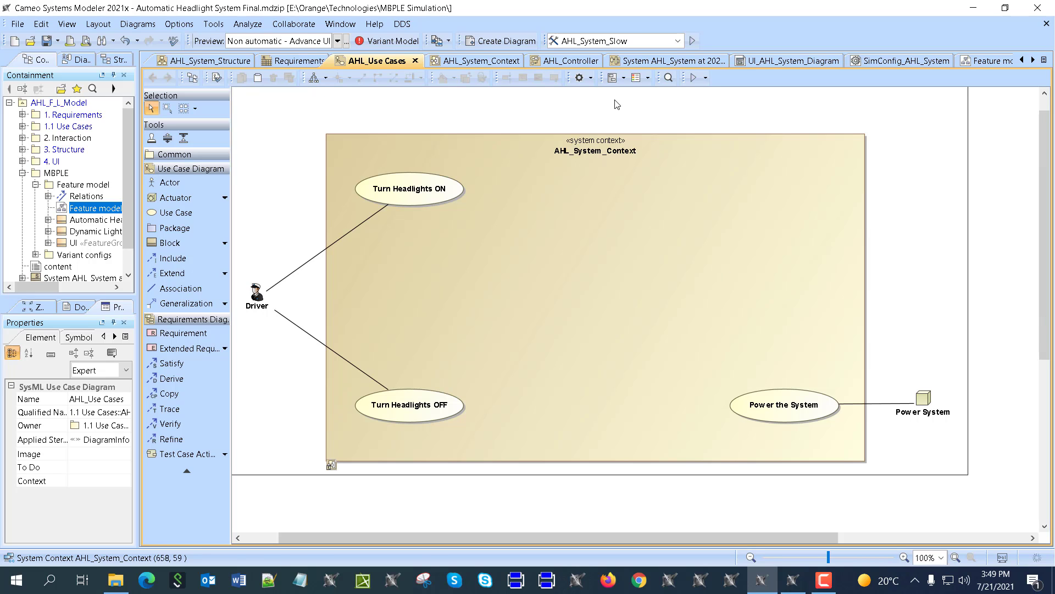
{"action": "left_click", "coordinate": [502, 63]}
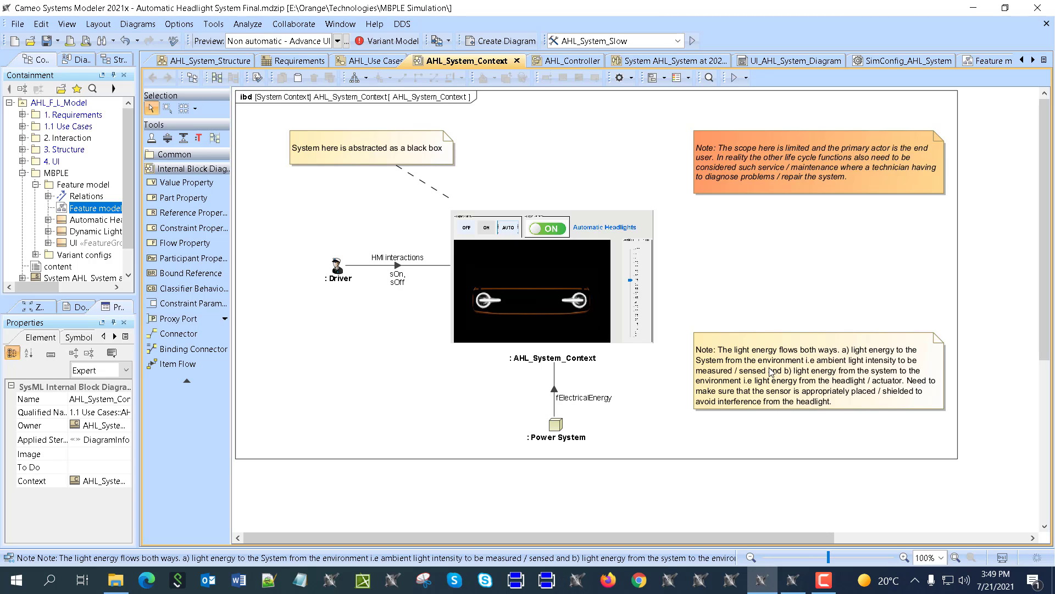
{"action": "left_click", "coordinate": [571, 60]}
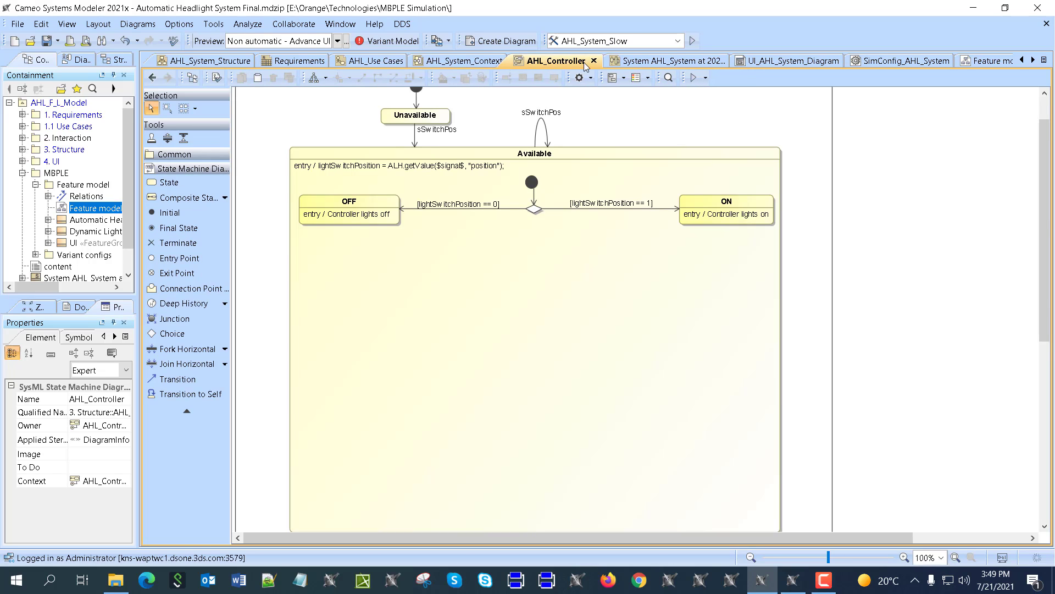
{"action": "scroll", "coordinate": [352, 283], "scroll_direction": "up", "scroll_amount": 2}
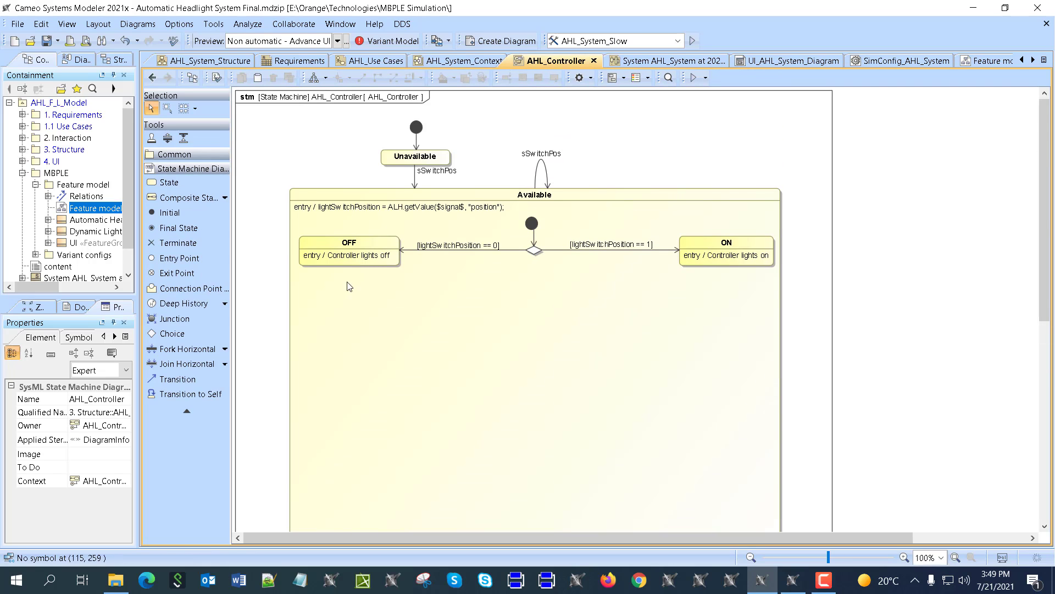
Return to AHL_System_Interaction and examine the switch, controller and headlight parts of the transformed model
{"action": "left_click", "coordinate": [151, 78]}
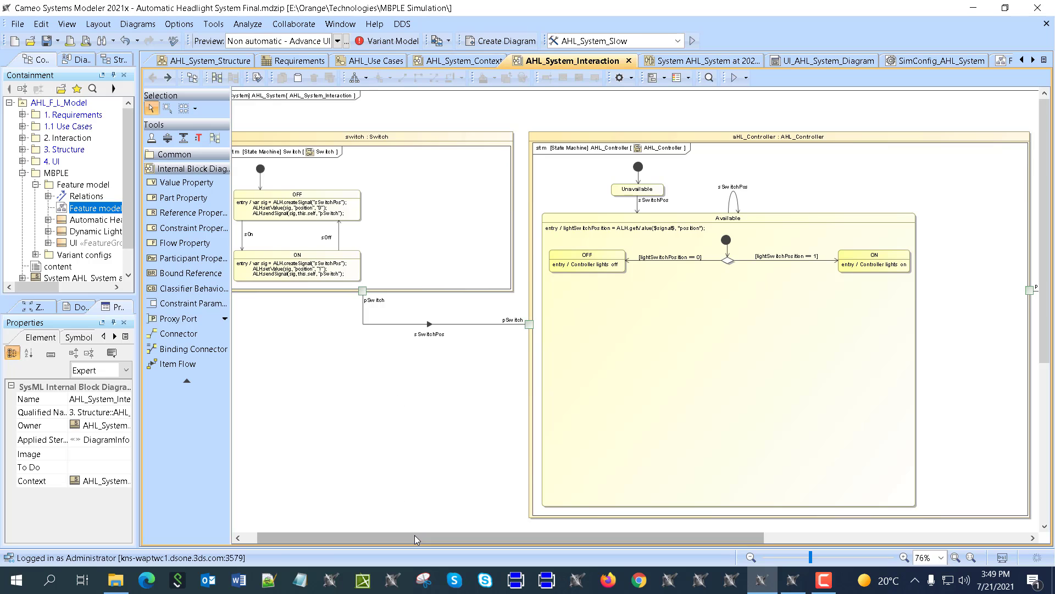
{"action": "left_click_drag", "start_coordinate": [444, 546], "coordinate": [349, 542]}
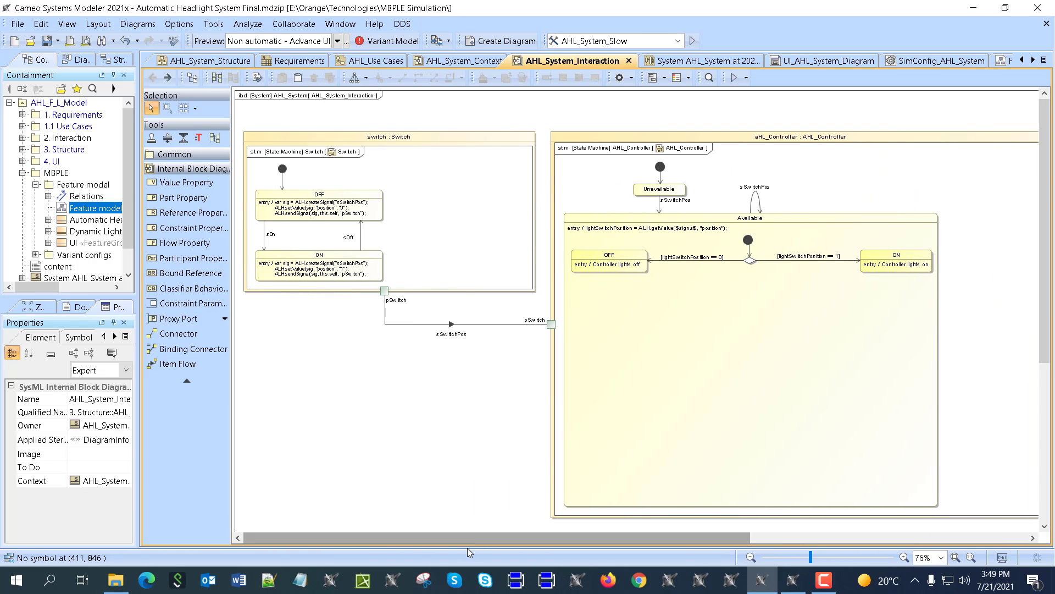
{"action": "left_click_drag", "start_coordinate": [514, 543], "coordinate": [491, 488]}
{"action": "scroll", "coordinate": [559, 369], "scroll_direction": "down", "scroll_amount": 3}
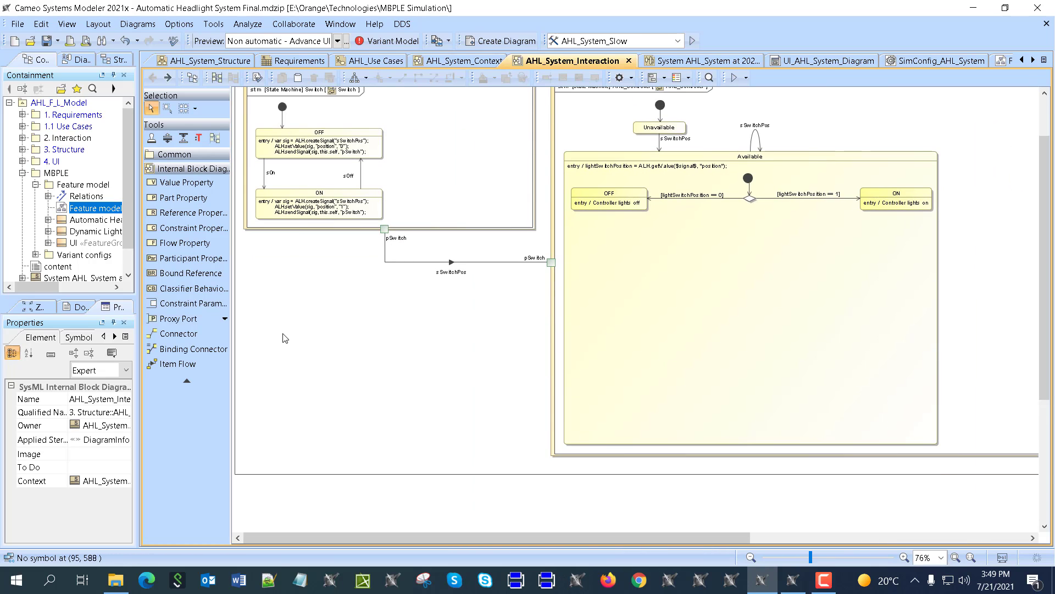
{"action": "left_click_drag", "start_coordinate": [393, 536], "coordinate": [669, 540]}
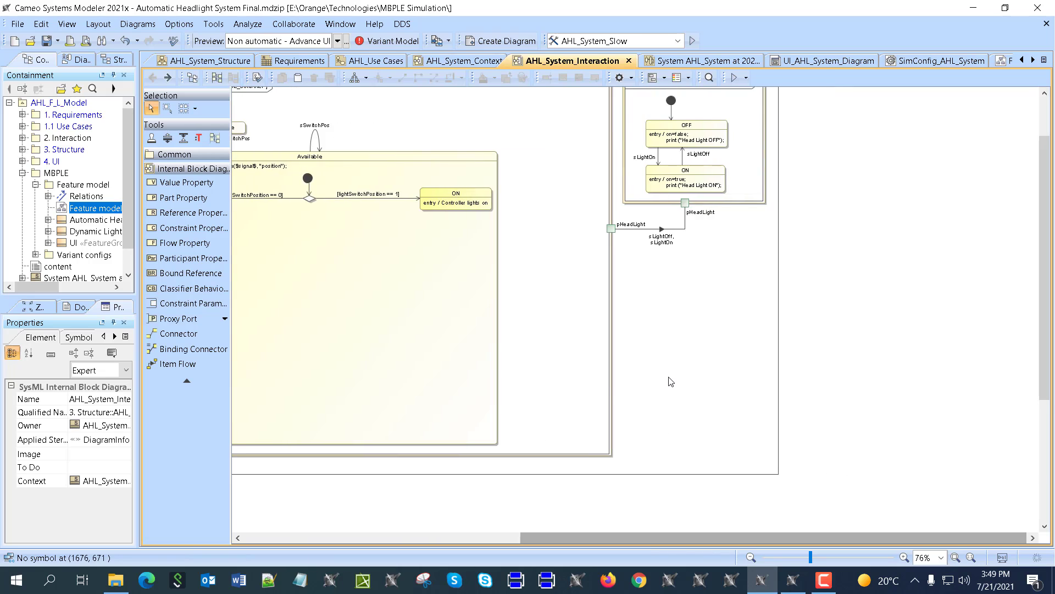
{"action": "scroll", "coordinate": [731, 106], "scroll_direction": "up", "scroll_amount": 3}
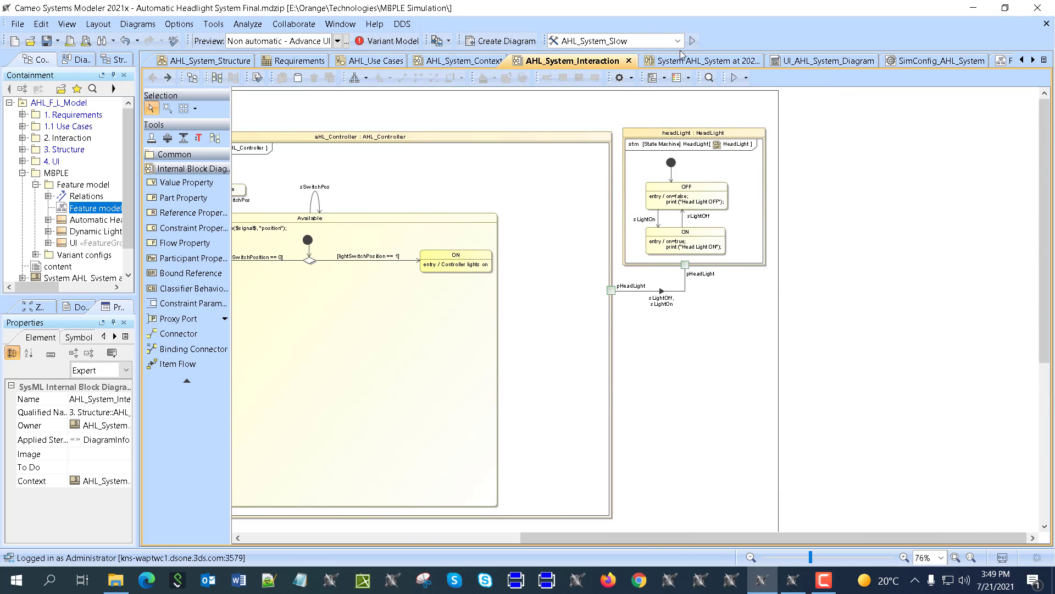
Open UI_AHL_System_Diagram and set the variant preview to no preview
{"action": "left_click", "coordinate": [825, 59]}
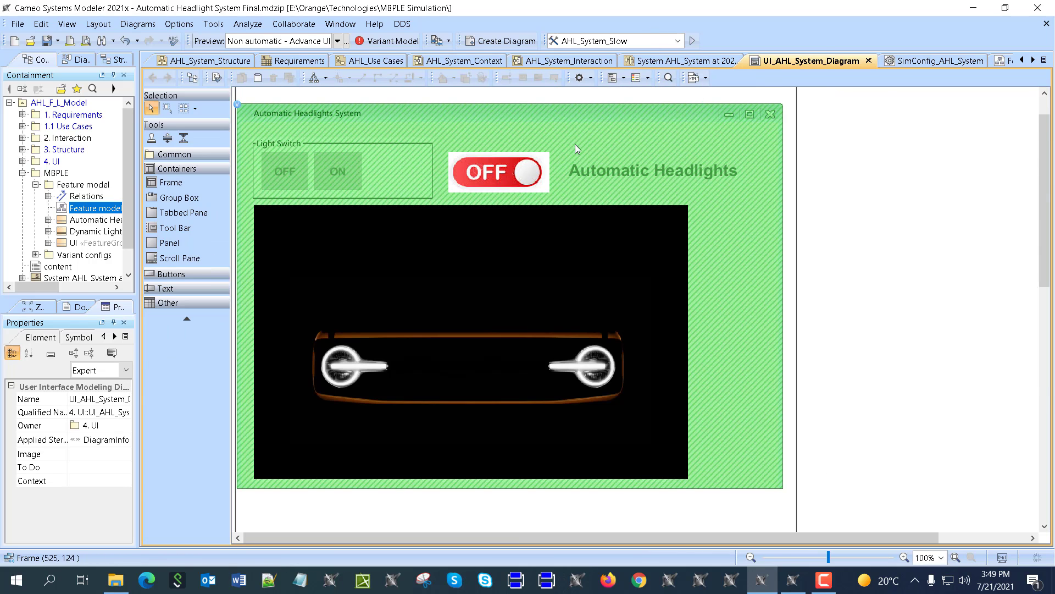
{"action": "scroll", "coordinate": [743, 338], "scroll_direction": "up", "scroll_amount": 4}
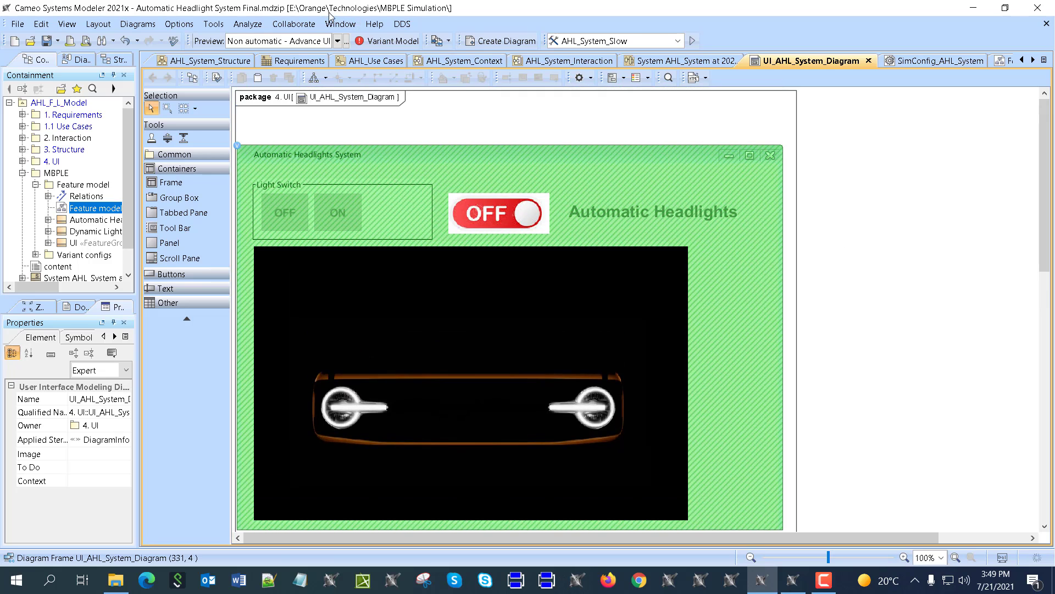
{"action": "left_click", "coordinate": [338, 41]}
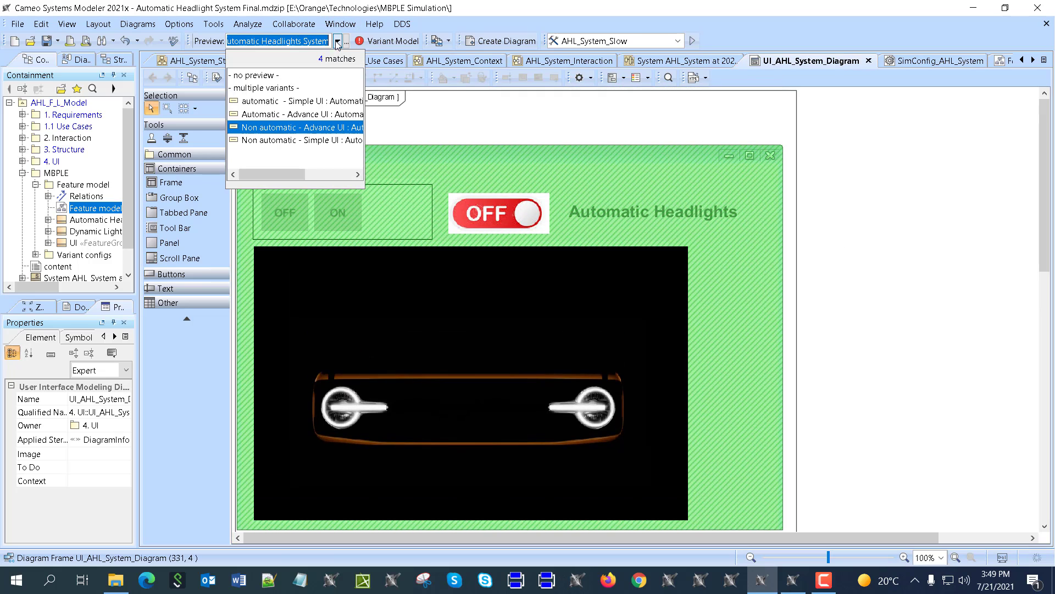
{"action": "left_click", "coordinate": [316, 75]}
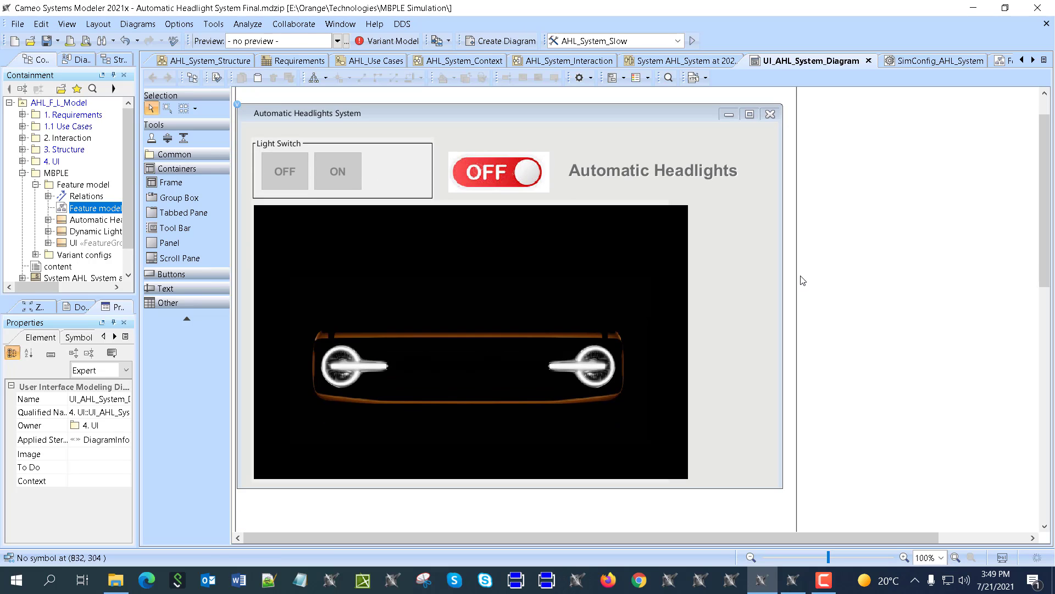
Examine UI_AHL_System_Diagram, SimConfig_AHL_System and the controller state machine in AHL_System_Interaction
{"action": "scroll", "coordinate": [476, 201], "scroll_direction": "down", "scroll_amount": 3}
{"action": "scroll", "coordinate": [813, 306], "scroll_direction": "up", "scroll_amount": 3}
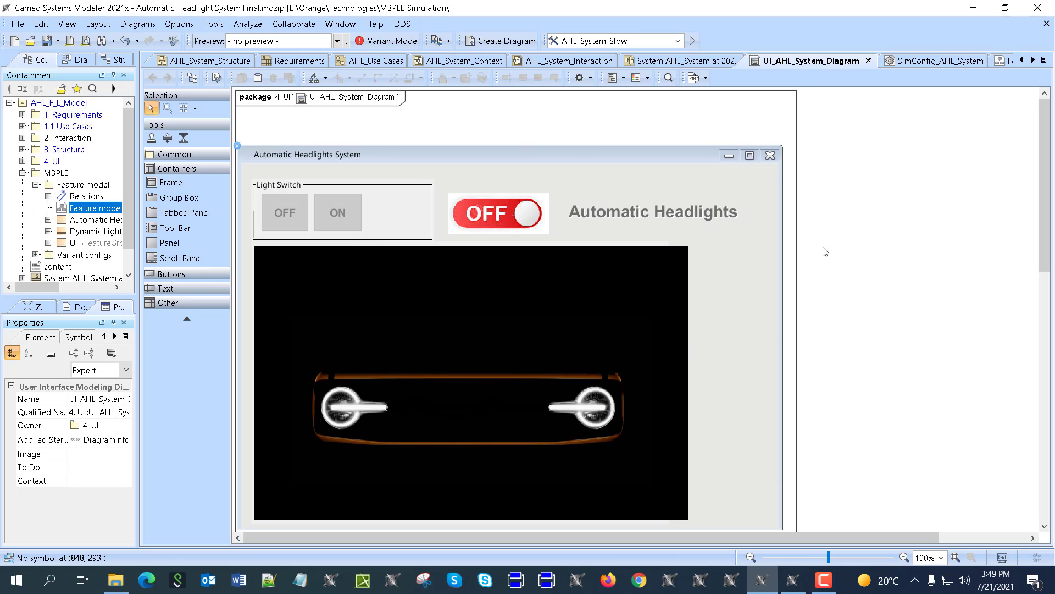
{"action": "left_click", "coordinate": [908, 62]}
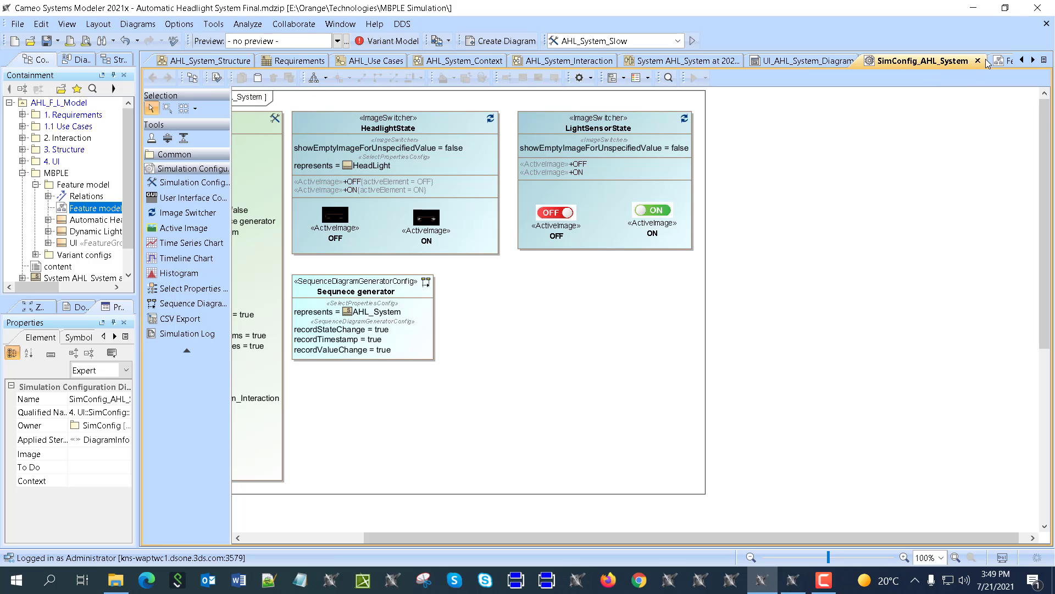
{"action": "scroll", "coordinate": [988, 63], "scroll_direction": "down", "scroll_amount": 2}
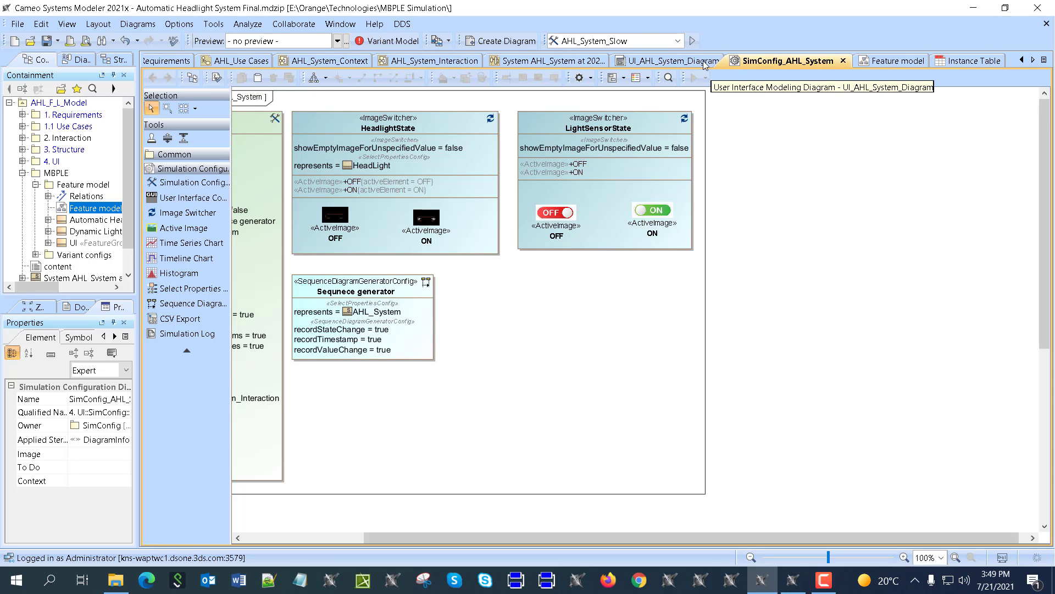
{"action": "left_click", "coordinate": [418, 63]}
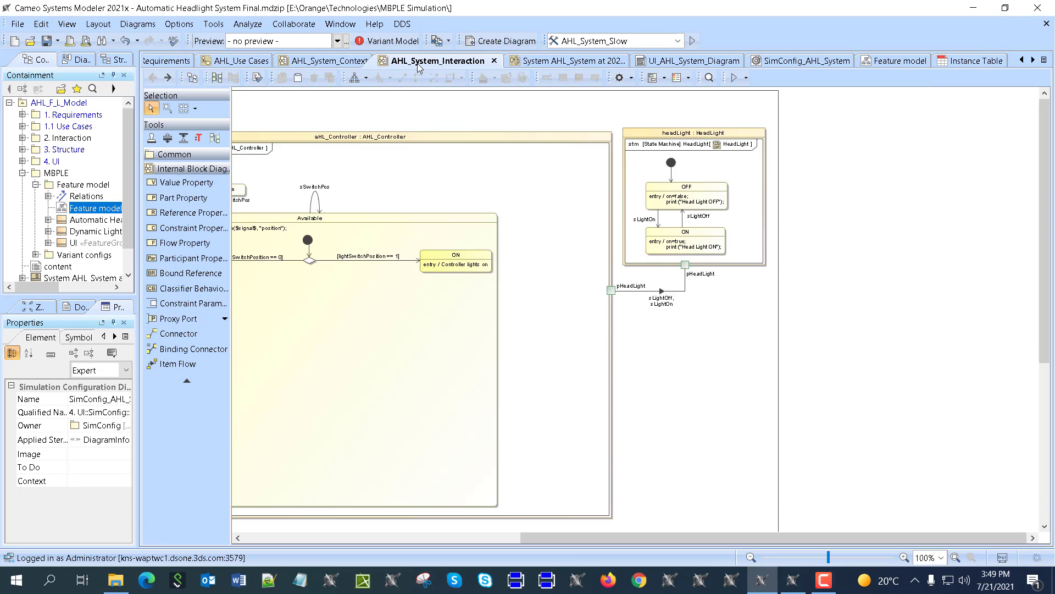
{"action": "left_click_drag", "start_coordinate": [598, 539], "coordinate": [420, 533]}
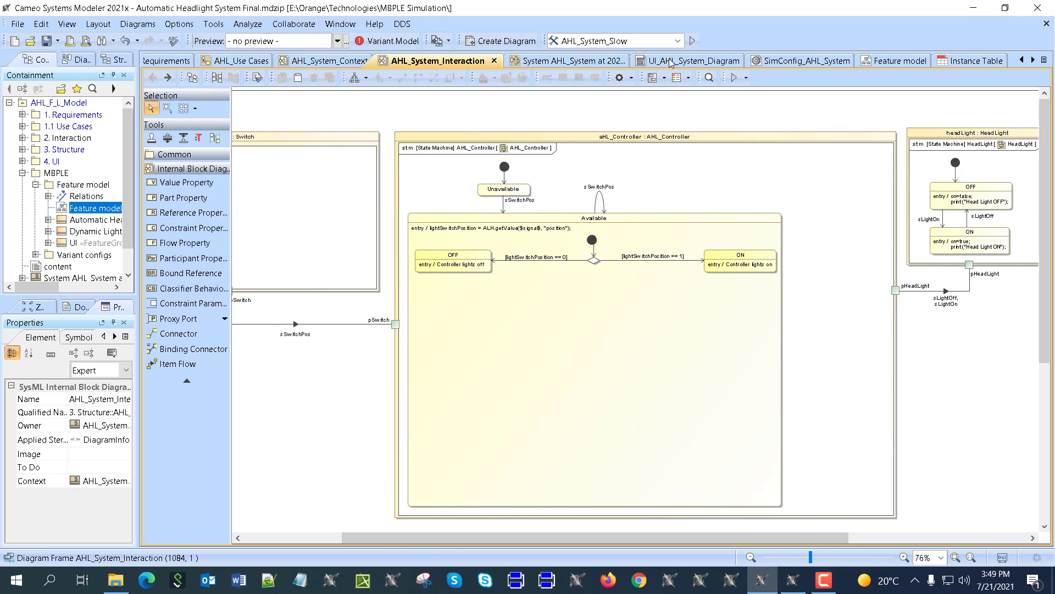
Run the AHL_System_Slow simulation and bring up the AHL_System_Interaction diagram to follow its states
{"action": "left_click", "coordinate": [664, 43]}
{"action": "left_click", "coordinate": [621, 68]}
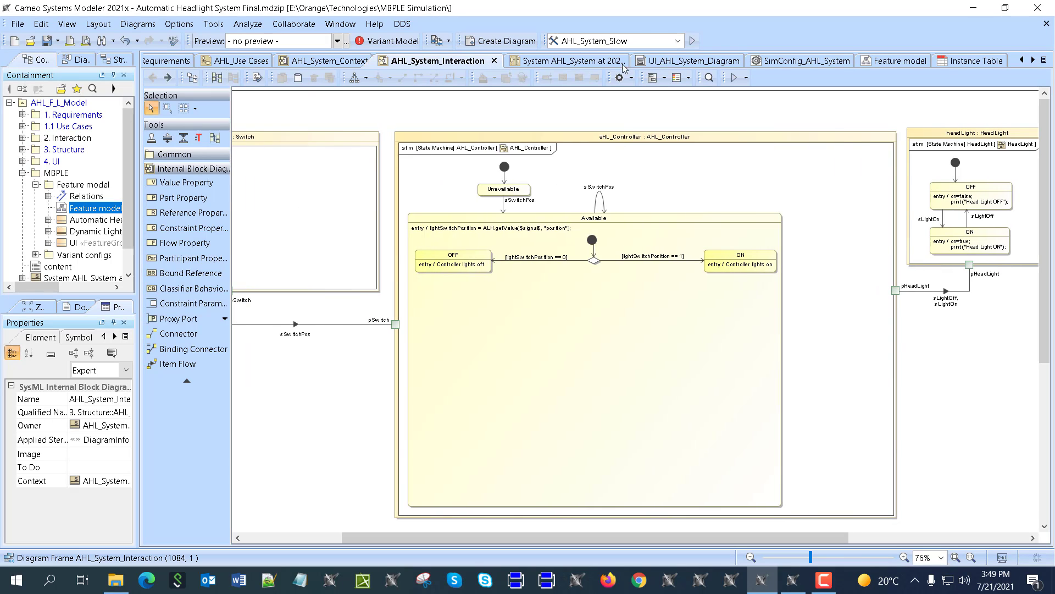
{"action": "left_click", "coordinate": [692, 41]}
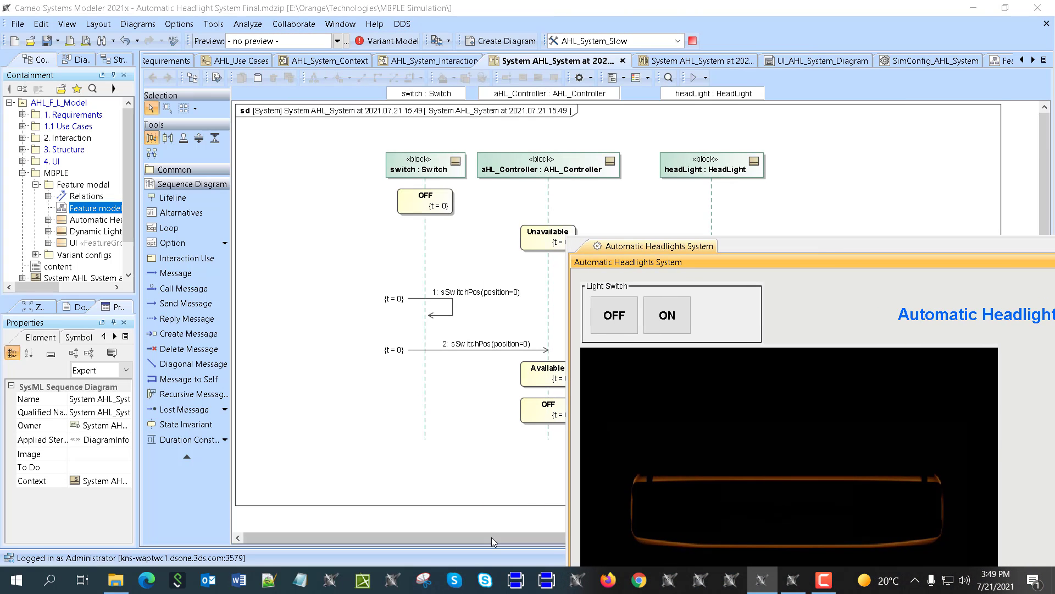
{"action": "left_click_drag", "start_coordinate": [491, 537], "coordinate": [368, 535]}
{"action": "left_click", "coordinate": [407, 58]}
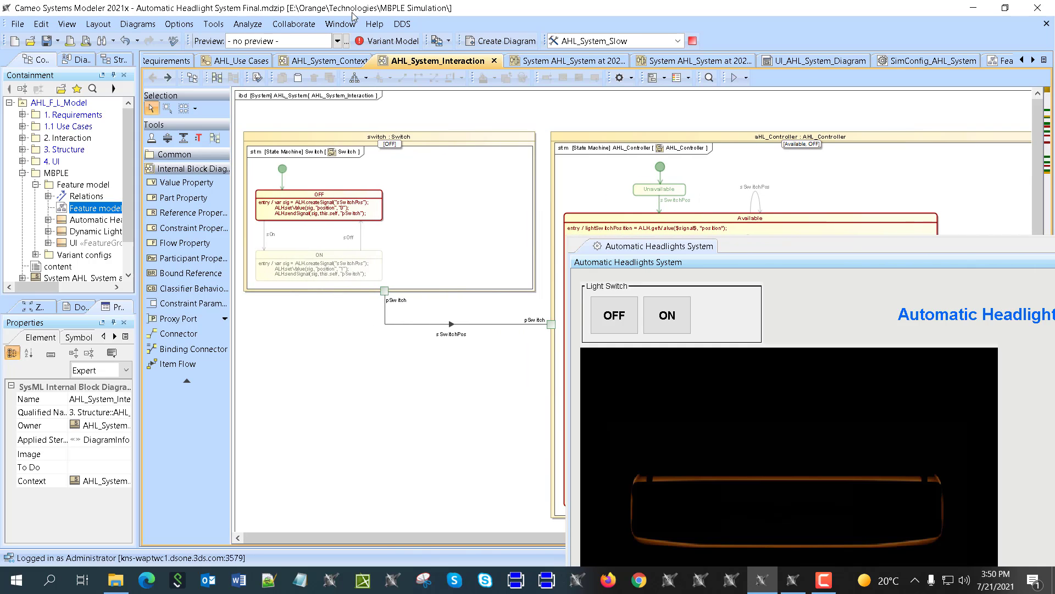
Set the simulated Light Switch to ON and back to OFF, following the controller and headlight state machines beside the simulated interface
{"action": "left_click_drag", "start_coordinate": [789, 238], "coordinate": [133, 297]}
{"action": "left_click", "coordinate": [360, 285]}
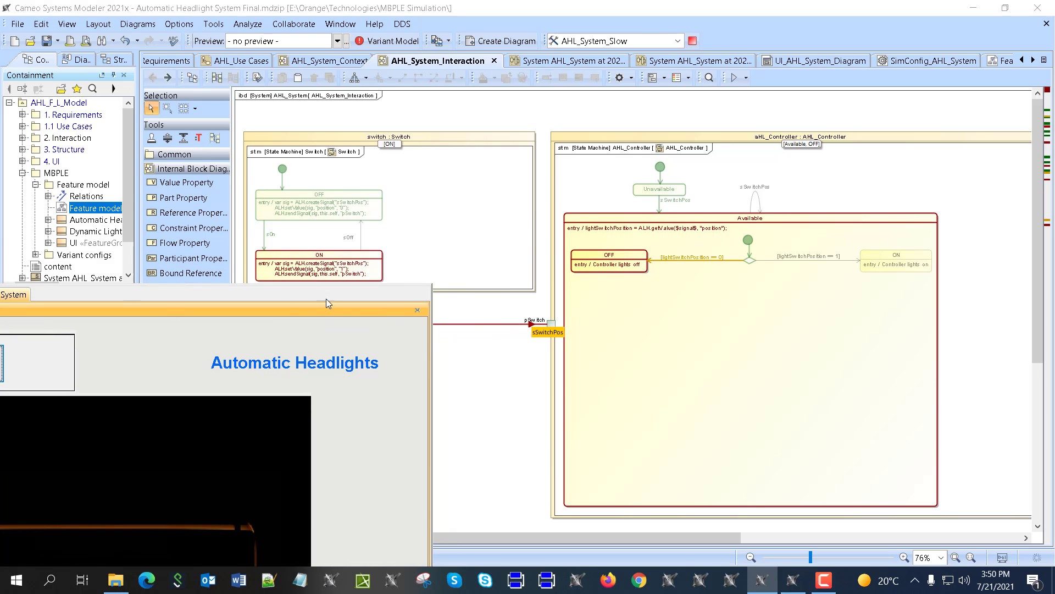
{"action": "left_click_drag", "start_coordinate": [325, 299], "coordinate": [395, 96]}
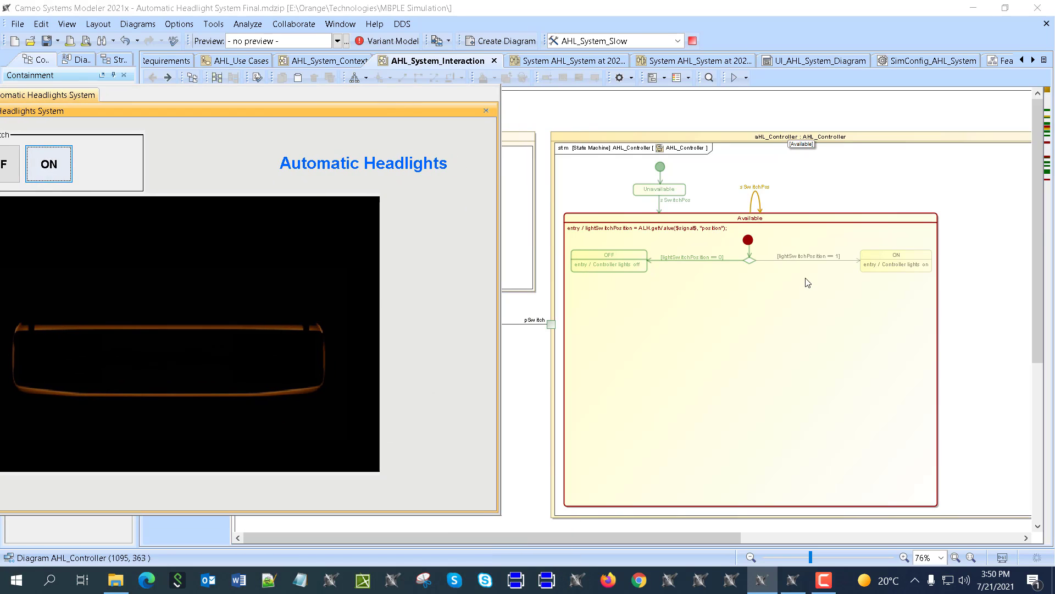
{"action": "left_click_drag", "start_coordinate": [687, 536], "coordinate": [810, 541]}
{"action": "left_click_drag", "start_coordinate": [345, 99], "coordinate": [484, 100]}
{"action": "left_click", "coordinate": [188, 166]}
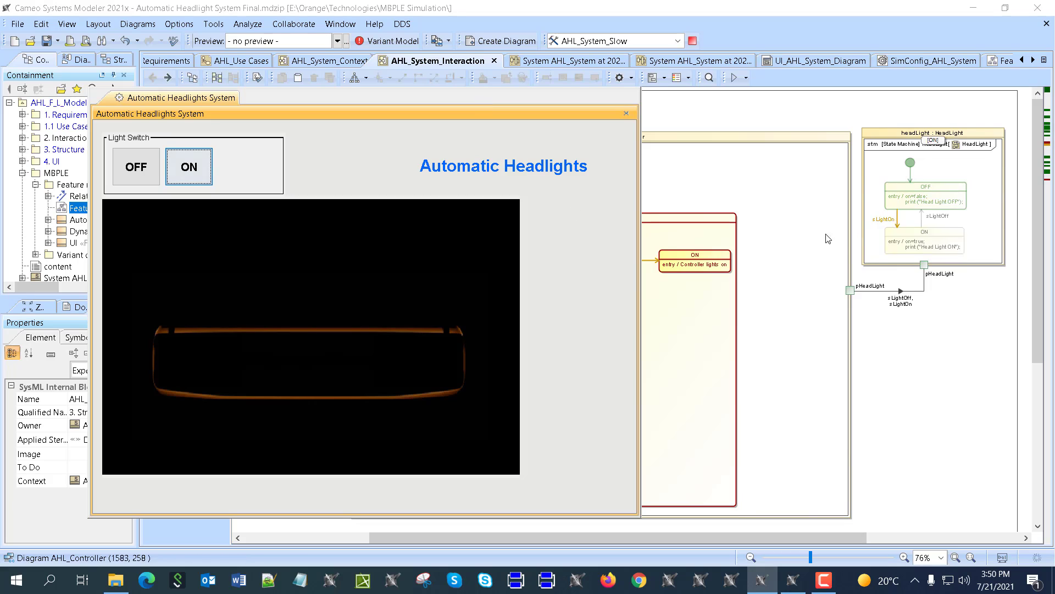
{"action": "left_click", "coordinate": [128, 172]}
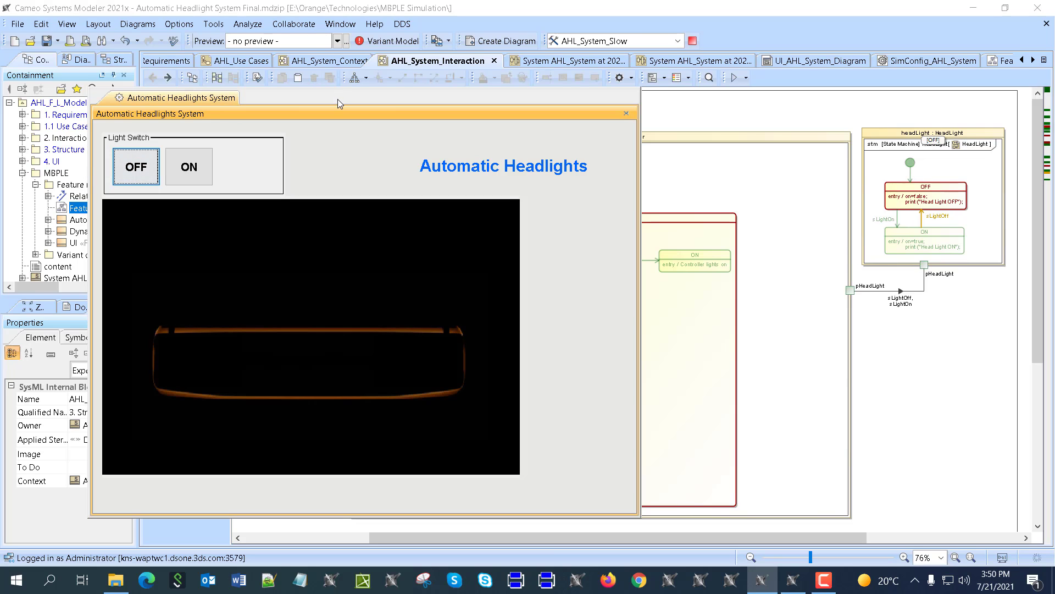
{"action": "left_click_drag", "start_coordinate": [337, 99], "coordinate": [500, 140]}
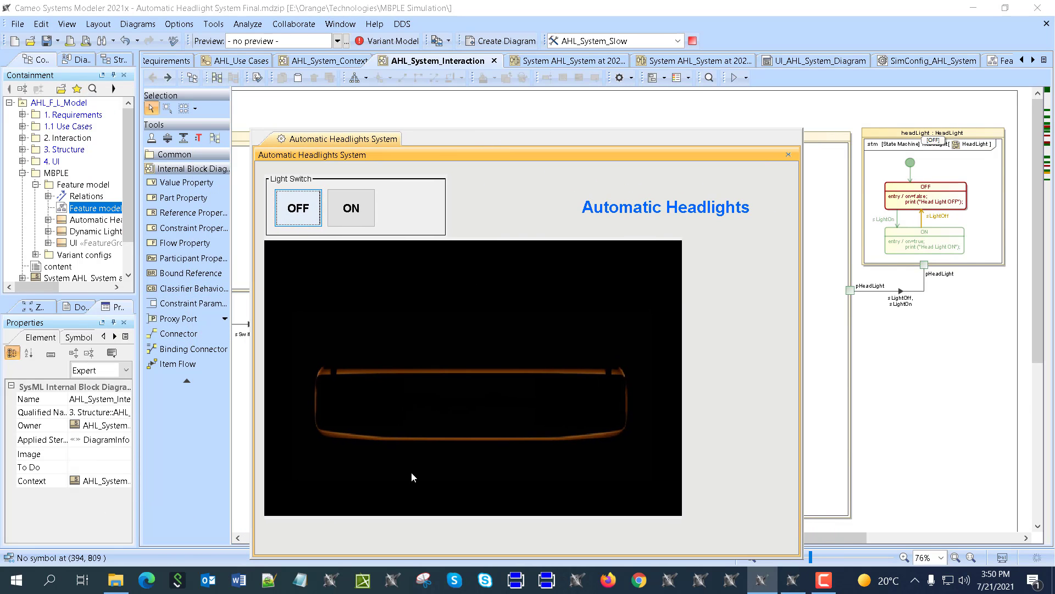
Stop the simulation and switch the project from the variant model back to the full model
{"action": "left_click", "coordinate": [693, 40]}
{"action": "left_click", "coordinate": [386, 40]}
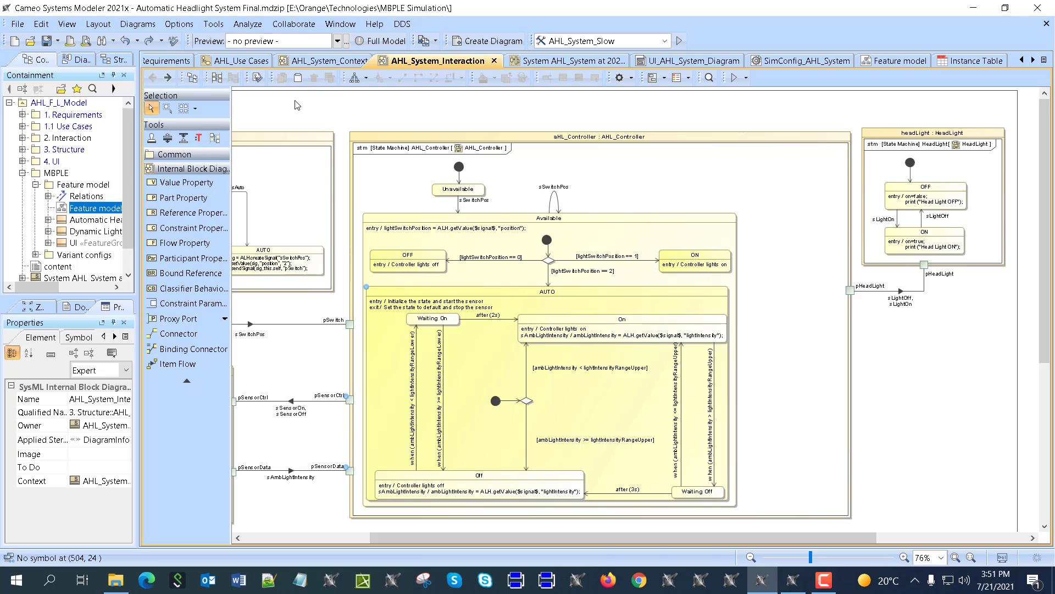
{"action": "left_click", "coordinate": [301, 24]}
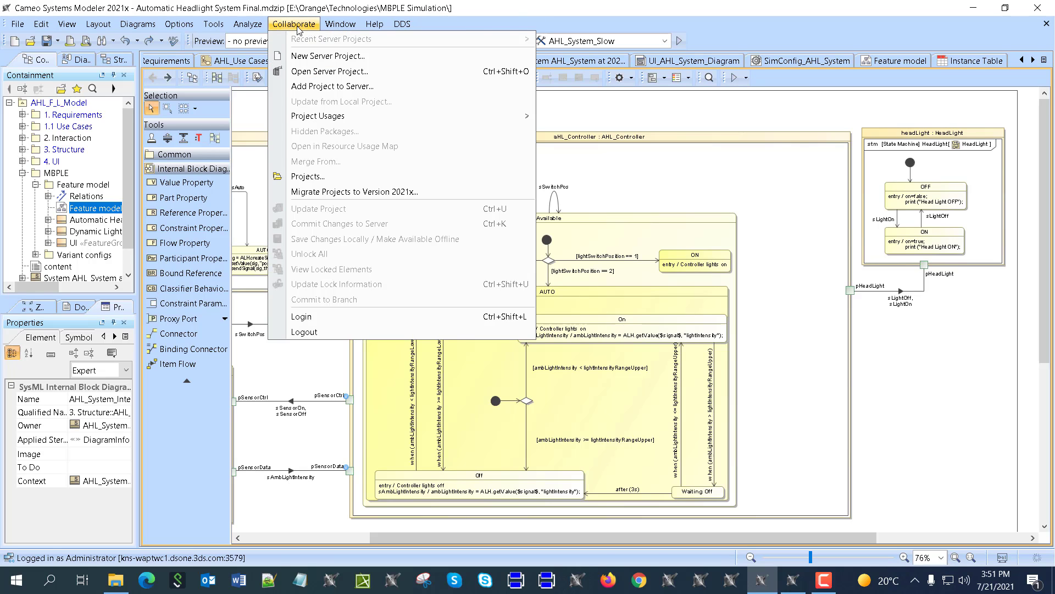
{"action": "mouse_move", "coordinate": [220, 24]}
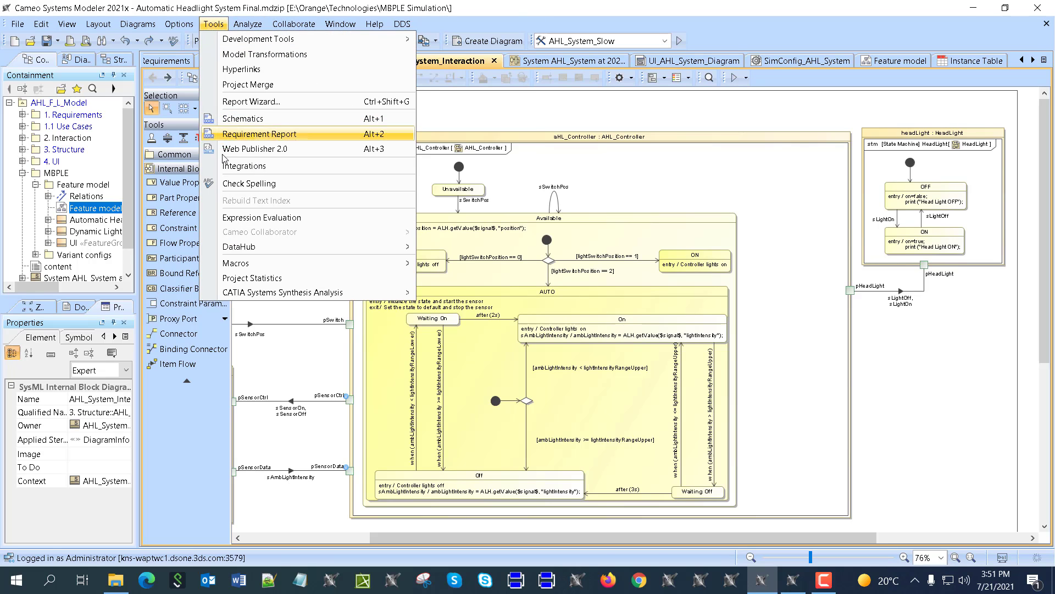
{"action": "left_click", "coordinate": [584, 111]}
Preview the Non automatic - Simple UI variant on AHL_System_Interaction and examine the light sensor part
{"action": "left_click", "coordinate": [289, 44]}
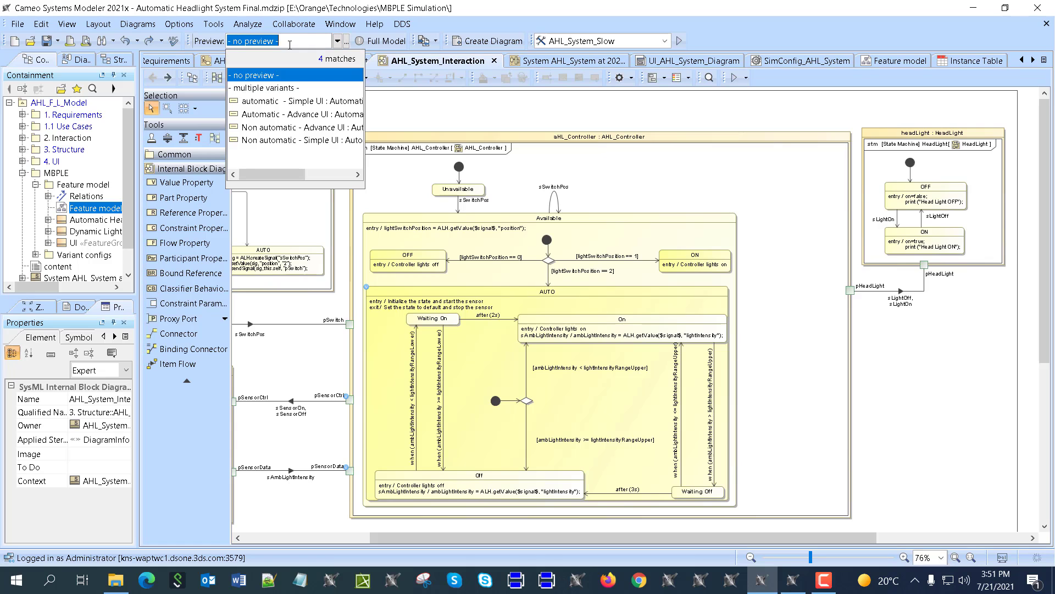
{"action": "left_click", "coordinate": [293, 141]}
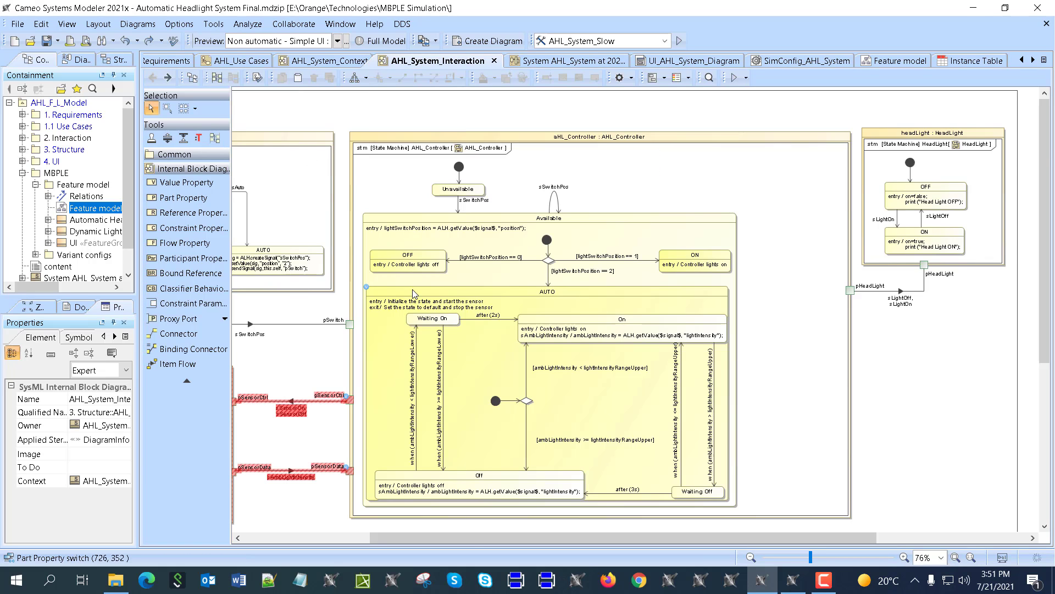
{"action": "left_click_drag", "start_coordinate": [443, 537], "coordinate": [332, 537]}
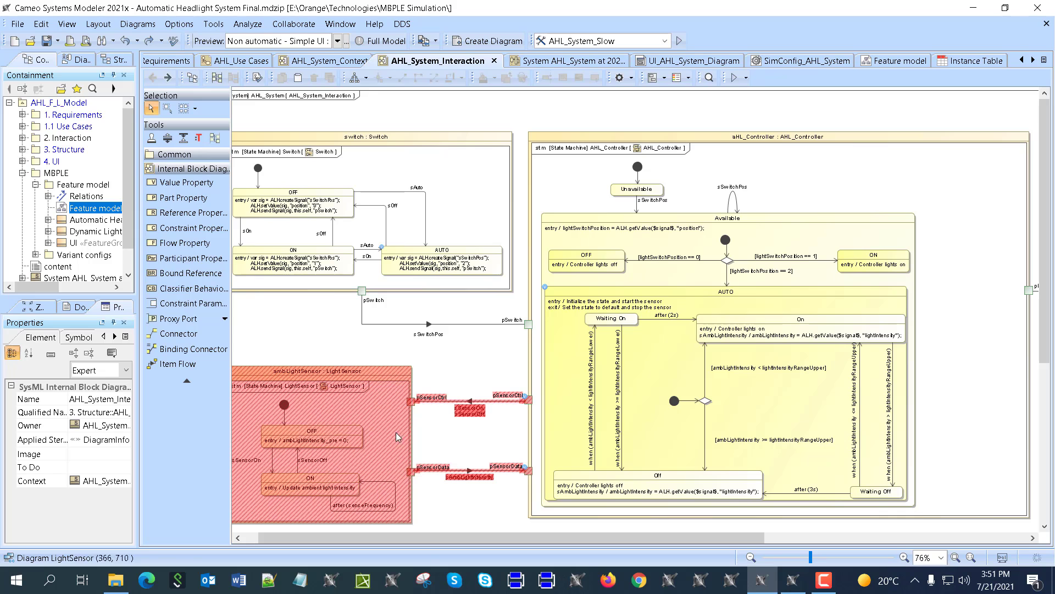
Start a Variant Realization model transformation with the 1. Requirements, 1.1 Use Cases, 2. Interaction, 3. Structure and 4. UI packages as source
{"action": "left_click", "coordinate": [213, 24]}
{"action": "left_click", "coordinate": [241, 57]}
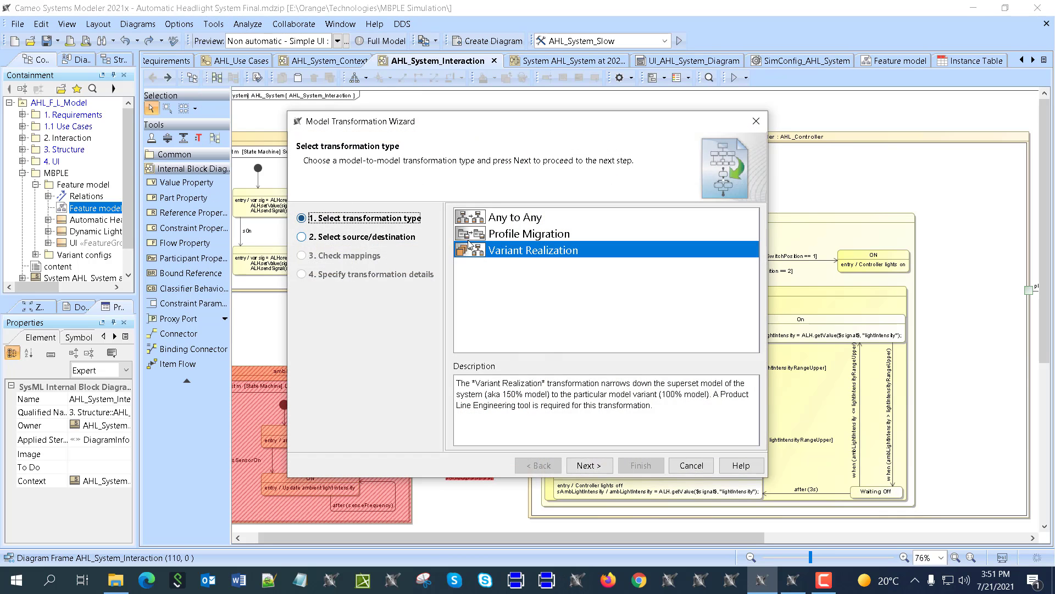
{"action": "left_click", "coordinate": [601, 465]}
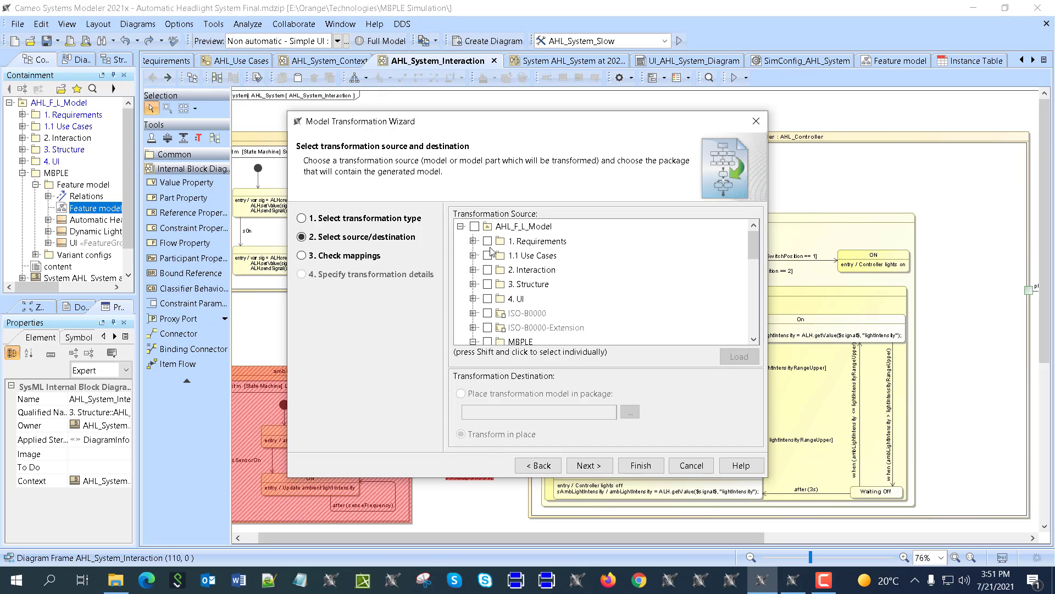
{"action": "left_click", "coordinate": [487, 241]}
{"action": "left_click", "coordinate": [473, 240]}
{"action": "left_click", "coordinate": [488, 256]}
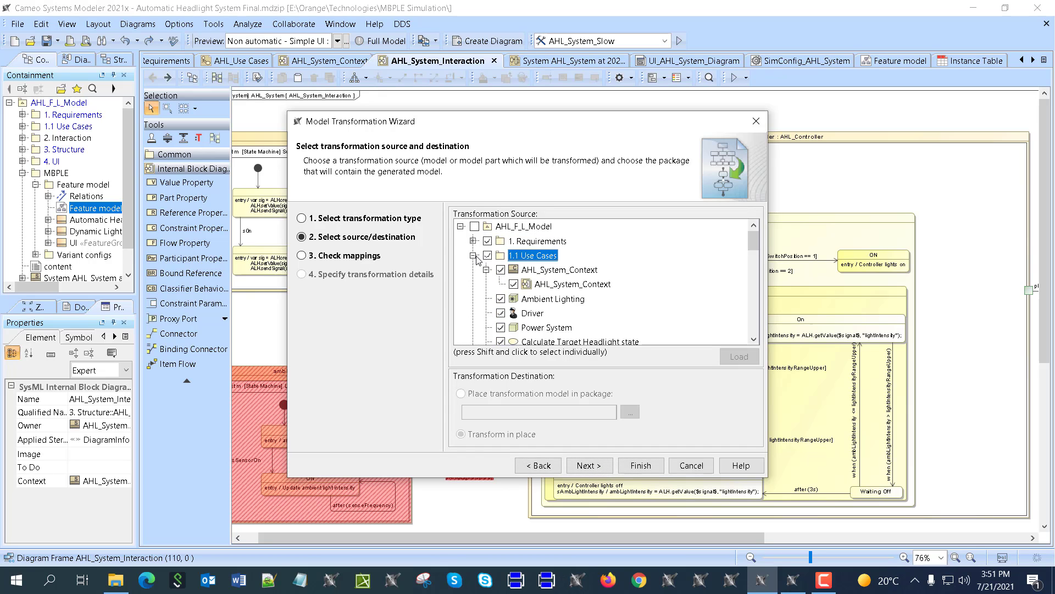
{"action": "left_click", "coordinate": [473, 256]}
{"action": "left_click", "coordinate": [488, 270]}
{"action": "left_click", "coordinate": [473, 270]}
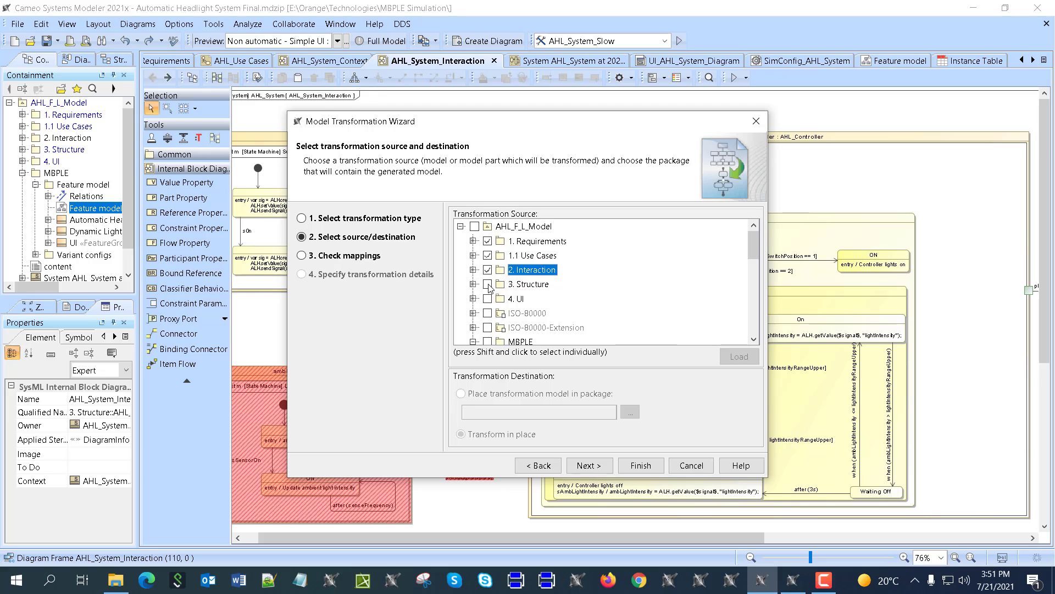
{"action": "left_click", "coordinate": [487, 284]}
{"action": "left_click", "coordinate": [473, 284]}
{"action": "left_click", "coordinate": [487, 299]}
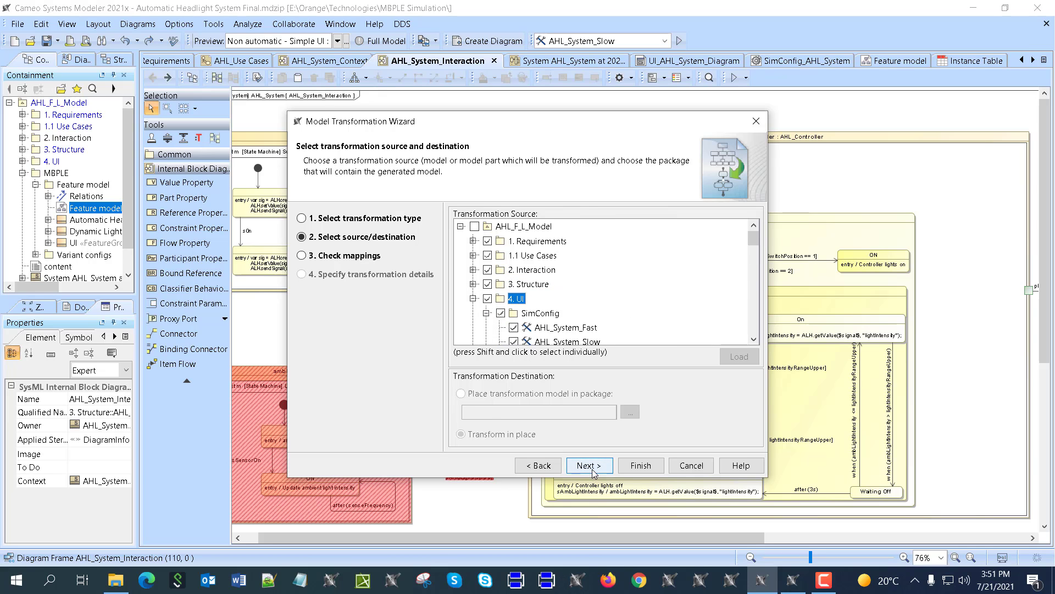
{"action": "left_click", "coordinate": [593, 472]}
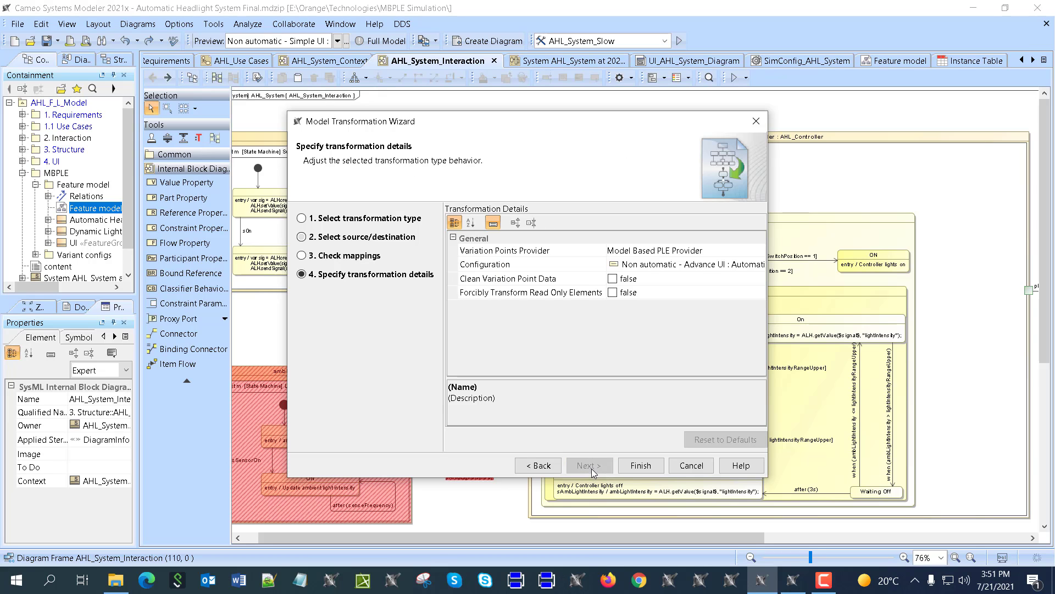
Set the transformation configuration to Non automatic - Simple UI from the Variant configs package and run the transformation
{"action": "left_click", "coordinate": [722, 269]}
{"action": "left_click", "coordinate": [760, 269]}
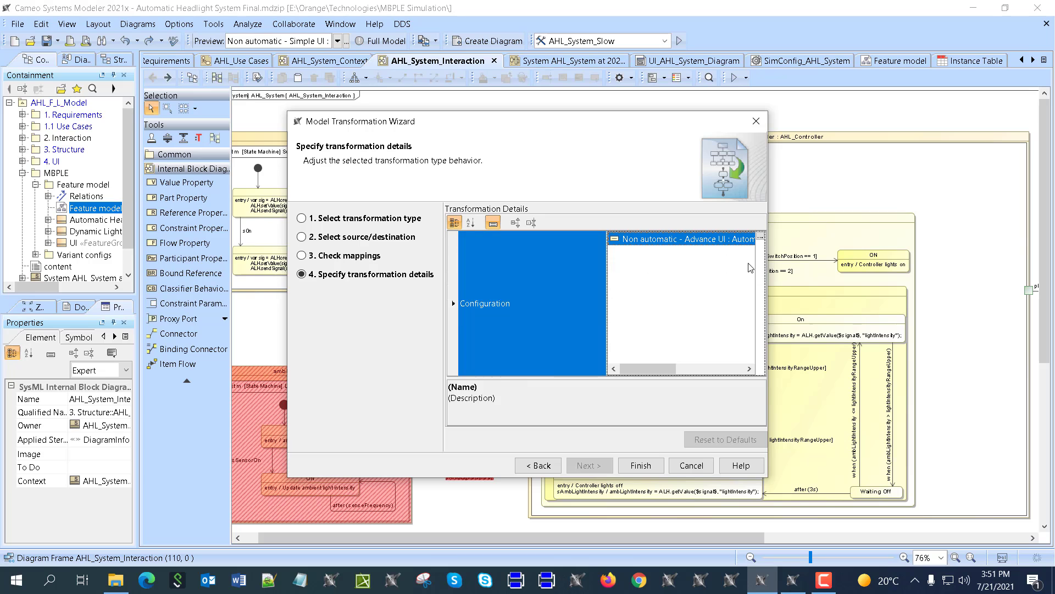
{"action": "left_click", "coordinate": [761, 236]}
{"action": "double_click", "coordinate": [464, 132]}
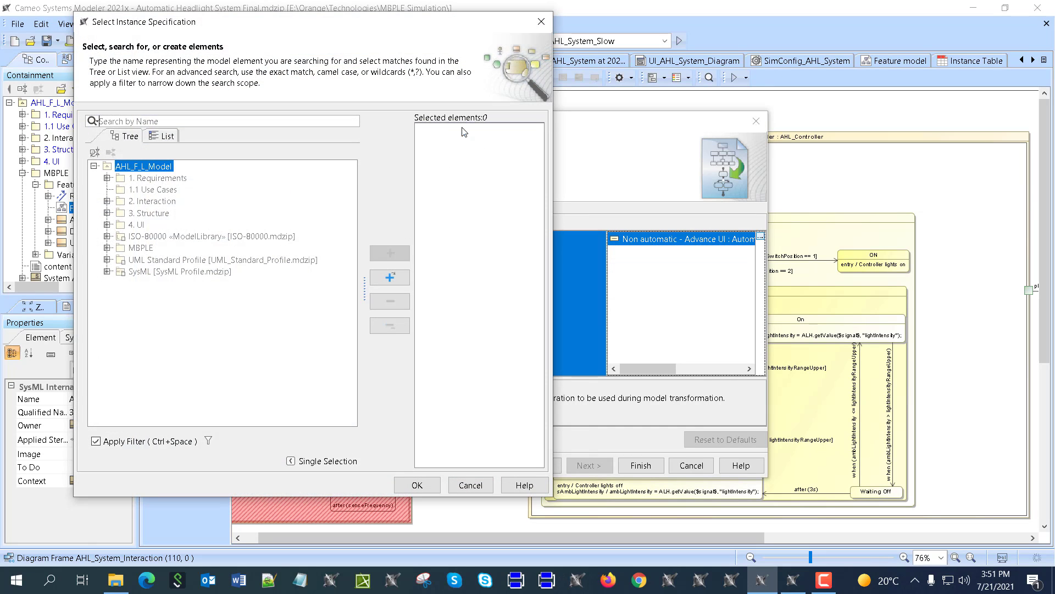
{"action": "left_click", "coordinate": [108, 224]}
{"action": "left_click", "coordinate": [108, 224]}
{"action": "left_click", "coordinate": [108, 247]}
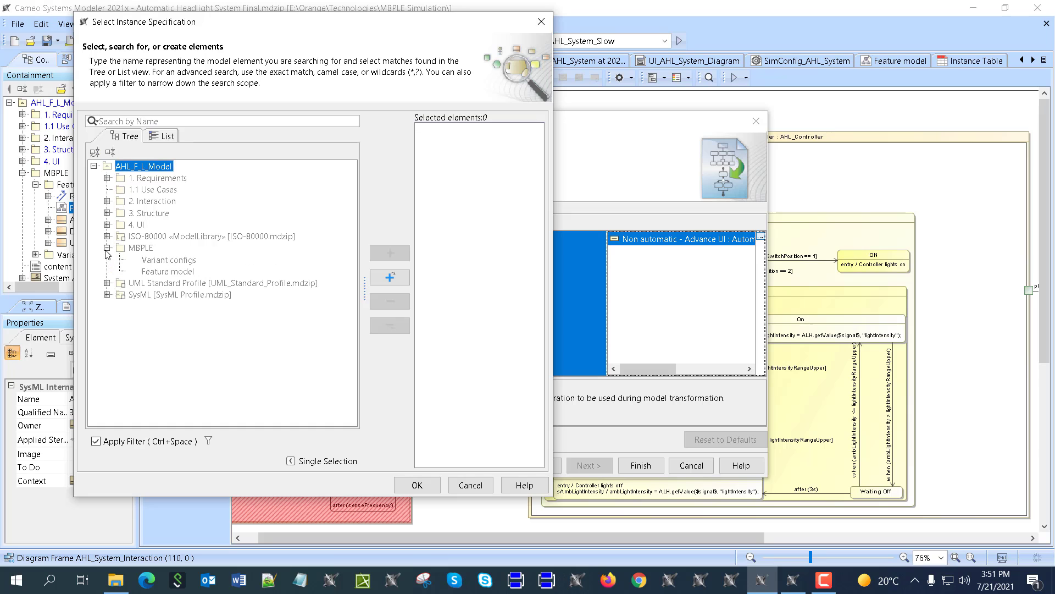
{"action": "left_click", "coordinate": [121, 272]}
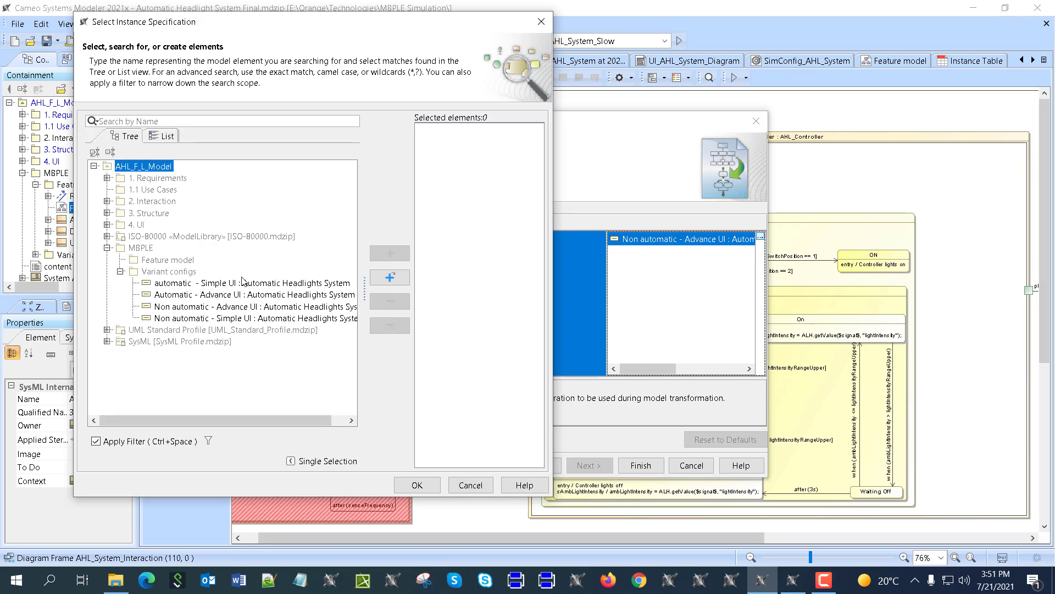
{"action": "double_click", "coordinate": [239, 319]}
{"action": "left_click", "coordinate": [423, 486]}
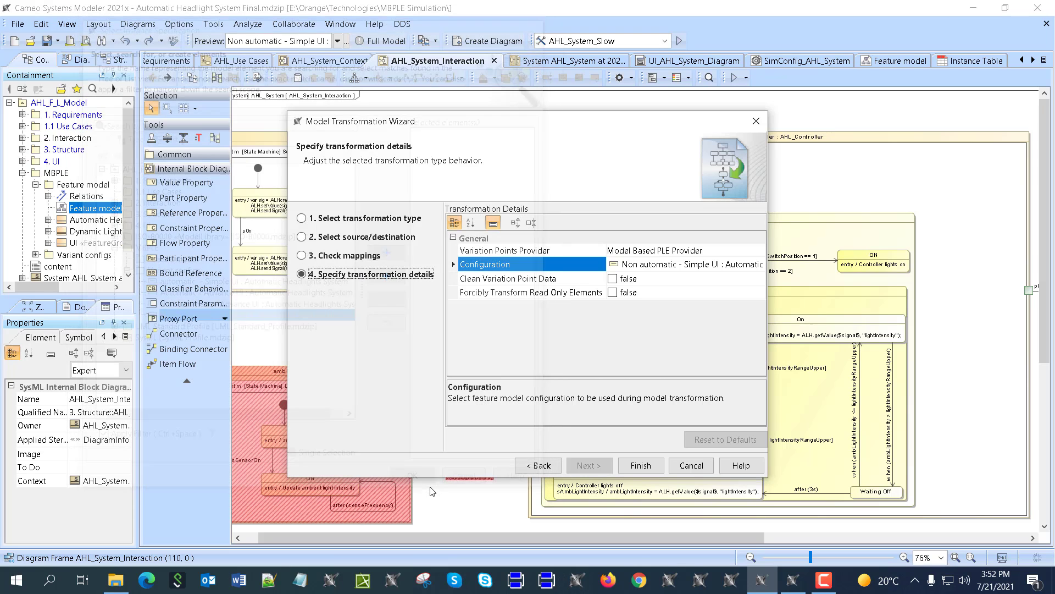
{"action": "left_click", "coordinate": [640, 466]}
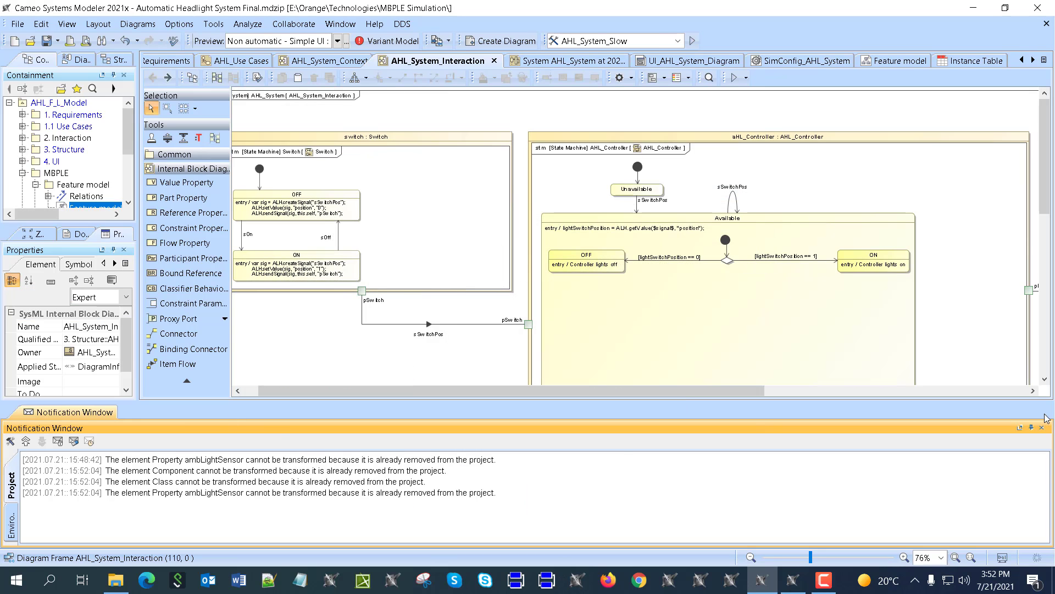
{"action": "left_click", "coordinate": [1036, 428]}
Examine the transformed AHL_System_Interaction and UI_AHL_System_Diagram, and start the AHL_System_Slow simulation
{"action": "left_click_drag", "start_coordinate": [519, 532], "coordinate": [470, 536]}
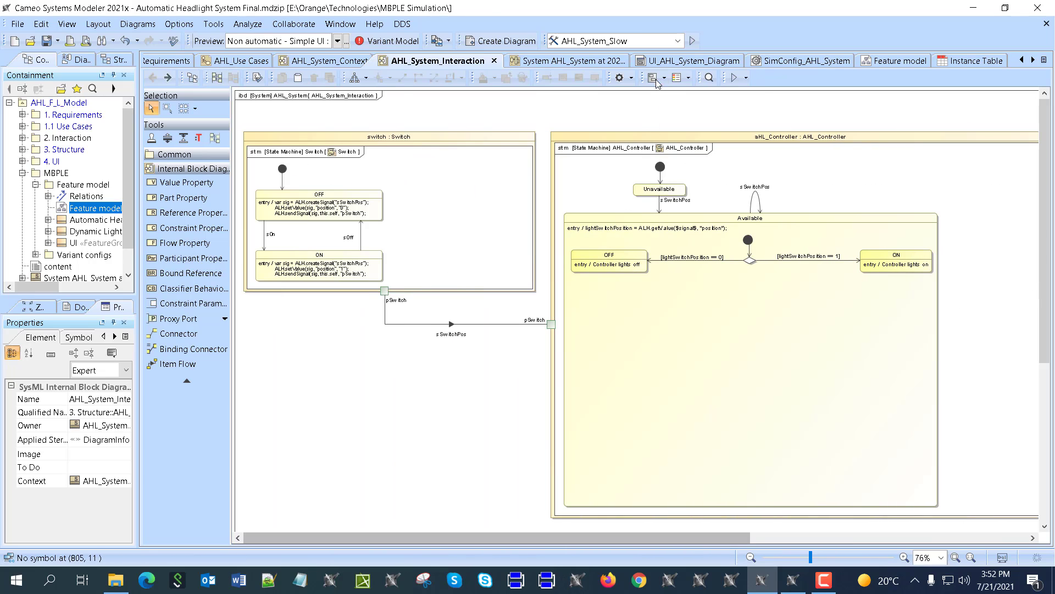
{"action": "left_click", "coordinate": [669, 62]}
{"action": "scroll", "coordinate": [522, 253], "scroll_direction": "down", "scroll_amount": 8}
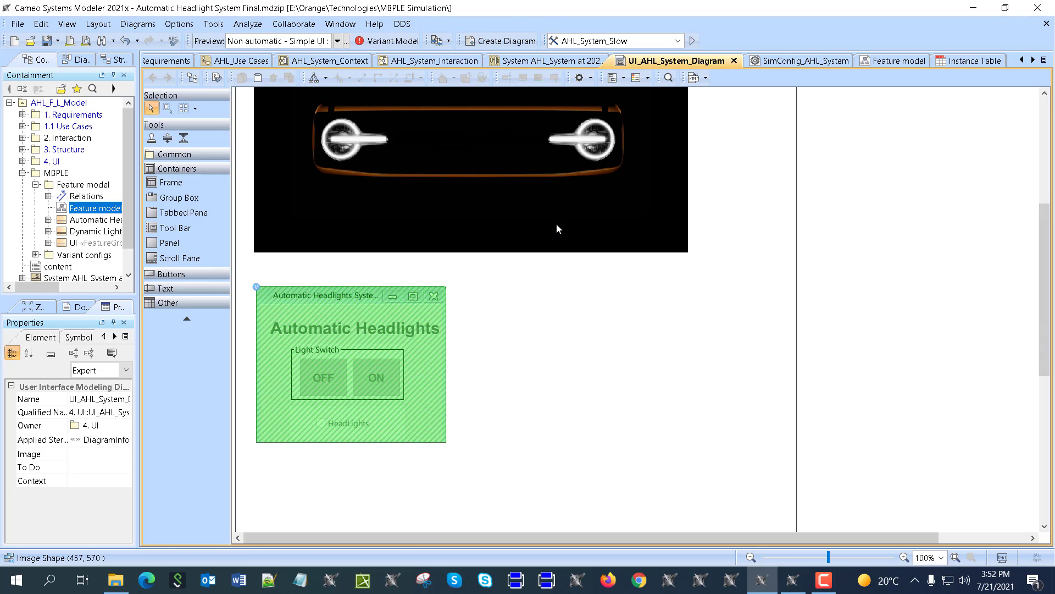
{"action": "scroll", "coordinate": [558, 222], "scroll_direction": "up", "scroll_amount": 8}
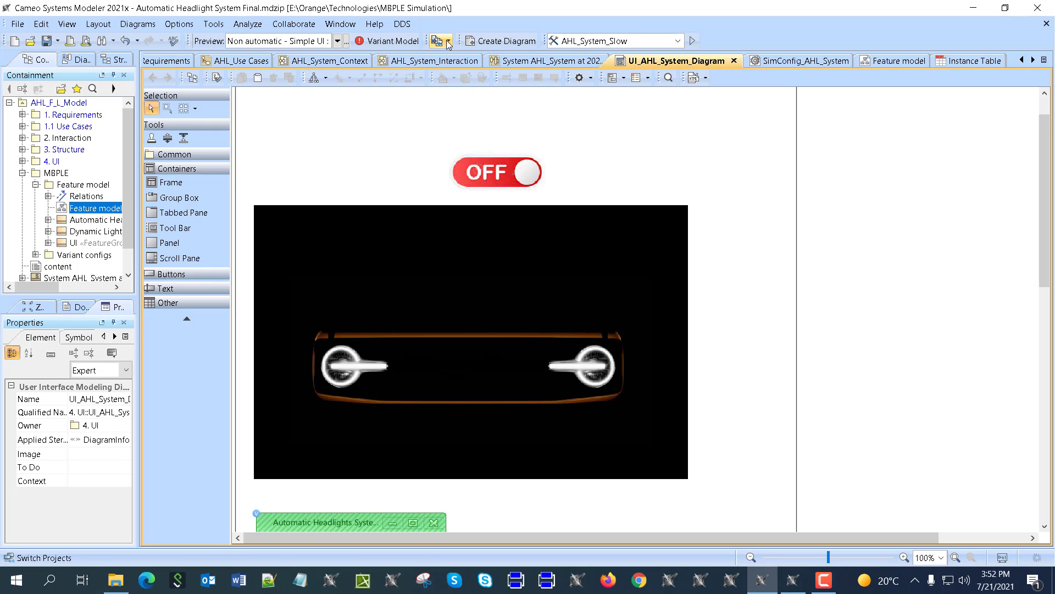
{"action": "left_click", "coordinate": [692, 41]}
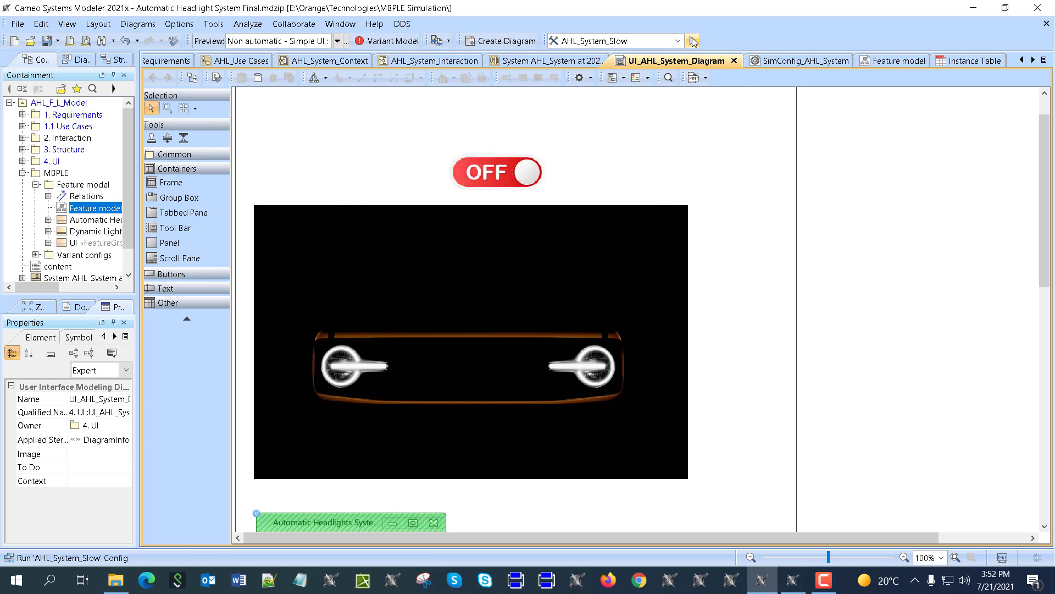
Switch the lights ON and OFF in the simple simulation UI and follow the switch, controller and headlight states on AHL_System_Interaction
{"action": "left_click_drag", "start_coordinate": [543, 158], "coordinate": [163, 273]}
{"action": "left_click", "coordinate": [425, 61]}
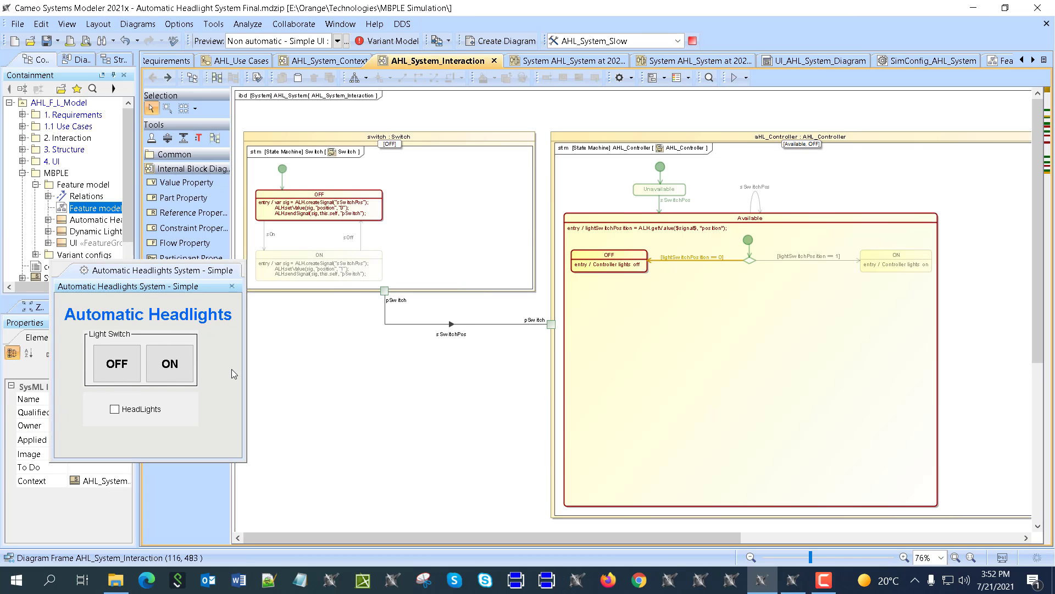
{"action": "left_click", "coordinate": [179, 365]}
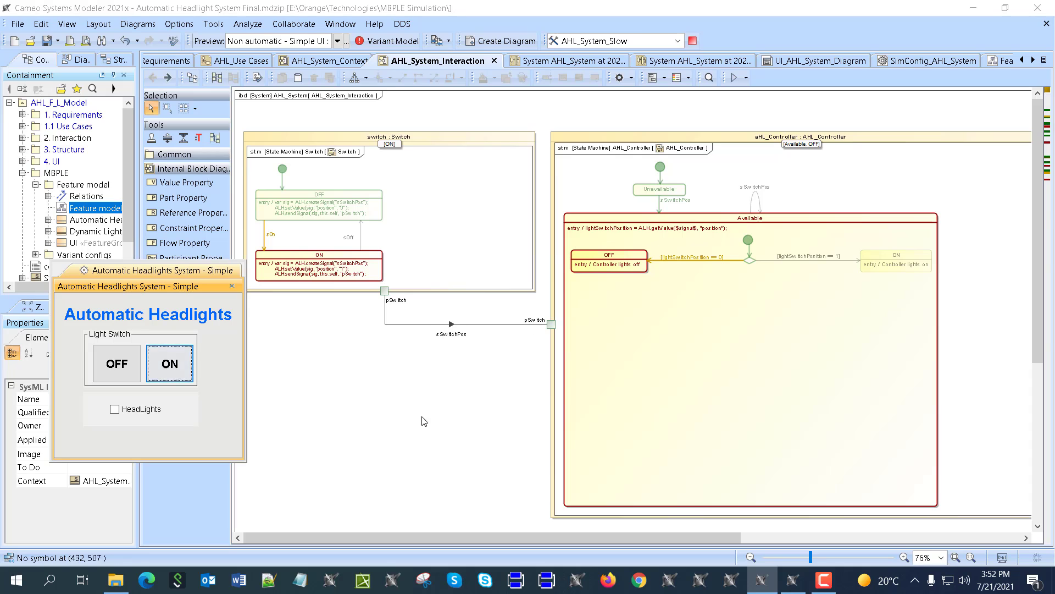
{"action": "left_click_drag", "start_coordinate": [425, 538], "coordinate": [647, 538]}
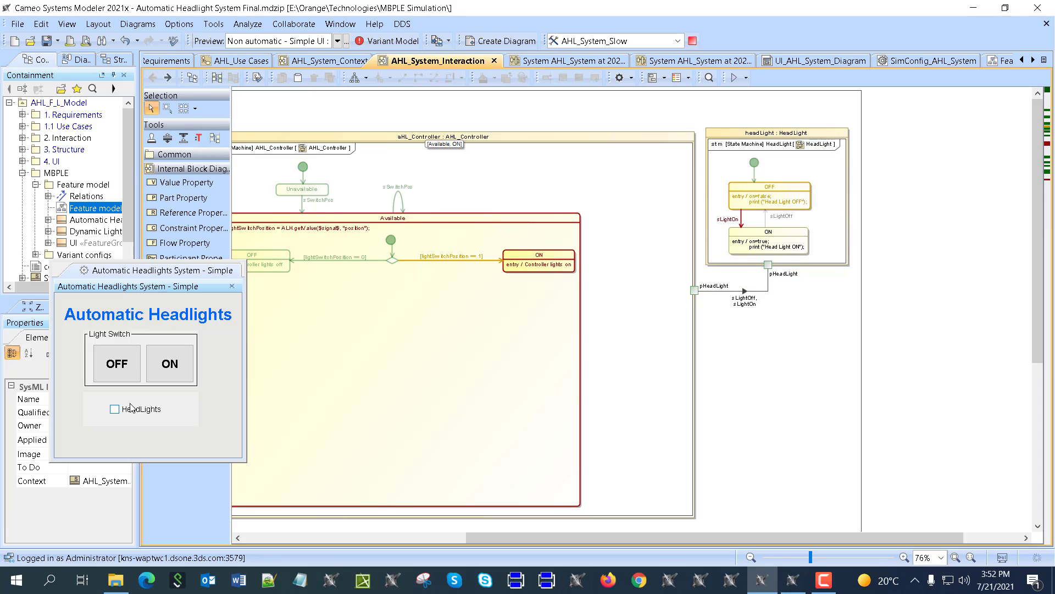
{"action": "left_click", "coordinate": [120, 415]}
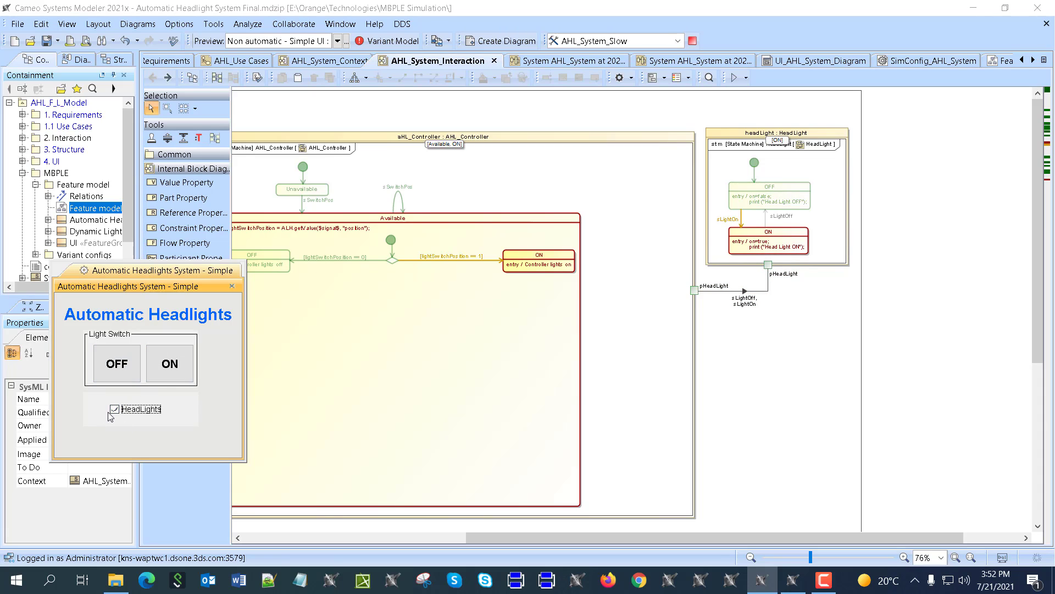
{"action": "left_click", "coordinate": [121, 368]}
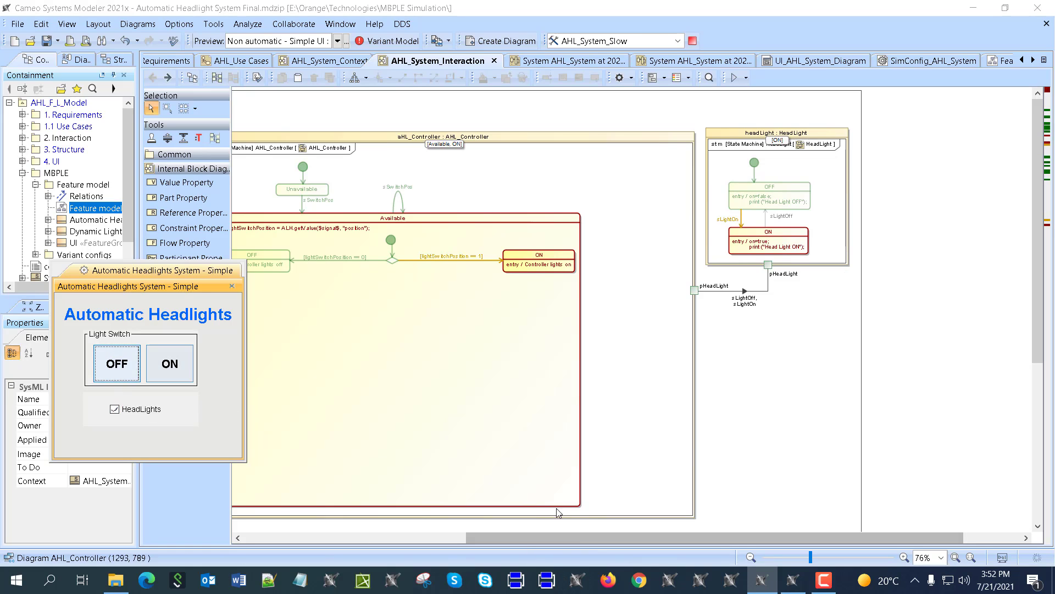
{"action": "left_click_drag", "start_coordinate": [532, 539], "coordinate": [497, 541]}
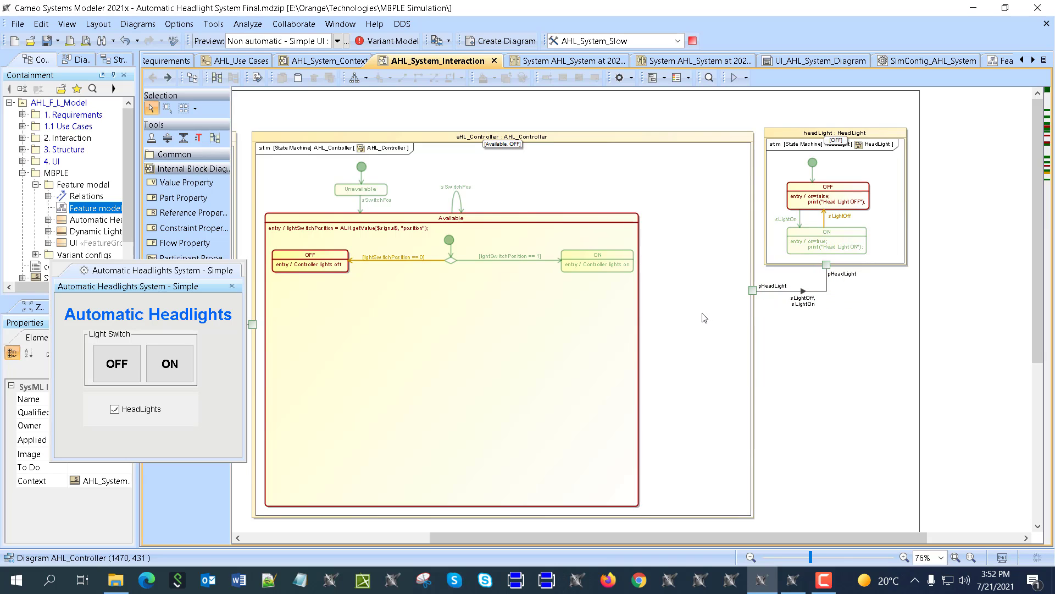
Stop the simulation and close the Automatic Headlight System Final project without saving changes
{"action": "left_click", "coordinate": [693, 42]}
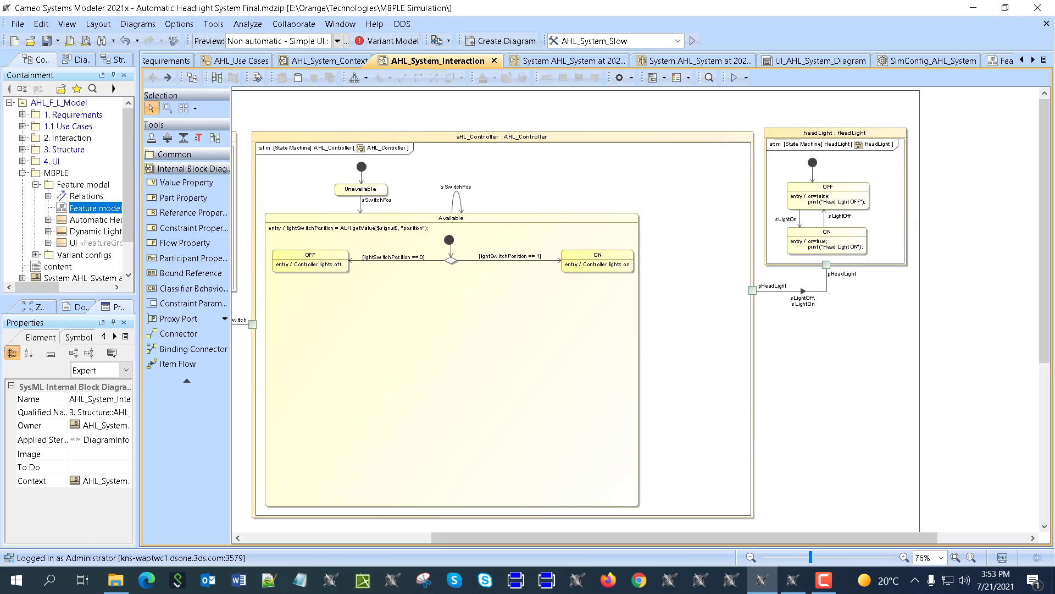
{"action": "left_click", "coordinate": [1047, 23]}
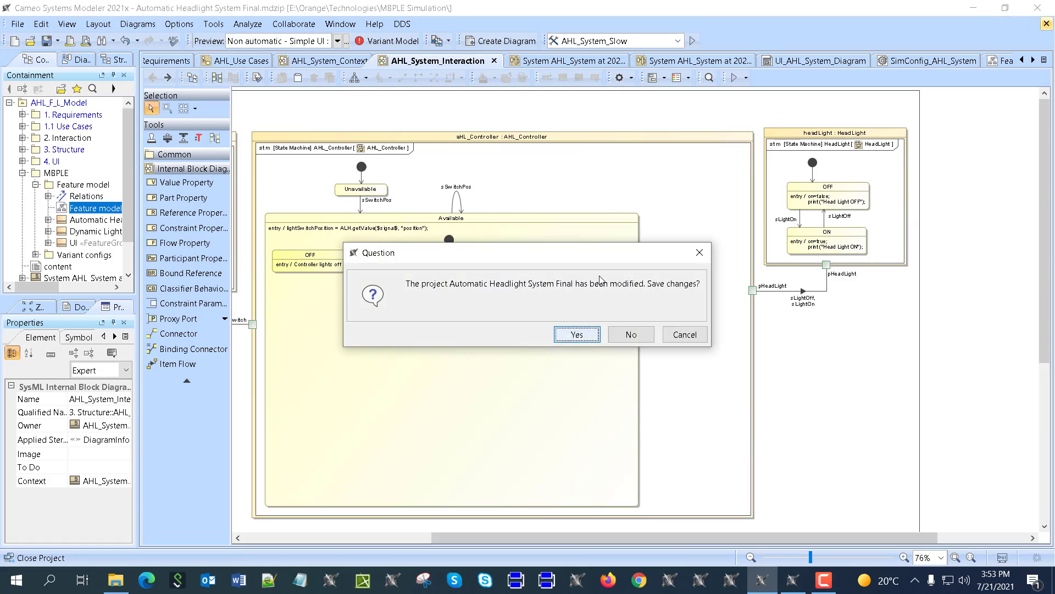
{"action": "left_click", "coordinate": [629, 334]}
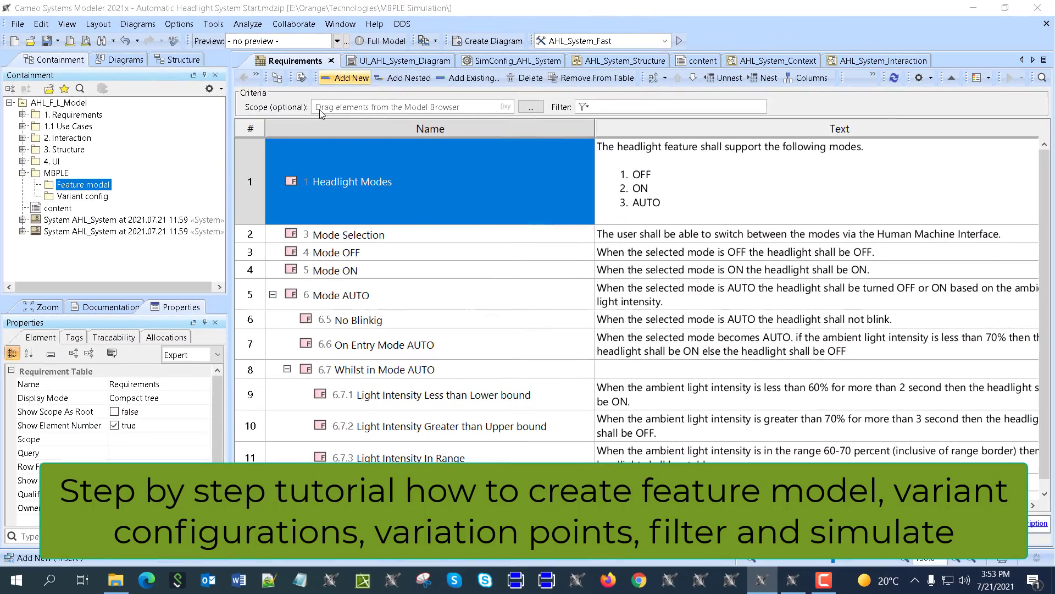
Examine the Feature model and Variant config packages inside the MBPLE package
{"action": "left_click", "coordinate": [81, 185]}
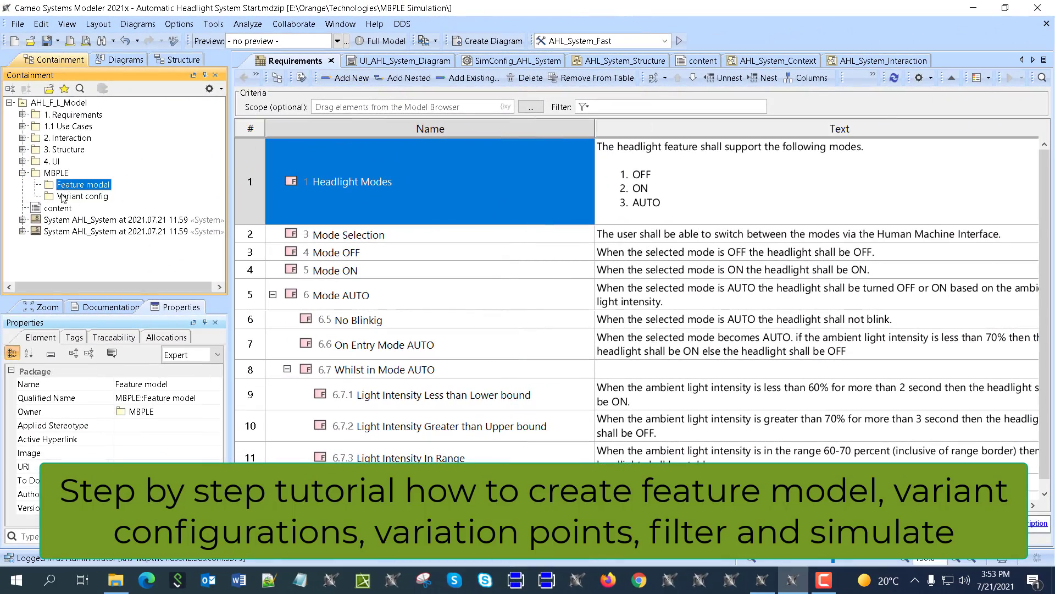
{"action": "left_click", "coordinate": [63, 198]}
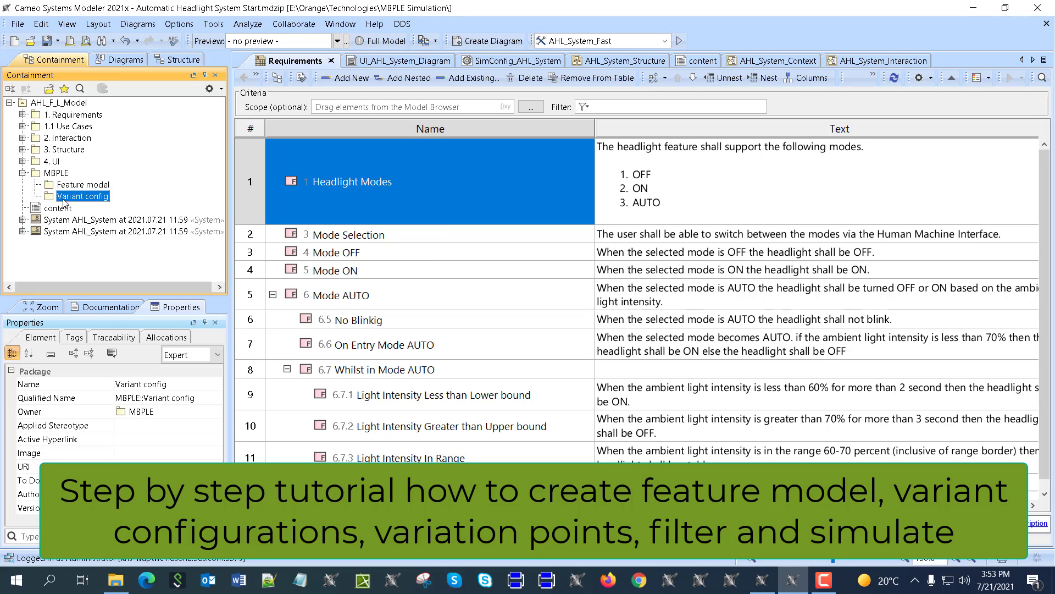
{"action": "left_click", "coordinate": [51, 184]}
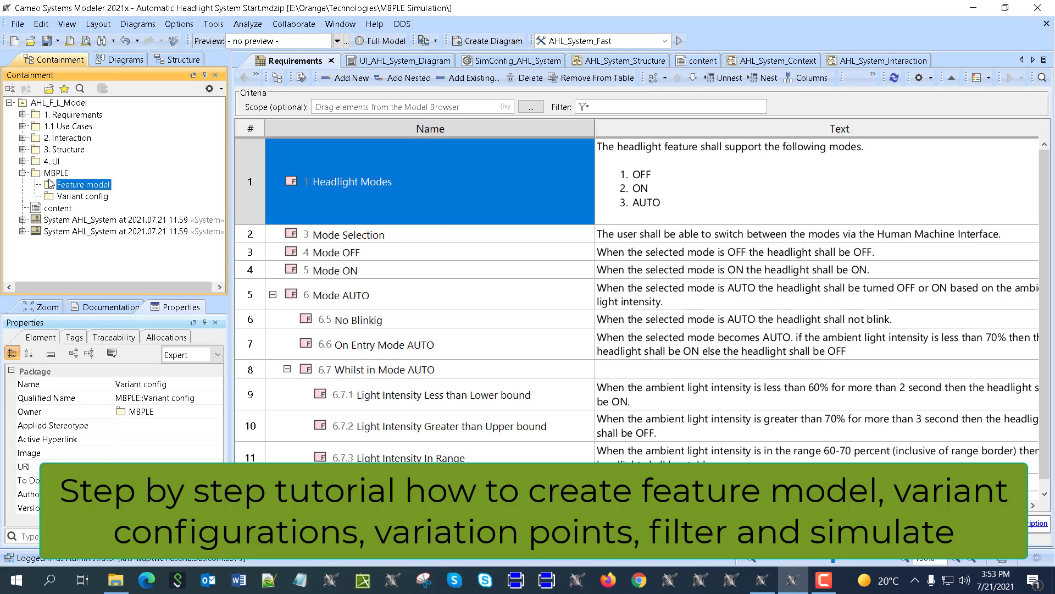
Check the Product Line Engineering plugin's installation status in the Resource/Plugin Manager and close the manager
{"action": "left_click", "coordinate": [374, 24]}
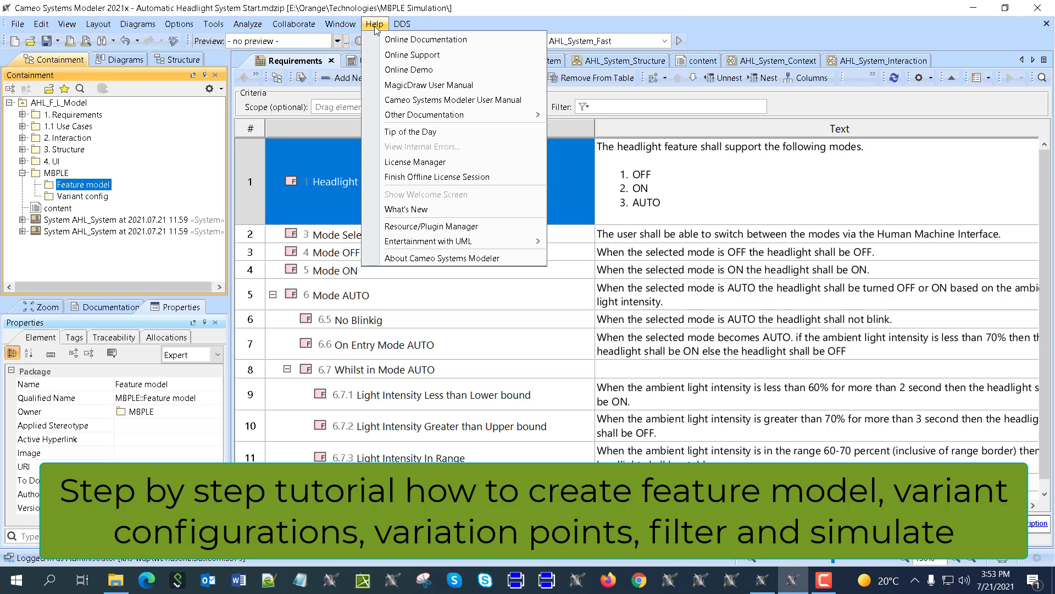
{"action": "left_click", "coordinate": [434, 235]}
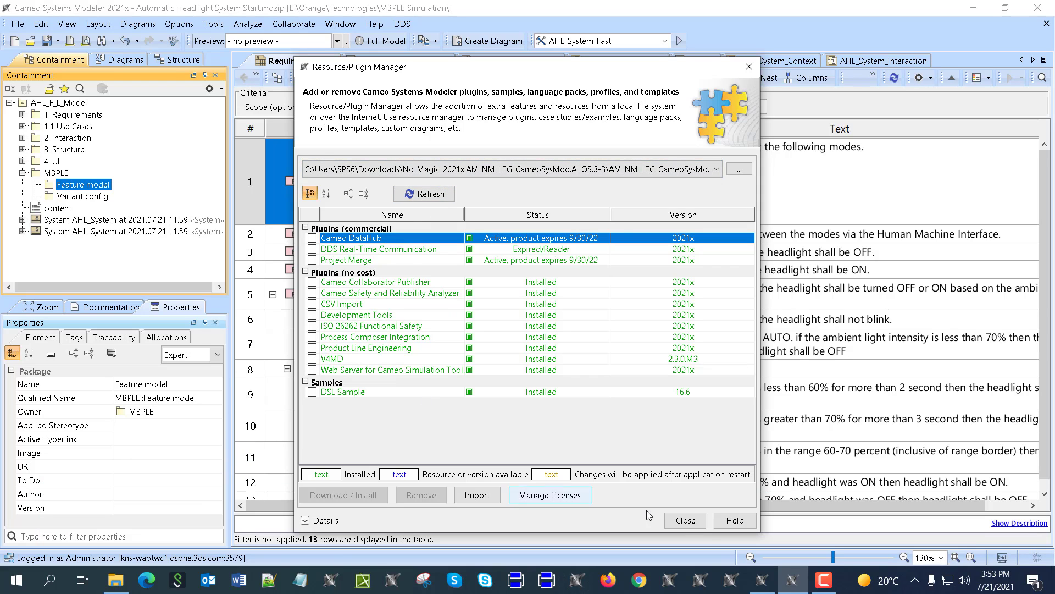
{"action": "left_click", "coordinate": [685, 520]}
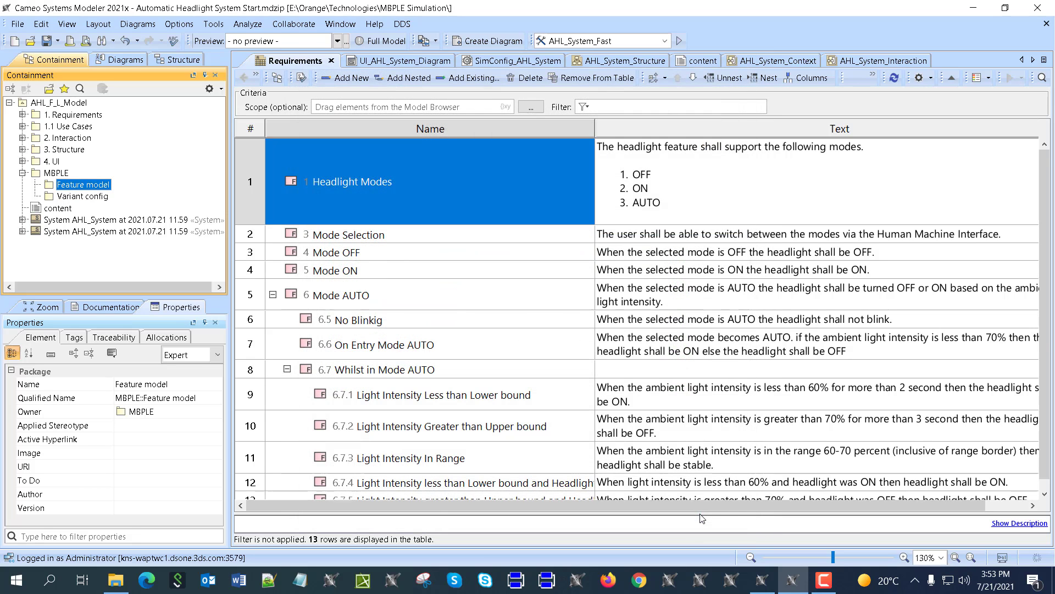
Locate MBPLE Profile.mdzip among the predefined profiles available for local project usage, and leave the dialog without adding it
{"action": "left_click", "coordinate": [18, 24]}
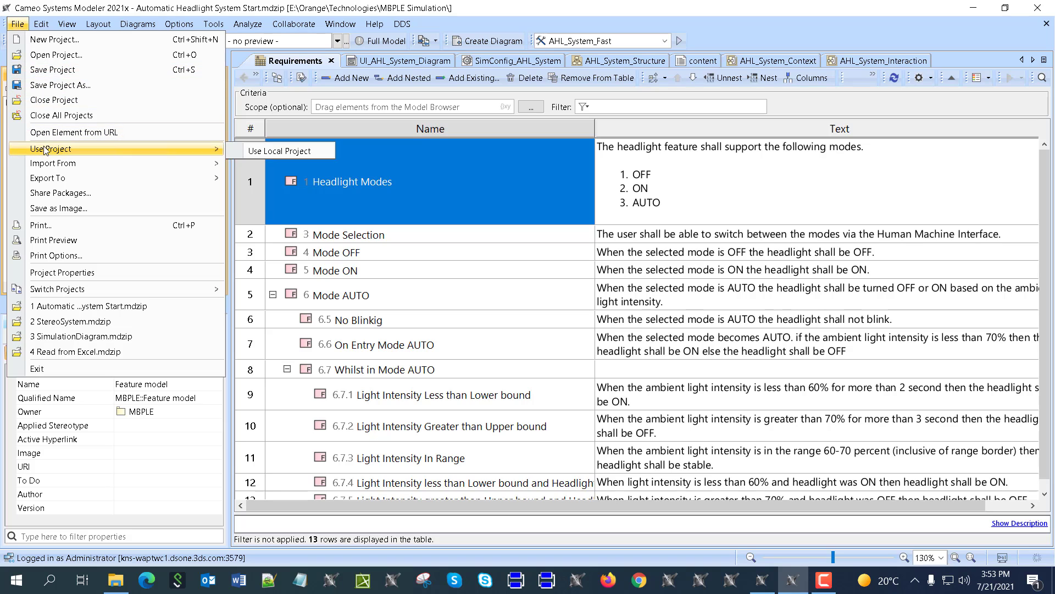
{"action": "mouse_move", "coordinate": [209, 149]}
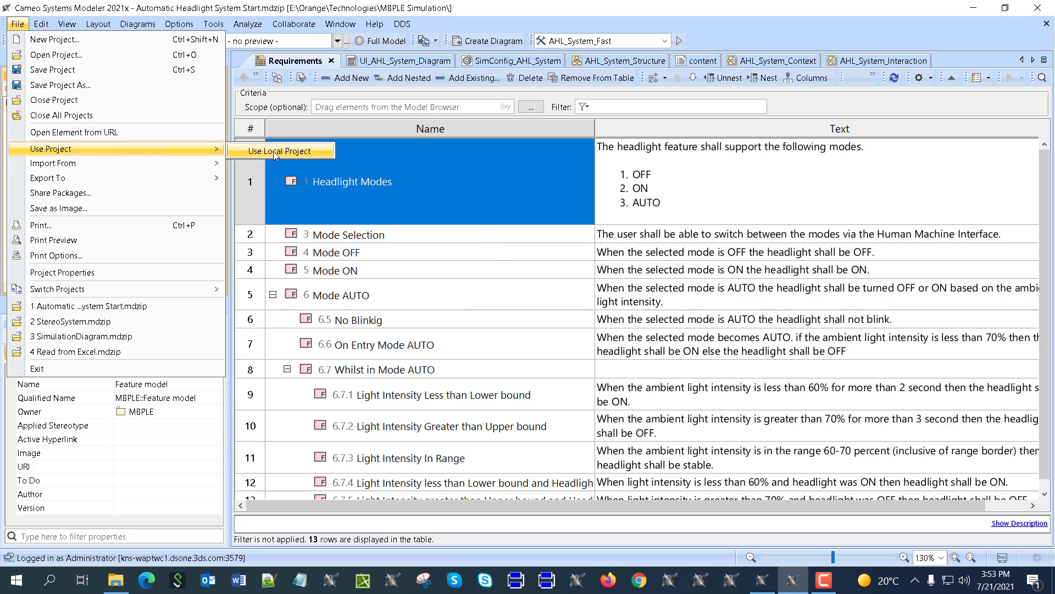
{"action": "left_click", "coordinate": [274, 152]}
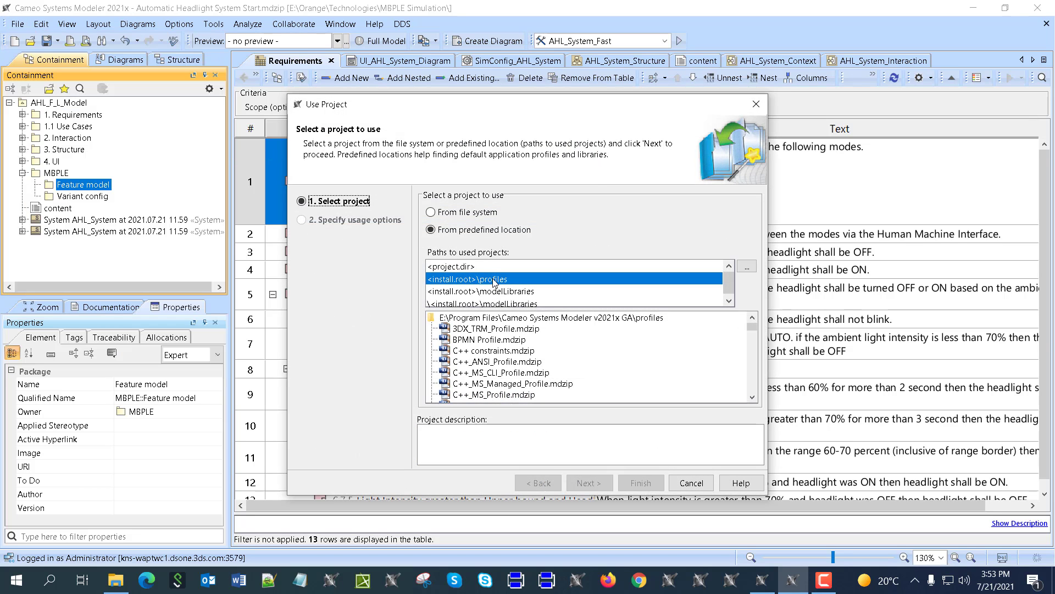
{"action": "scroll", "coordinate": [541, 357], "scroll_direction": "down", "scroll_amount": 3}
{"action": "scroll", "coordinate": [547, 361], "scroll_direction": "down", "scroll_amount": 4}
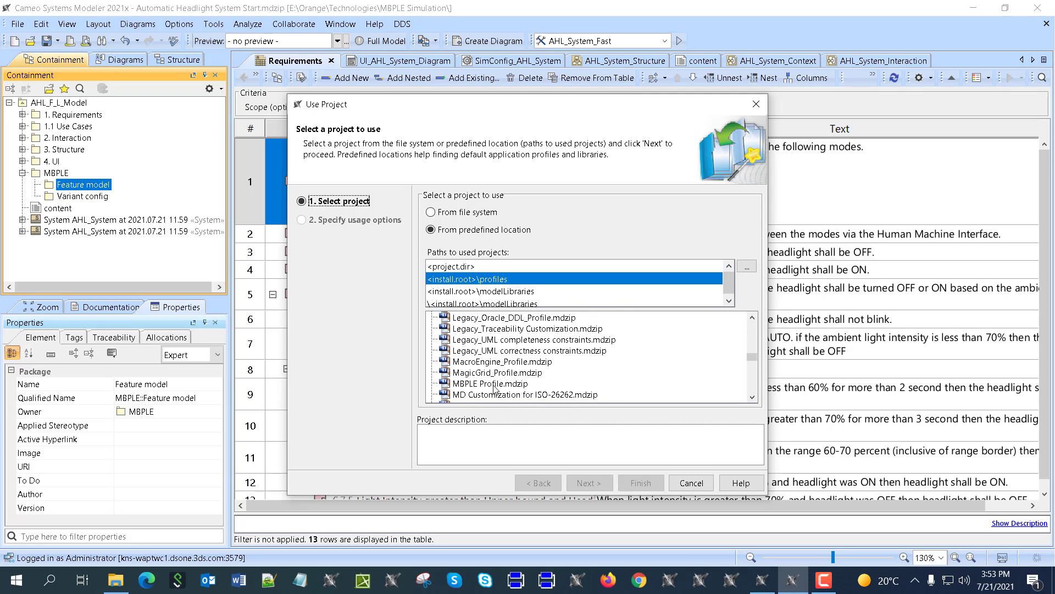
{"action": "left_click", "coordinate": [691, 483]}
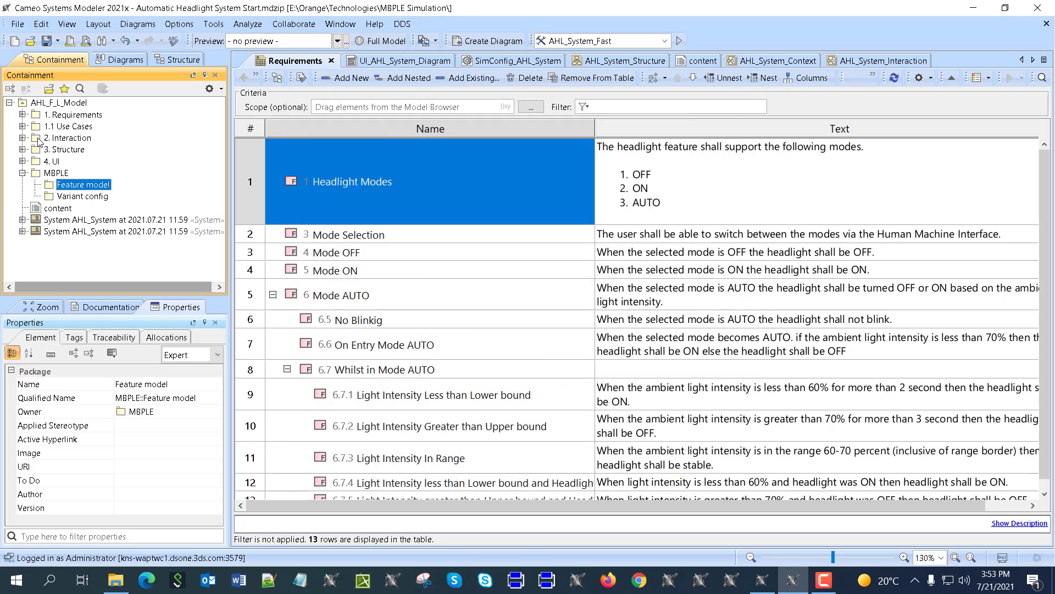
Create a class diagram named Feature model in the Feature model package under MBPLE
{"action": "left_click", "coordinate": [58, 173]}
{"action": "left_click", "coordinate": [70, 186]}
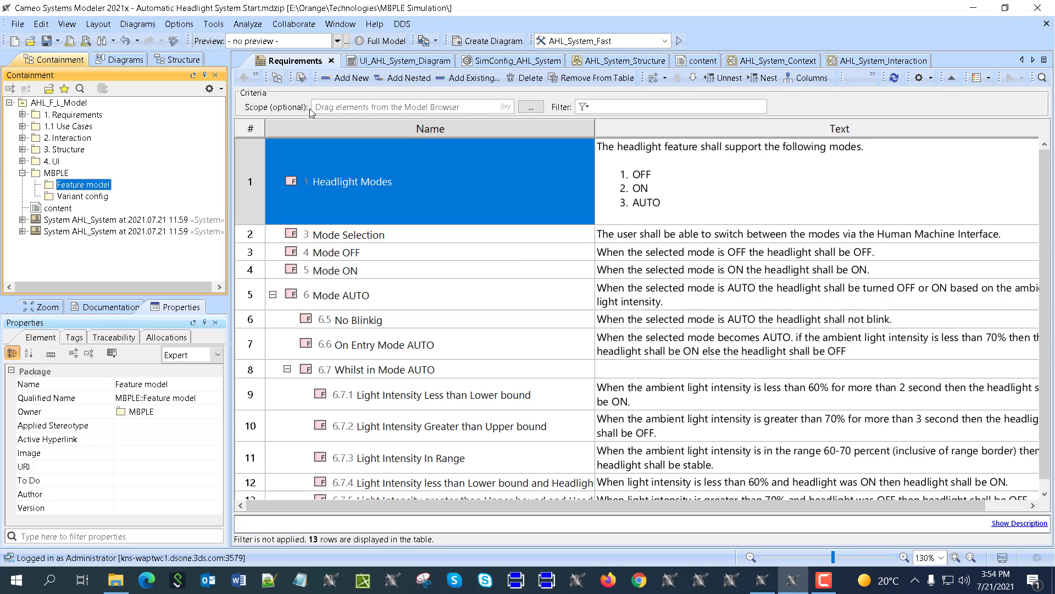
{"action": "left_click", "coordinate": [468, 42]}
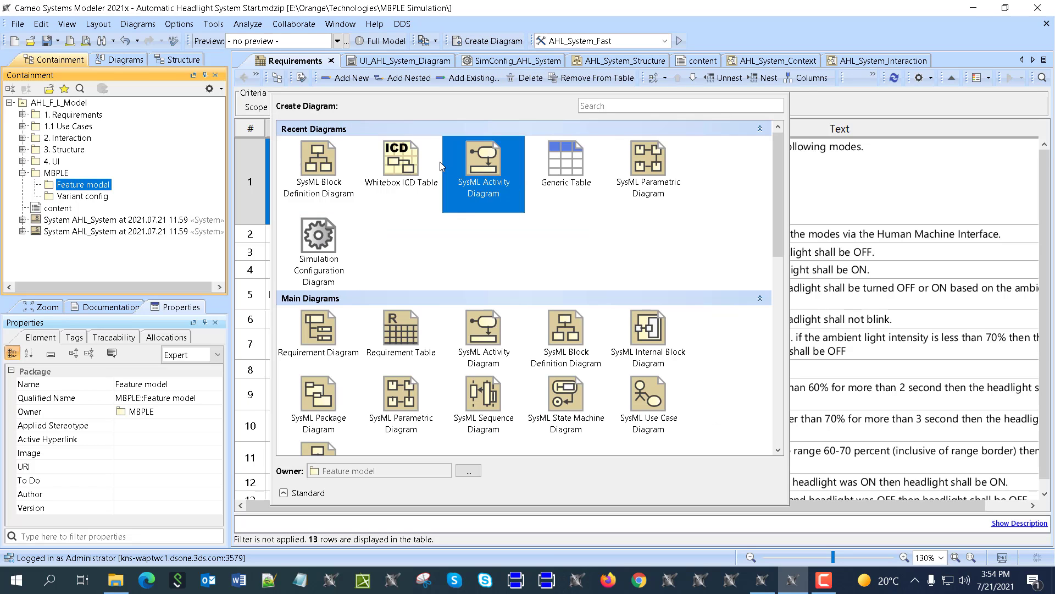
{"action": "type", "text": "d"}
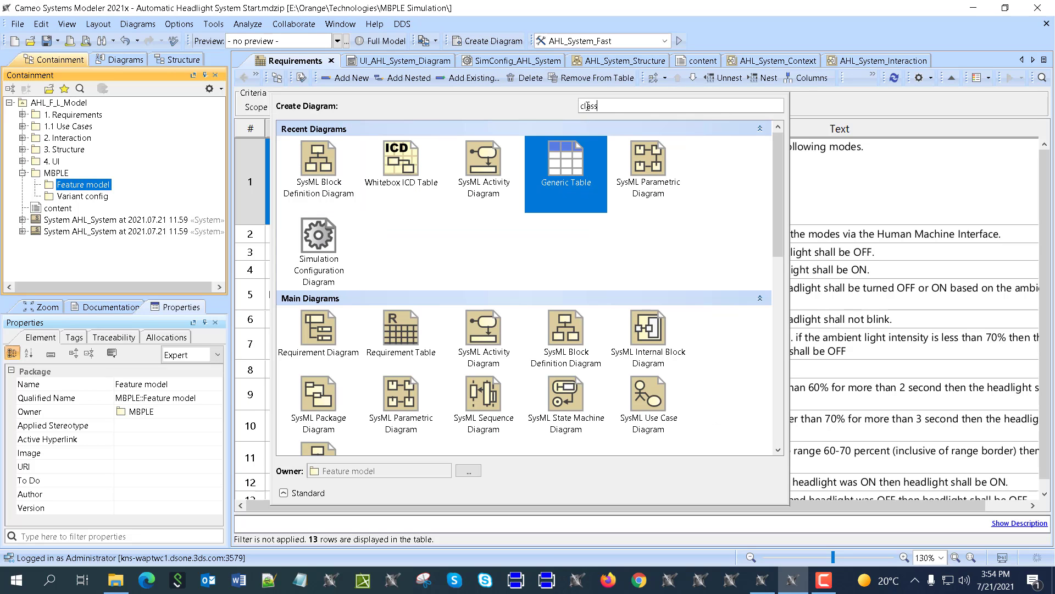
{"action": "type", "text": "lass"}
{"action": "key", "text": "Return"}
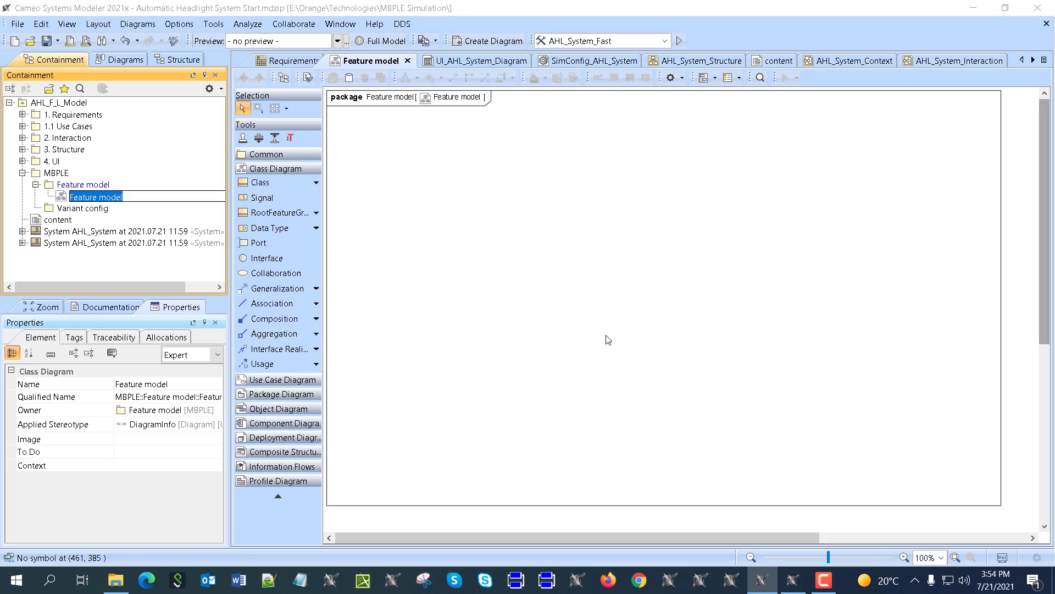
{"action": "left_click", "coordinate": [385, 216]}
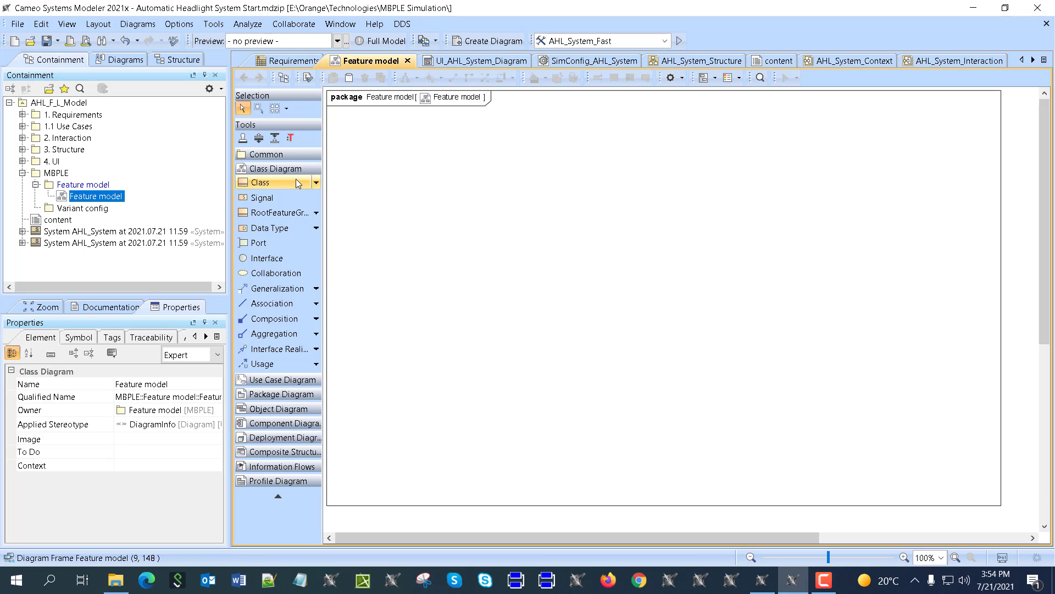
Place an unnamed RootFeatureGroup element in the upper middle of the Feature model diagram
{"action": "left_click", "coordinate": [278, 212]}
{"action": "left_click", "coordinate": [547, 139]}
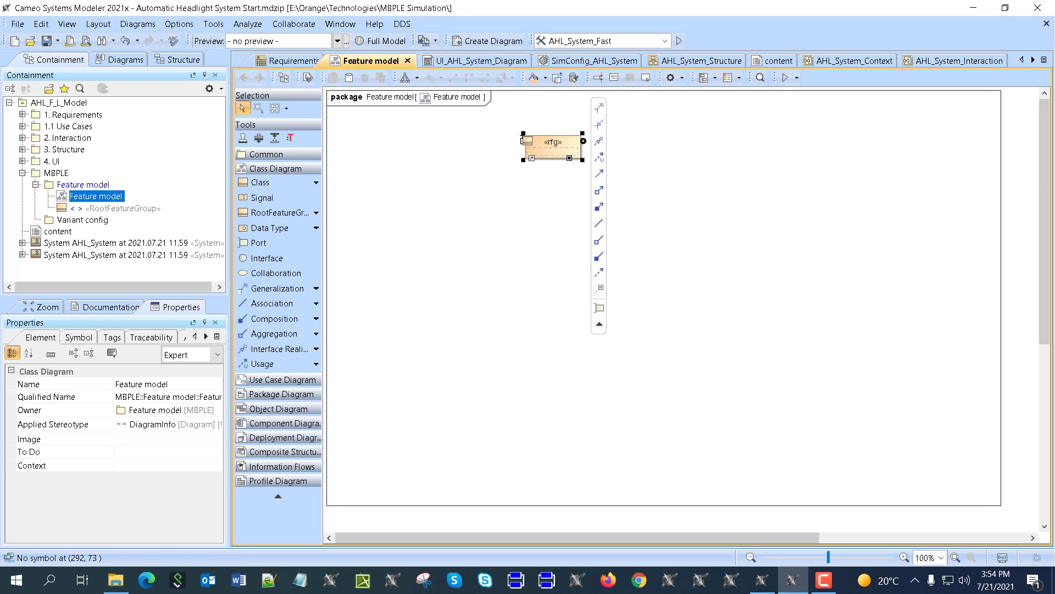
{"action": "type", "text": "Ve"}
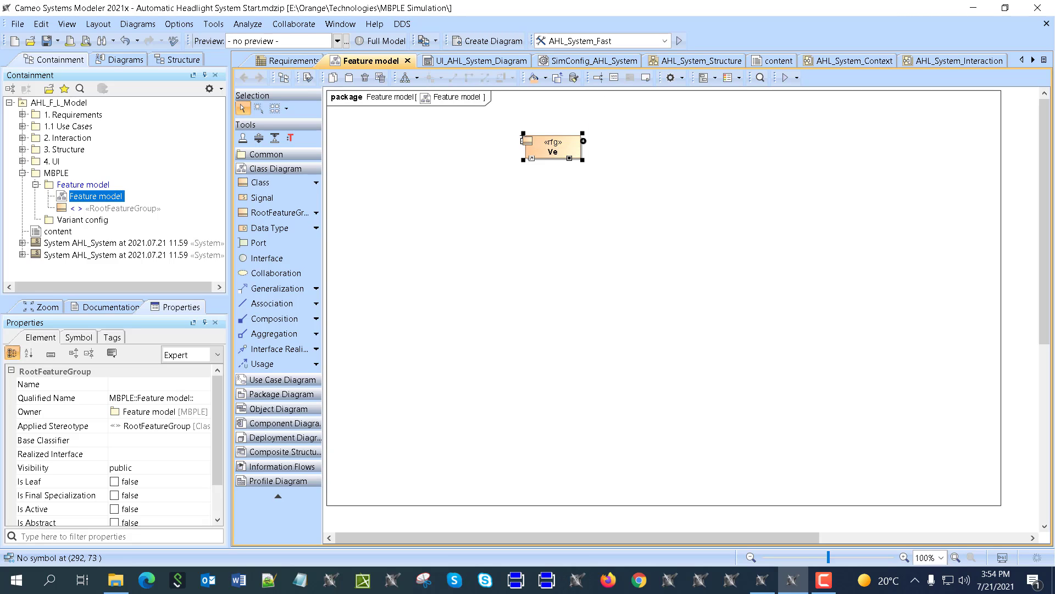
{"action": "type", "text": "hicle"}
{"action": "key", "text": "Escape"}
{"action": "left_click", "coordinate": [384, 134]}
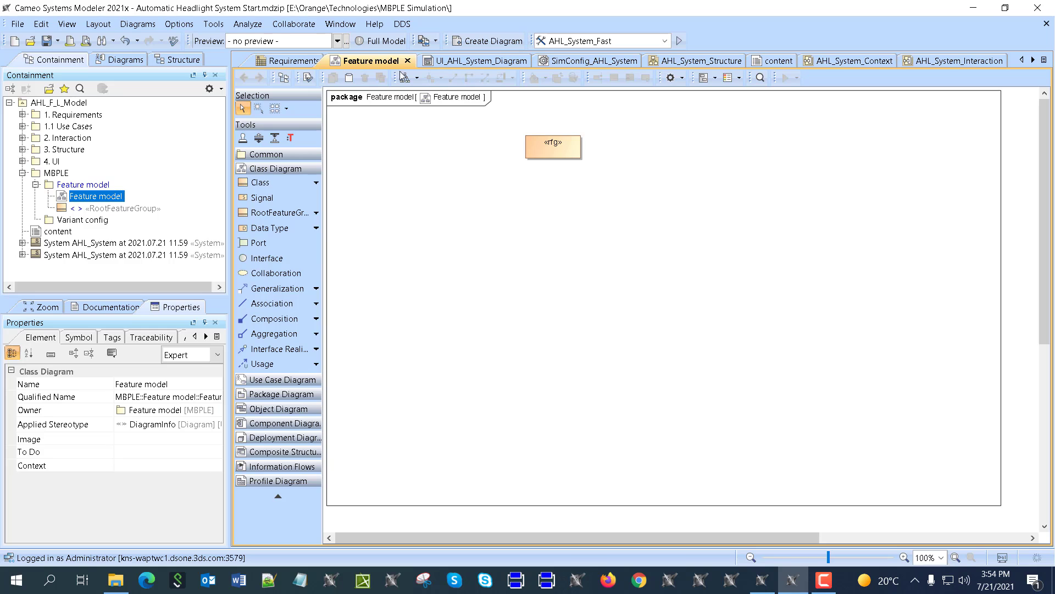
Copy the Automatic Headlights (AHL) System title text from the AHL_System_Structure diagram
{"action": "left_click", "coordinate": [680, 62]}
{"action": "left_click", "coordinate": [373, 139]}
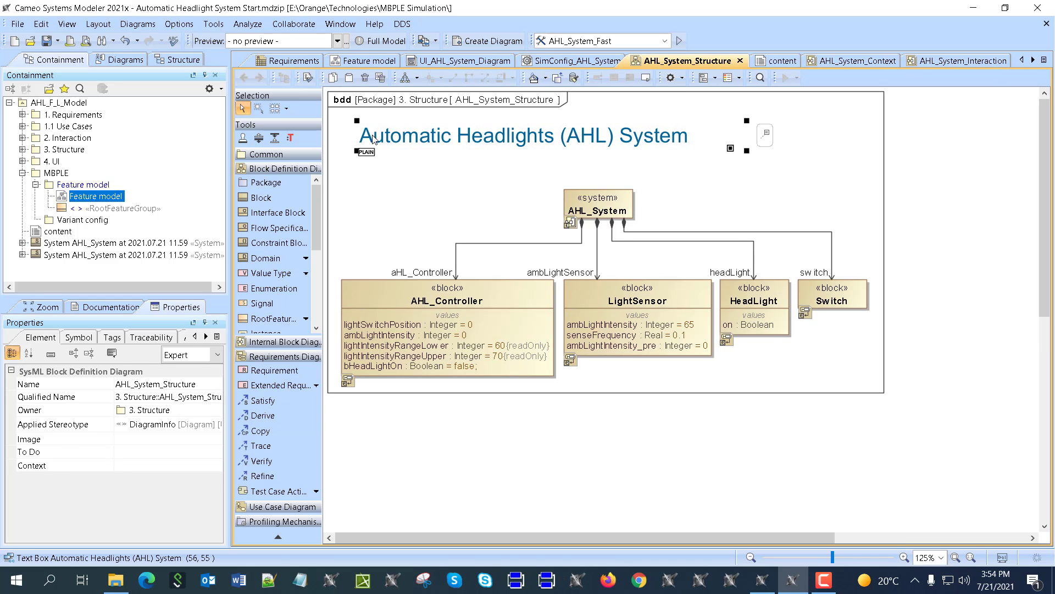
{"action": "double_click", "coordinate": [374, 139]}
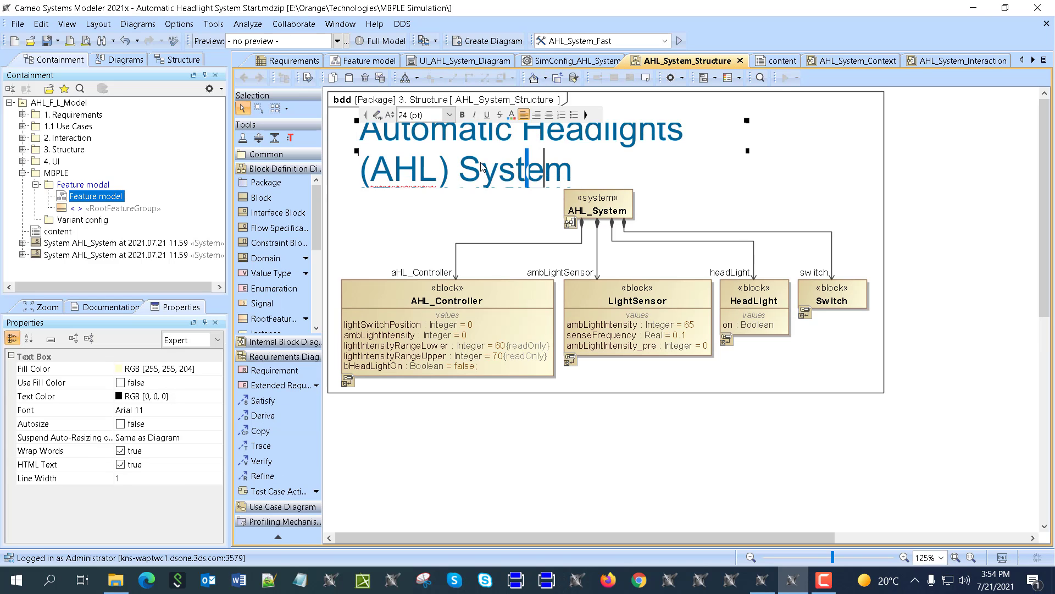
{"action": "key", "text": "ctrl+shift+Home"}
{"action": "key", "text": "ctrl+c"}
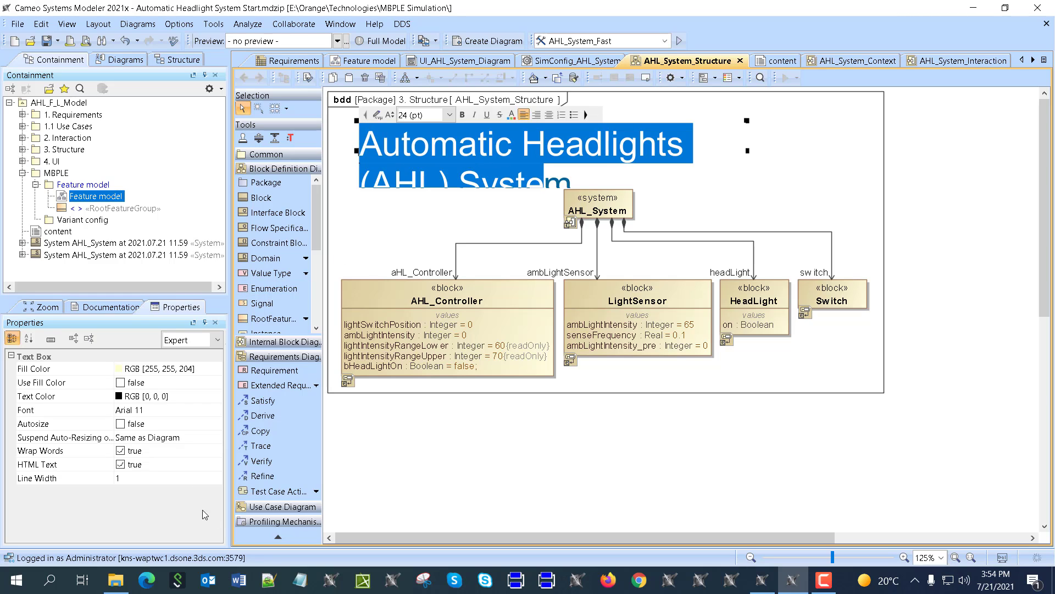
{"action": "left_click", "coordinate": [300, 579]}
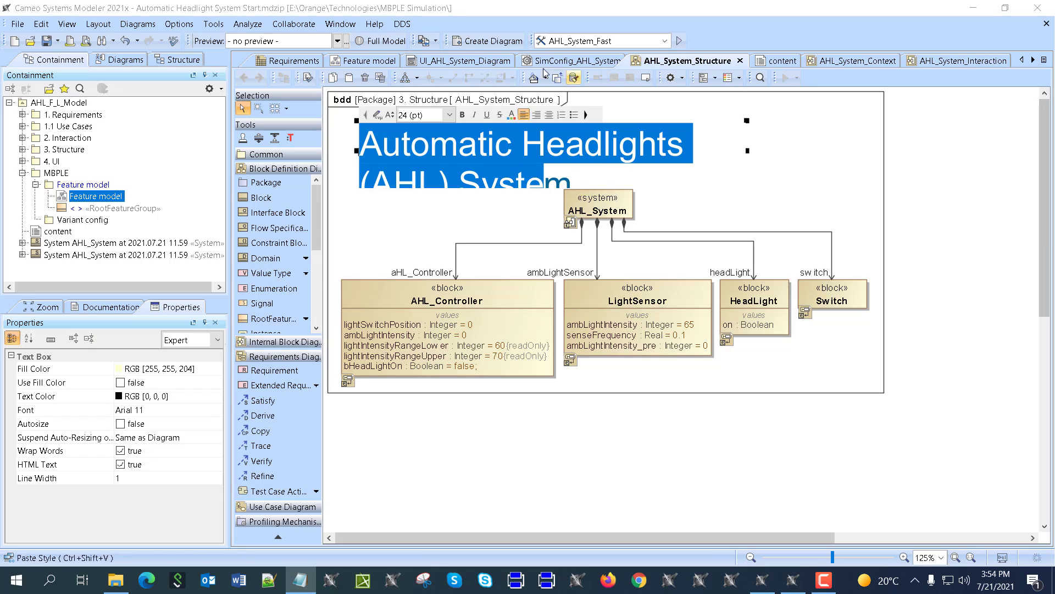
Return to the Feature model diagram and select its unnamed root feature group
{"action": "left_click", "coordinate": [344, 61]}
{"action": "left_click", "coordinate": [561, 155]}
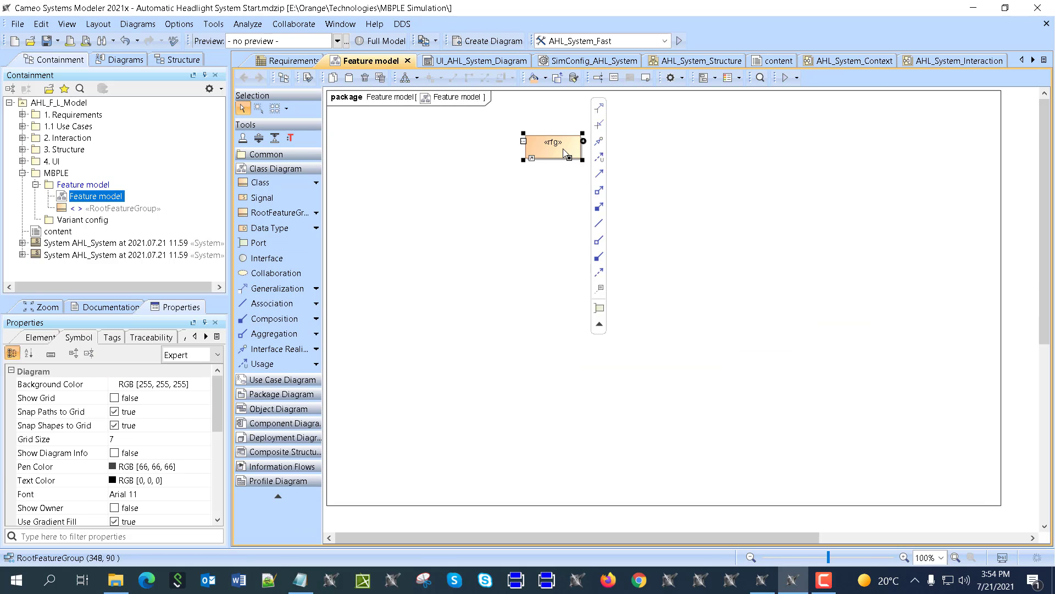
{"action": "left_click", "coordinate": [557, 192]}
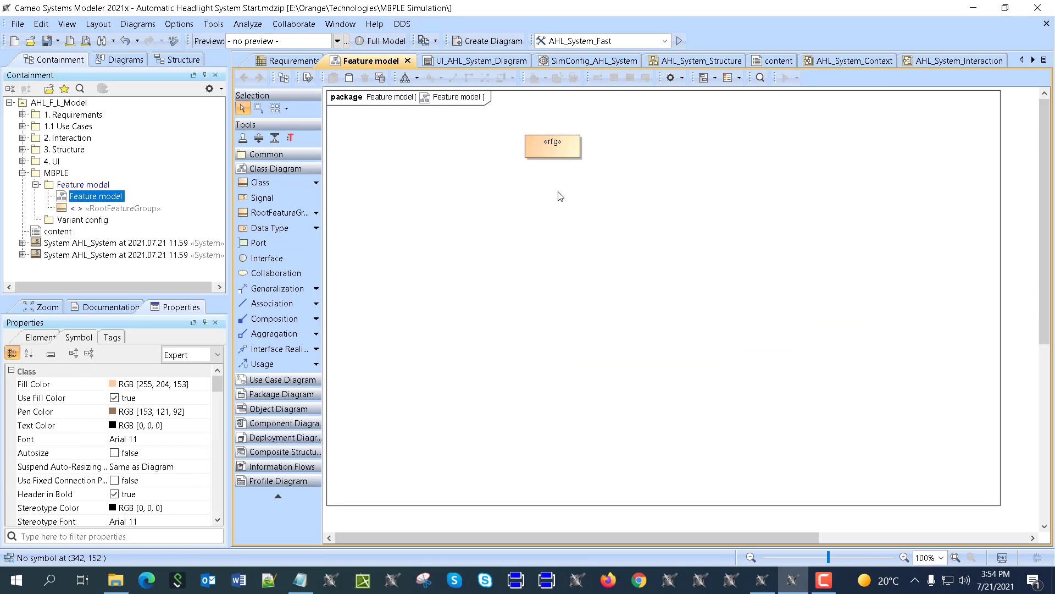
{"action": "left_click", "coordinate": [557, 156]}
{"action": "key", "text": "ctrl+v"}
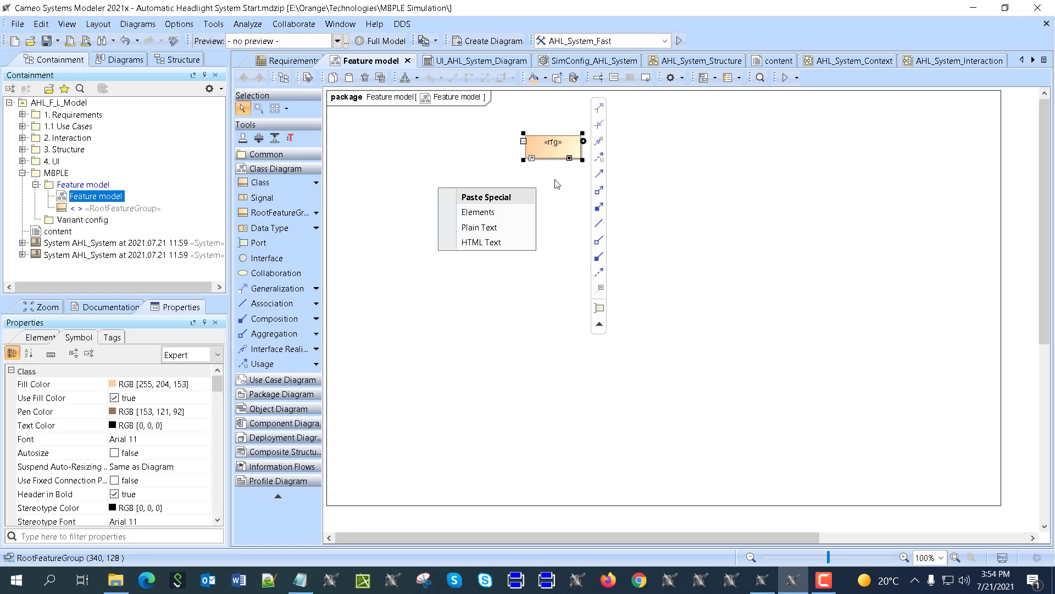
{"action": "key", "text": "Escape"}
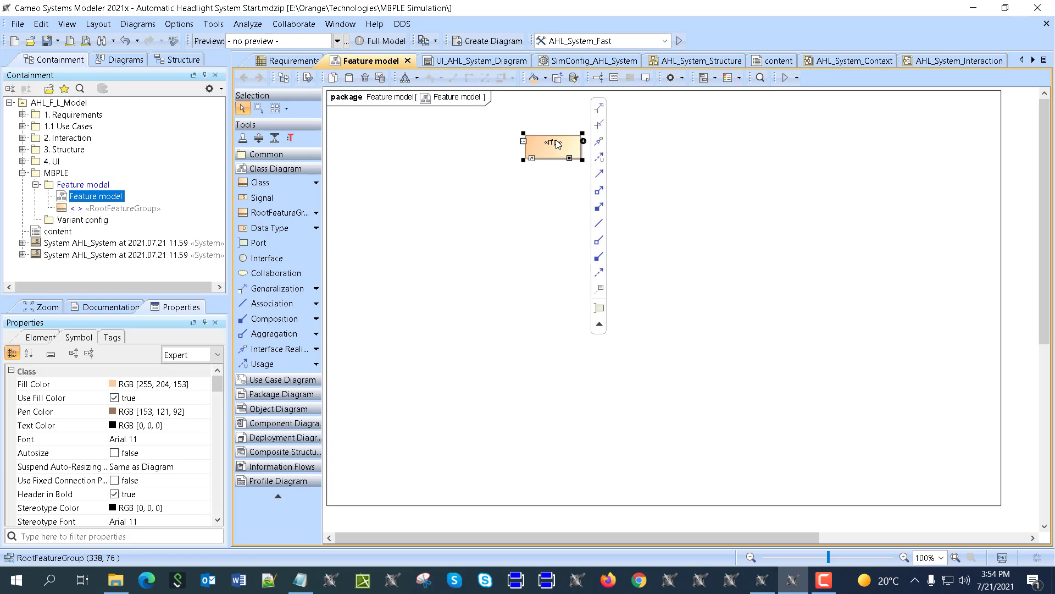
Name the root feature group Automatic Headlights System in its specification, removing the (AHL) abbreviation and completing the pasted text
{"action": "double_click", "coordinate": [558, 145]}
{"action": "left_click", "coordinate": [639, 229]}
{"action": "key", "text": "ctrl+v"}
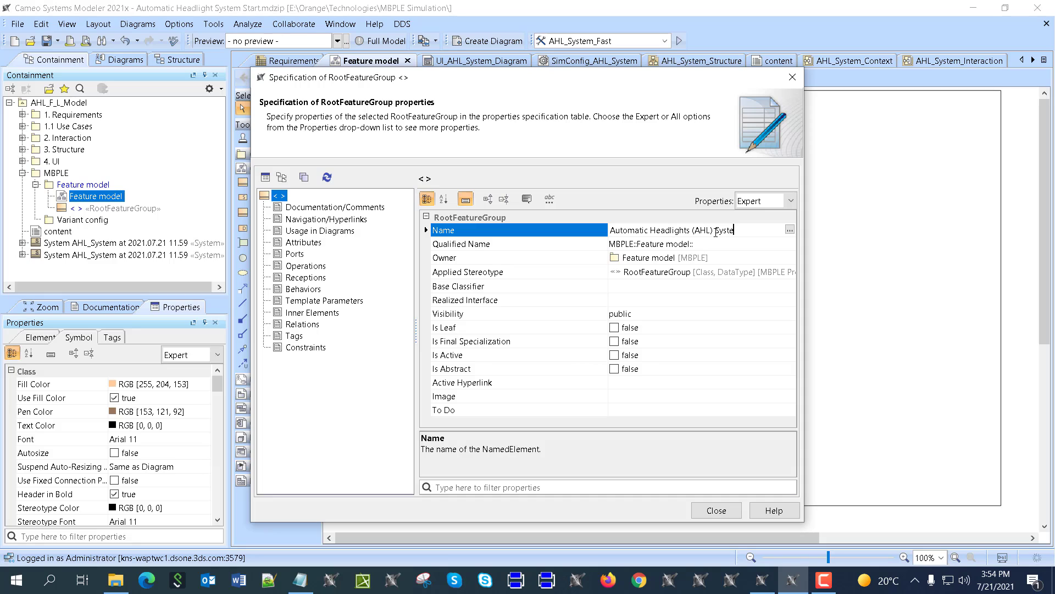
{"action": "mouse_move", "coordinate": [716, 233]}
{"action": "left_mouse_down"}
{"action": "mouse_move", "coordinate": [669, 234]}
{"action": "mouse_move", "coordinate": [695, 236]}
{"action": "left_mouse_up"}
{"action": "key", "text": "BackSpace"}
{"action": "type", "text": "m"}
{"action": "left_click", "coordinate": [717, 510]}
{"action": "left_click", "coordinate": [596, 188]}
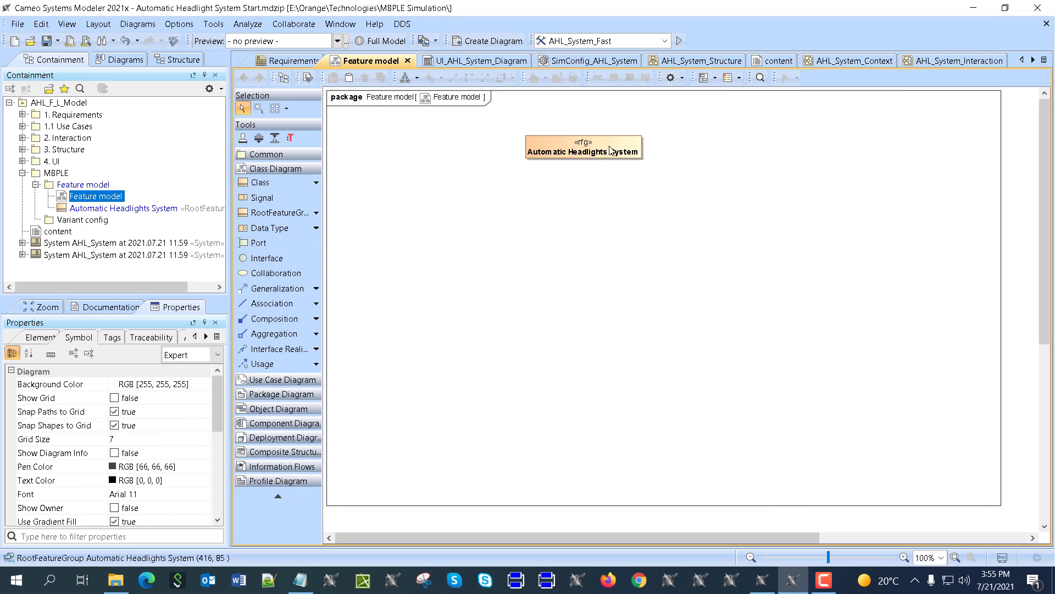
Add a feature named UI to the Automatic Headlights System root feature group
{"action": "left_click", "coordinate": [599, 150]}
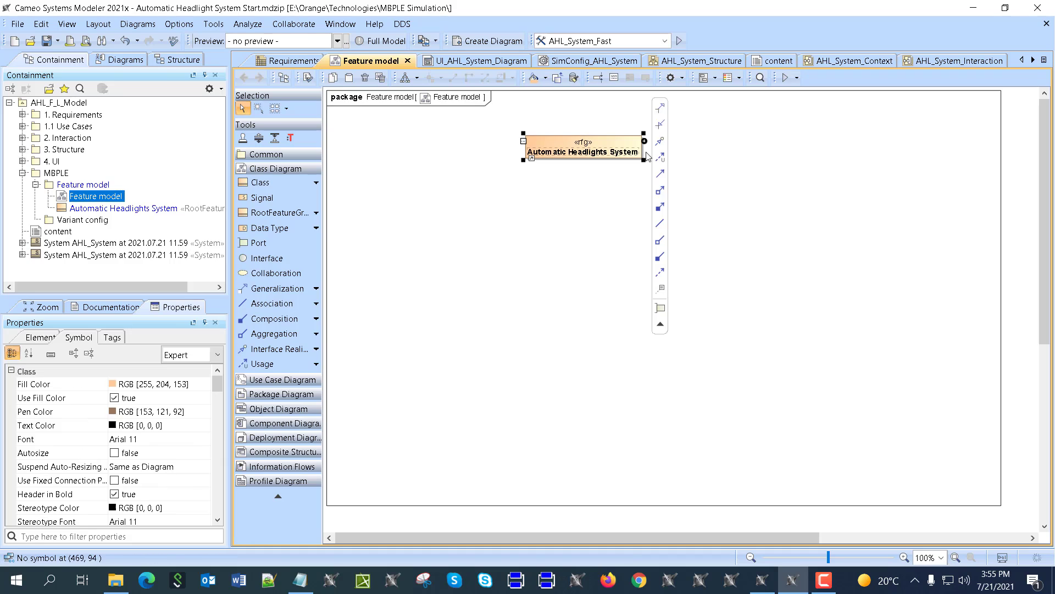
{"action": "left_click", "coordinate": [644, 141]}
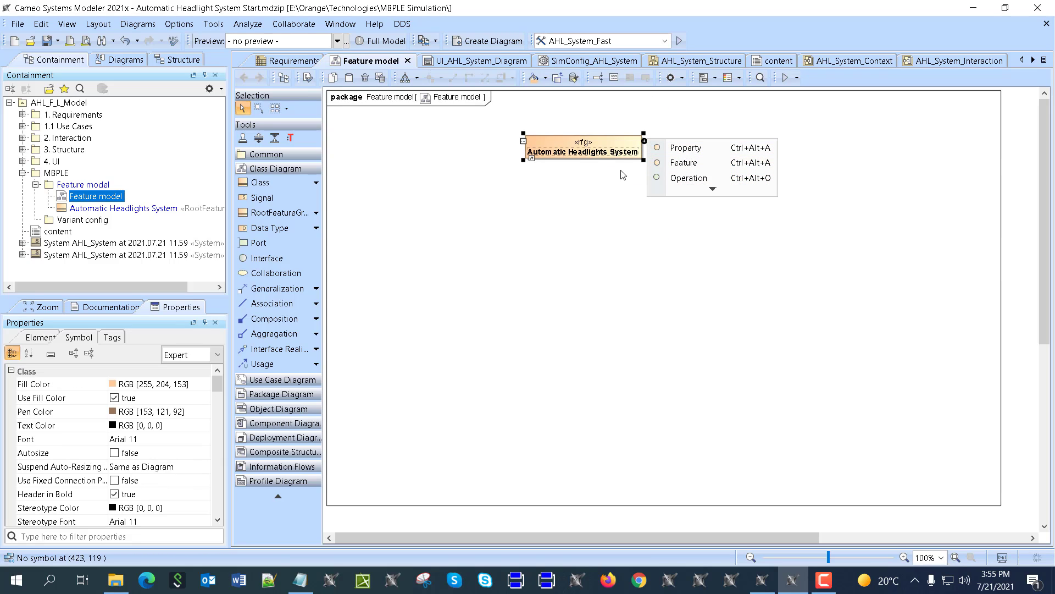
{"action": "left_click", "coordinate": [675, 164]}
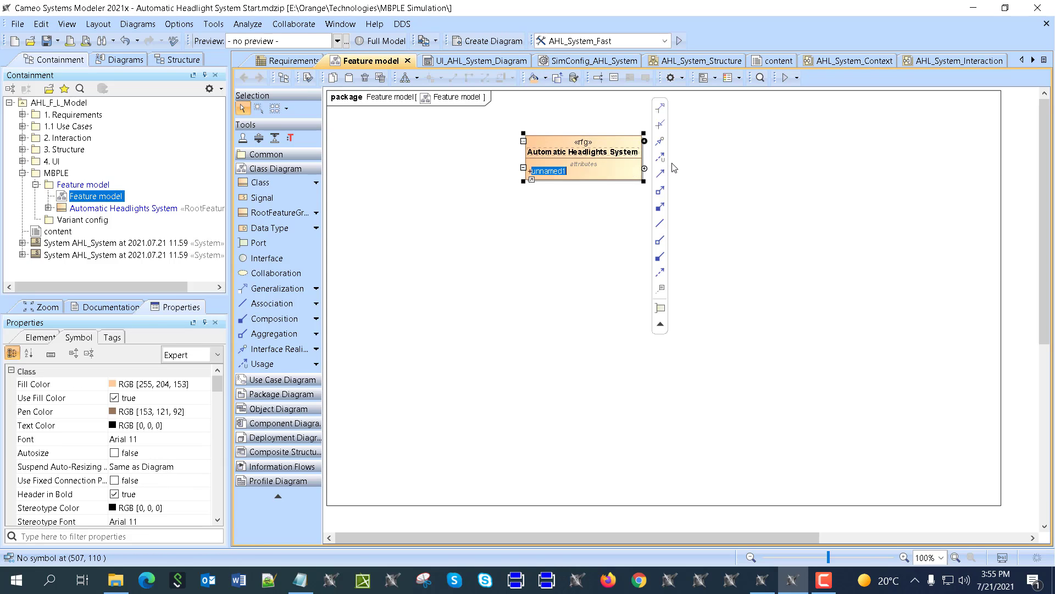
{"action": "left_click", "coordinate": [648, 223]}
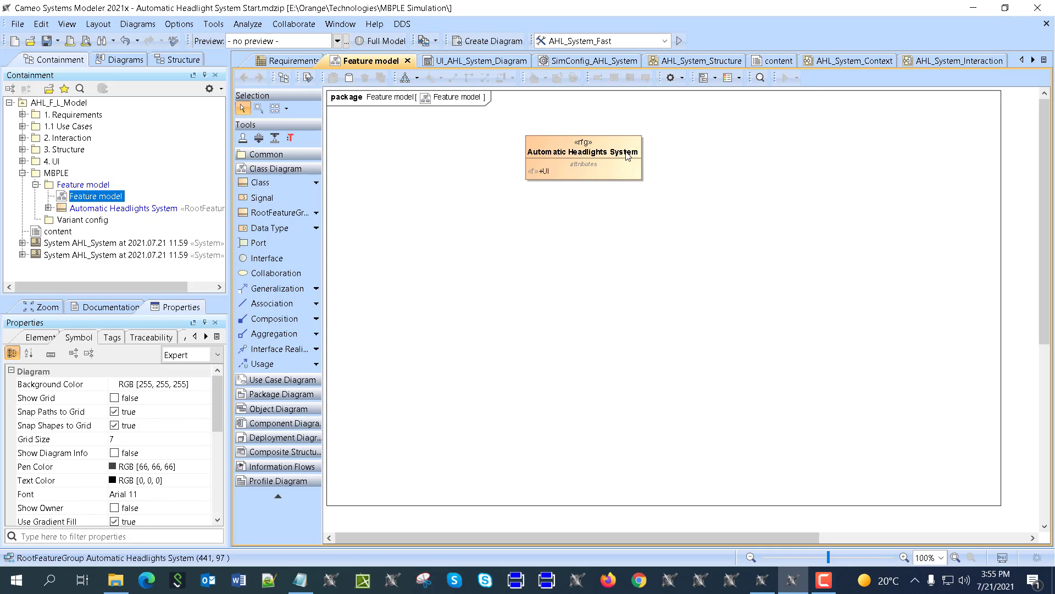
Add a second feature named dl to the Automatic Headlights System root feature group
{"action": "left_click", "coordinate": [605, 156]}
{"action": "left_click", "coordinate": [644, 168]}
{"action": "left_click", "coordinate": [687, 193]}
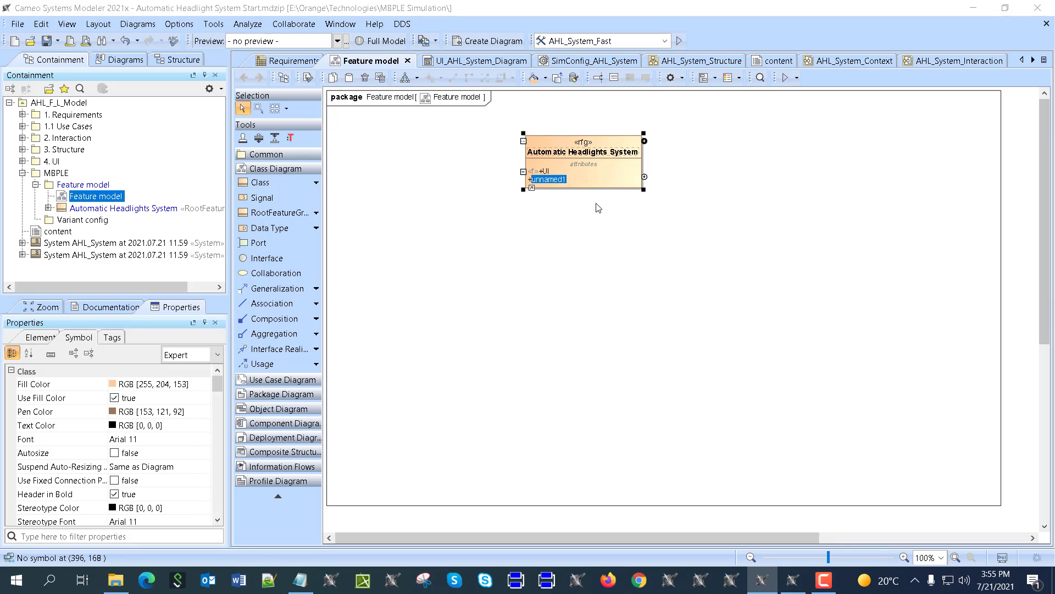
{"action": "mouse_move", "coordinate": [569, 182]}
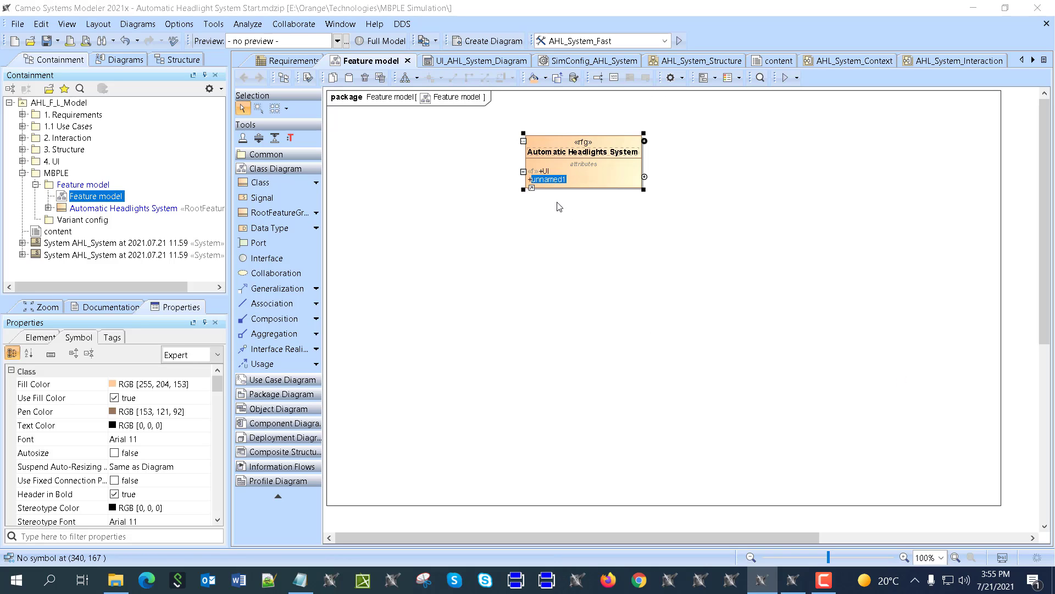
{"action": "left_click", "coordinate": [522, 223]}
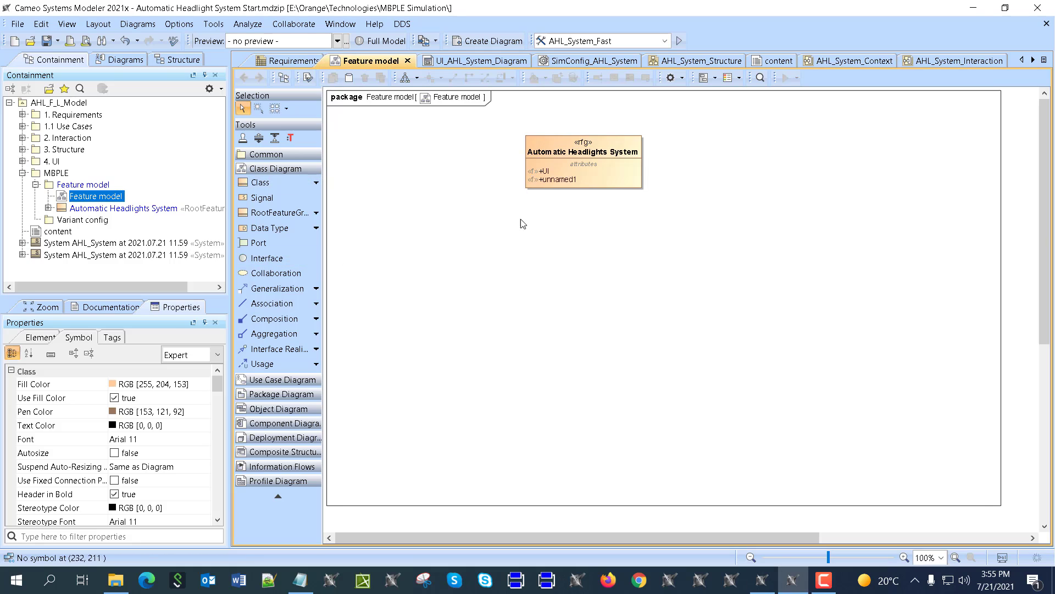
{"action": "left_click", "coordinate": [566, 182]}
{"action": "type", "text": "dl"}
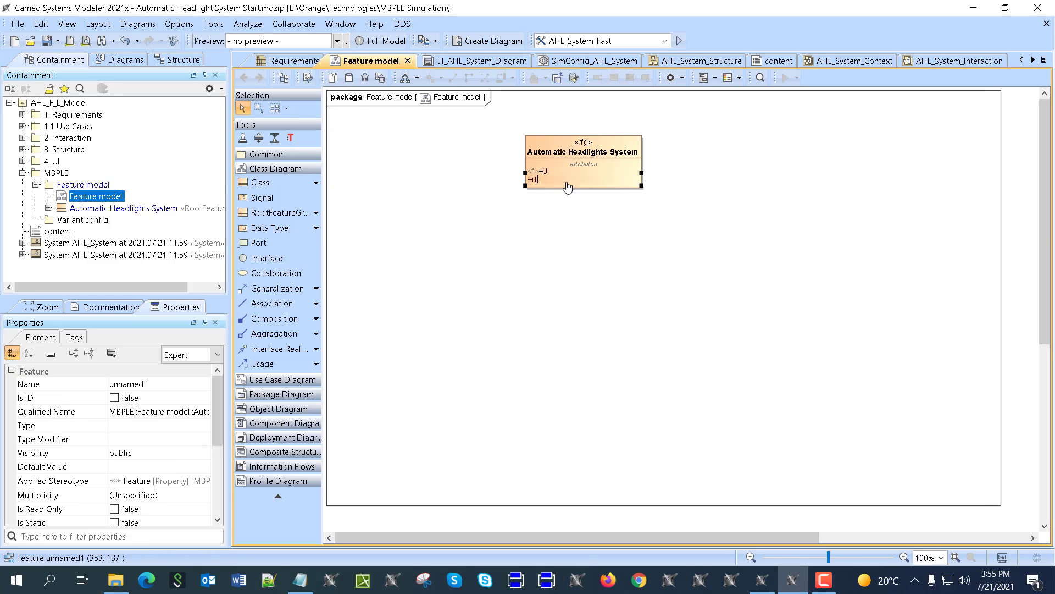
{"action": "left_click", "coordinate": [554, 216]}
{"action": "left_click", "coordinate": [536, 170]}
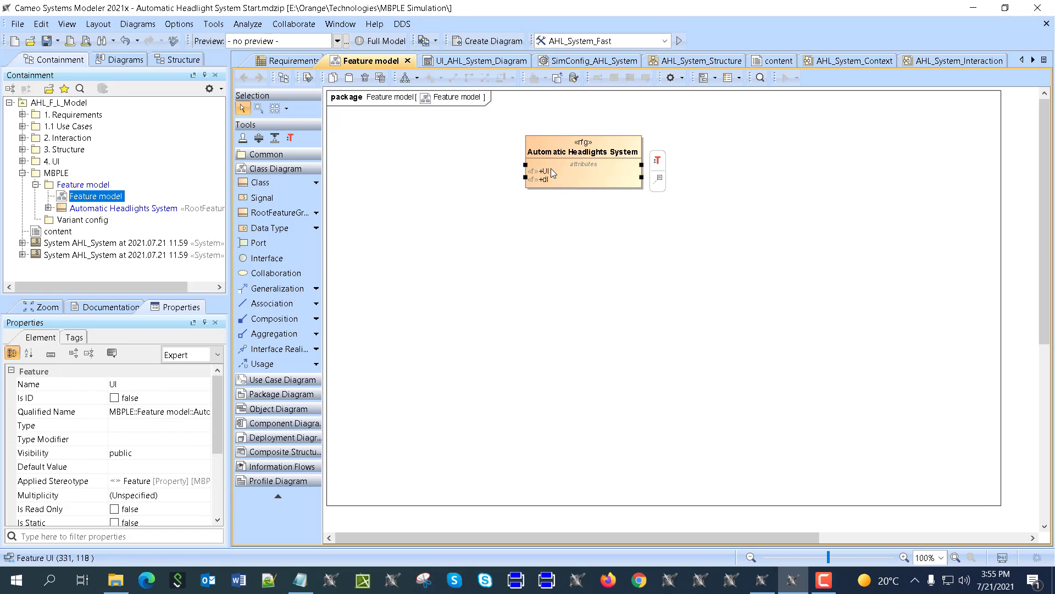
{"action": "left_click", "coordinate": [260, 182]}
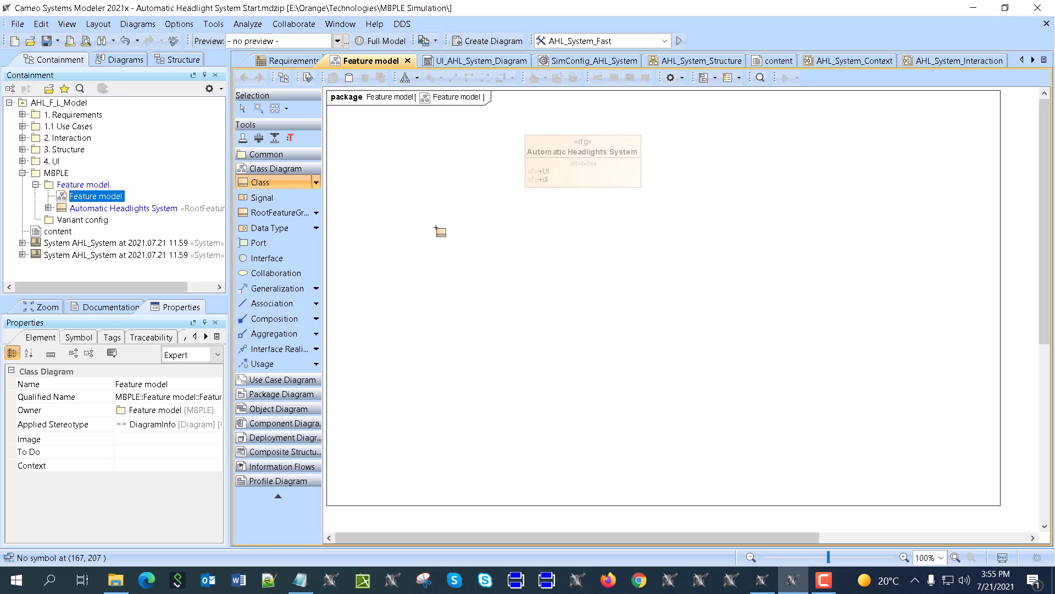
{"action": "left_click", "coordinate": [436, 227]}
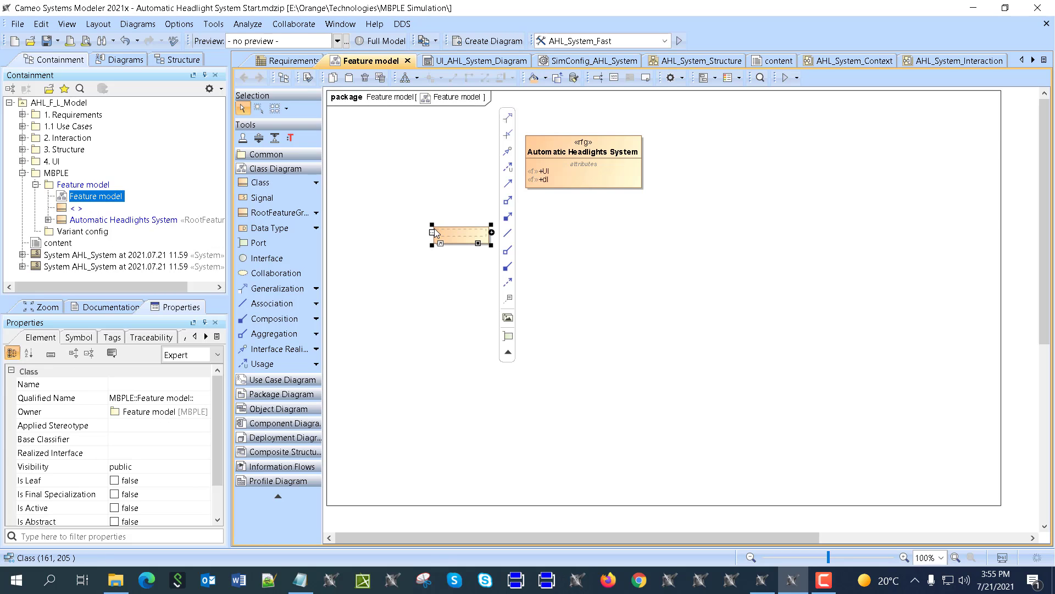
{"action": "left_click", "coordinate": [454, 210]}
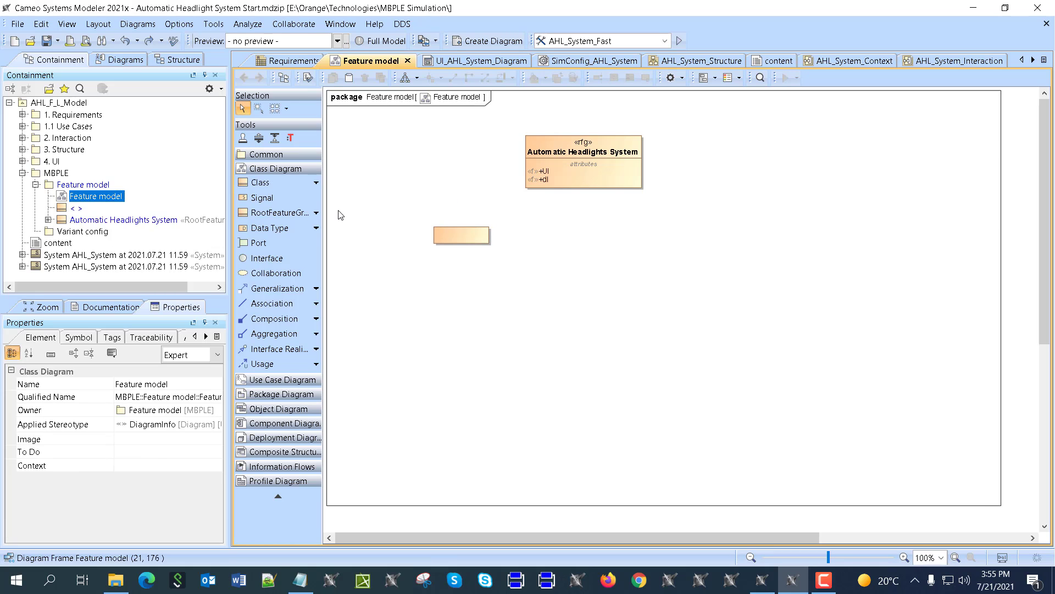
{"action": "key", "text": "ctrl+z"}
Place a FeatureGroup named UI below and to the left of Automatic Headlights System
{"action": "left_click", "coordinate": [316, 212]}
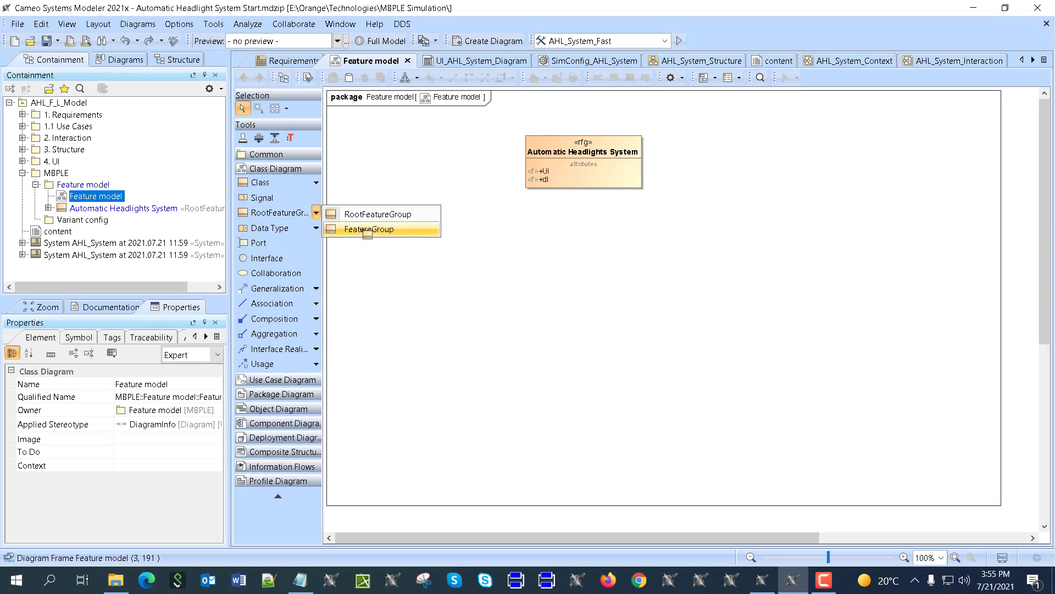
{"action": "left_click", "coordinate": [367, 229]}
{"action": "left_click", "coordinate": [453, 221]}
{"action": "type", "text": "UI"}
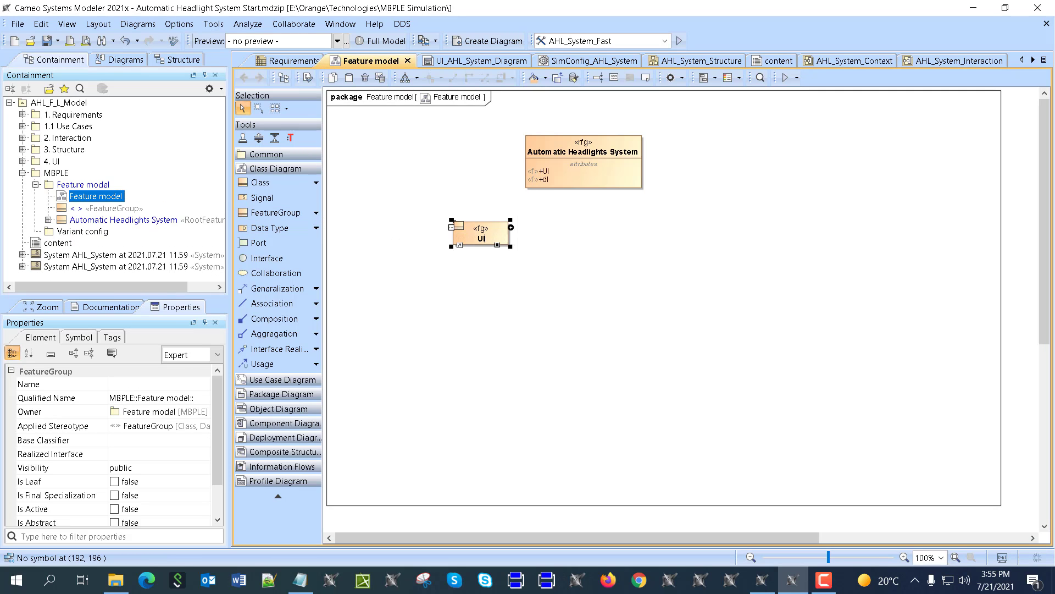
{"action": "key", "text": "Return"}
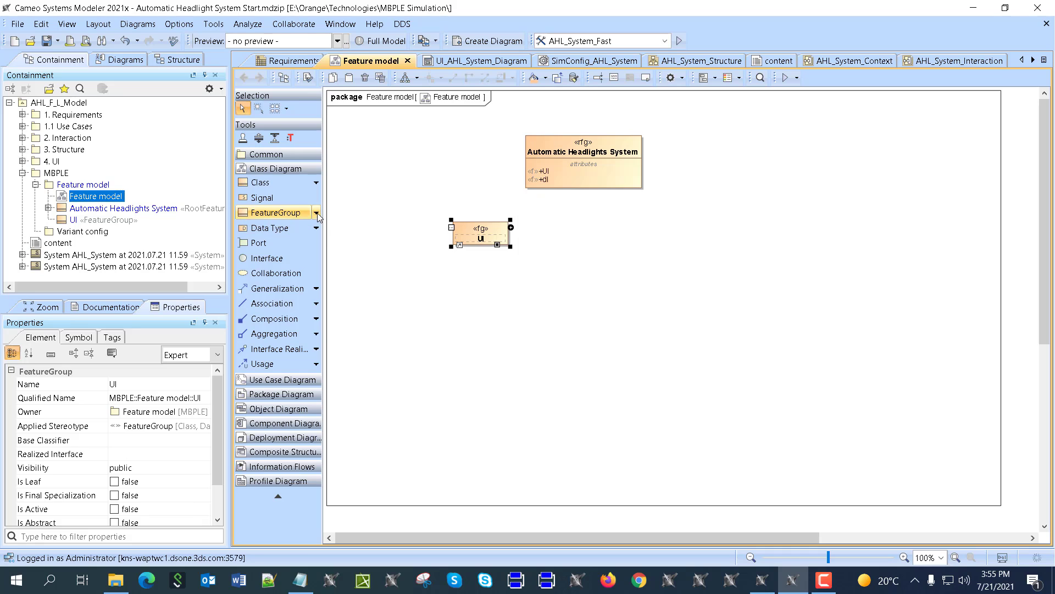
Place a FeatureGroup named Dynamic Lights to the right of the UI group, level with it
{"action": "left_click", "coordinate": [316, 213]}
{"action": "left_click", "coordinate": [367, 229]}
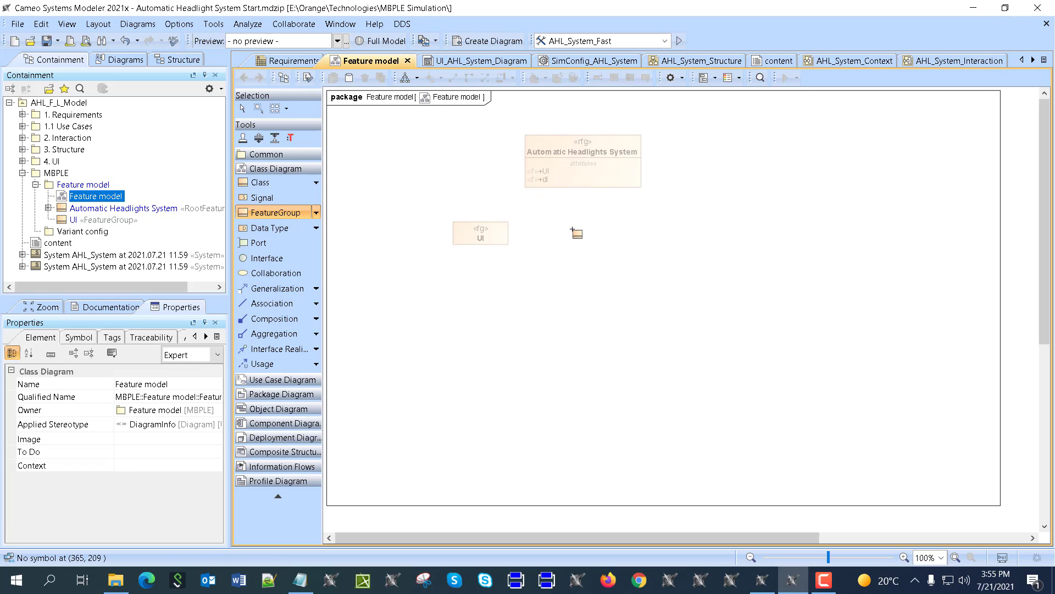
{"action": "left_click", "coordinate": [573, 231]}
{"action": "left_click_drag", "start_coordinate": [603, 246], "coordinate": [610, 236]}
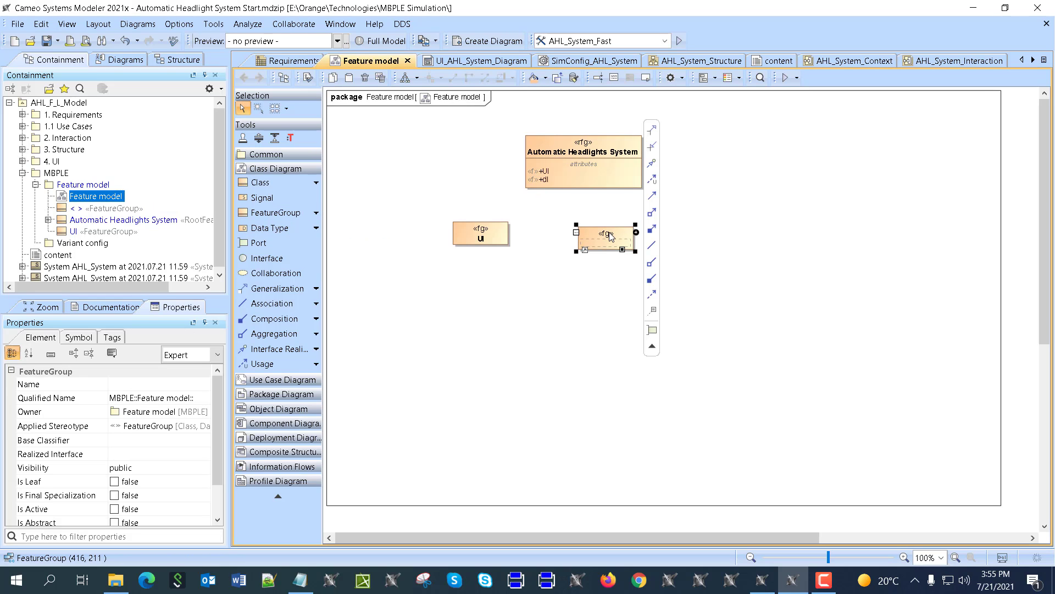
{"action": "type", "text": "Dy"}
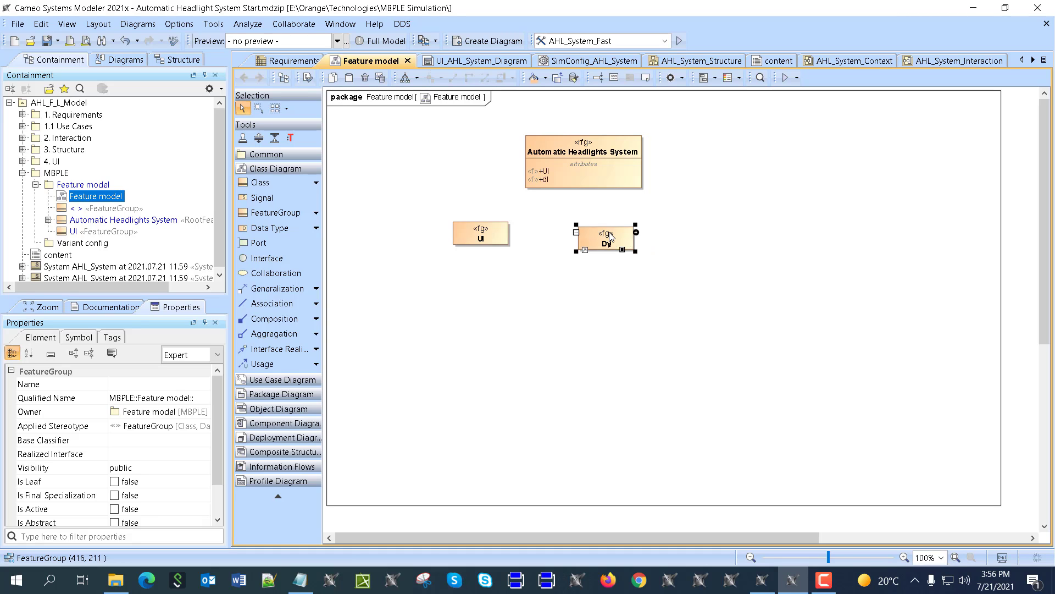
{"action": "type", "text": "namic Li"}
{"action": "type", "text": "ghts"}
{"action": "left_click", "coordinate": [600, 285]}
{"action": "left_click_drag", "start_coordinate": [603, 242], "coordinate": [636, 236]}
Set the dl feature's type to Dynamic Lights, and show the UI and dl features as connector lines to their feature groups
{"action": "left_click_drag", "start_coordinate": [630, 235], "coordinate": [536, 180]}
{"action": "mouse_move", "coordinate": [476, 233]}
{"action": "left_mouse_down"}
{"action": "mouse_move", "coordinate": [544, 171]}
{"action": "mouse_move", "coordinate": [481, 215]}
{"action": "left_mouse_up"}
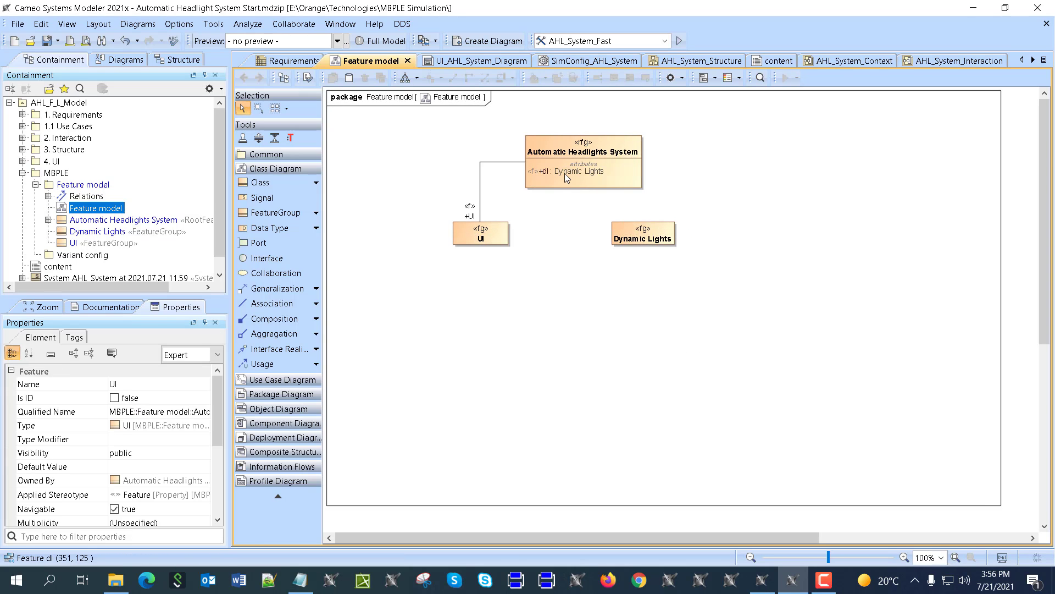
{"action": "left_click_drag", "start_coordinate": [565, 173], "coordinate": [680, 240]}
{"action": "left_click", "coordinate": [642, 283]}
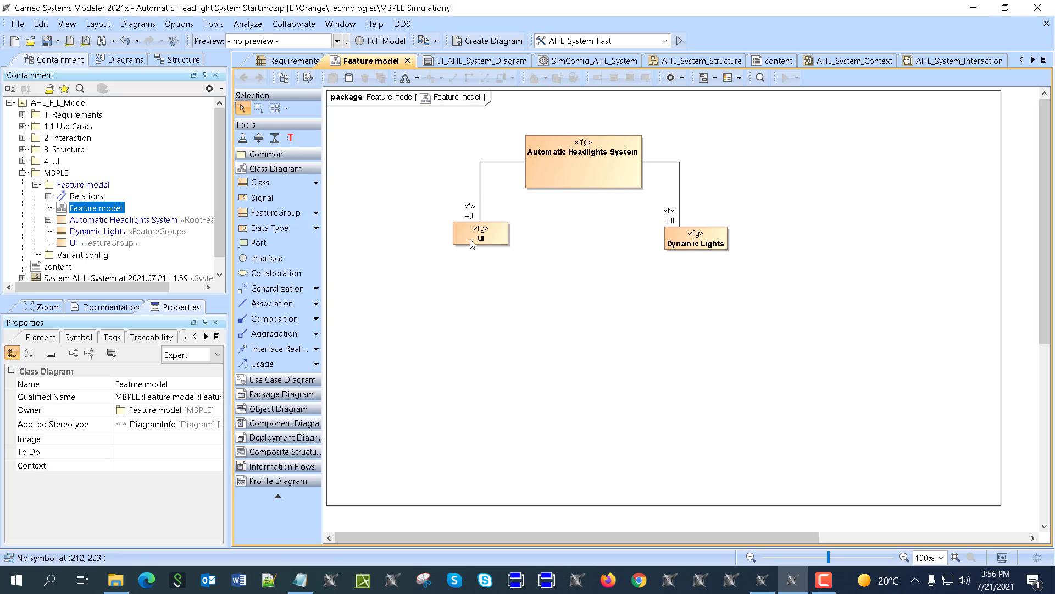
Shrink the Feature model diagram frame to fit the three feature groups
{"action": "left_click_drag", "start_coordinate": [470, 239], "coordinate": [485, 241]}
{"action": "left_click", "coordinate": [433, 191]}
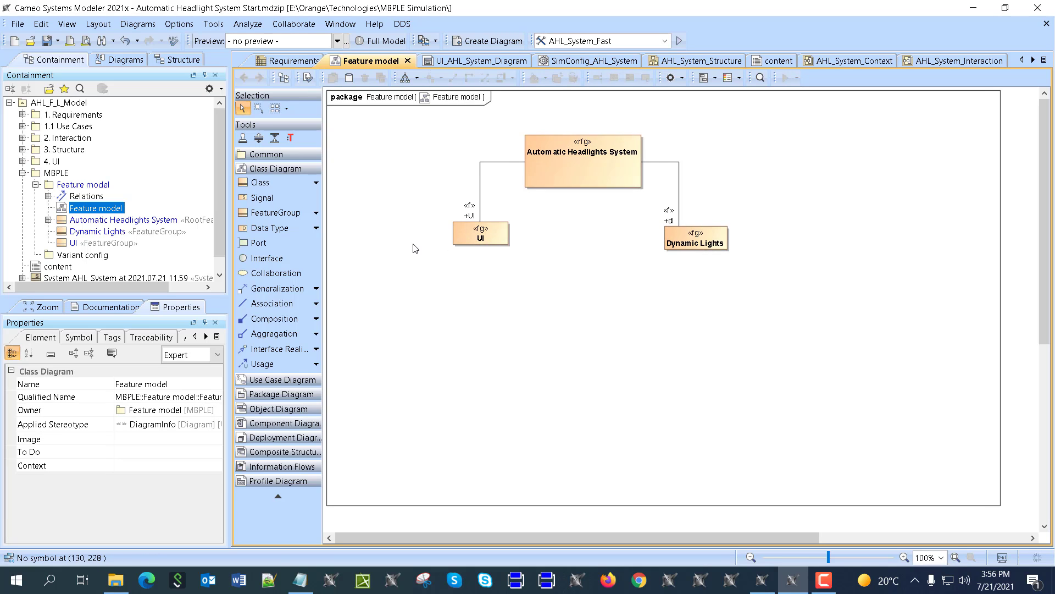
{"action": "left_click", "coordinate": [930, 506]}
{"action": "double_click", "coordinate": [990, 506]}
Add a feature named Automatic of type Boolean to the UI feature group, and move it into the Dynamic Lights group
{"action": "left_click", "coordinate": [482, 234]}
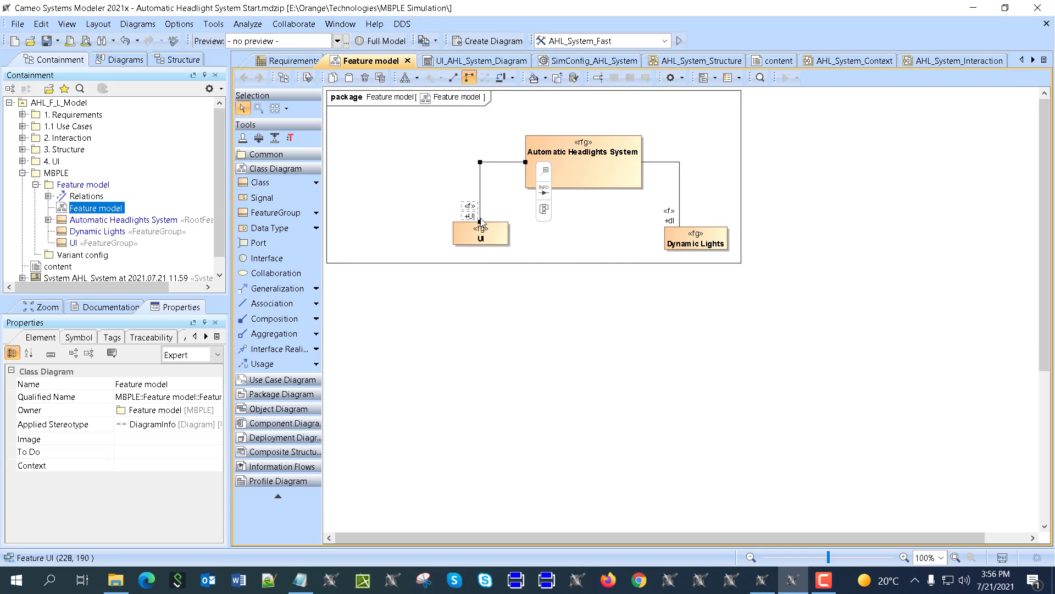
{"action": "left_click", "coordinate": [510, 227]}
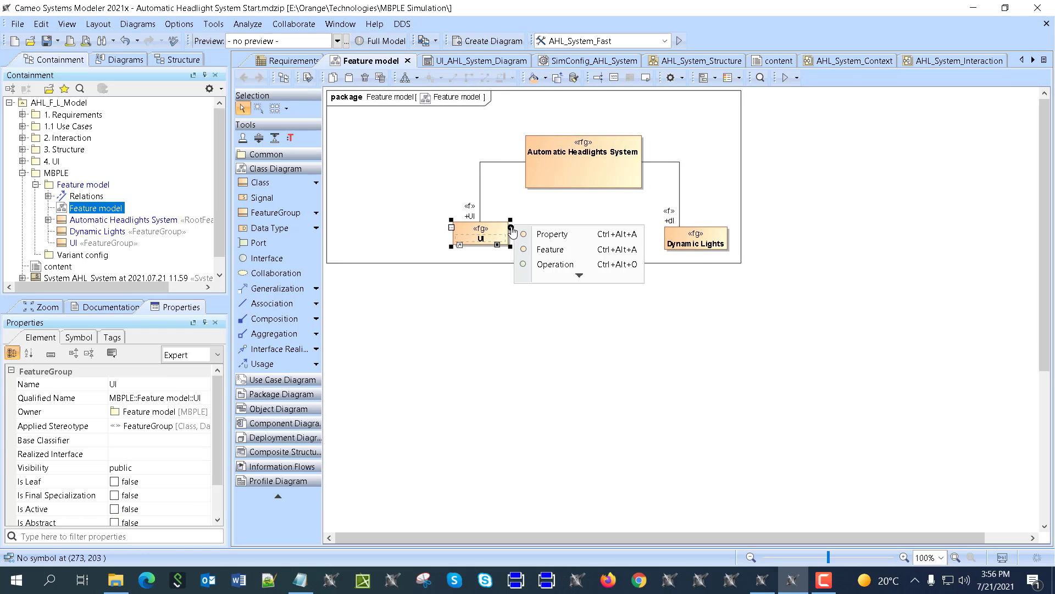
{"action": "left_click", "coordinate": [542, 249]}
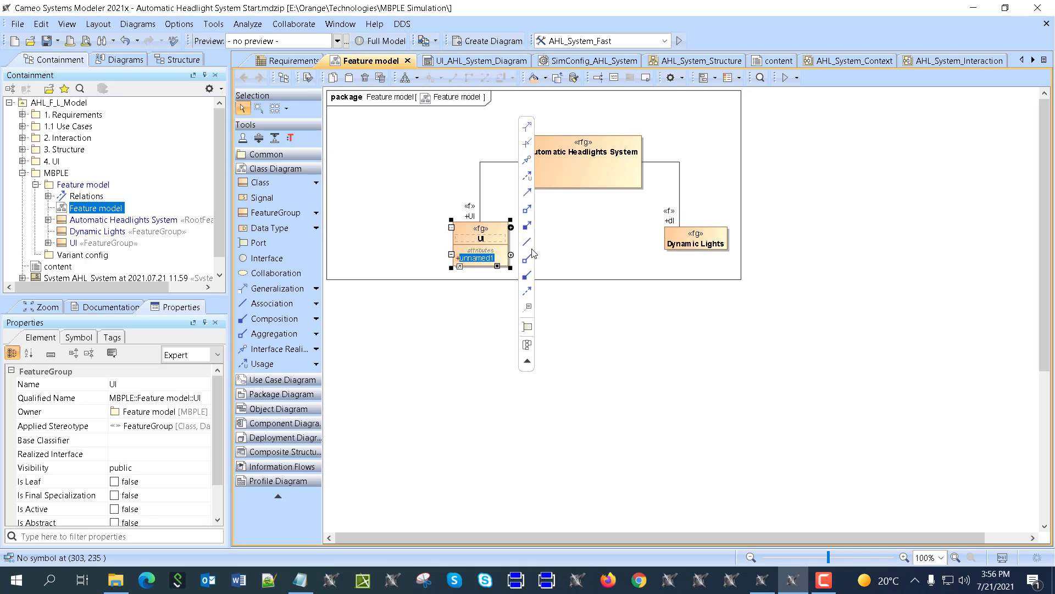
{"action": "type", "text": "Automatic:bool"}
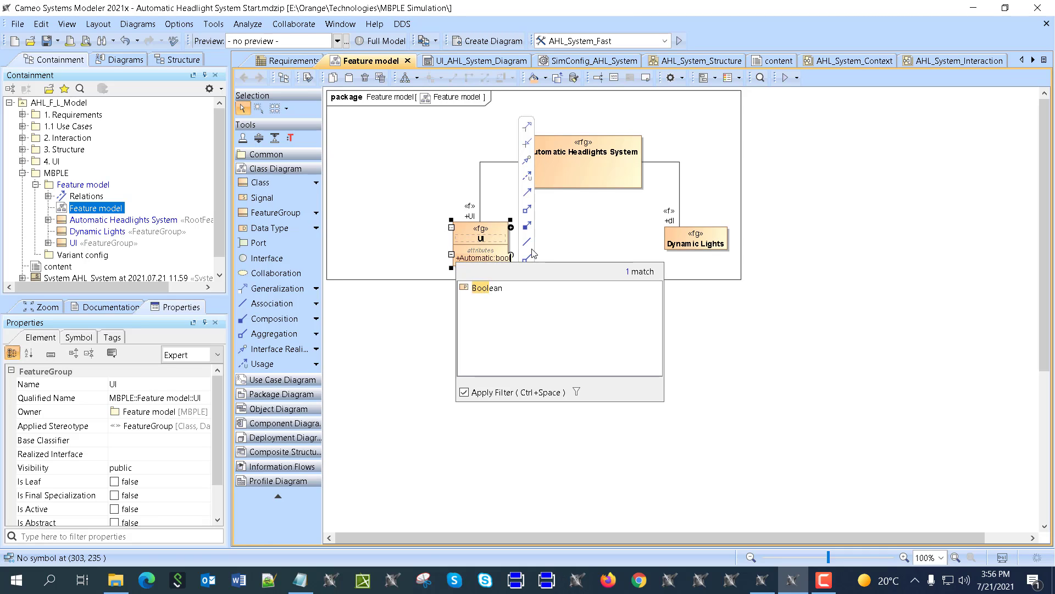
{"action": "left_click", "coordinate": [476, 287]}
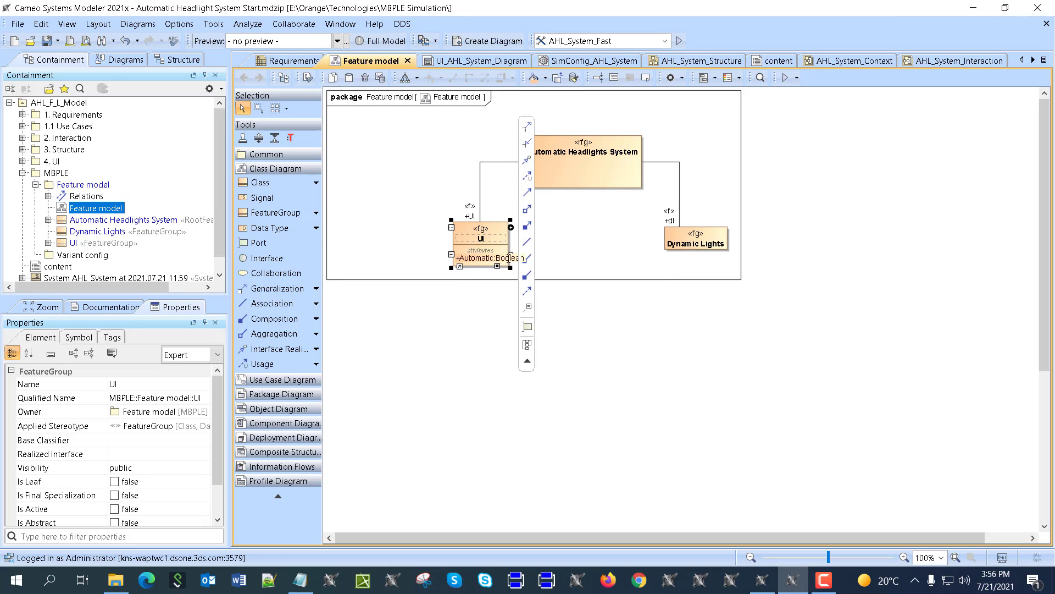
{"action": "left_click", "coordinate": [476, 311]}
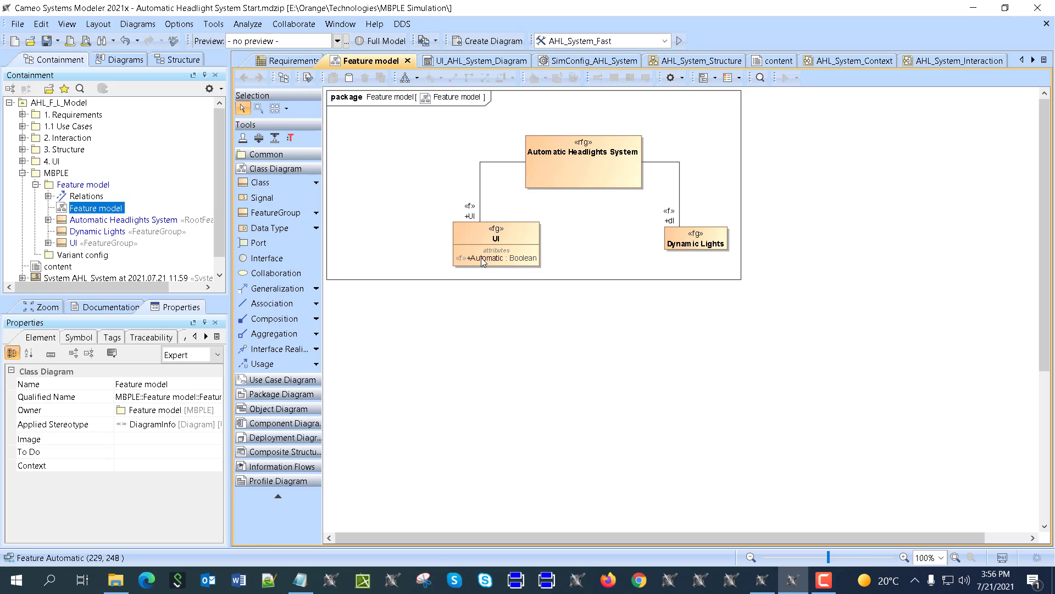
{"action": "left_click_drag", "start_coordinate": [481, 257], "coordinate": [695, 244]}
{"action": "left_click", "coordinate": [687, 323]}
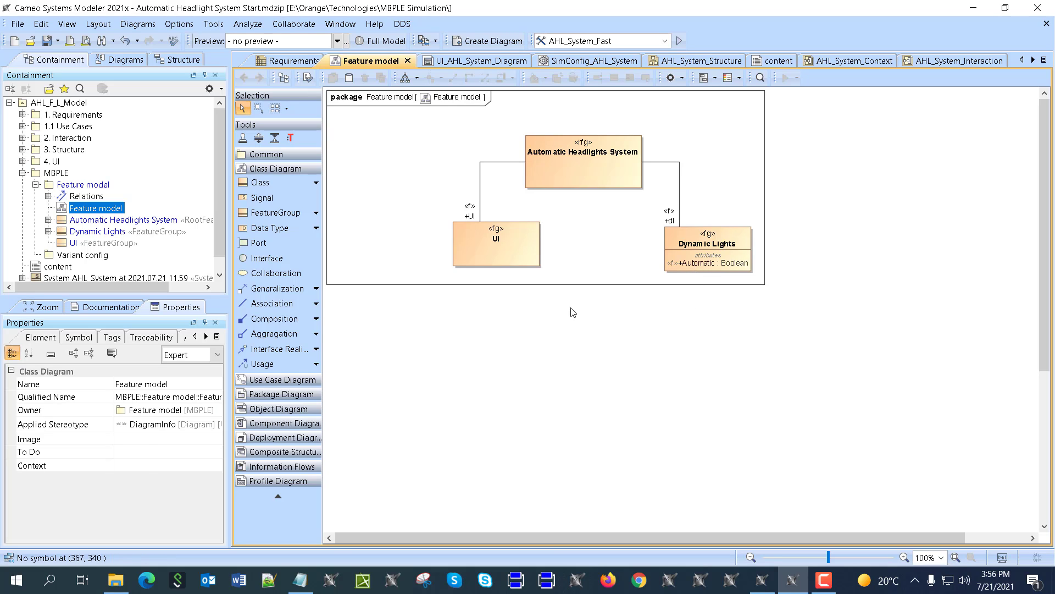
Add a feature named AdvanceUI of type Boolean to the UI feature group
{"action": "left_click", "coordinate": [541, 232]}
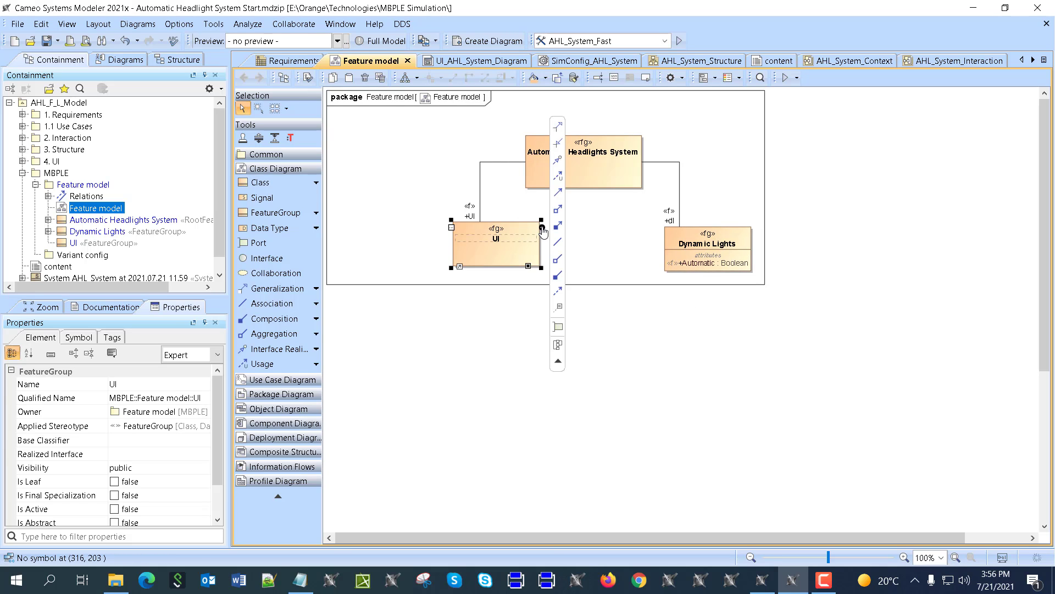
{"action": "left_click", "coordinate": [542, 229]}
{"action": "left_click", "coordinate": [592, 251]}
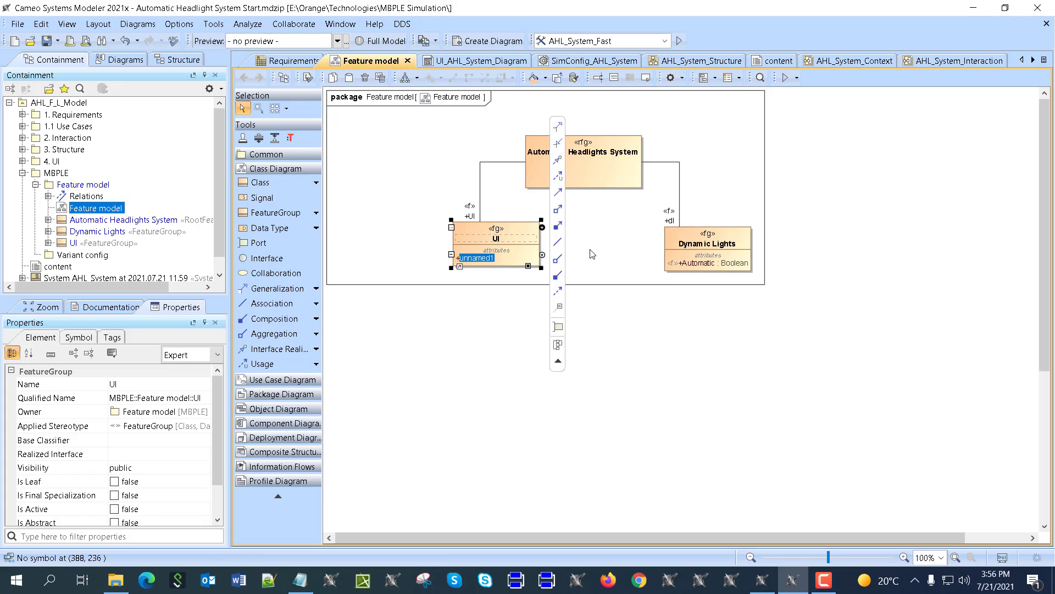
{"action": "type", "text": "Advance"}
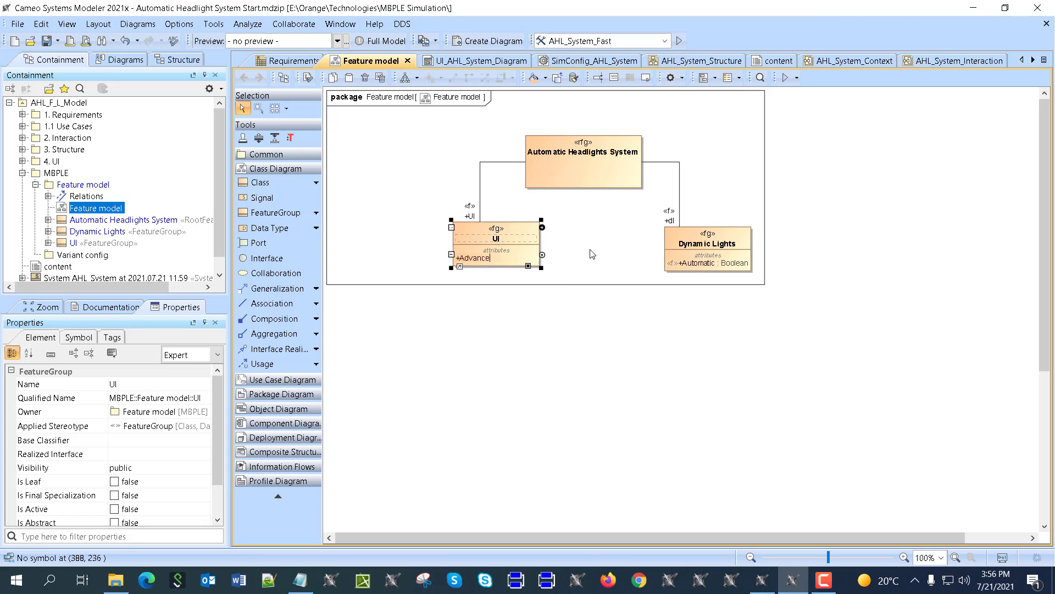
{"action": "type", "text": "UI:bool"}
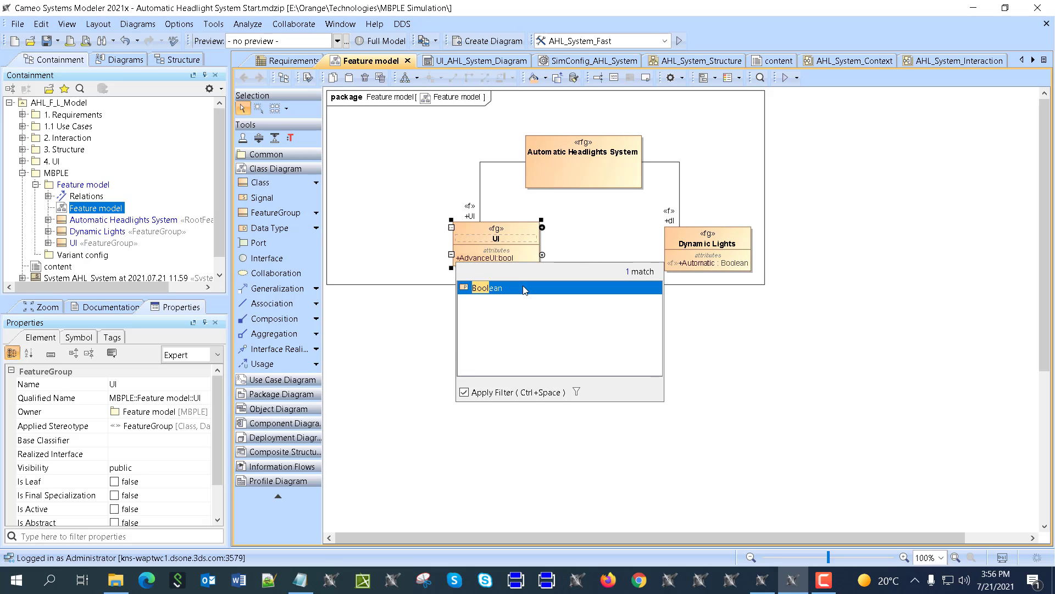
{"action": "left_click", "coordinate": [485, 289]}
{"action": "left_click", "coordinate": [482, 283]}
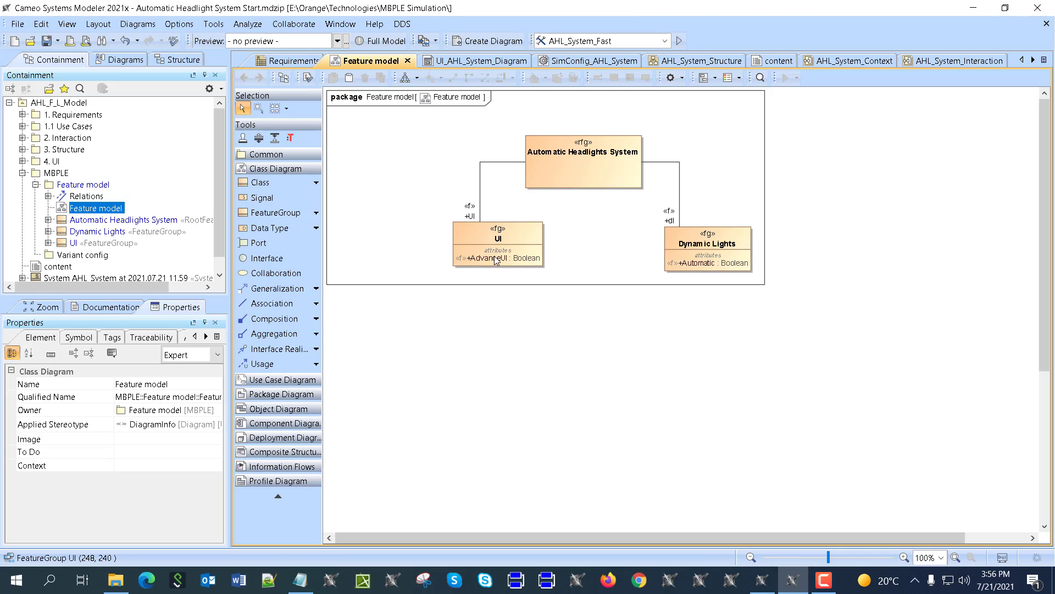
Shift the UI feature group slightly left, and move its connector line's vertical segment back right toward the center of the group
{"action": "left_click_drag", "start_coordinate": [498, 258], "coordinate": [482, 258]}
{"action": "left_click", "coordinate": [471, 351]}
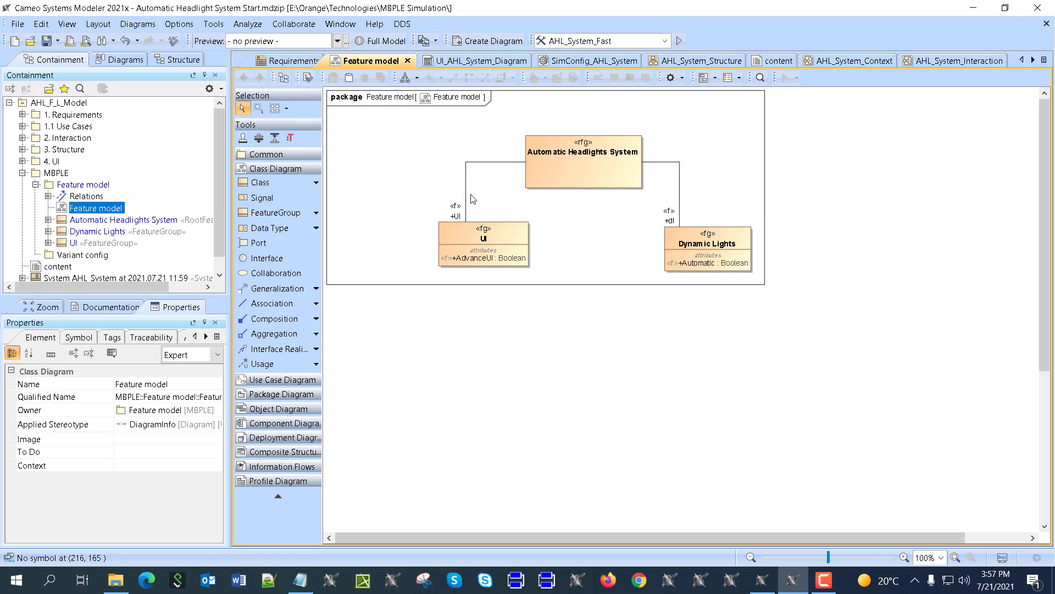
{"action": "left_click_drag", "start_coordinate": [466, 194], "coordinate": [481, 192]}
{"action": "left_click", "coordinate": [533, 452]}
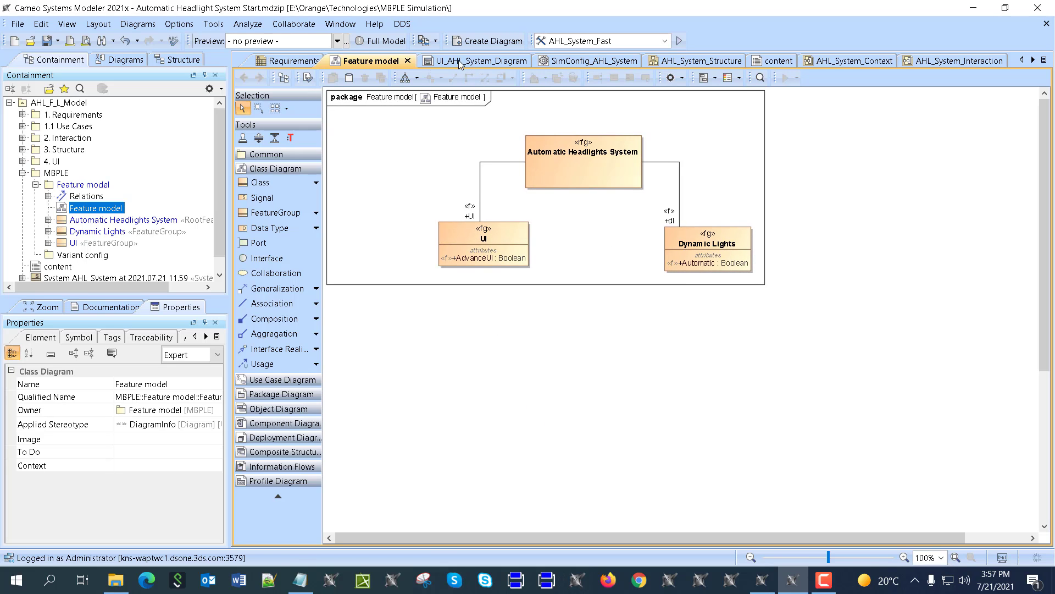
Open UI_AHL_System_Diagram and examine its large and small Automatic Headlights System frames
{"action": "left_click", "coordinate": [508, 56]}
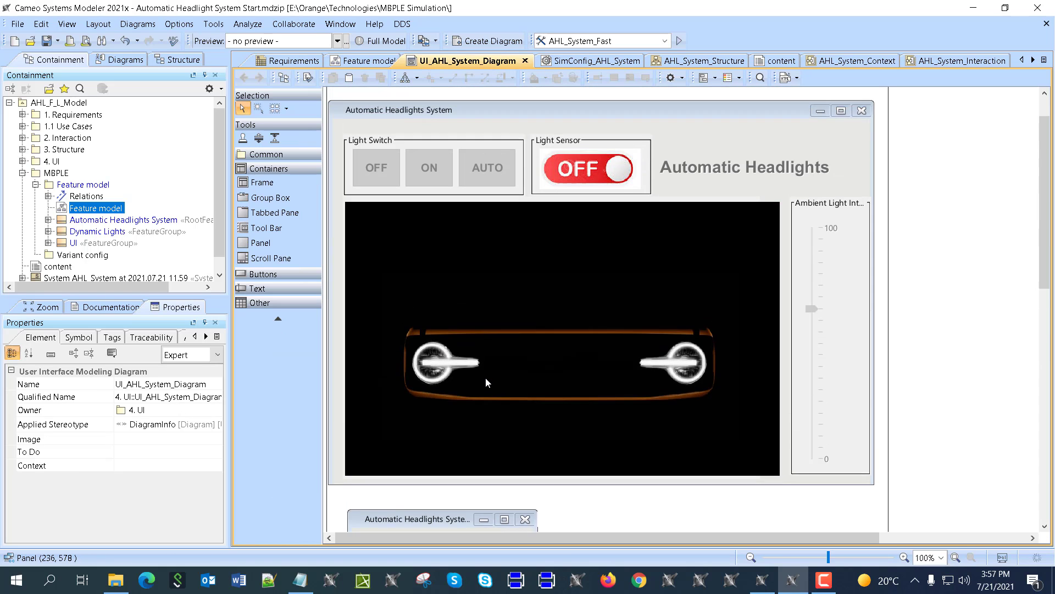
{"action": "scroll", "coordinate": [486, 378], "scroll_direction": "down", "scroll_amount": 5}
{"action": "scroll", "coordinate": [486, 378], "scroll_direction": "up", "scroll_amount": 5}
{"action": "scroll", "coordinate": [486, 377], "scroll_direction": "down", "scroll_amount": 6}
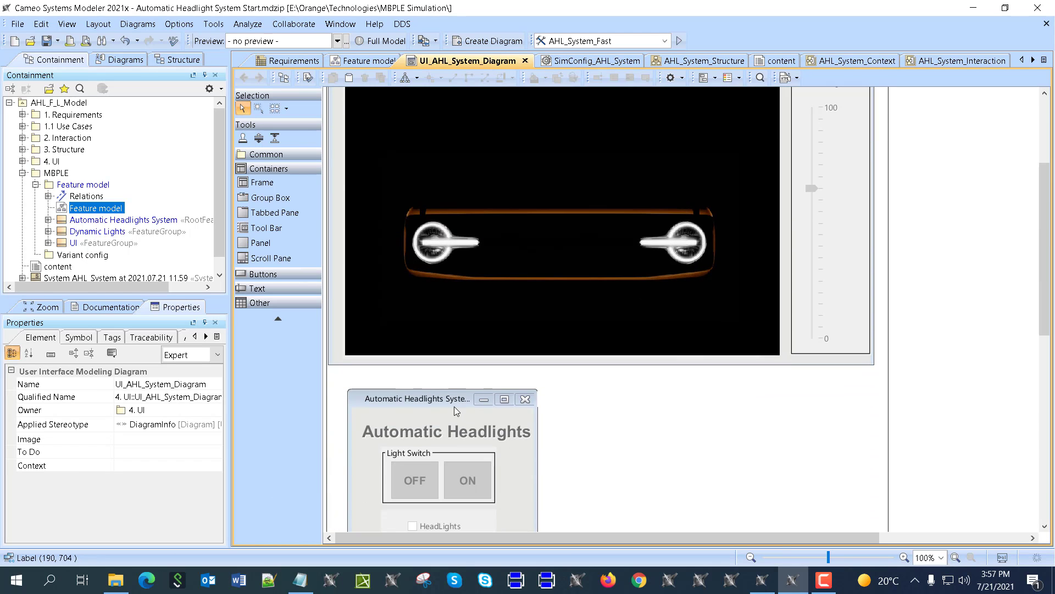
{"action": "scroll", "coordinate": [452, 404], "scroll_direction": "down", "scroll_amount": 3}
{"action": "left_click", "coordinate": [410, 311]}
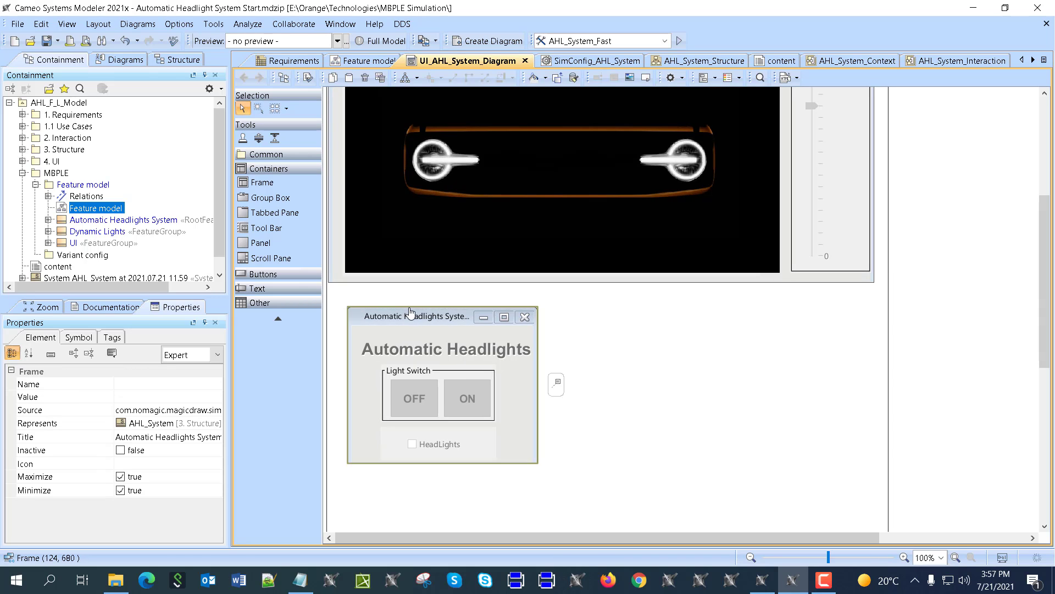
{"action": "right_click", "coordinate": [409, 309]}
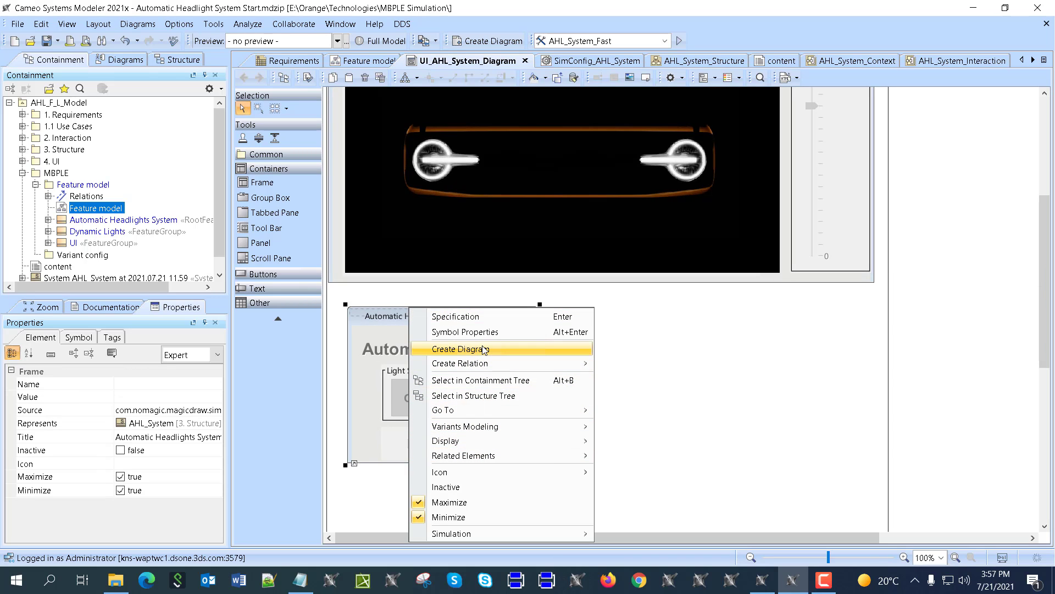
{"action": "left_click", "coordinate": [782, 391]}
Add an Existence variation point to the large Automatic Headlights System frame
{"action": "scroll", "coordinate": [747, 311], "scroll_direction": "up", "scroll_amount": 5}
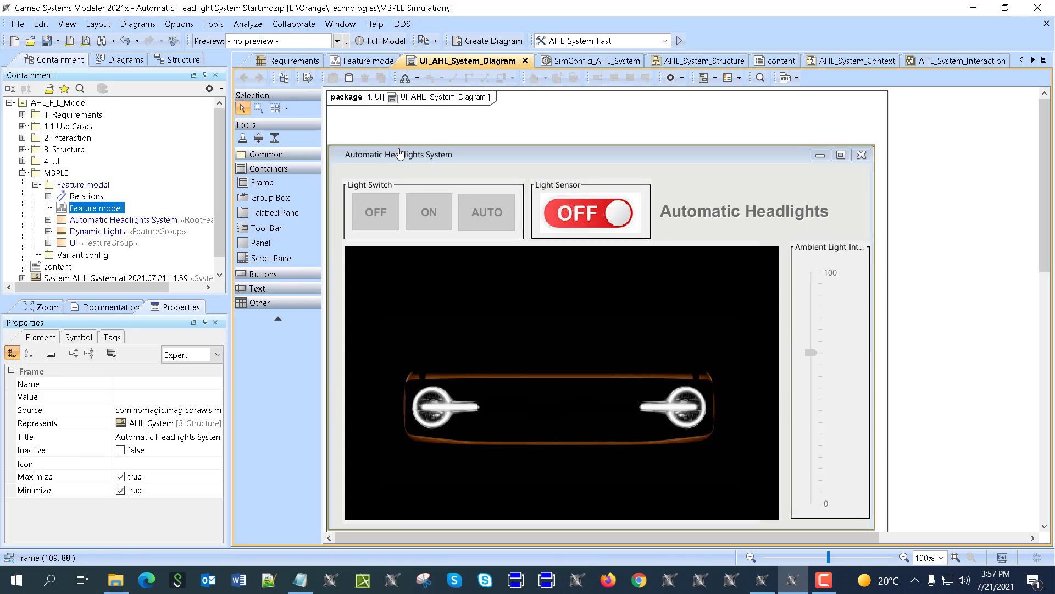
{"action": "right_click", "coordinate": [400, 153]}
{"action": "mouse_move", "coordinate": [465, 272]}
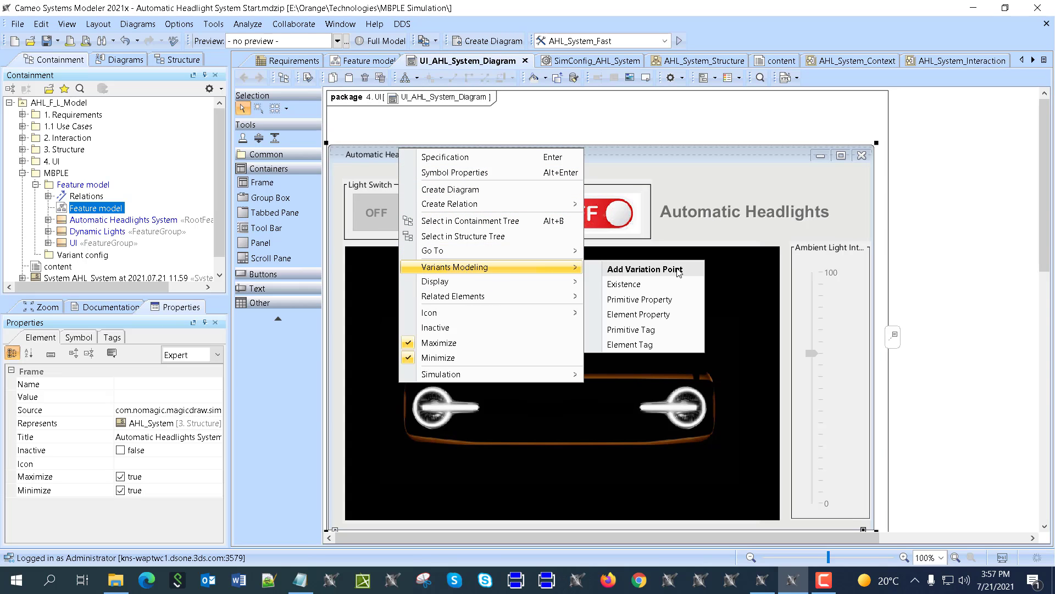
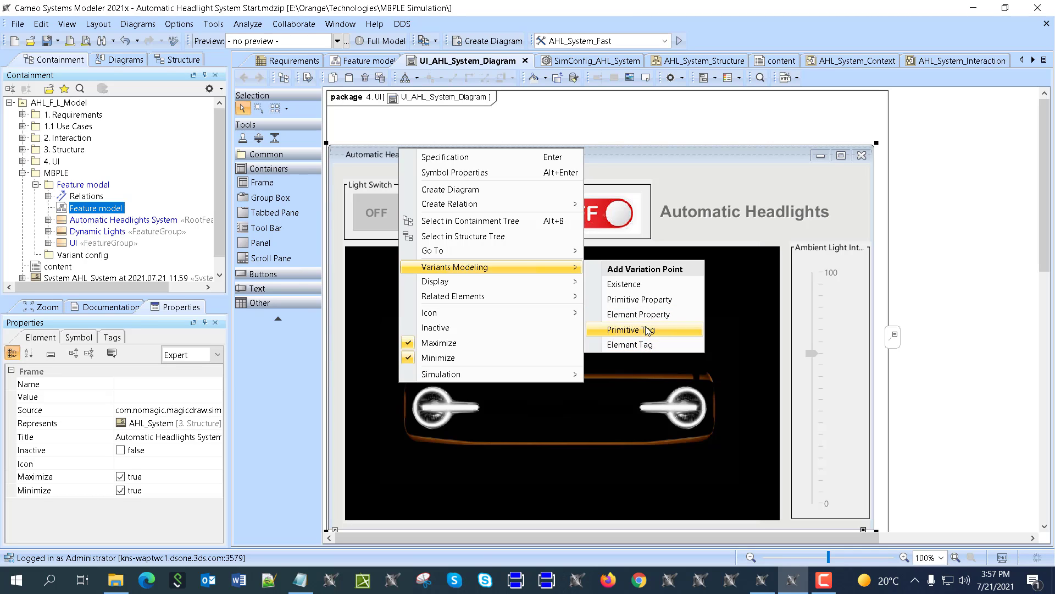
{"action": "left_click", "coordinate": [641, 285]}
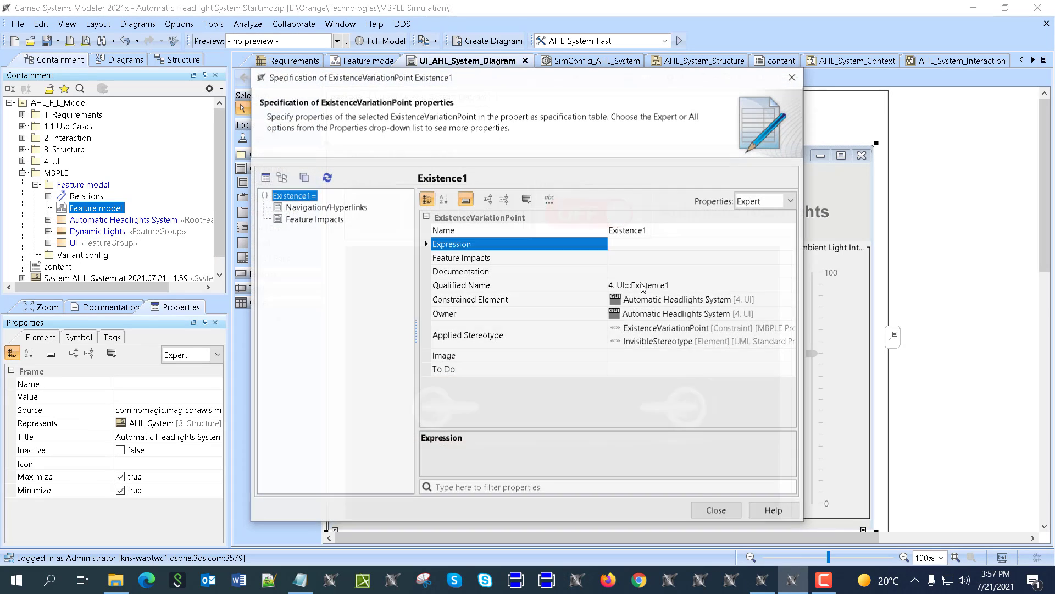
Create a feature impact from the large frame's existence variation point to the AdvanceUI : Boolean feature
{"action": "left_click", "coordinate": [317, 220]}
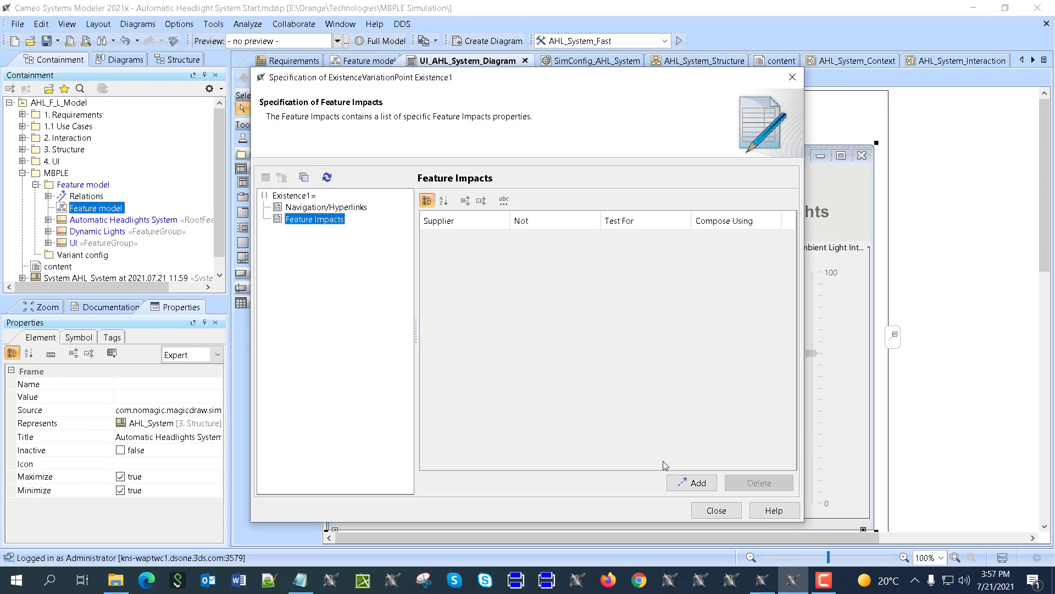
{"action": "left_click", "coordinate": [673, 482]}
{"action": "left_click", "coordinate": [612, 250]}
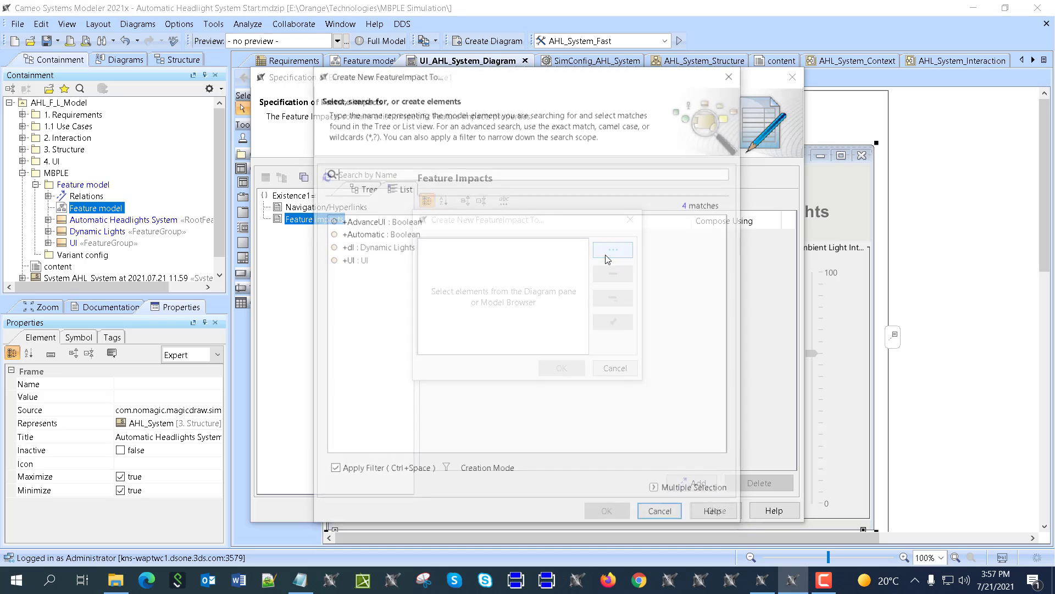
{"action": "left_click", "coordinate": [608, 259]}
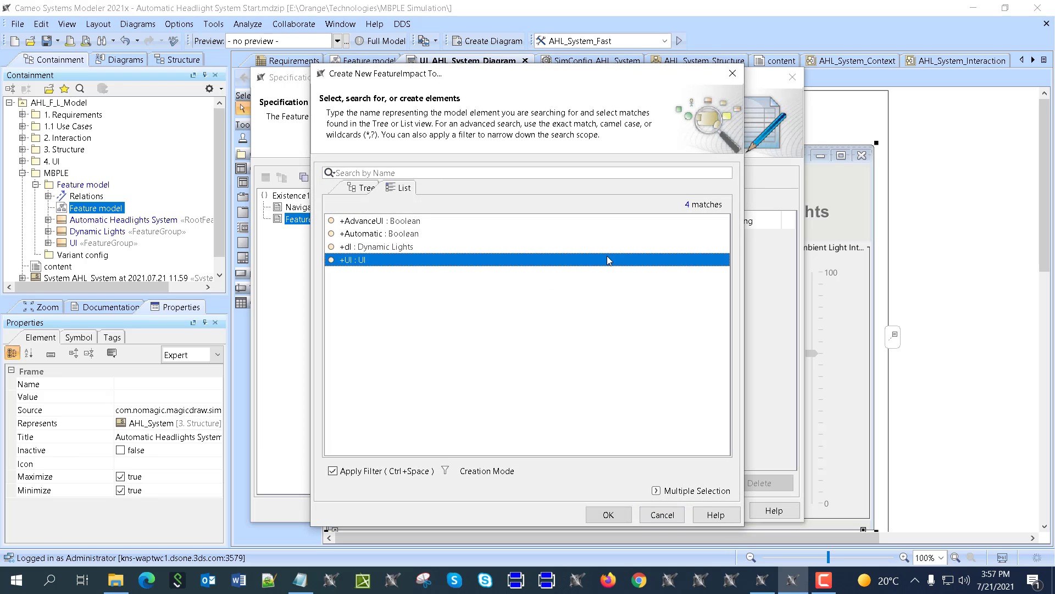
{"action": "left_click", "coordinate": [384, 223]}
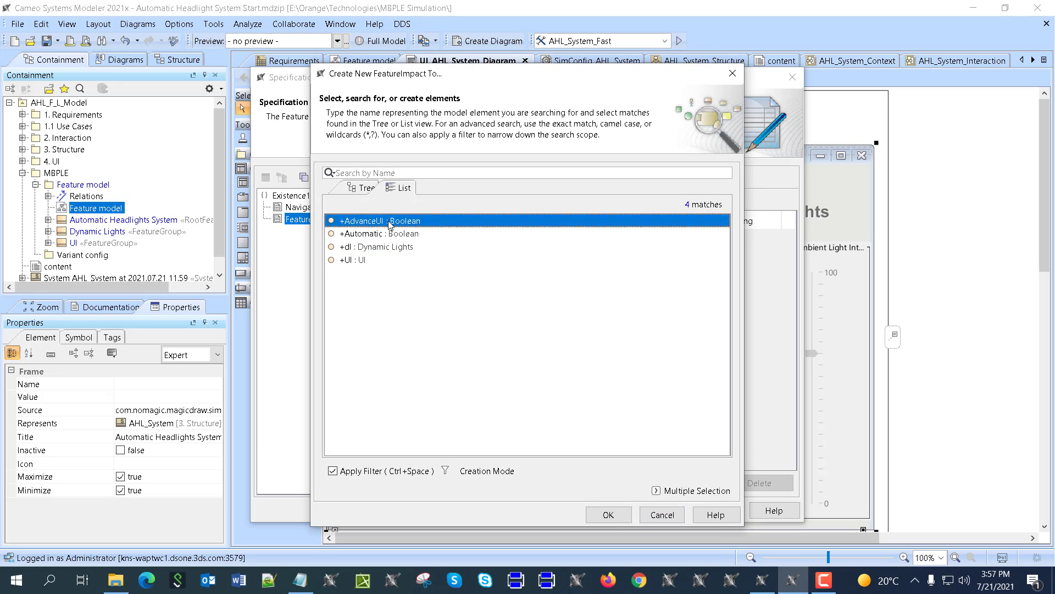
{"action": "left_click", "coordinate": [611, 517]}
{"action": "left_click", "coordinate": [486, 276]}
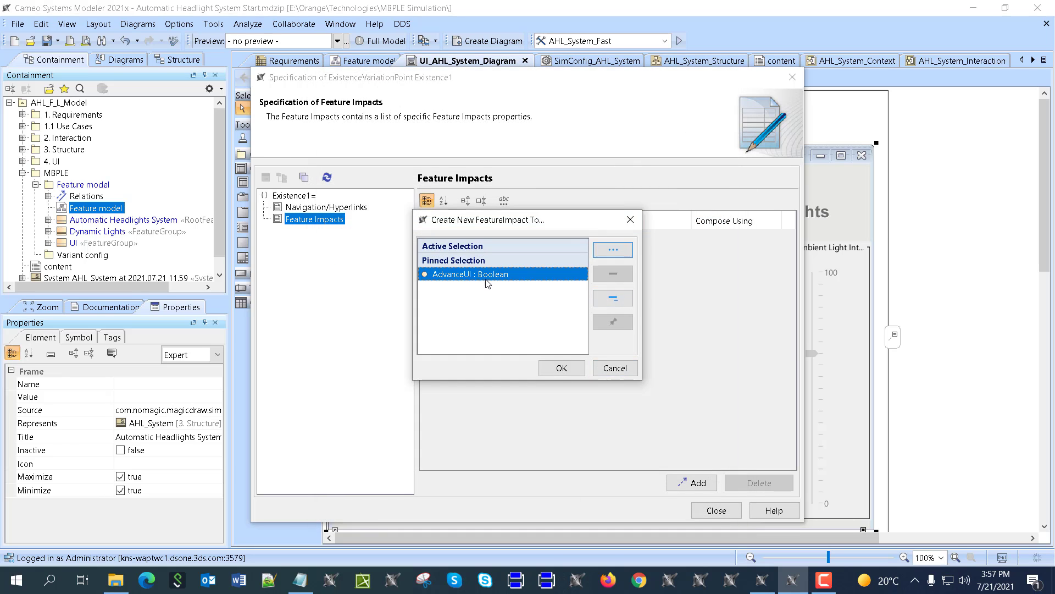
{"action": "left_click", "coordinate": [559, 368]}
{"action": "left_click", "coordinate": [715, 513]}
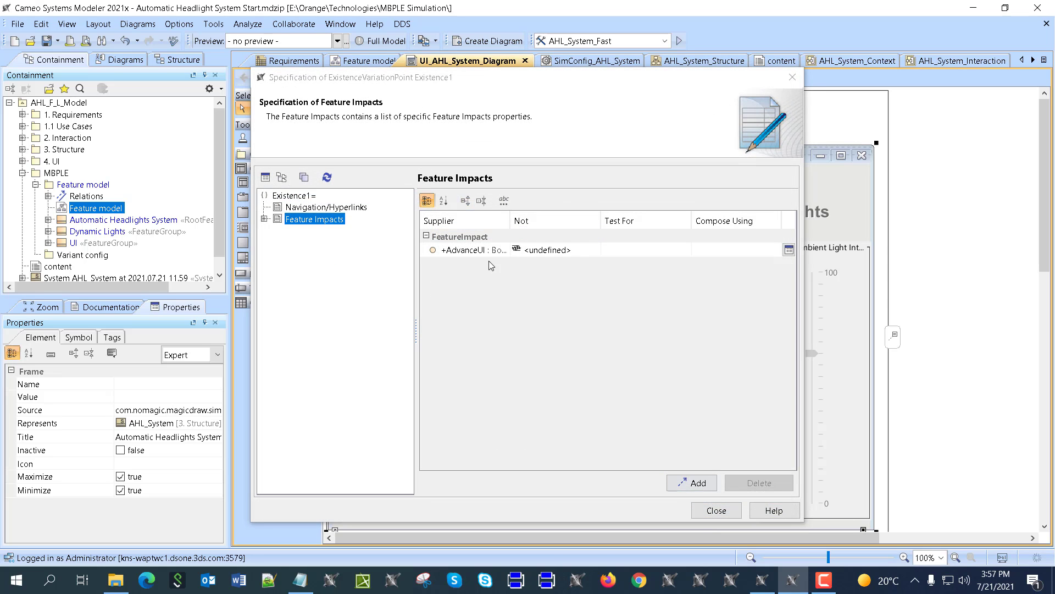
Set Not to false for the AdvanceUI feature impact, and close the variation point's specification
{"action": "left_click", "coordinate": [514, 251]}
{"action": "left_click", "coordinate": [528, 268]}
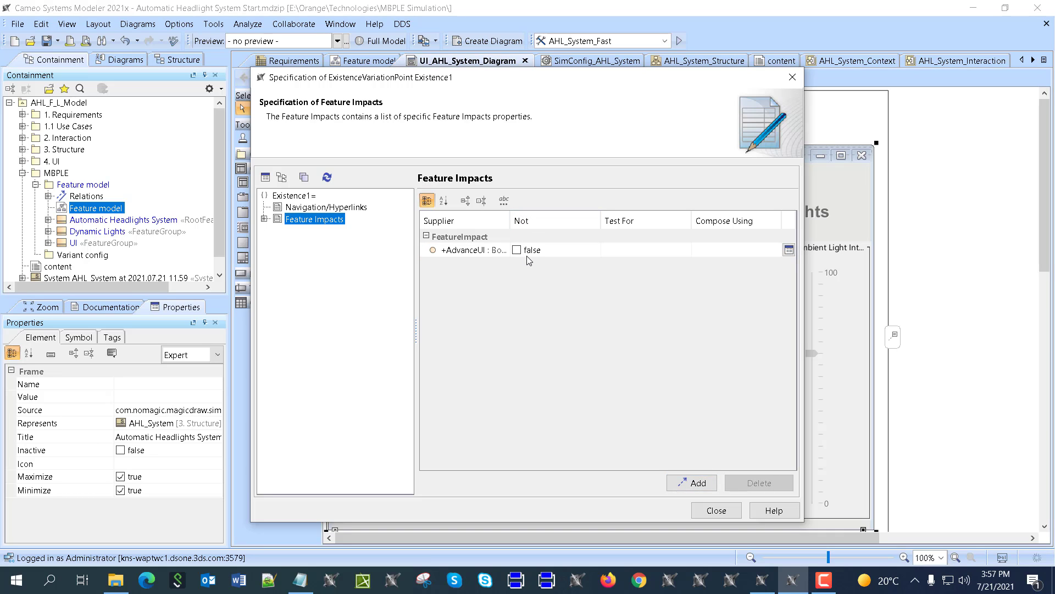
{"action": "left_click", "coordinate": [720, 512]}
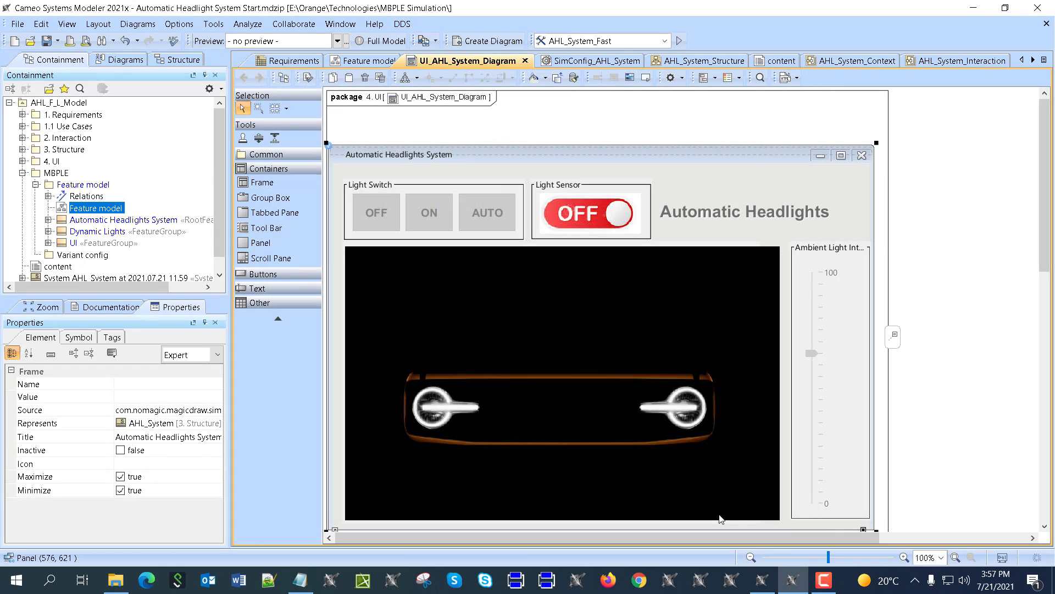
Add an Existence variation point to the small Automatic Headlights System frame below the large one
{"action": "scroll", "coordinate": [454, 150], "scroll_direction": "down", "scroll_amount": 3}
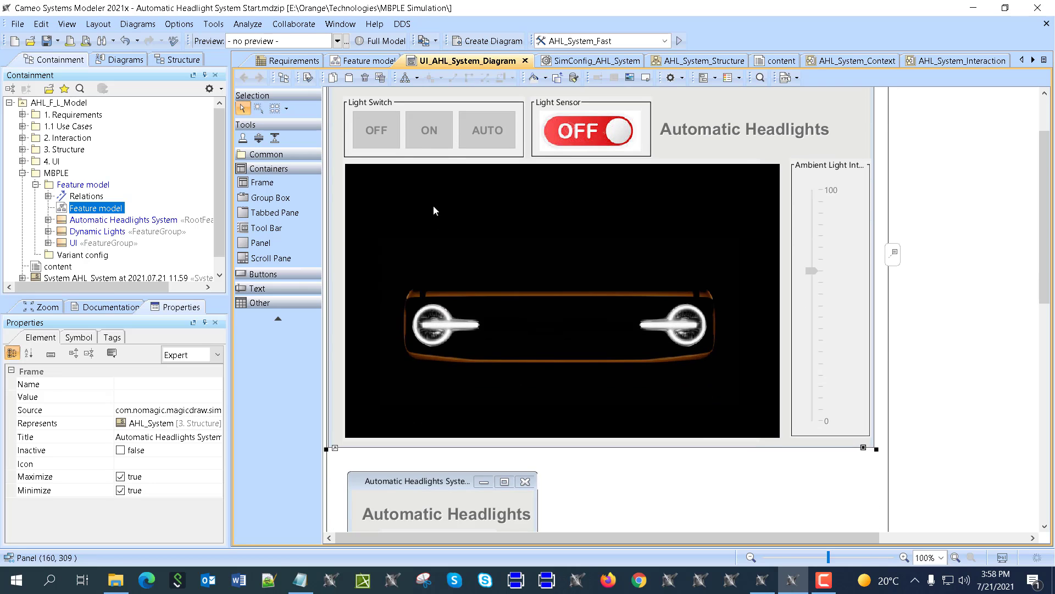
{"action": "scroll", "coordinate": [435, 228], "scroll_direction": "up", "scroll_amount": 3}
{"action": "scroll", "coordinate": [390, 137], "scroll_direction": "down", "scroll_amount": 6}
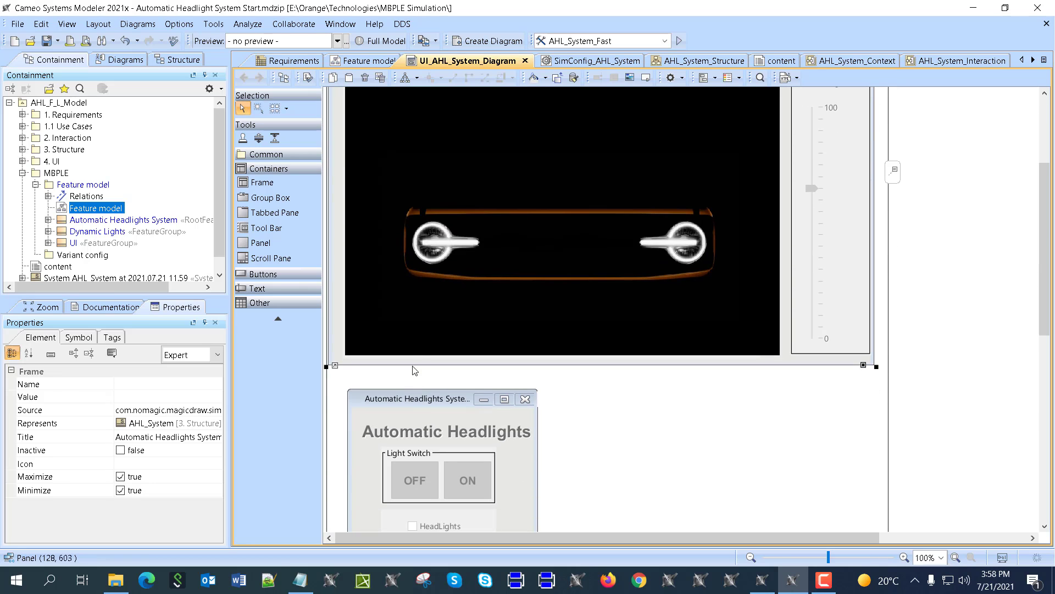
{"action": "right_click", "coordinate": [411, 402]}
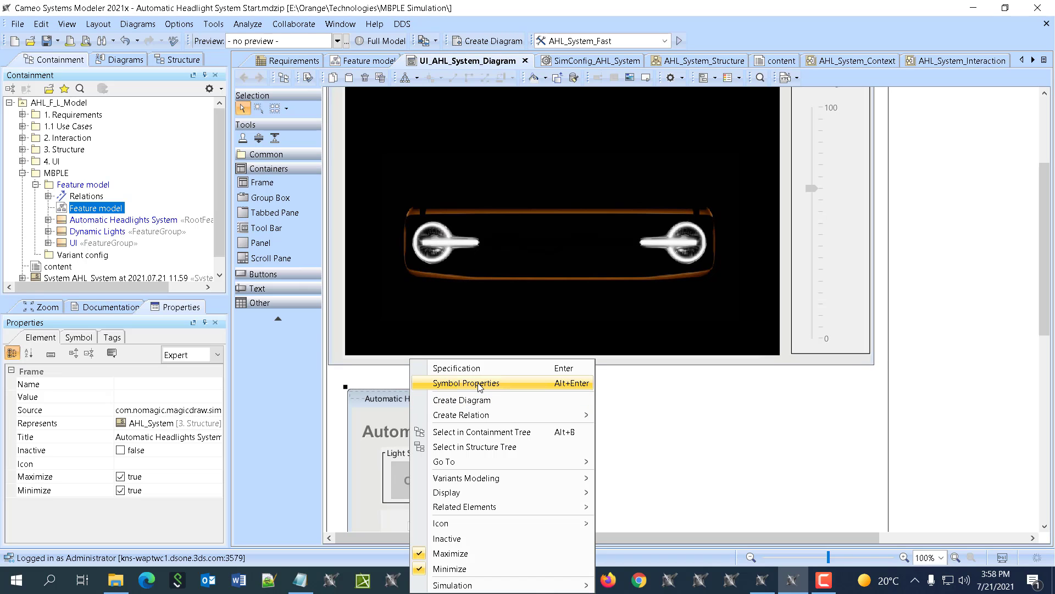
{"action": "mouse_move", "coordinate": [471, 491]}
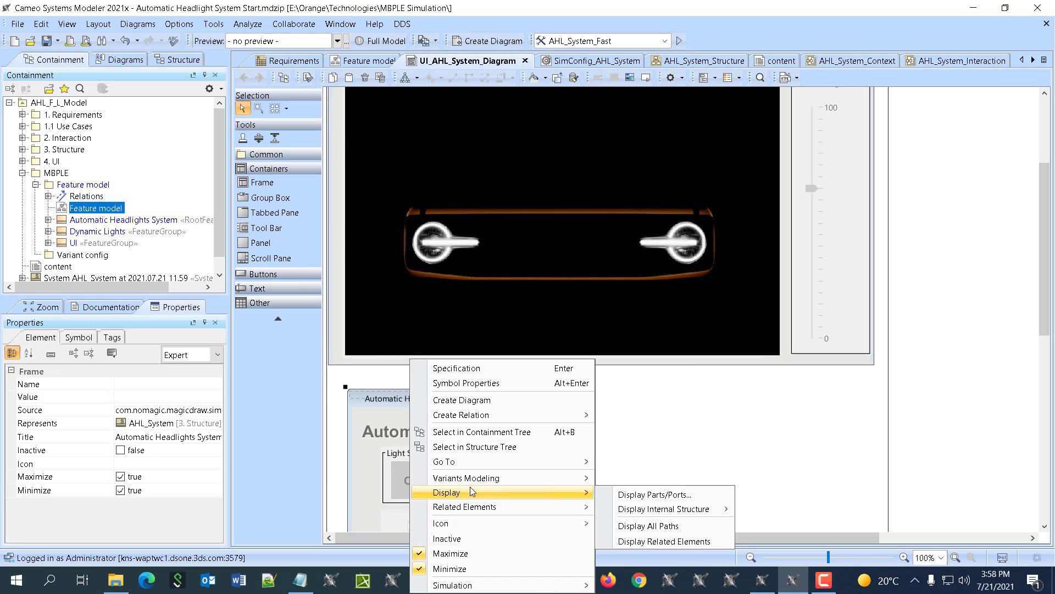
{"action": "mouse_move", "coordinate": [494, 478]}
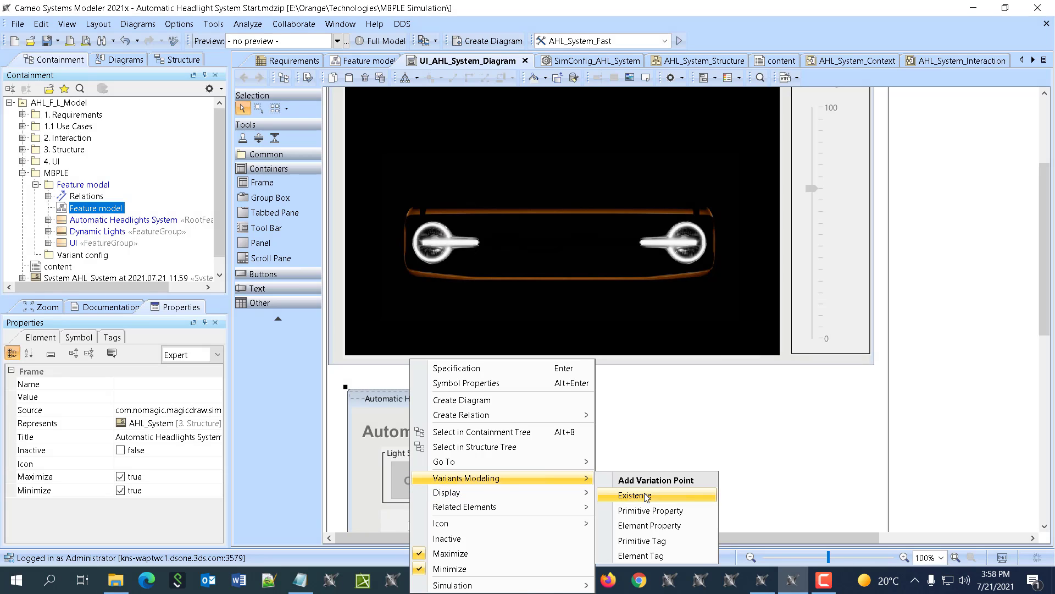
{"action": "left_click", "coordinate": [646, 496]}
Create a feature impact from the small frame's existence variation point to AdvanceUI : Boolean, with Not set to true
{"action": "left_click", "coordinate": [303, 220]}
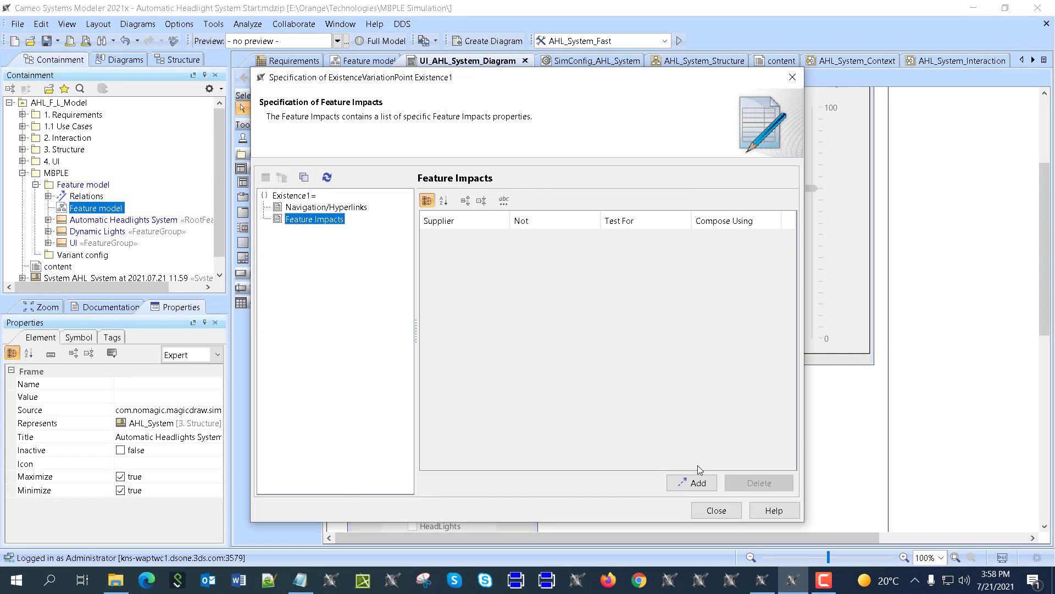
{"action": "left_click", "coordinate": [694, 482]}
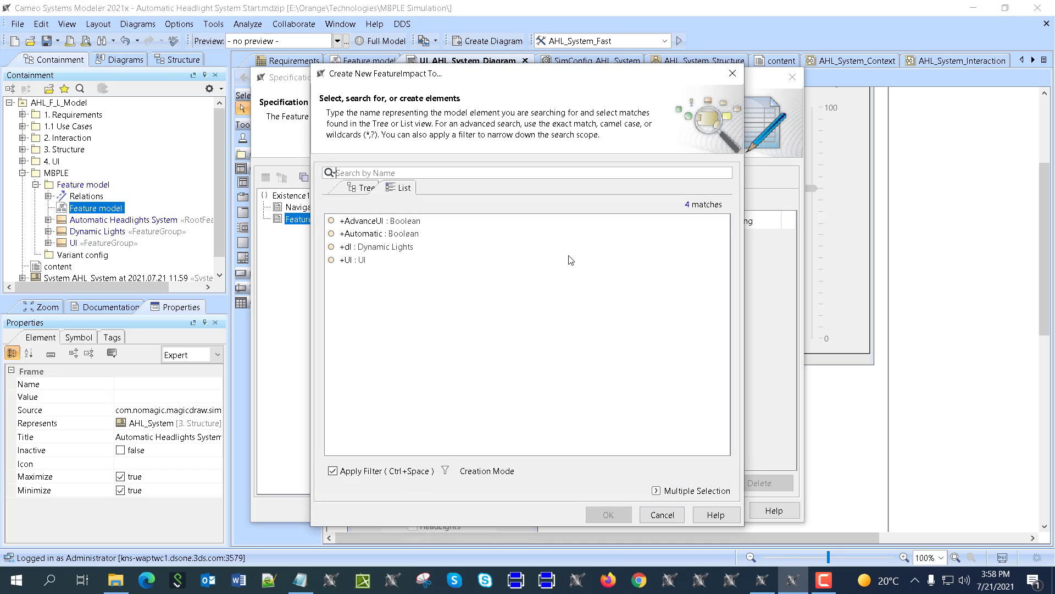
{"action": "left_click", "coordinate": [372, 222]}
{"action": "left_click", "coordinate": [605, 515]}
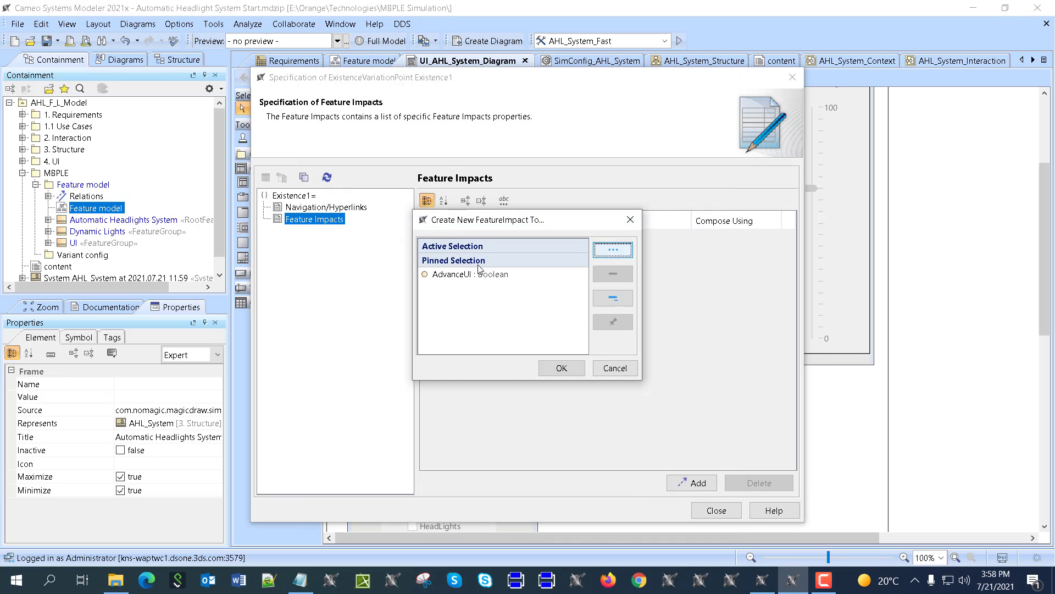
{"action": "left_click", "coordinate": [473, 274]}
{"action": "left_click", "coordinate": [559, 368]}
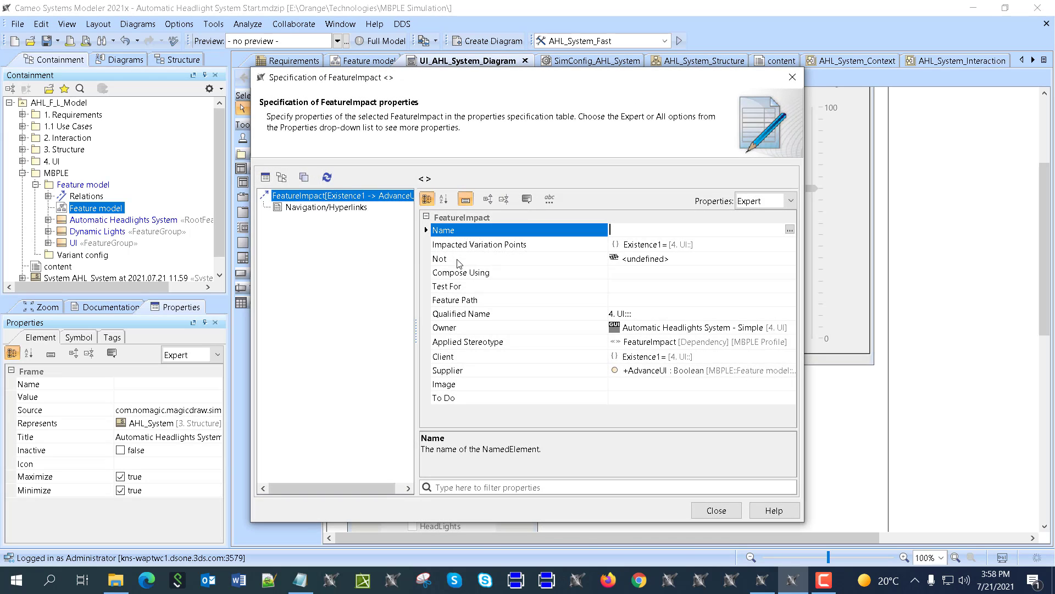
{"action": "left_click", "coordinate": [713, 511]}
{"action": "left_click", "coordinate": [519, 251]}
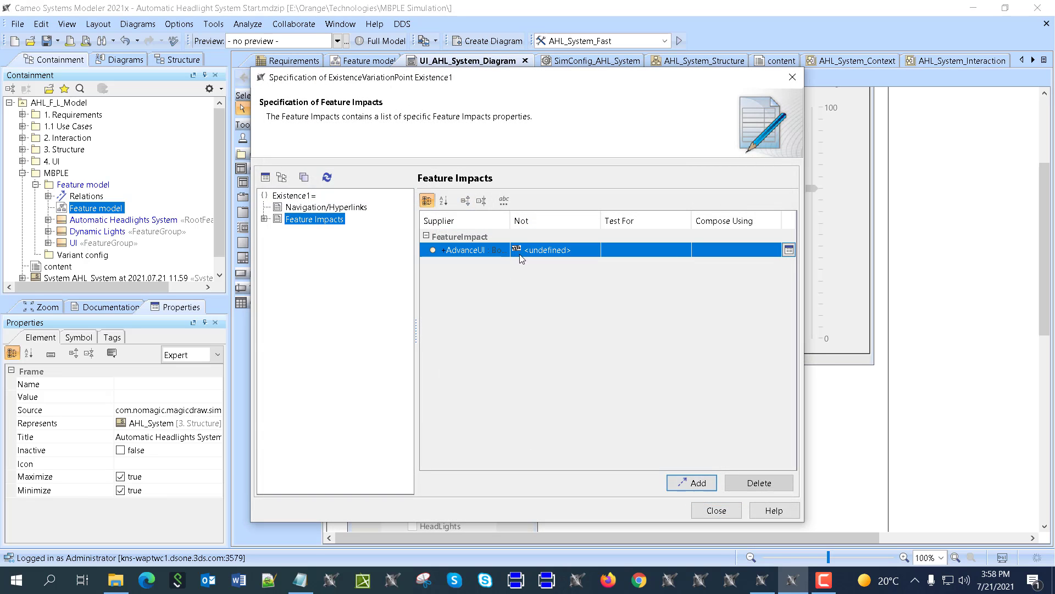
{"action": "left_click", "coordinate": [517, 250]}
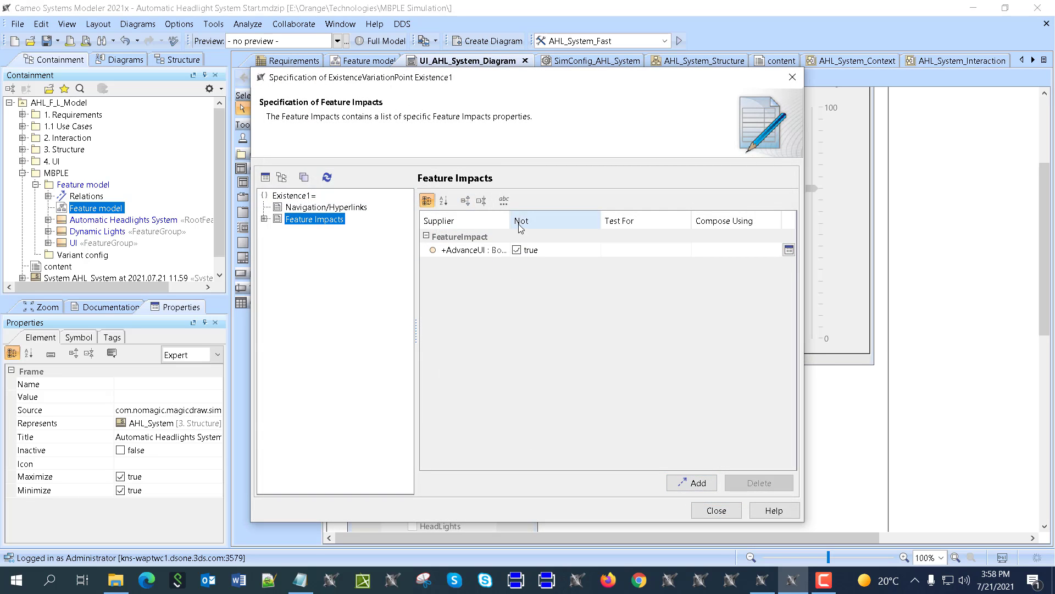
Close the existence variation point's specification and look over both Automatic Headlights System frames in the UI diagram
{"action": "left_click", "coordinate": [715, 510]}
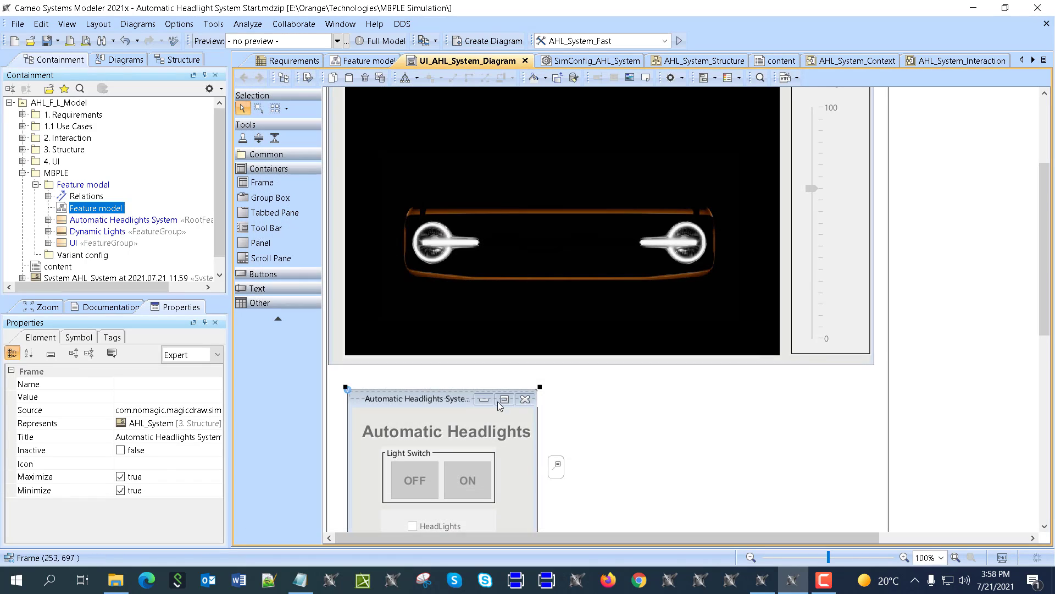
{"action": "scroll", "coordinate": [398, 408], "scroll_direction": "down", "scroll_amount": 3}
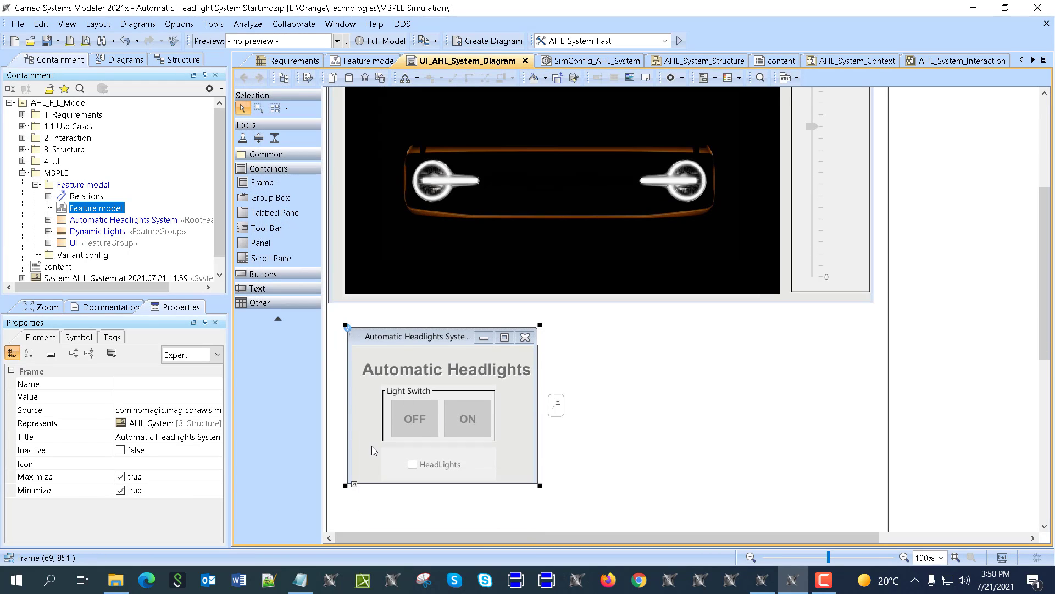
{"action": "scroll", "coordinate": [372, 447], "scroll_direction": "up", "scroll_amount": 10}
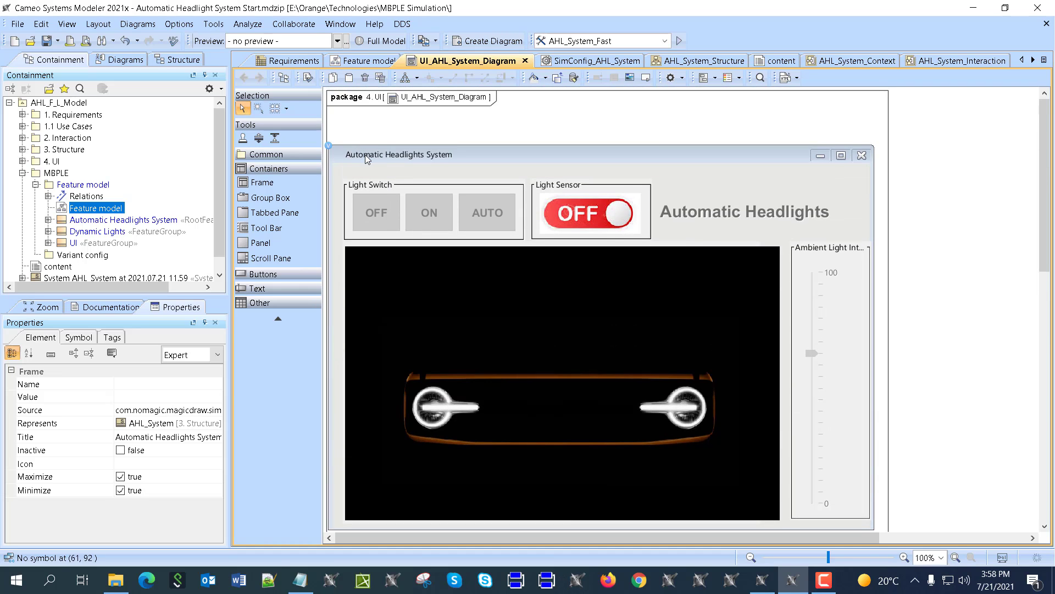
{"action": "scroll", "coordinate": [364, 332], "scroll_direction": "down", "scroll_amount": 6}
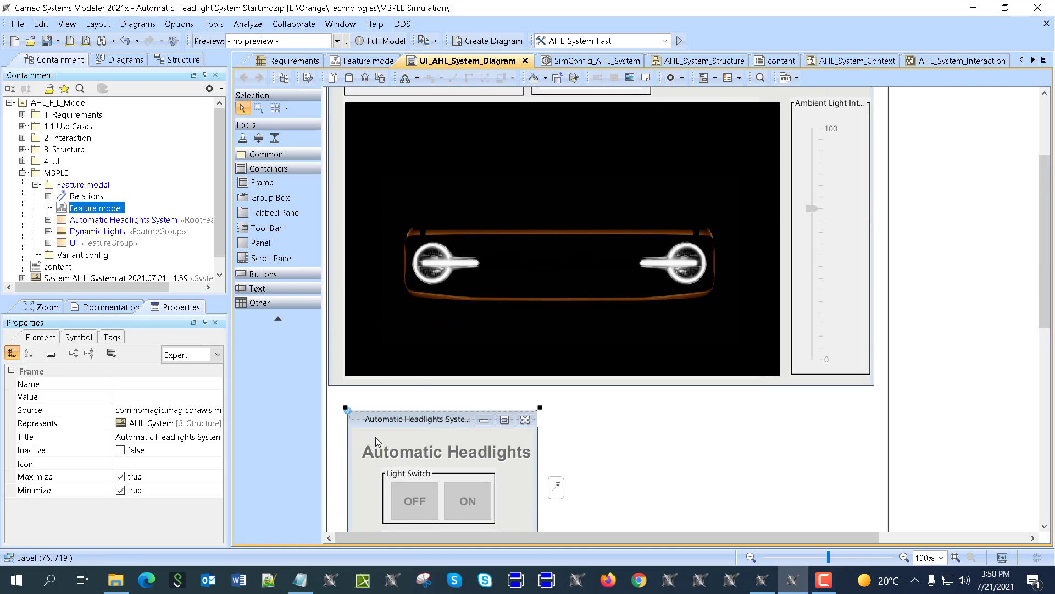
{"action": "scroll", "coordinate": [59, 248], "scroll_direction": "down", "scroll_amount": 2}
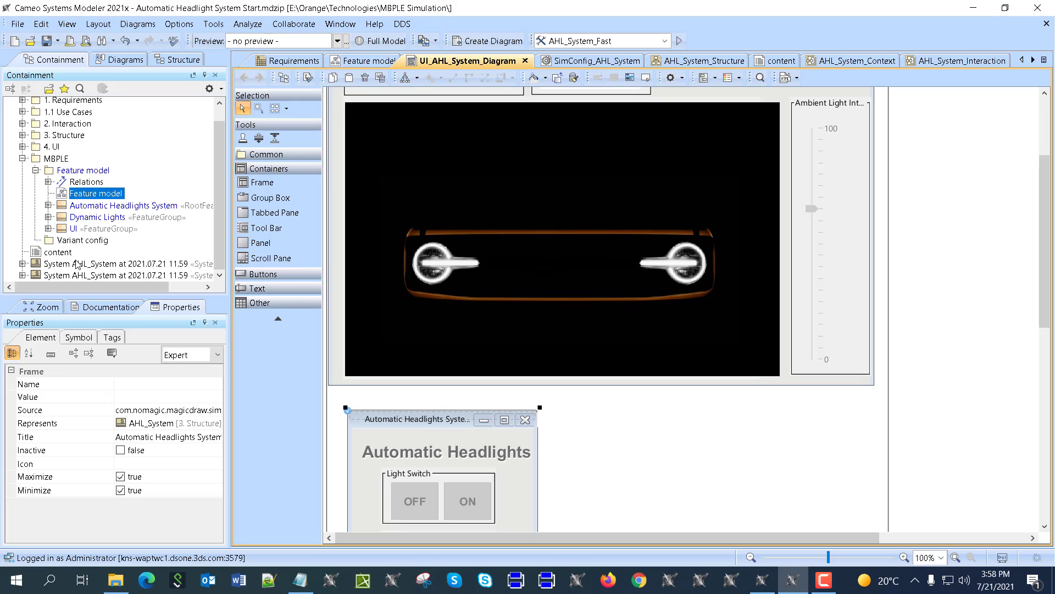
Create an Instance Table in the Variant config package, keeping its default name
{"action": "left_click", "coordinate": [86, 288]}
{"action": "left_click", "coordinate": [78, 241]}
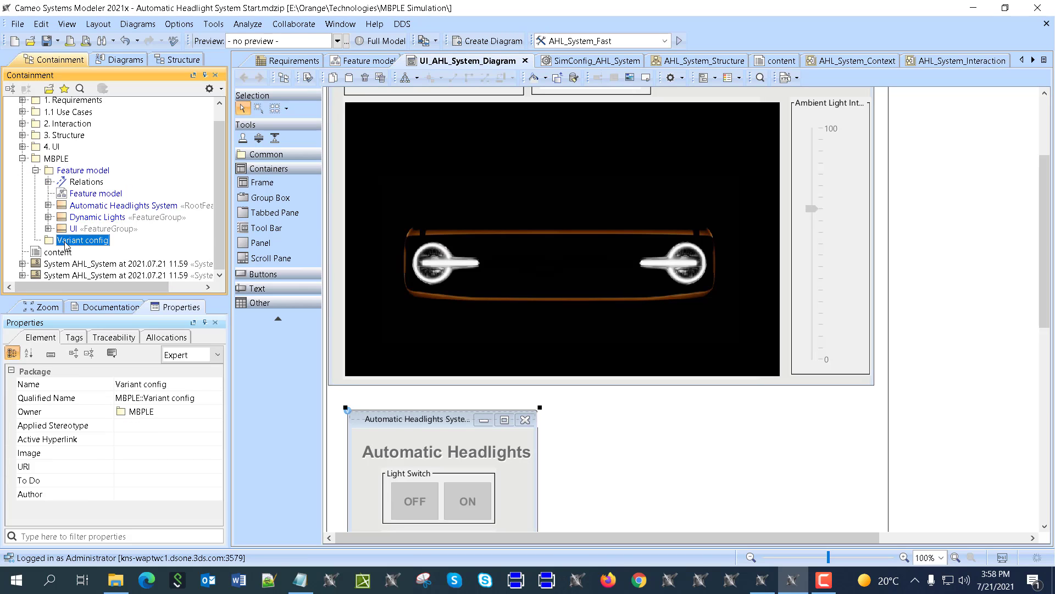
{"action": "left_click", "coordinate": [455, 41]}
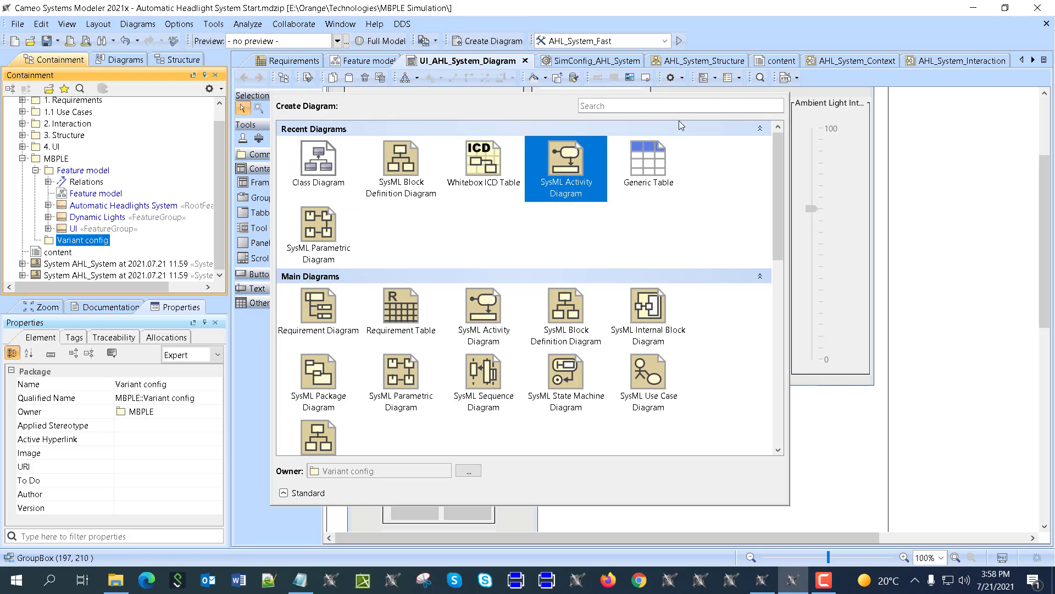
{"action": "type", "text": "instance"}
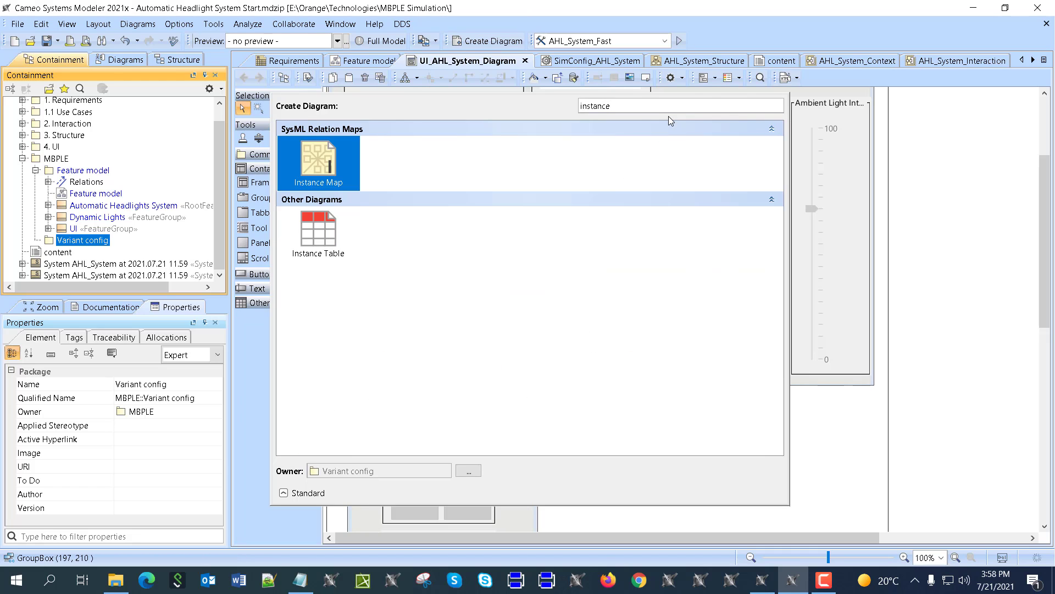
{"action": "double_click", "coordinate": [318, 231]}
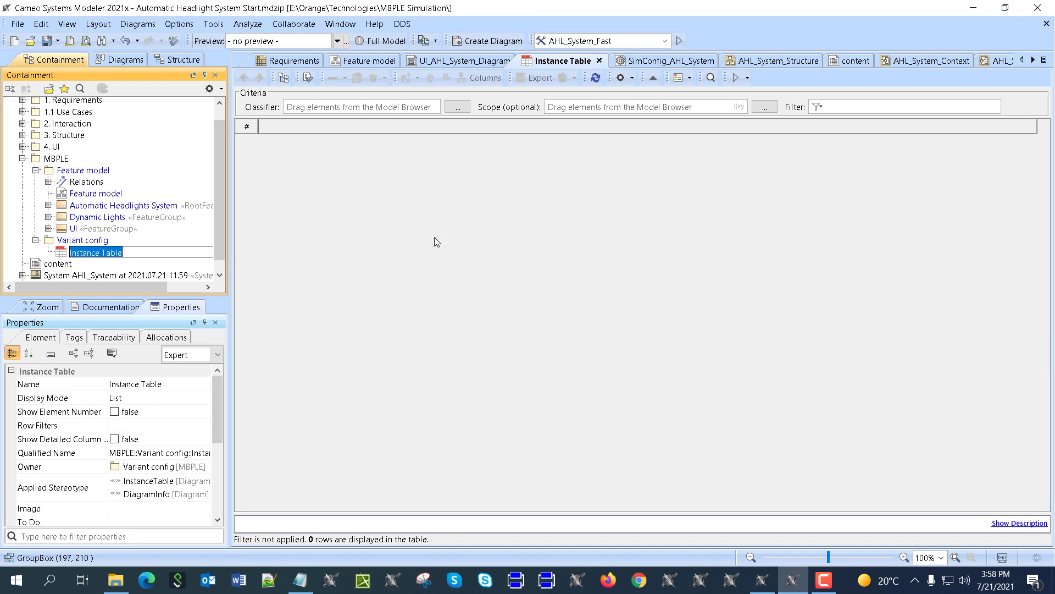
{"action": "key", "text": "Return"}
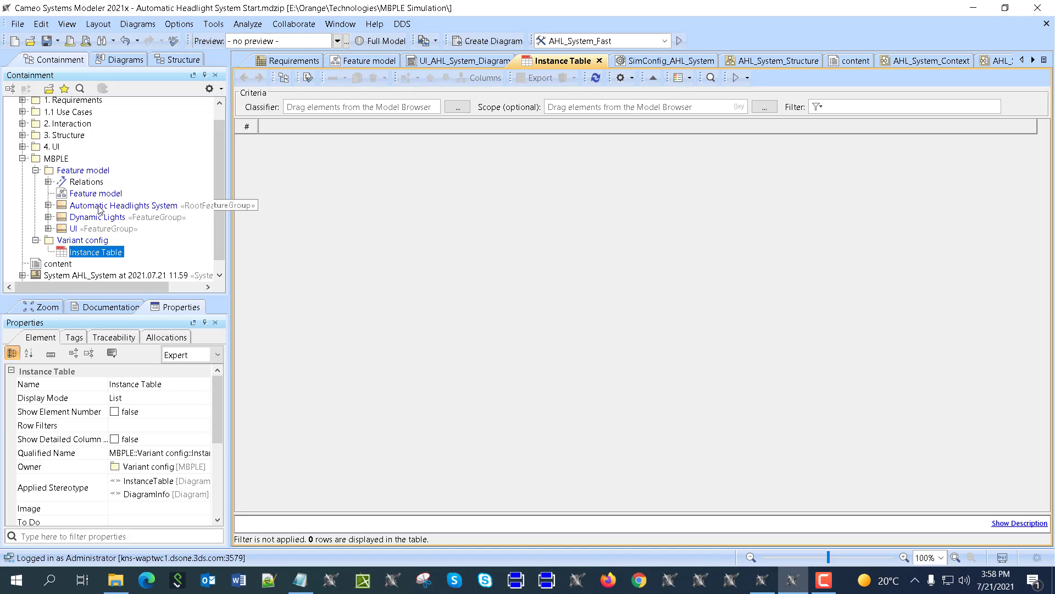
Set the table's classifier to the Automatic Headlights System root feature group and its scope to the Variant config package
{"action": "left_click_drag", "start_coordinate": [101, 208], "coordinate": [365, 109]}
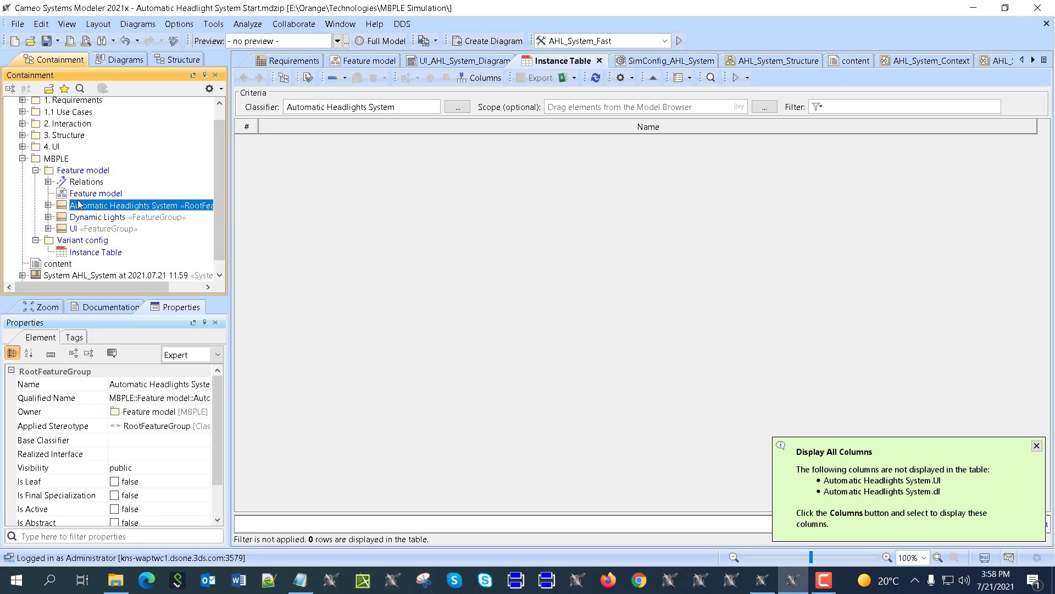
{"action": "left_click", "coordinate": [74, 242]}
{"action": "left_click_drag", "start_coordinate": [564, 119], "coordinate": [567, 109]}
{"action": "left_click", "coordinate": [1038, 446]}
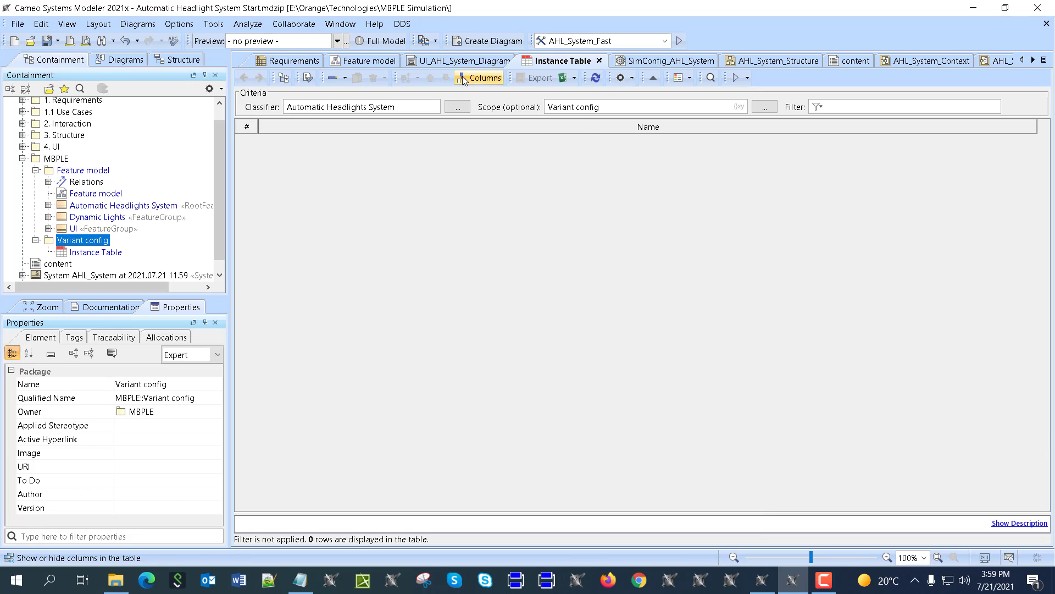
Show the UI AdvanceUI and dl Automatic property columns in the table, placing dl.Automatic before UI.AdvanceUI
{"action": "left_click", "coordinate": [480, 77]}
{"action": "left_click", "coordinate": [500, 157]}
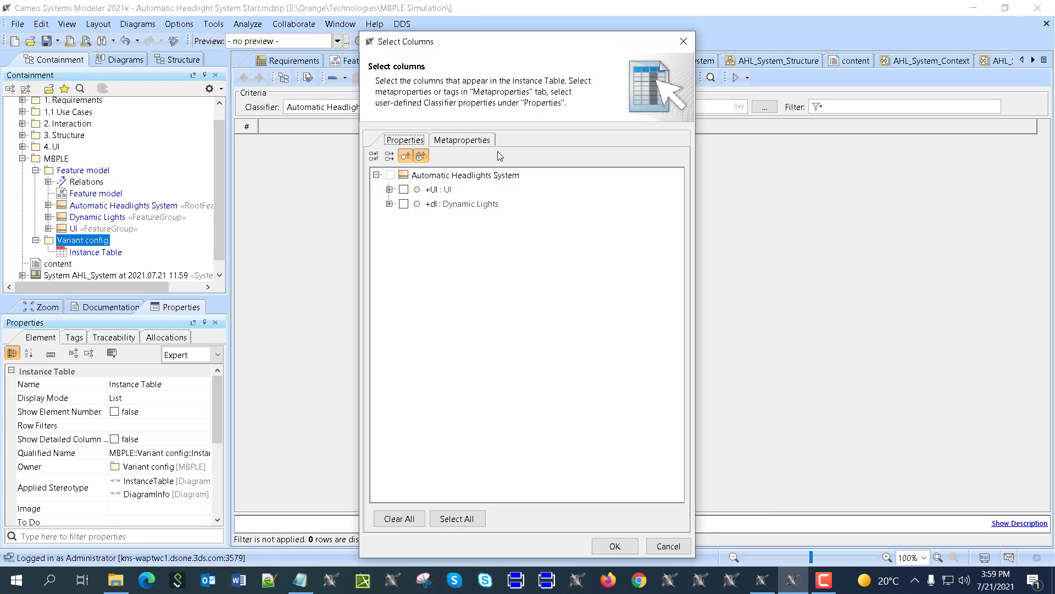
{"action": "left_click", "coordinate": [389, 189]}
{"action": "left_click", "coordinate": [419, 207]}
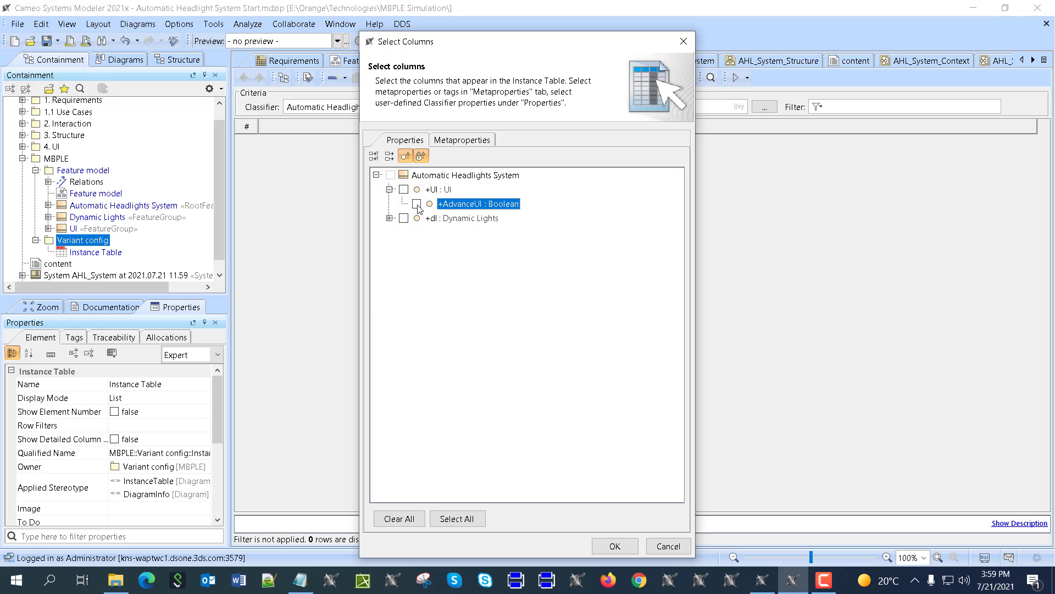
{"action": "left_click", "coordinate": [390, 218]}
{"action": "left_click", "coordinate": [416, 233]}
{"action": "left_click", "coordinate": [607, 545]}
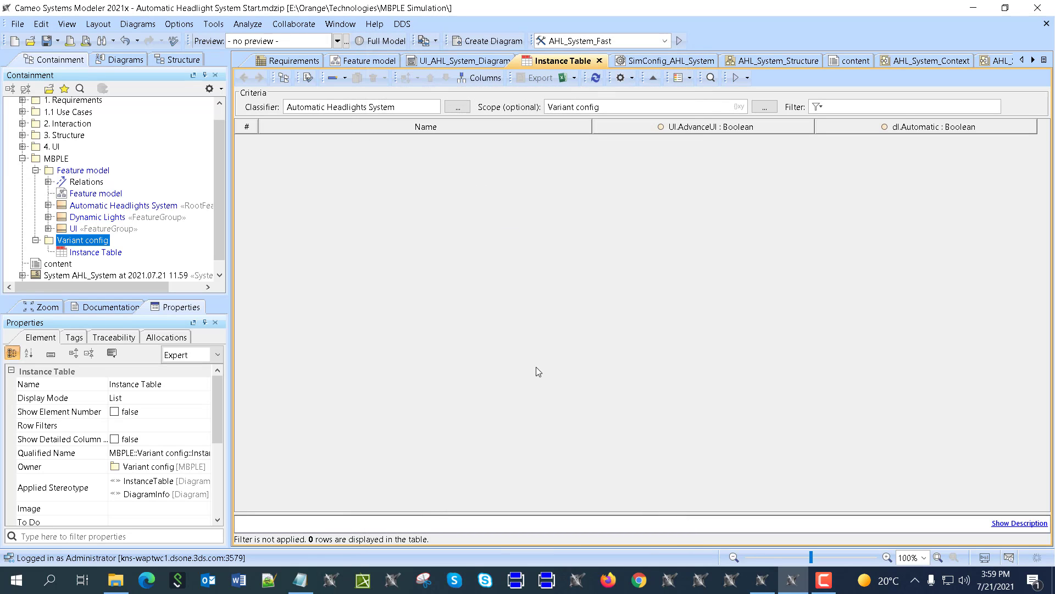
{"action": "left_click", "coordinate": [856, 124]}
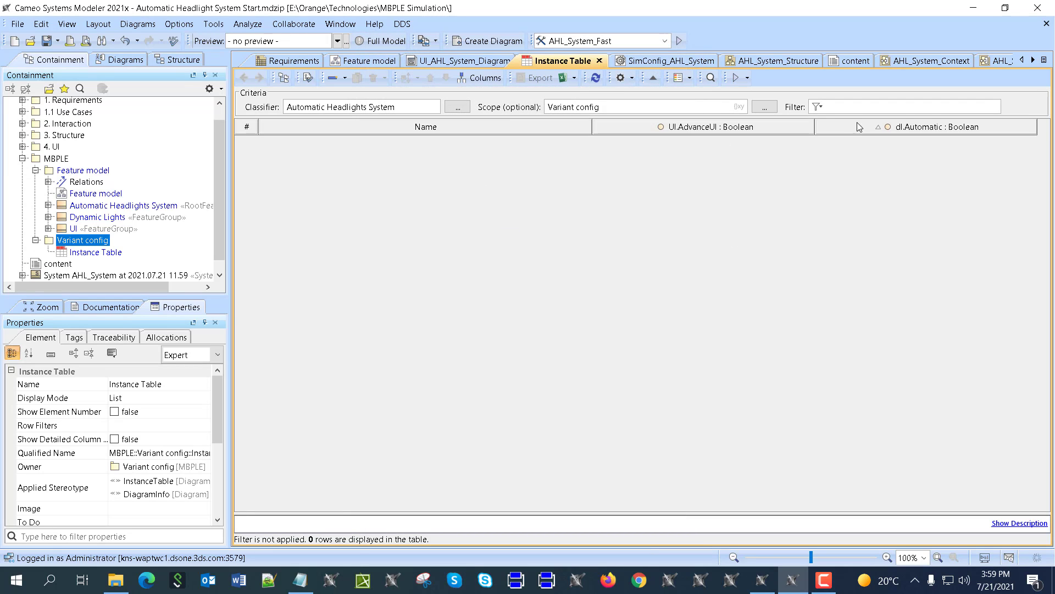
{"action": "left_click_drag", "start_coordinate": [856, 125], "coordinate": [429, 127]}
Create four Automatic Headlights System instances with parts in the instance table
{"action": "left_click", "coordinate": [345, 78]}
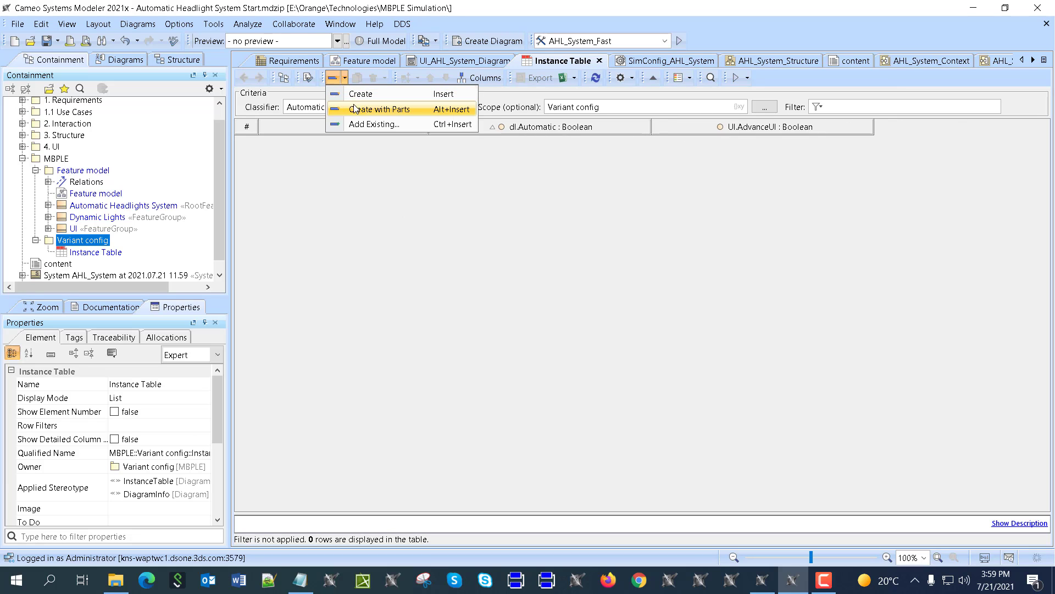
{"action": "left_click", "coordinate": [358, 107]}
{"action": "left_click", "coordinate": [345, 78]}
{"action": "left_click", "coordinate": [357, 109]}
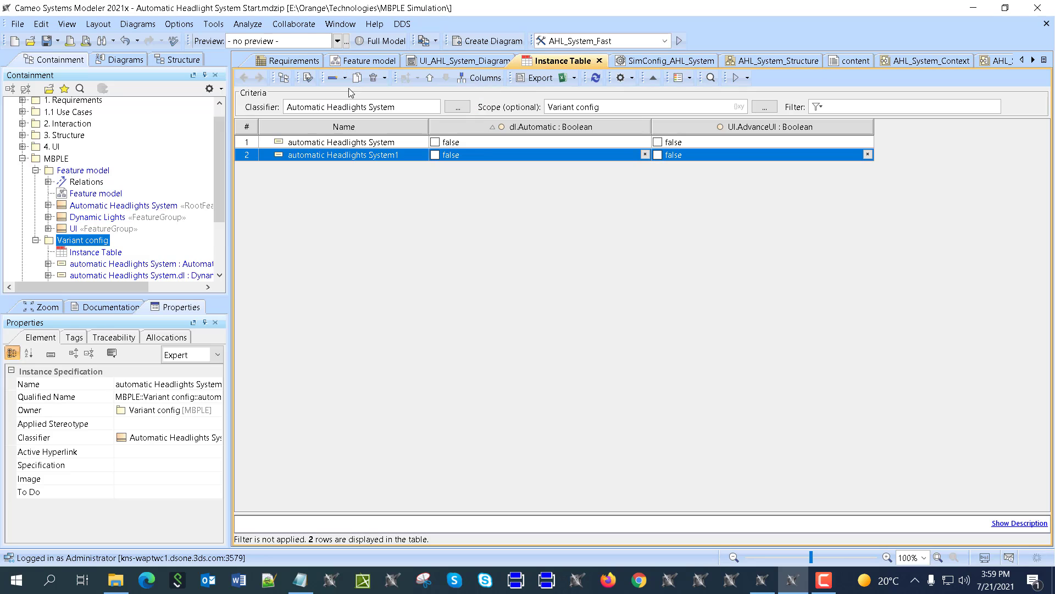
{"action": "left_click", "coordinate": [345, 78]}
{"action": "left_click", "coordinate": [358, 110]}
{"action": "left_click", "coordinate": [345, 78]}
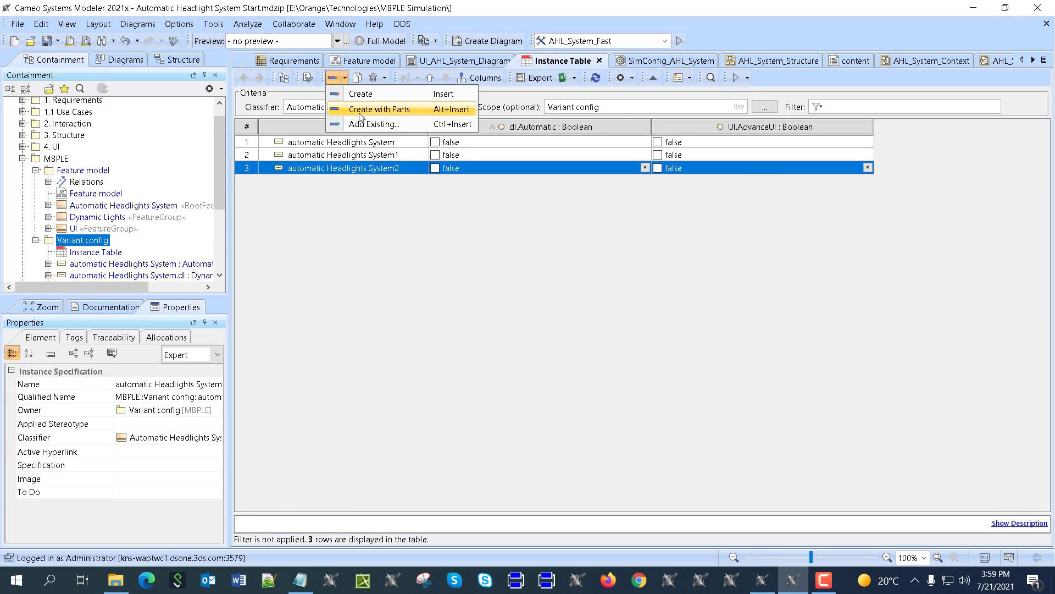
{"action": "left_click", "coordinate": [360, 110]}
{"action": "left_click", "coordinate": [361, 226]}
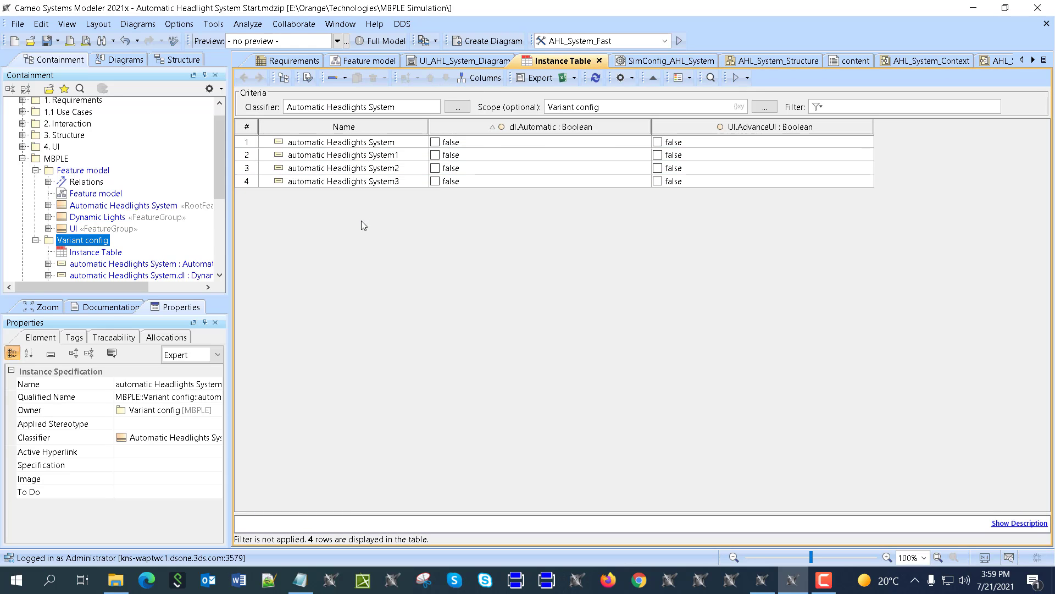
Set dl.Automatic to true for the first two instances and UI.AdvanceUI to true for the second and fourth
{"action": "left_click", "coordinate": [435, 144]}
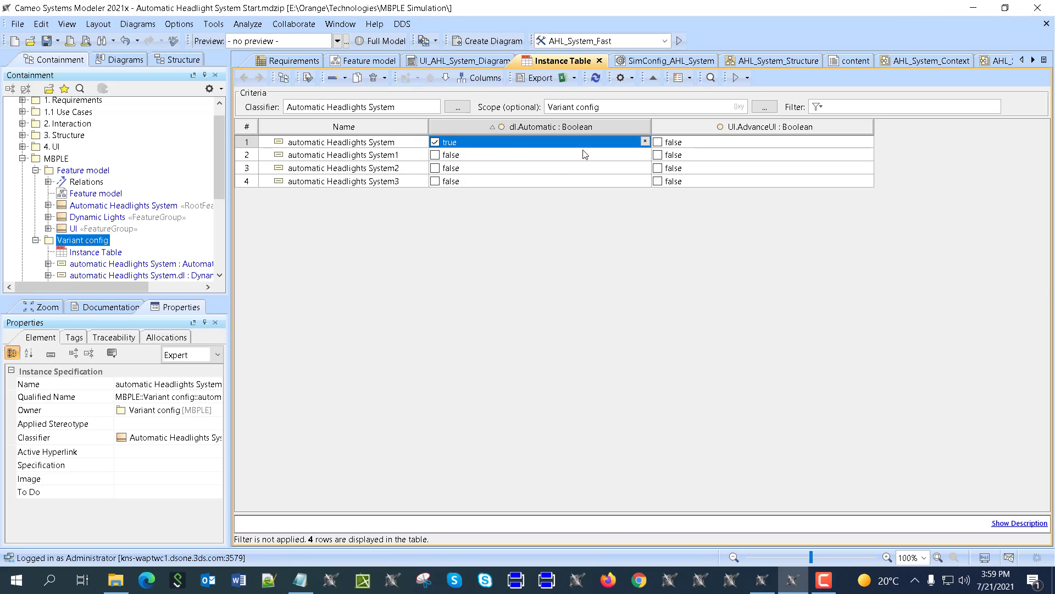
{"action": "left_click", "coordinate": [435, 155]}
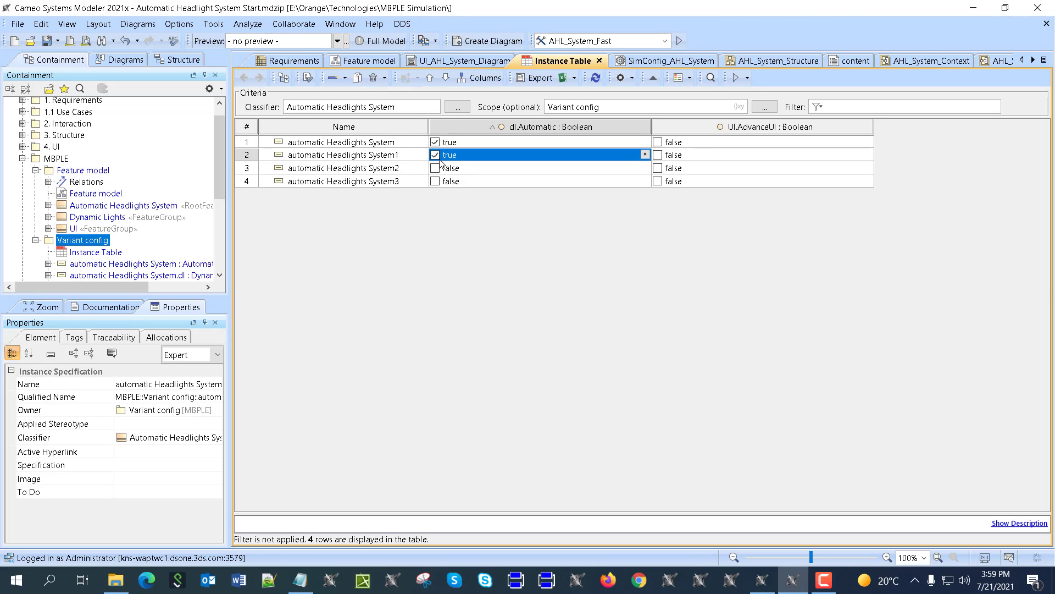
{"action": "left_click", "coordinate": [657, 155]}
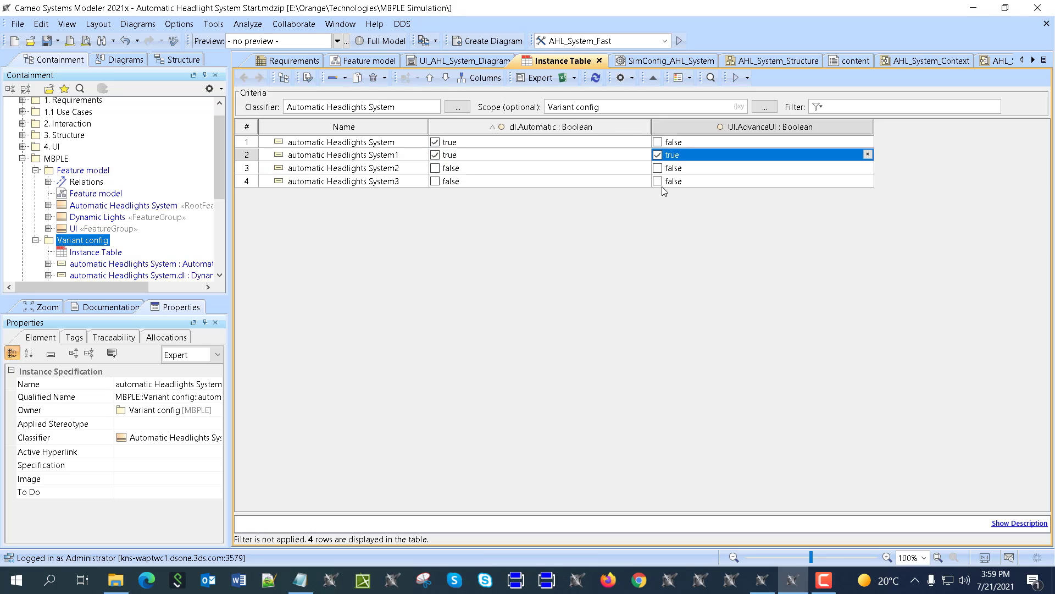
{"action": "left_click", "coordinate": [657, 182]}
{"action": "left_click", "coordinate": [574, 351]}
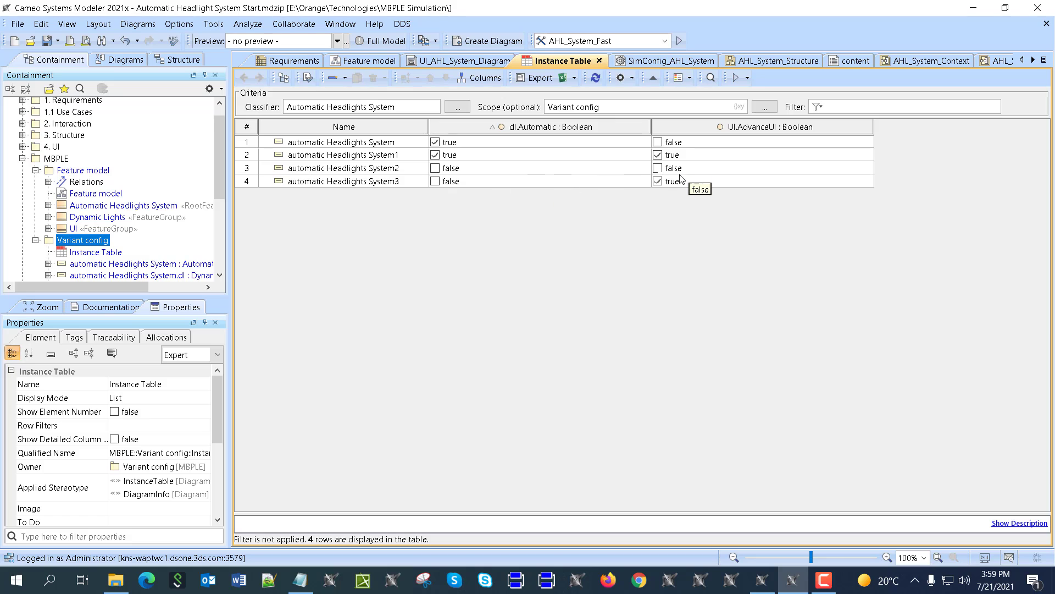
Change UI.AdvanceUI to true for the first and third instances and to false for the second and fourth
{"action": "left_click", "coordinate": [308, 144]}
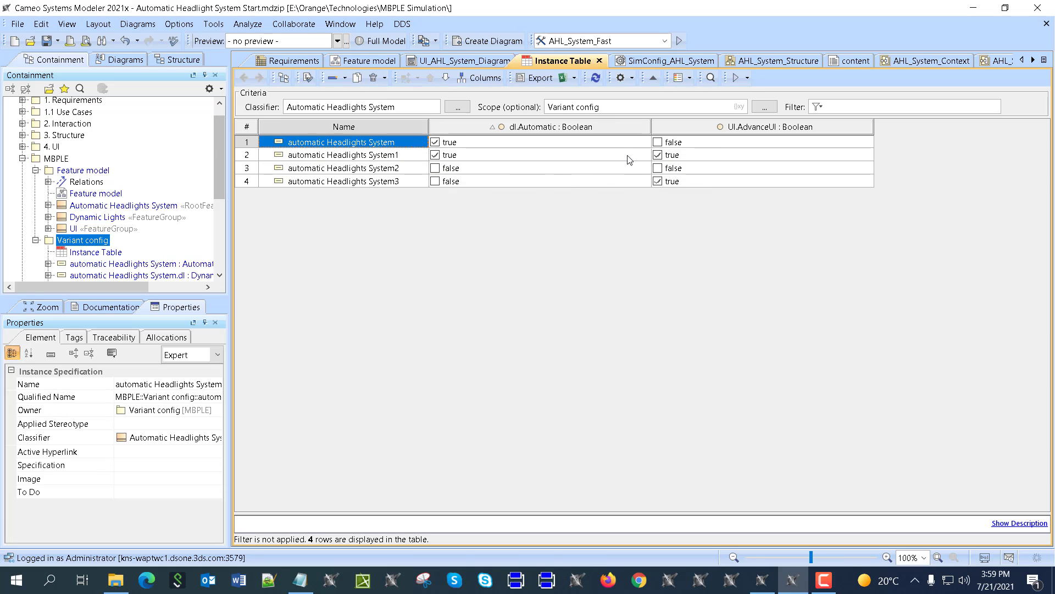
{"action": "left_click", "coordinate": [657, 142]}
{"action": "left_click", "coordinate": [658, 155]}
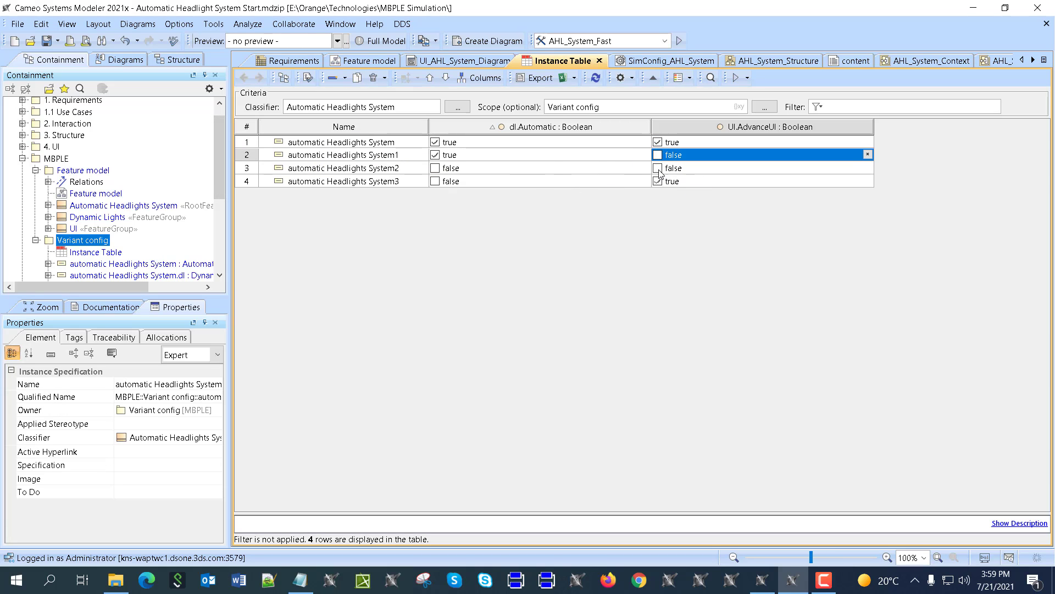
{"action": "left_click", "coordinate": [657, 168]}
{"action": "left_click", "coordinate": [657, 182]}
{"action": "left_click", "coordinate": [616, 251]}
Rename the first instance "Automati - Advance UI" and the second "Automatic - Simple UI"
{"action": "left_click", "coordinate": [338, 144]}
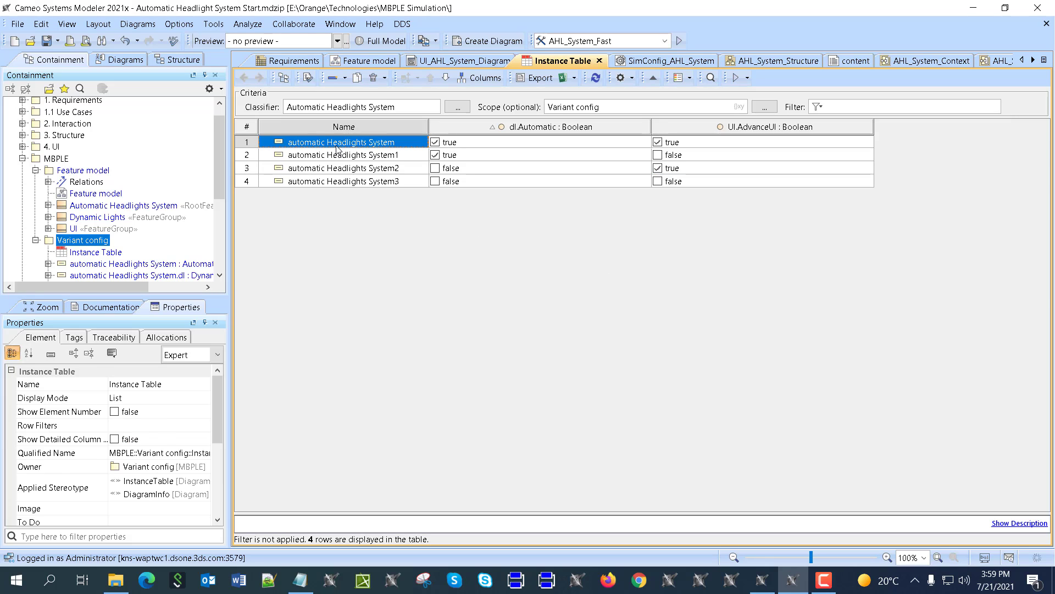
{"action": "left_click", "coordinate": [337, 144]}
{"action": "type", "text": "Automat"}
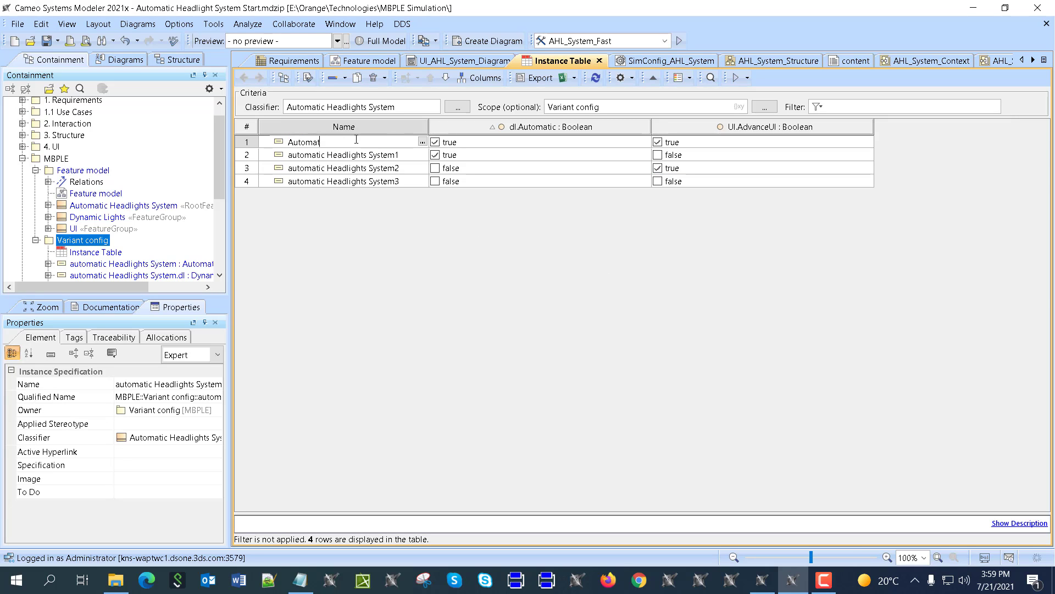
{"action": "type", "text": "i"}
{"action": "key", "text": "ctrl+a"}
{"action": "left_click", "coordinate": [352, 142]}
{"action": "left_click", "coordinate": [363, 159]}
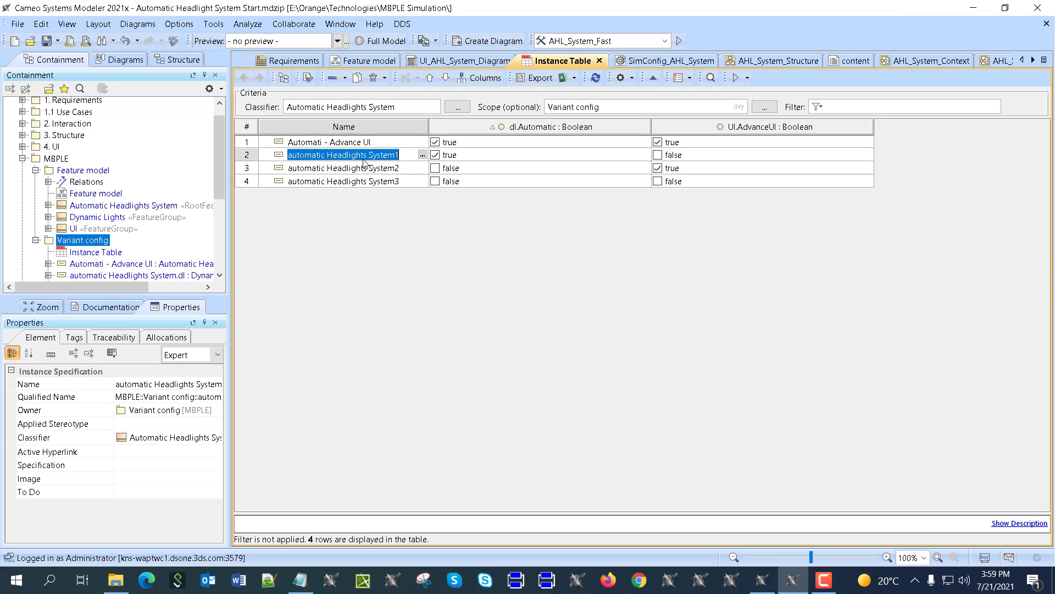
{"action": "type", "text": "Automatic - Simple UI"}
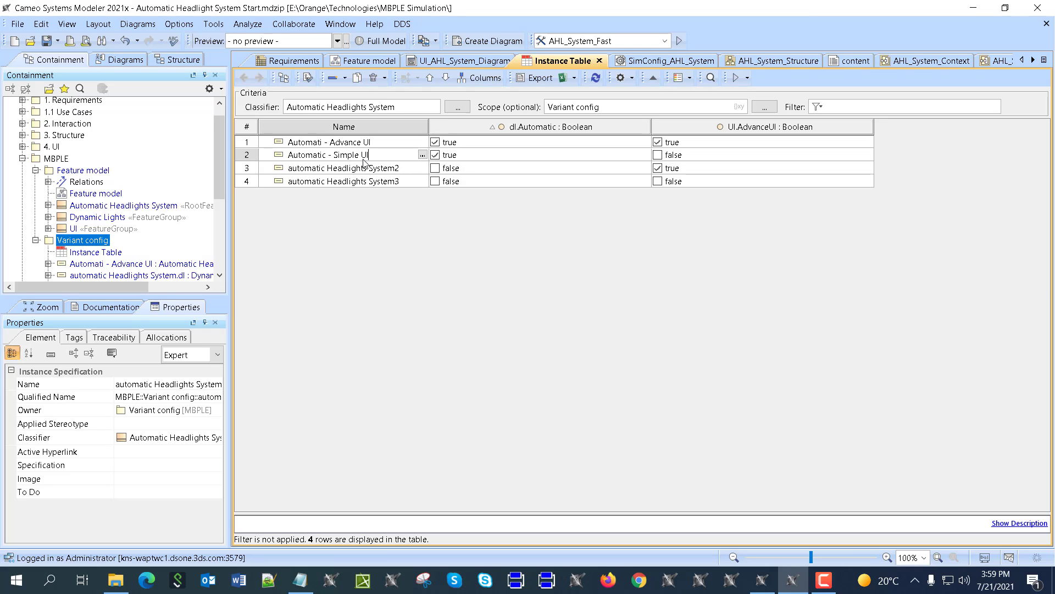
Rename the third instance "Non automatic - Advance UI" and the fourth "Non automatic - Simple UI"
{"action": "left_click", "coordinate": [322, 175]}
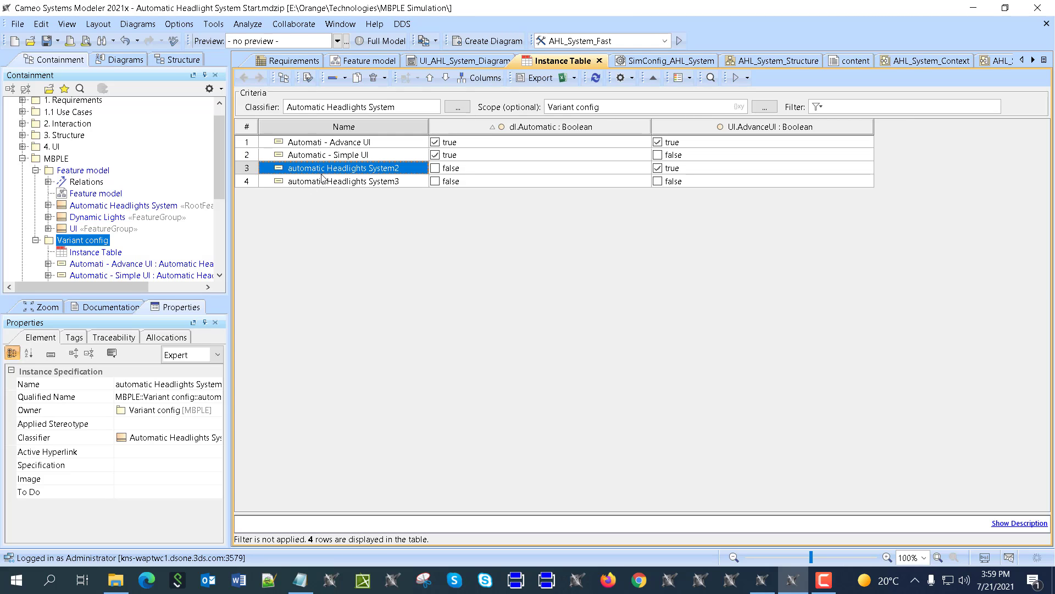
{"action": "type", "text": "non automatic"}
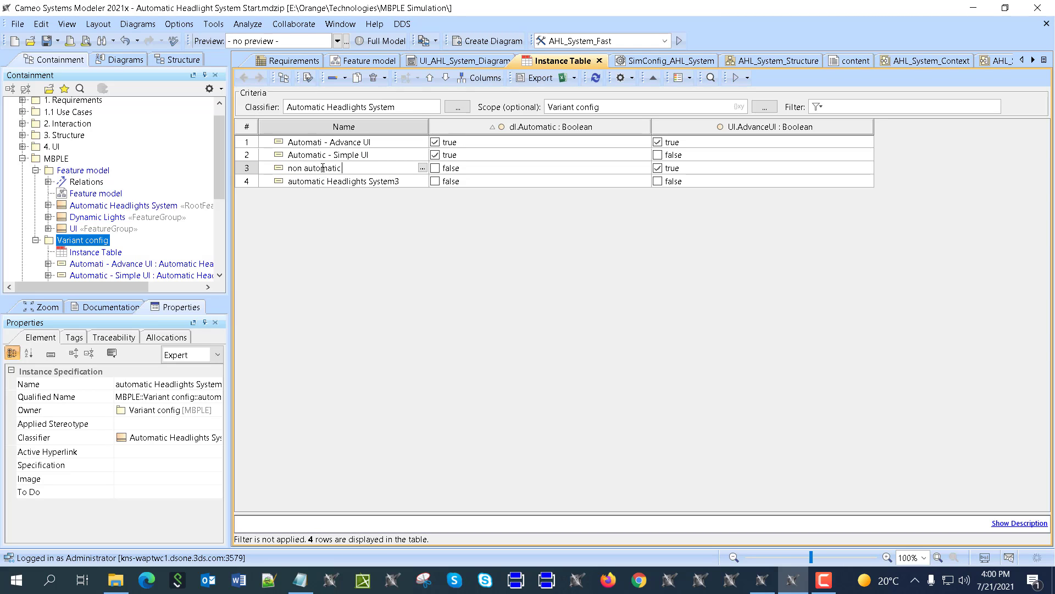
{"action": "type", "text": "N"}
{"action": "left_click", "coordinate": [323, 196]}
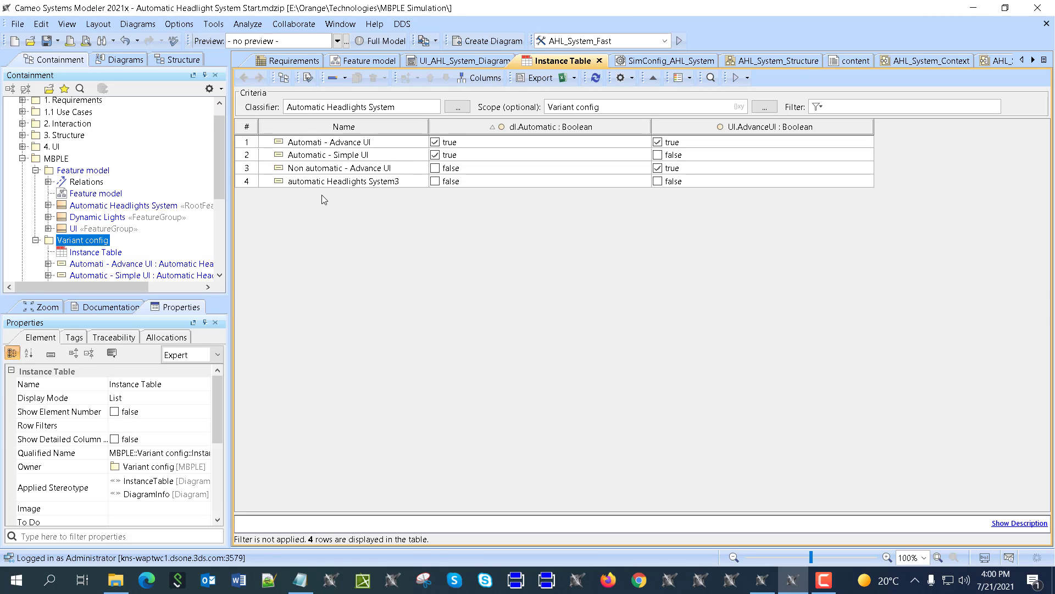
{"action": "left_click", "coordinate": [323, 184]}
{"action": "left_click", "coordinate": [323, 185]}
{"action": "type", "text": "Non automatic - Simple UI"}
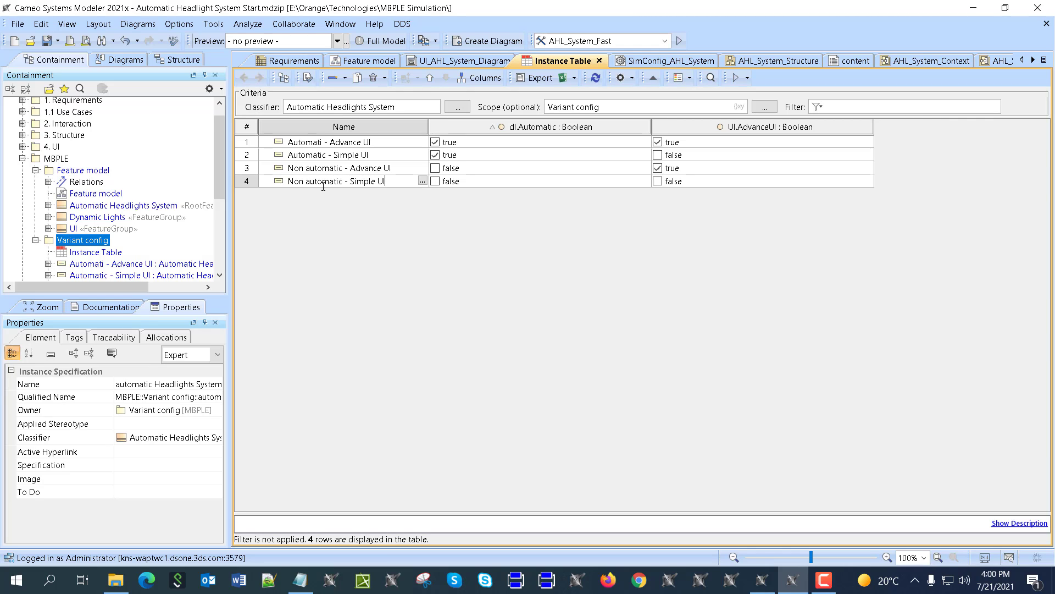
Correct the first instance's name to "Automatic- Advance UI" in the instance table
{"action": "double_click", "coordinate": [326, 142]}
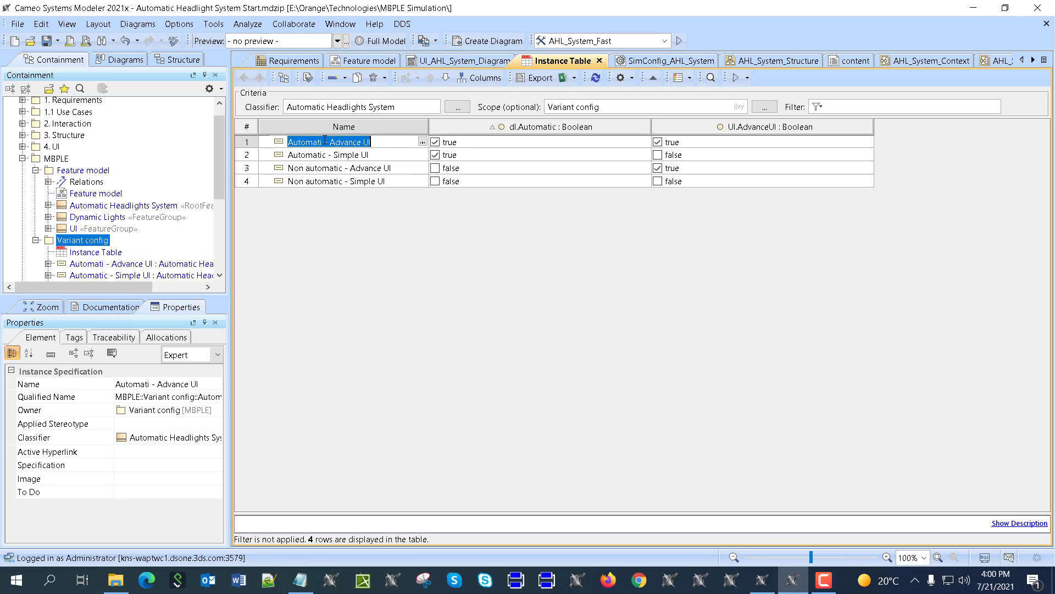
{"action": "double_click", "coordinate": [324, 143]}
{"action": "type", "text": "c"}
{"action": "left_click", "coordinate": [388, 263]}
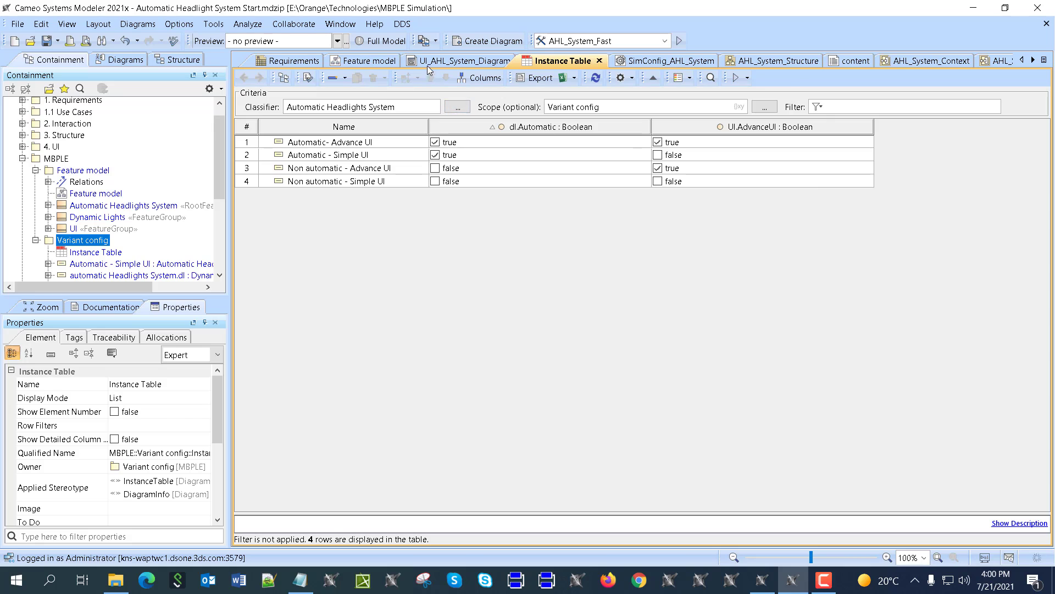
Preview the "Automatic - Simple UI" variant on UI_AHL_System_Diagram and inspect both interface frames
{"action": "left_click", "coordinate": [465, 60]}
{"action": "scroll", "coordinate": [404, 518], "scroll_direction": "up", "scroll_amount": 3}
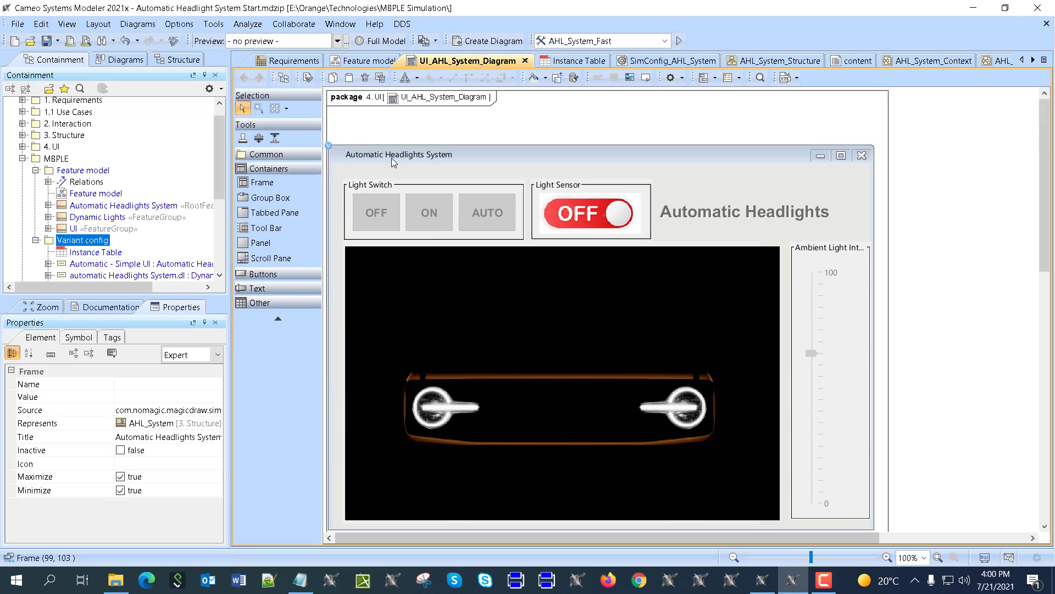
{"action": "scroll", "coordinate": [391, 157], "scroll_direction": "down", "scroll_amount": 1}
{"action": "scroll", "coordinate": [394, 184], "scroll_direction": "up", "scroll_amount": 1}
{"action": "scroll", "coordinate": [394, 183], "scroll_direction": "up", "scroll_amount": 1}
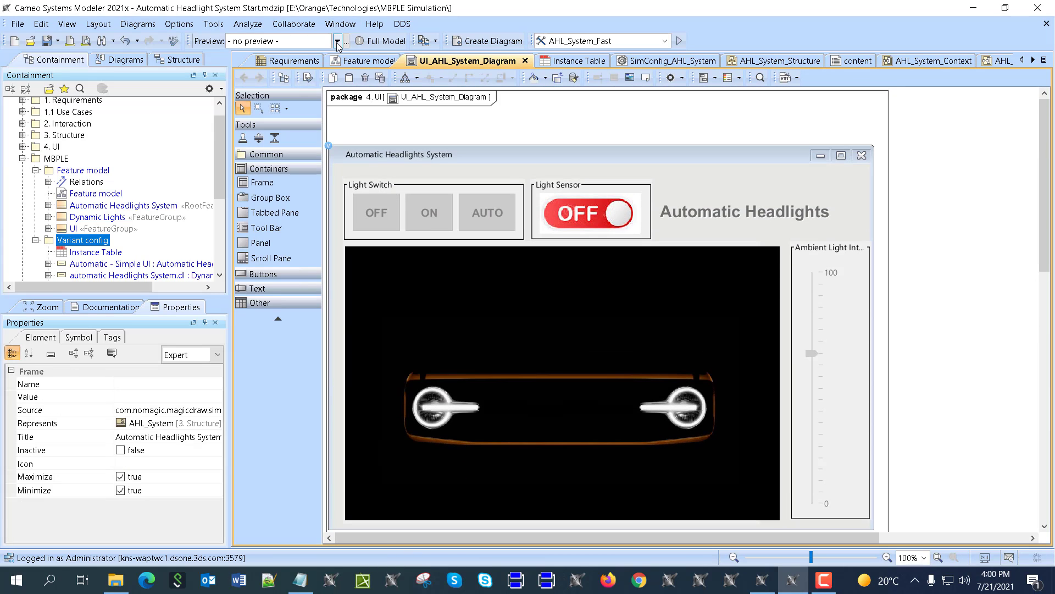
{"action": "left_click", "coordinate": [337, 41]}
{"action": "left_click", "coordinate": [303, 103]}
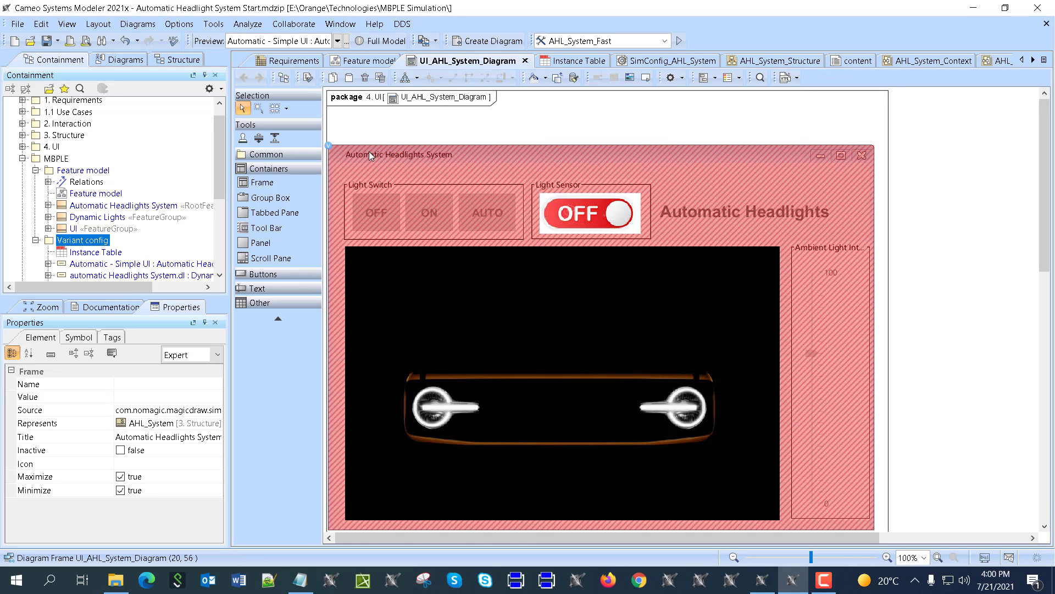
{"action": "scroll", "coordinate": [440, 242], "scroll_direction": "down", "scroll_amount": 3}
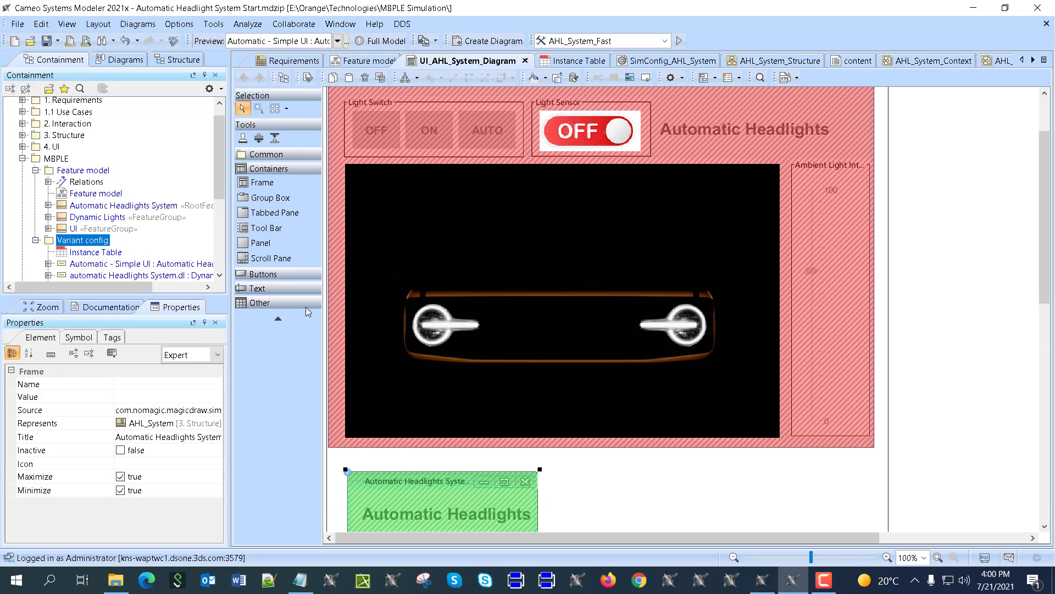
{"action": "scroll", "coordinate": [429, 417], "scroll_direction": "down", "scroll_amount": 3}
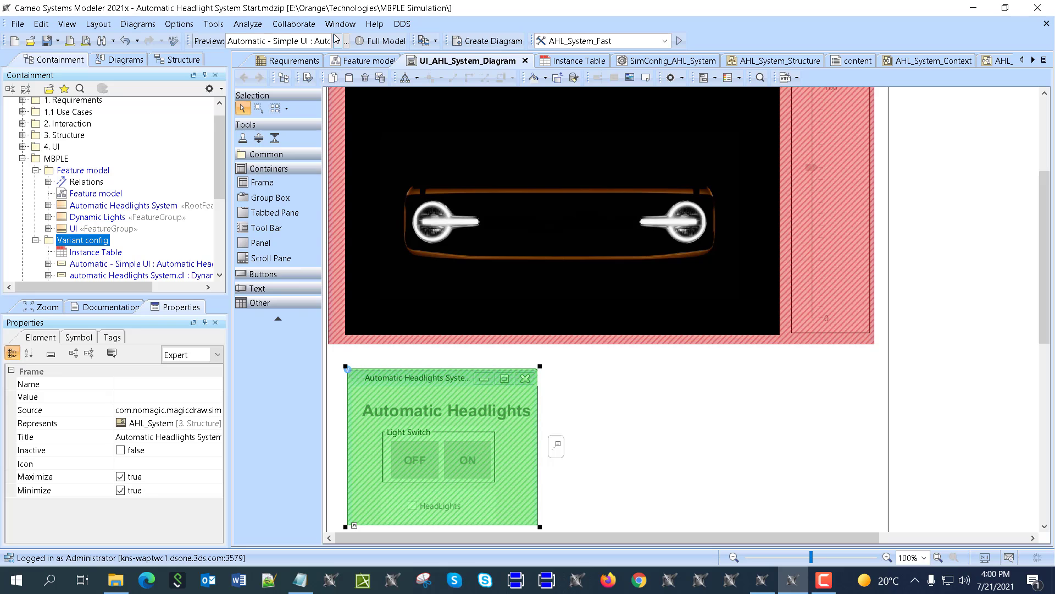
Preview the "Automatic- Advance UI" variant and the "Non automatic - Advance UI" variant on the UI diagram
{"action": "left_click", "coordinate": [337, 39]}
{"action": "left_click", "coordinate": [307, 114]}
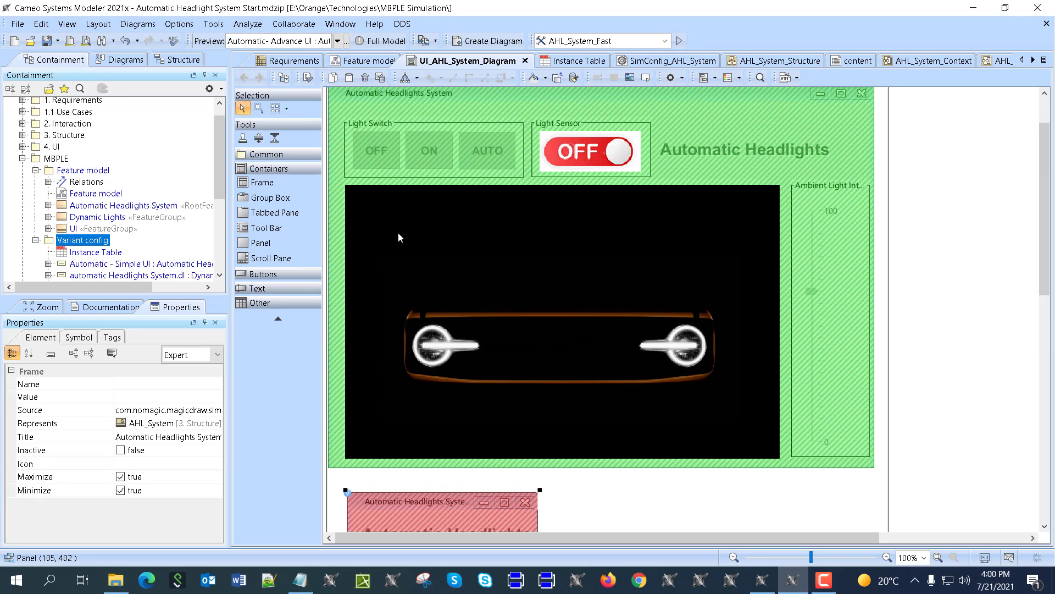
{"action": "left_click", "coordinate": [338, 41]}
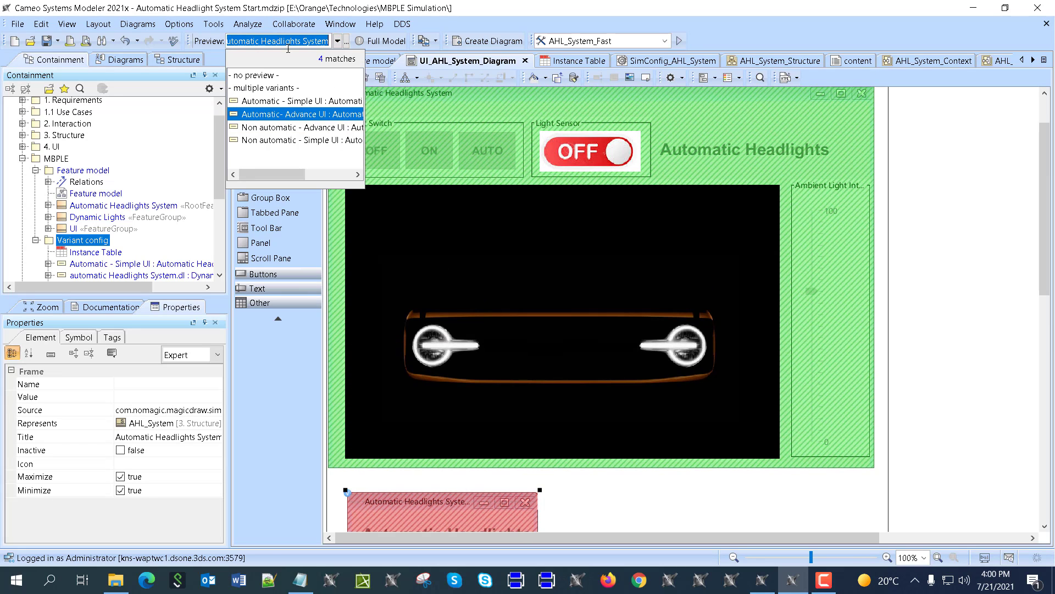
{"action": "left_click", "coordinate": [280, 131]}
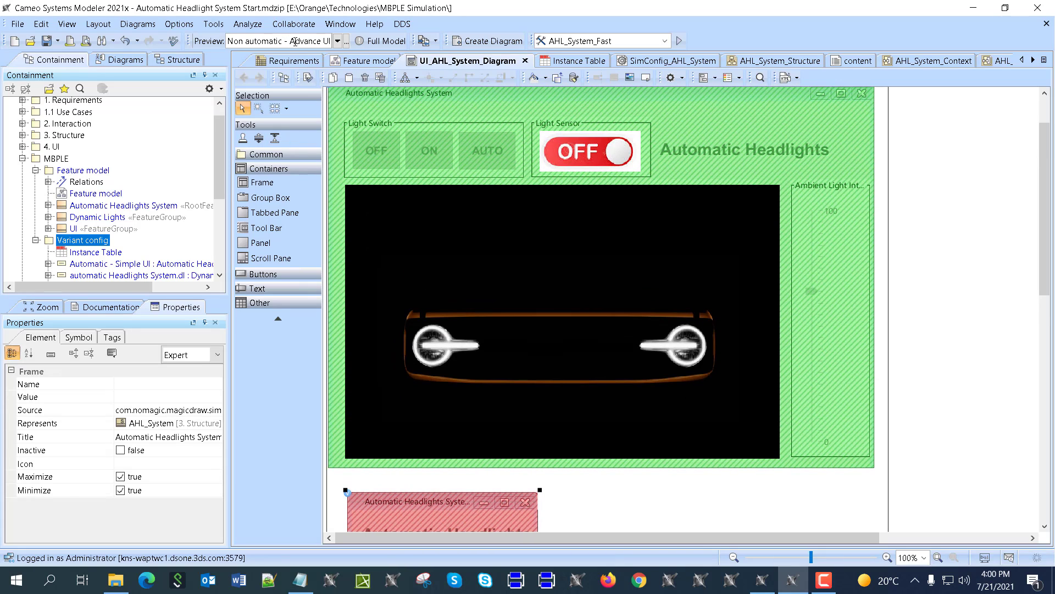
Preview the "Non automatic - Simple UI" variant on the UI diagram and inspect both interface frames
{"action": "left_click", "coordinate": [269, 41]}
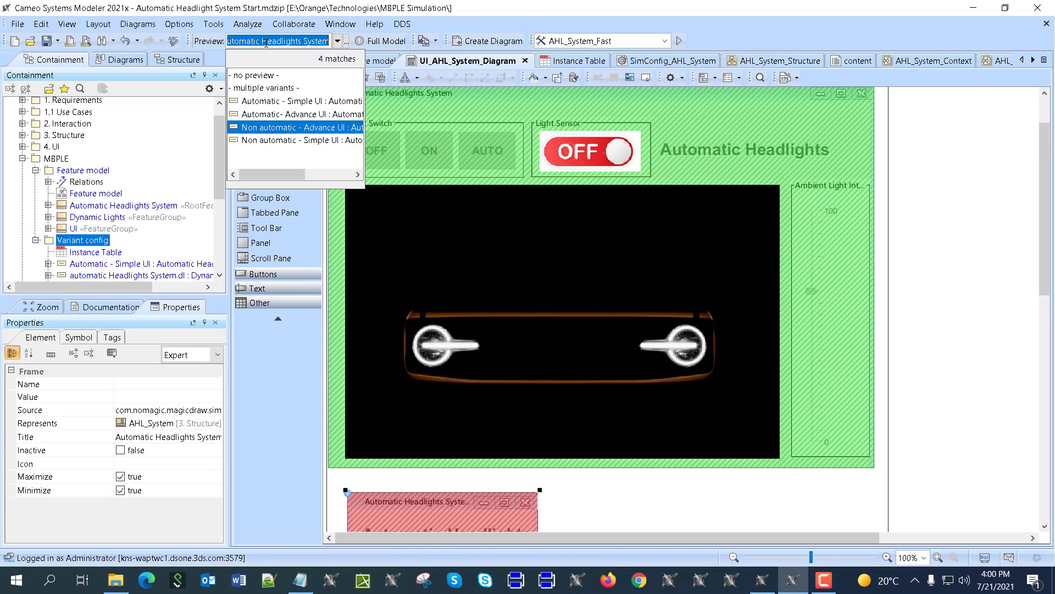
{"action": "left_click", "coordinate": [258, 140]}
{"action": "scroll", "coordinate": [486, 417], "scroll_direction": "down", "scroll_amount": 3}
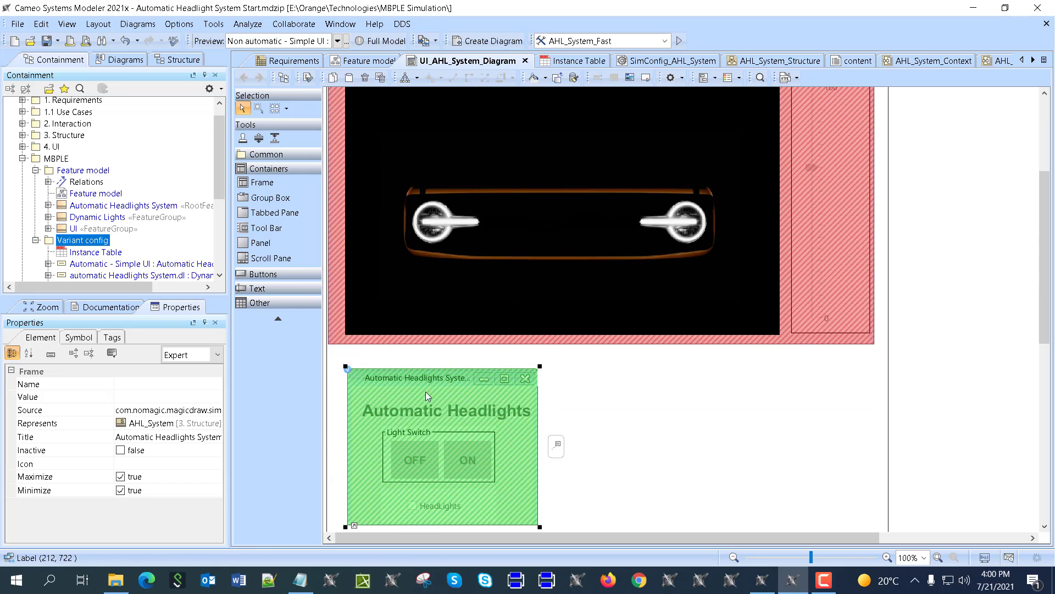
{"action": "scroll", "coordinate": [456, 382], "scroll_direction": "up", "scroll_amount": 3}
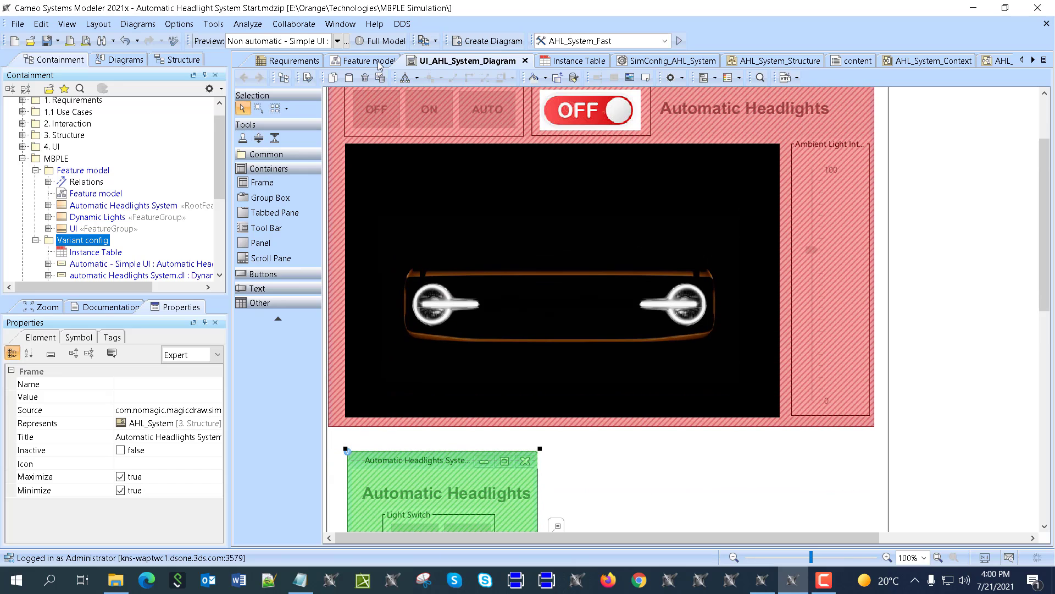
{"action": "left_click", "coordinate": [673, 58]}
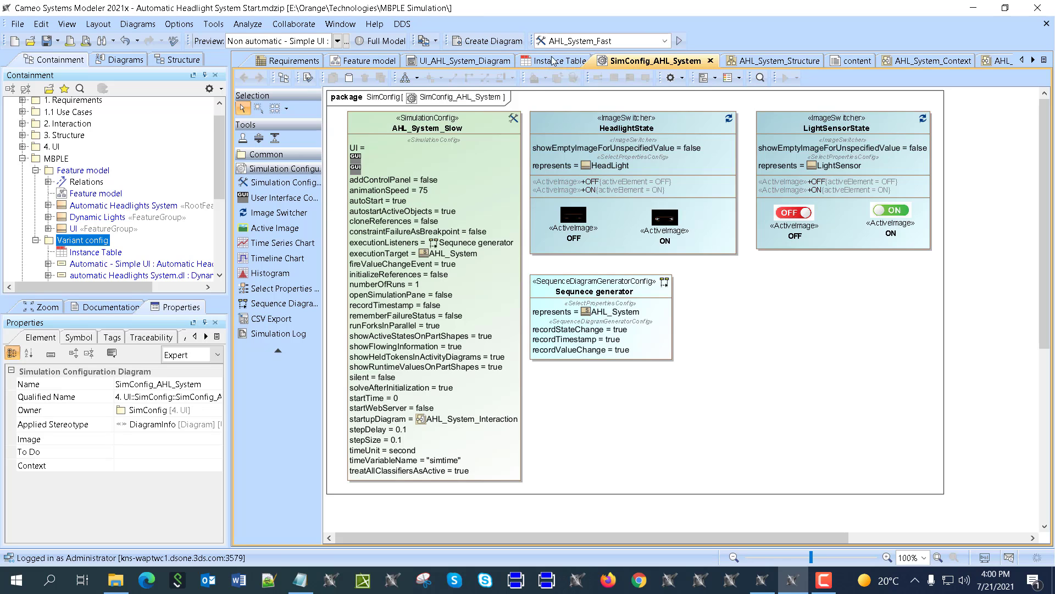
{"action": "left_click", "coordinate": [452, 64]}
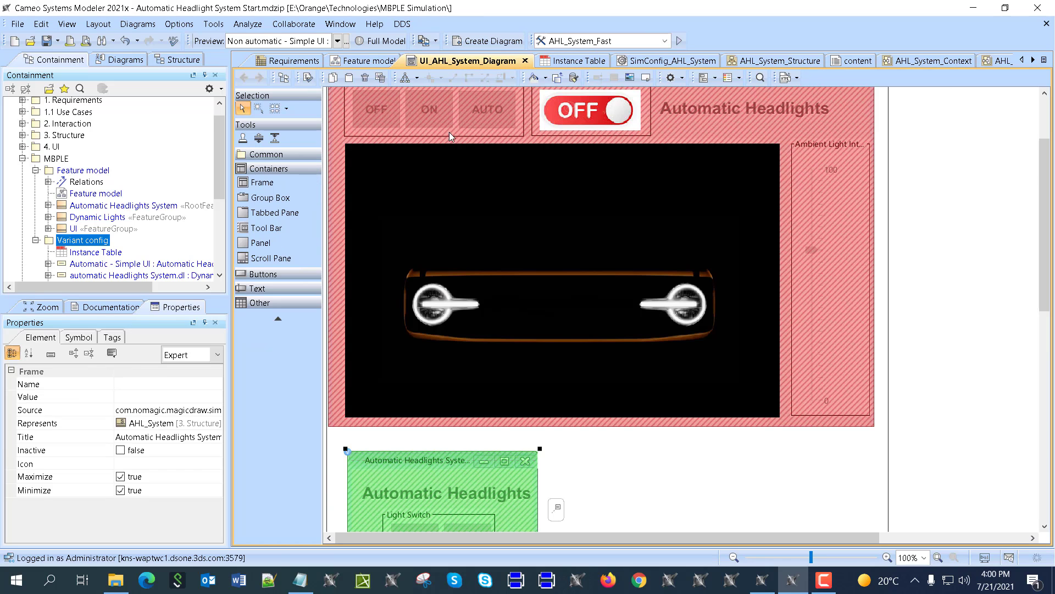
{"action": "left_click", "coordinate": [334, 44]}
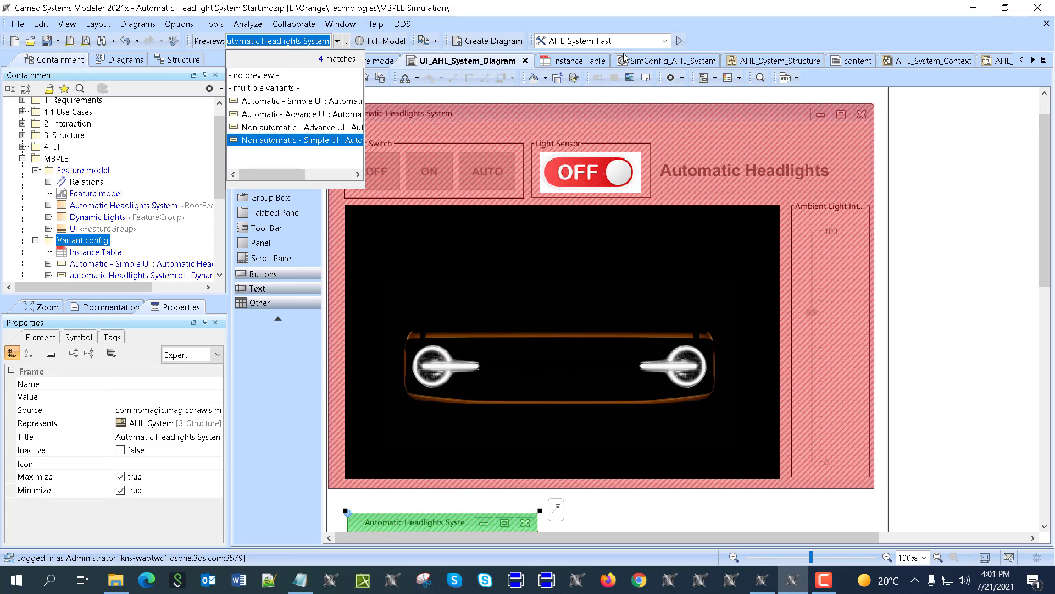
Show the AHL_System_Interaction diagram and open the Switch state machine from it
{"action": "left_click", "coordinate": [927, 62]}
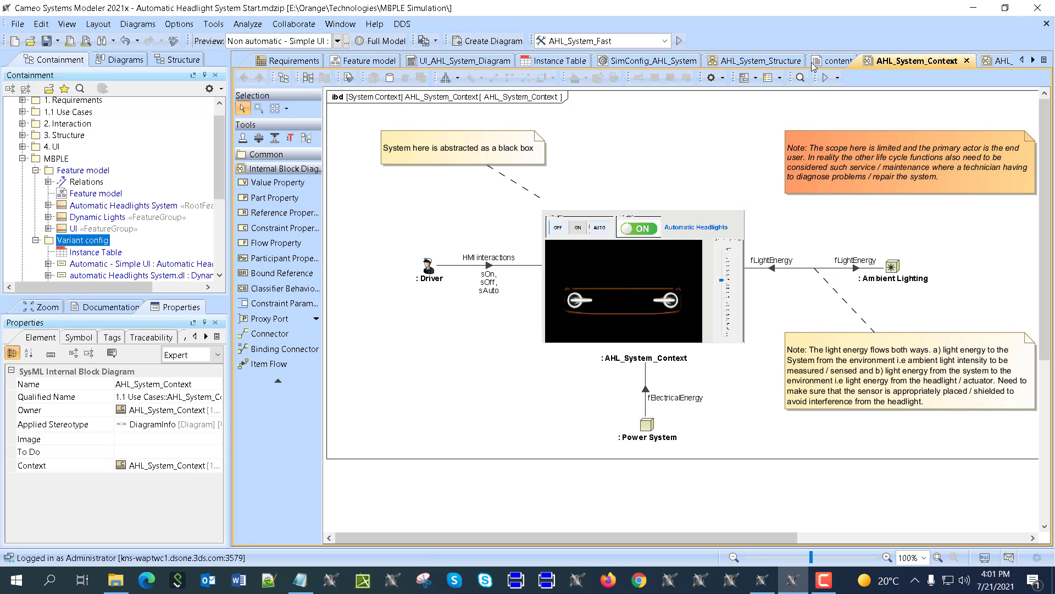
{"action": "scroll", "coordinate": [813, 62], "scroll_direction": "down", "scroll_amount": 1}
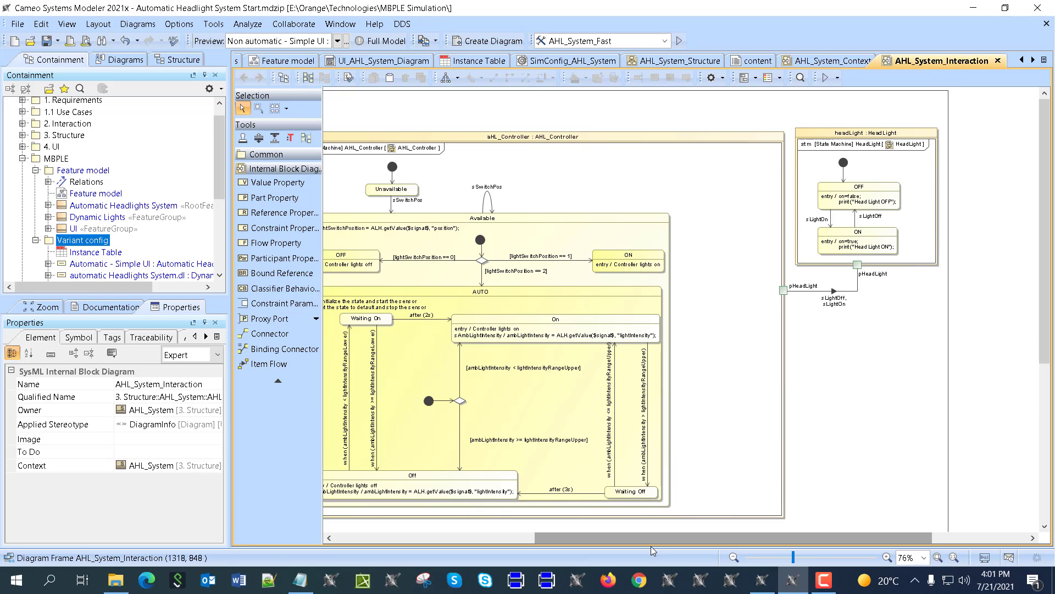
{"action": "left_click_drag", "start_coordinate": [660, 538], "coordinate": [398, 551]}
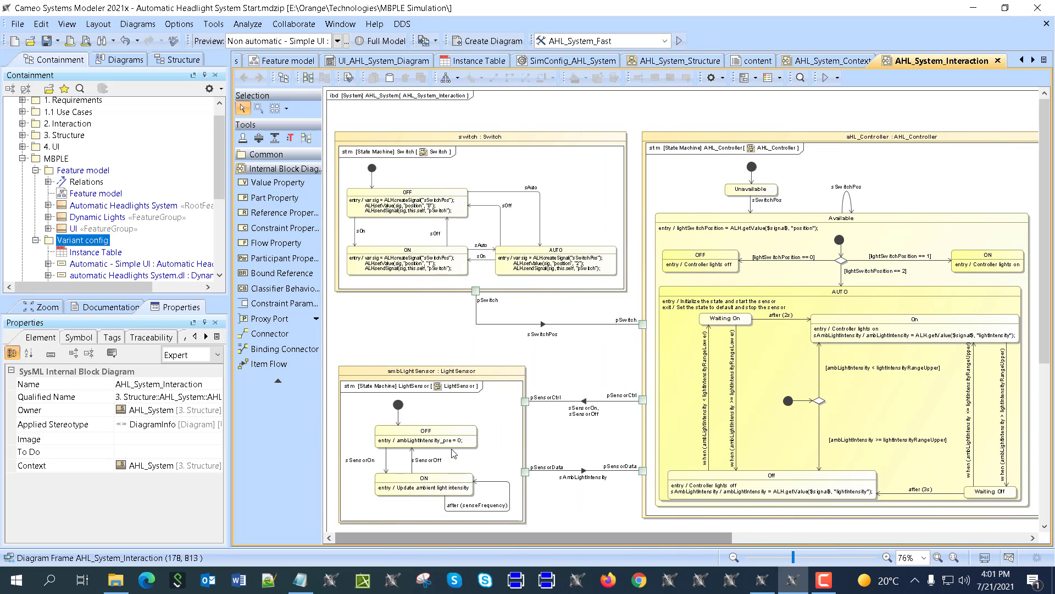
{"action": "double_click", "coordinate": [579, 231]}
Add an Existence variation point to the AUTO state of the Switch state machine
{"action": "left_click", "coordinate": [642, 270]}
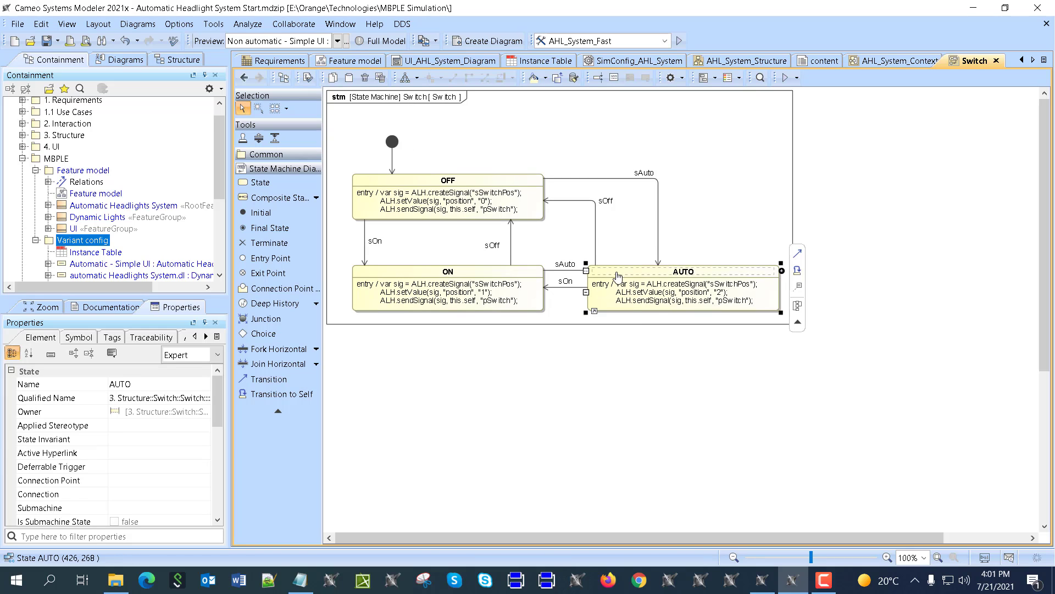
{"action": "right_click", "coordinate": [616, 271]}
{"action": "mouse_move", "coordinate": [731, 407]}
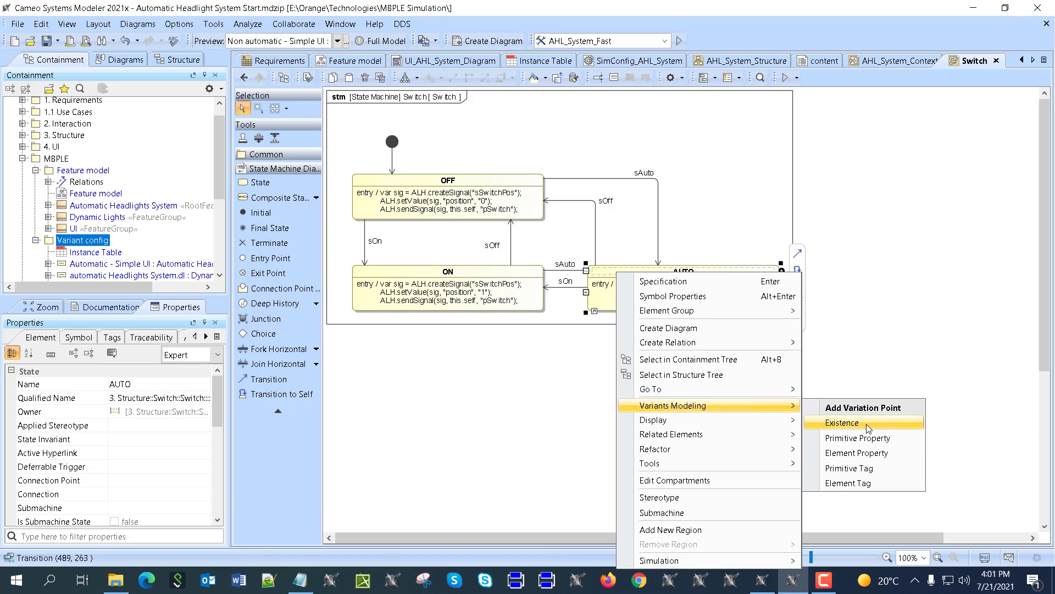
{"action": "left_click", "coordinate": [855, 420]}
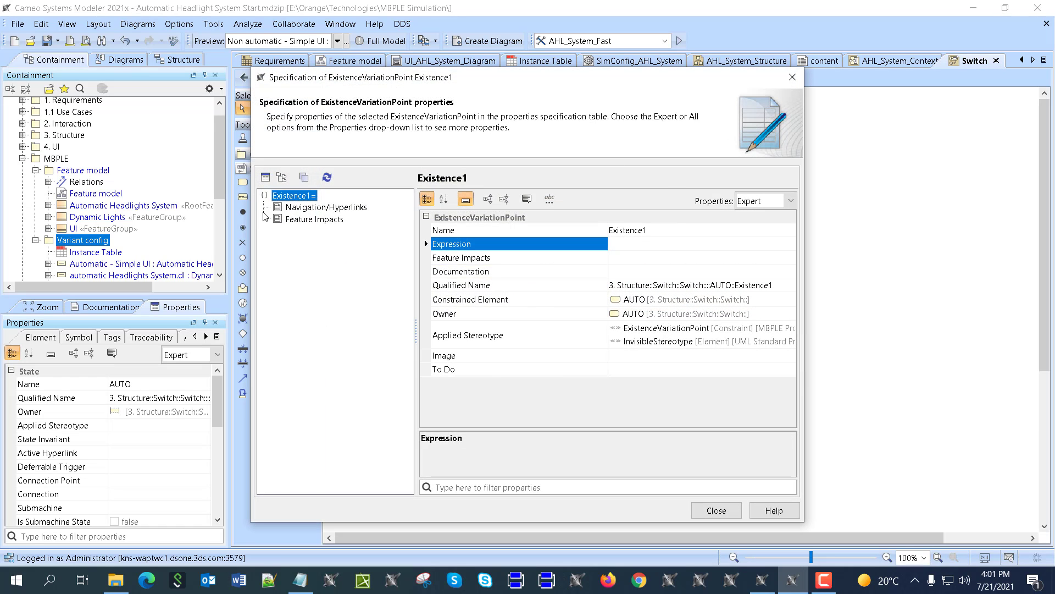
Create a feature impact from the AUTO state's existence variation point to the Automatic : Boolean feature
{"action": "left_click", "coordinate": [285, 220]}
{"action": "left_click", "coordinate": [677, 482]}
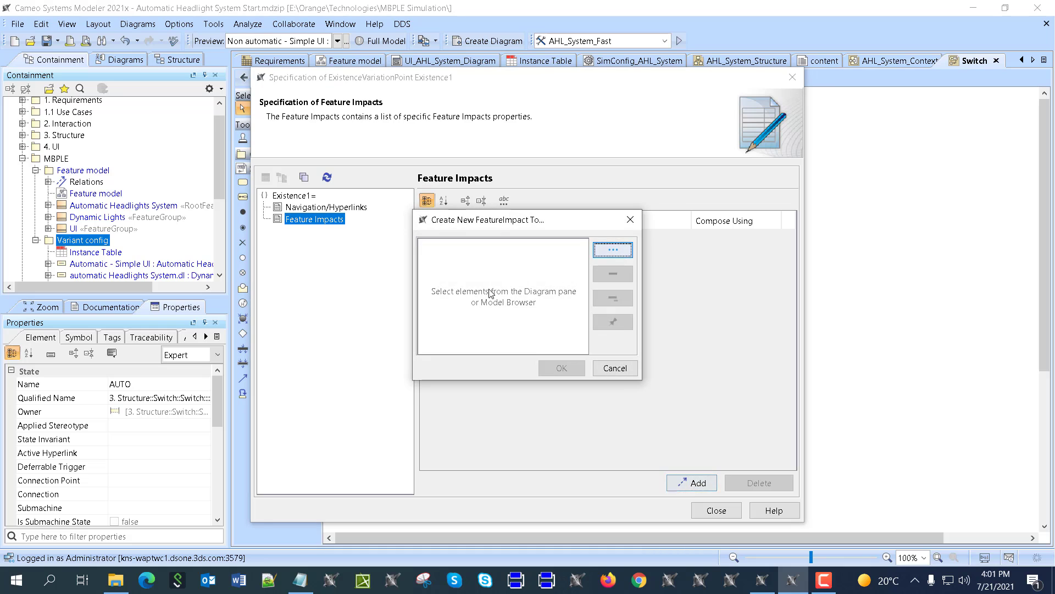
{"action": "left_click", "coordinate": [613, 250]}
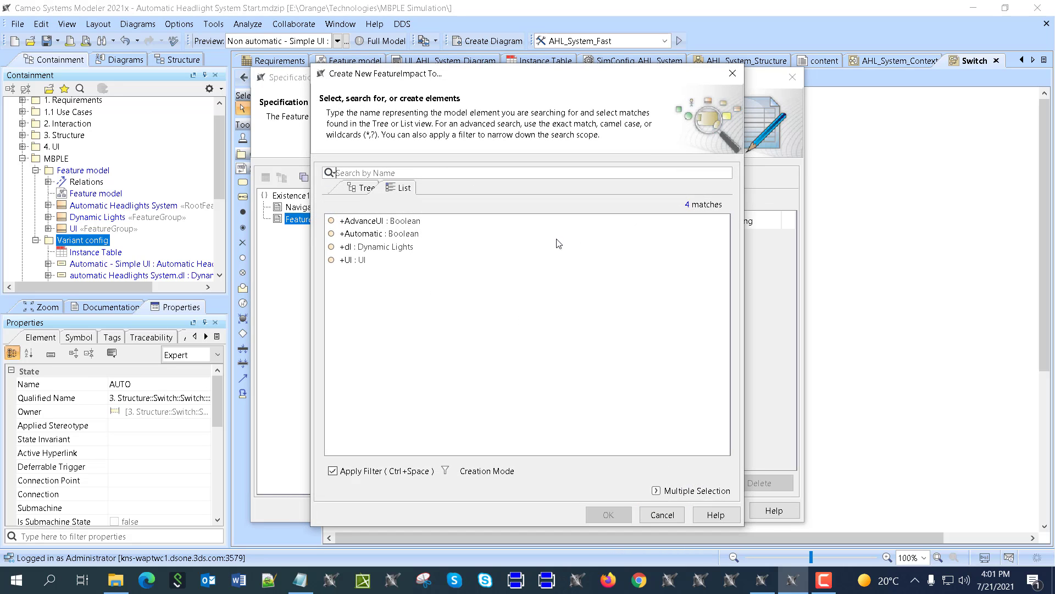
{"action": "double_click", "coordinate": [380, 234]}
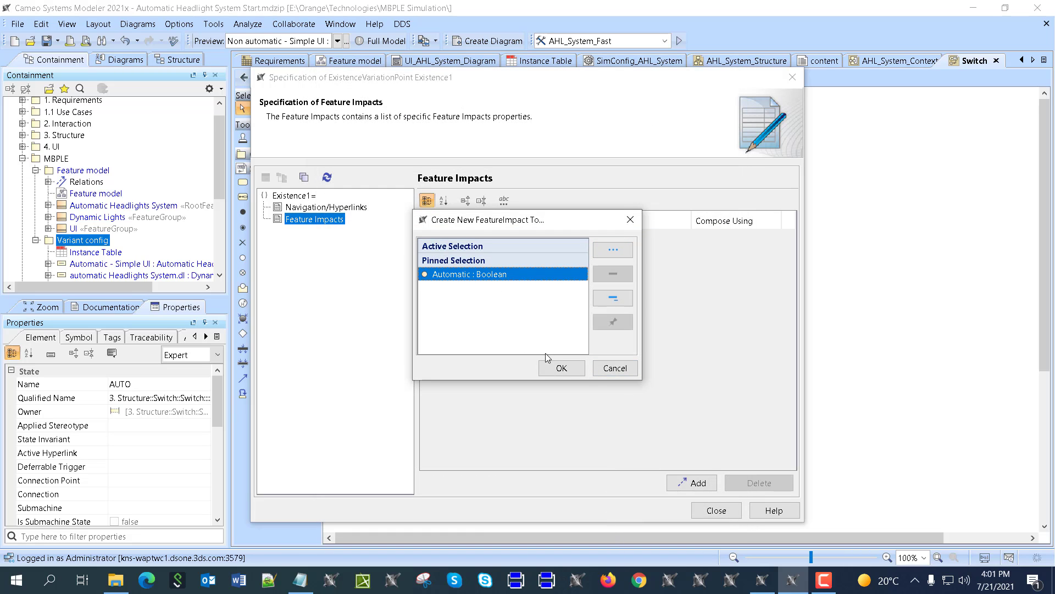
{"action": "left_click", "coordinate": [561, 367]}
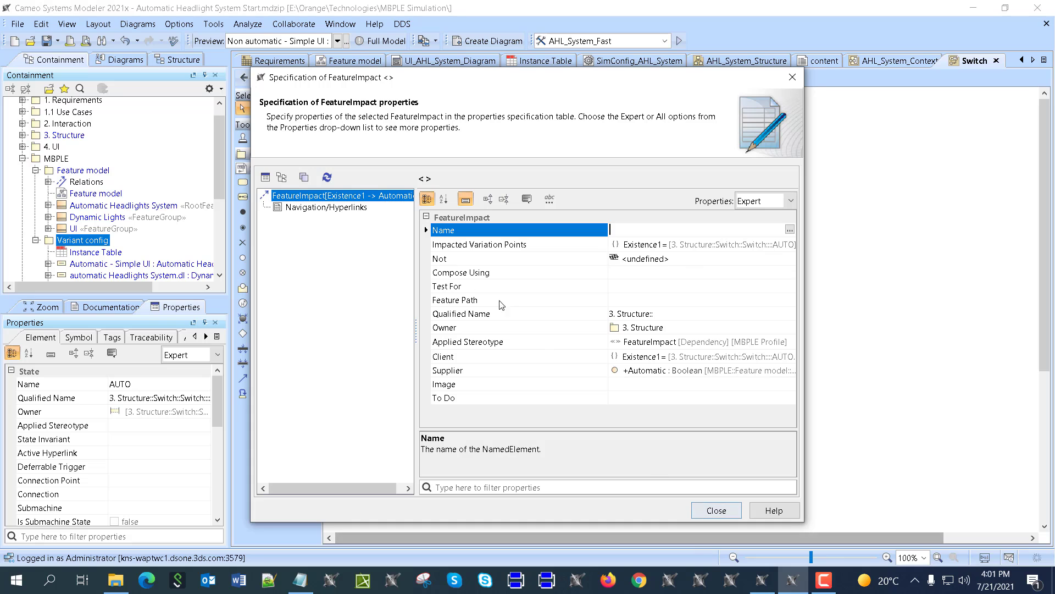
{"action": "left_click", "coordinate": [727, 512]}
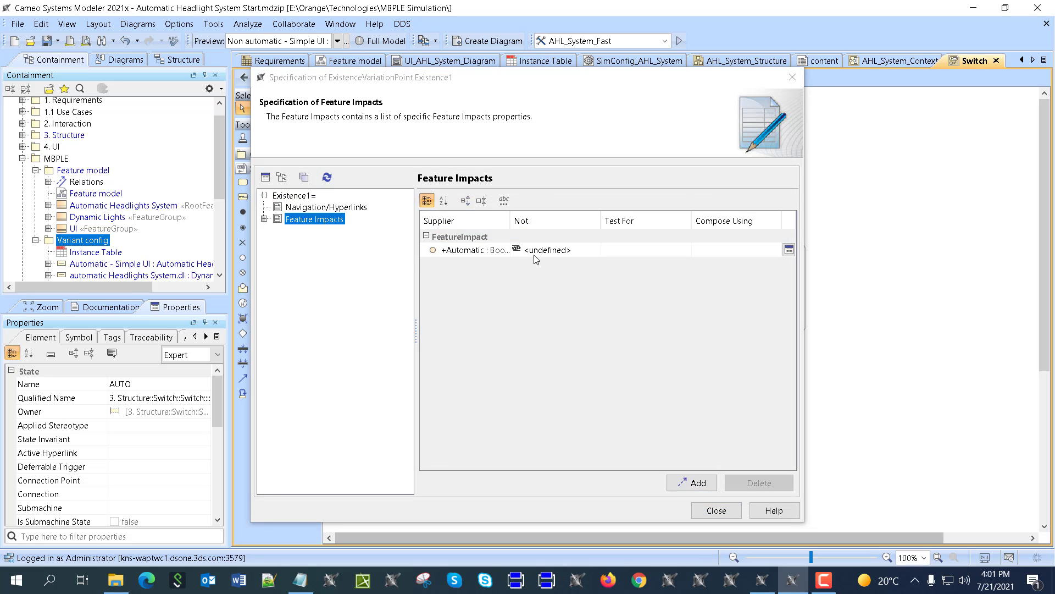
Set Not to false for the Automatic feature impact and close the variation point specification
{"action": "left_click", "coordinate": [545, 251]}
{"action": "left_click", "coordinate": [549, 252]}
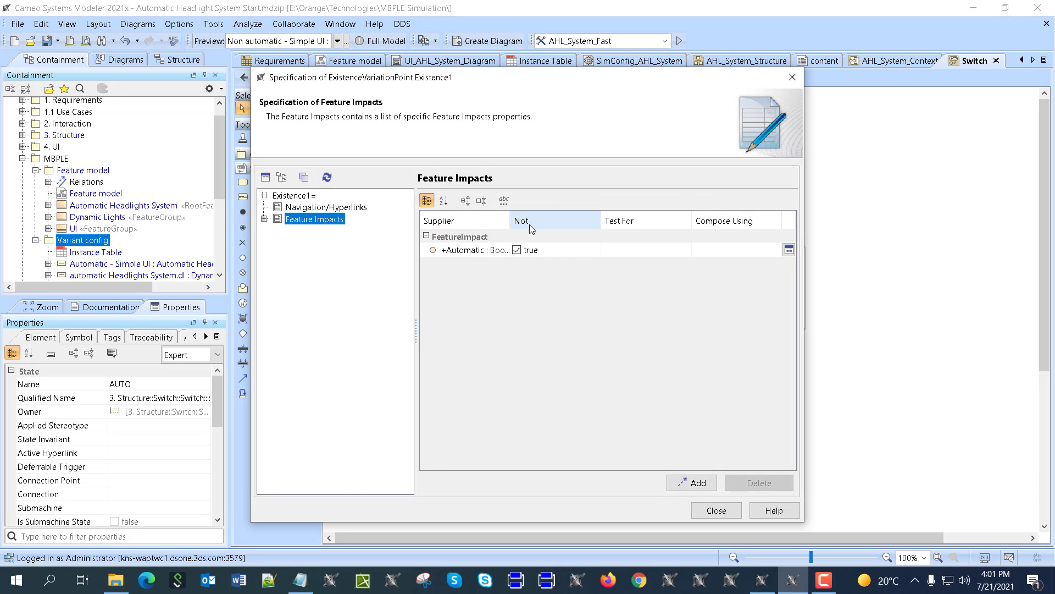
{"action": "left_click", "coordinate": [526, 256]}
{"action": "left_click", "coordinate": [715, 508]}
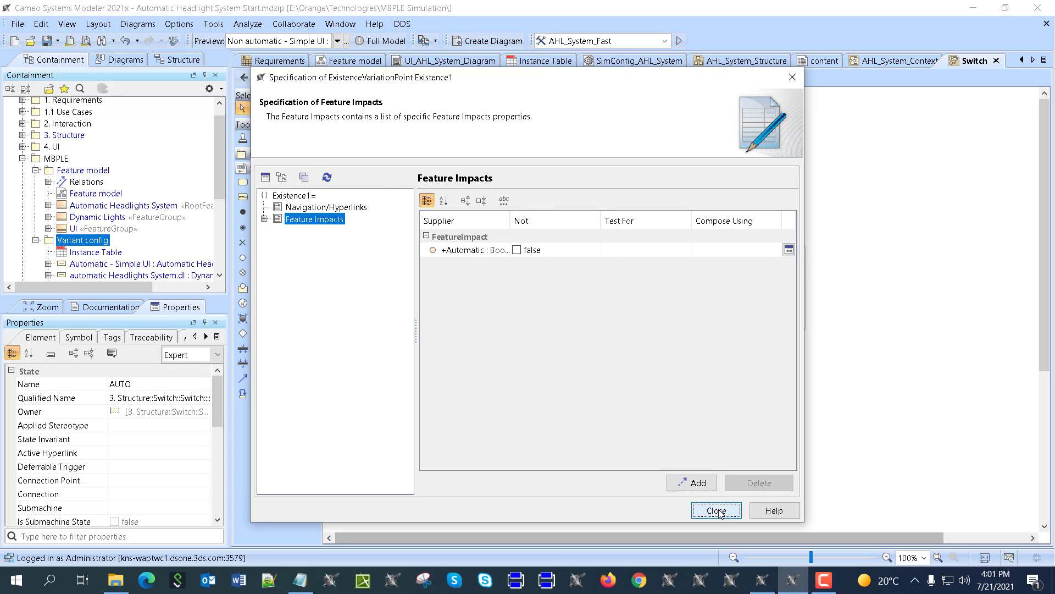
Preview the "Automatic - Simple UI" variant on the Switch state machine diagram
{"action": "left_click", "coordinate": [287, 40]}
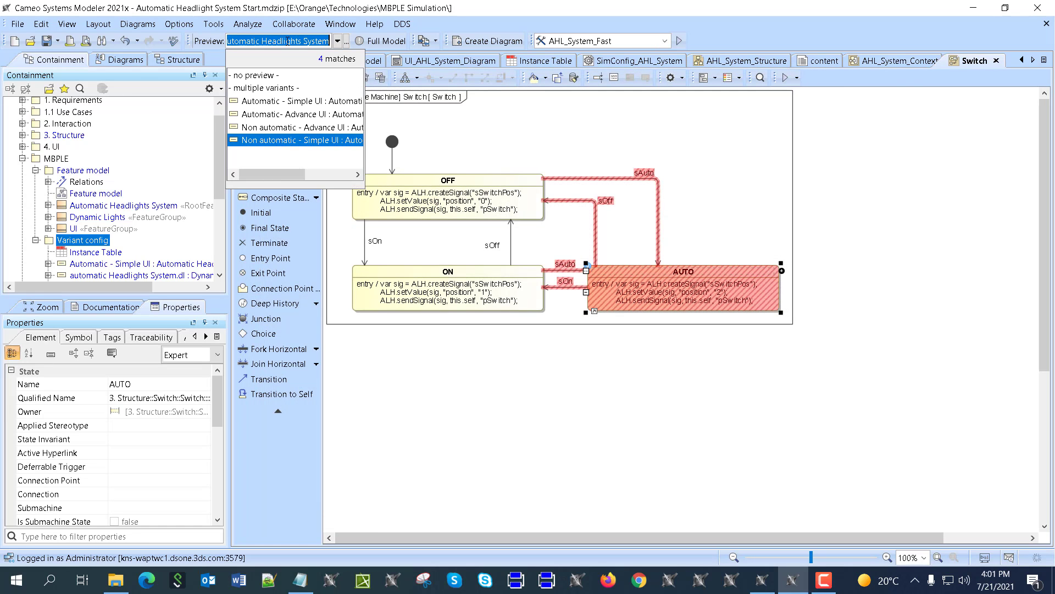
{"action": "left_click", "coordinate": [270, 104]}
{"action": "left_click", "coordinate": [760, 211]}
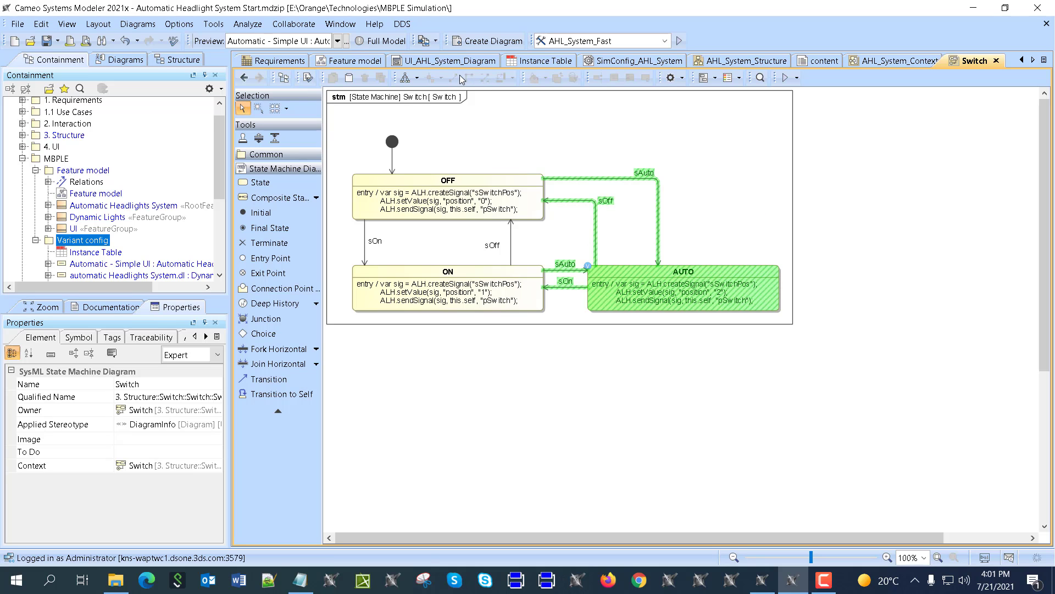
Return to the AHL_System_Interaction diagram to examine the variant preview on the switch and controller state machines
{"action": "left_click", "coordinate": [859, 62]}
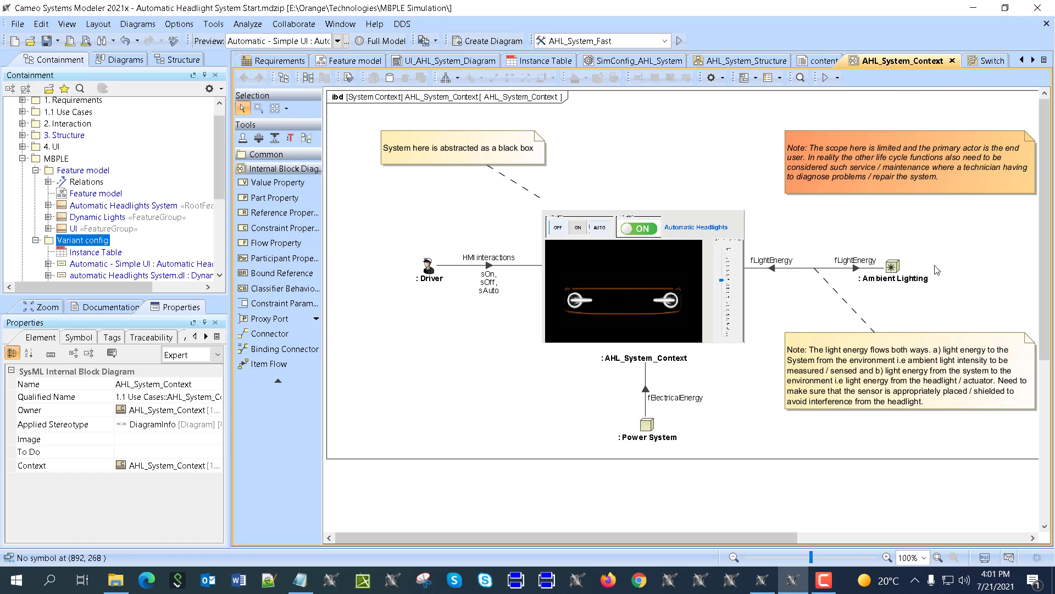
{"action": "left_click", "coordinate": [984, 61]}
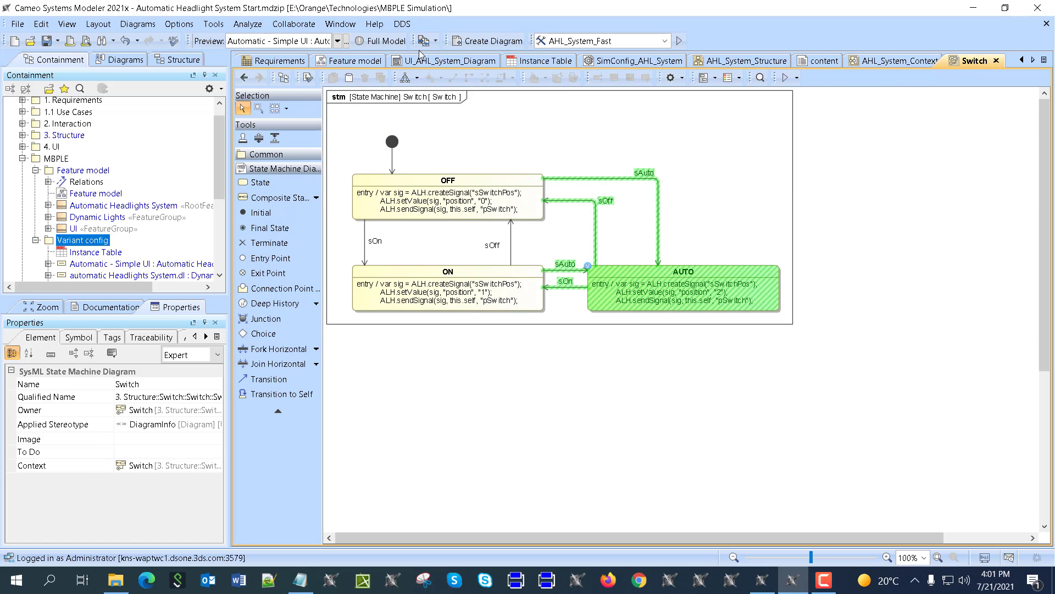
{"action": "left_click", "coordinate": [243, 78]}
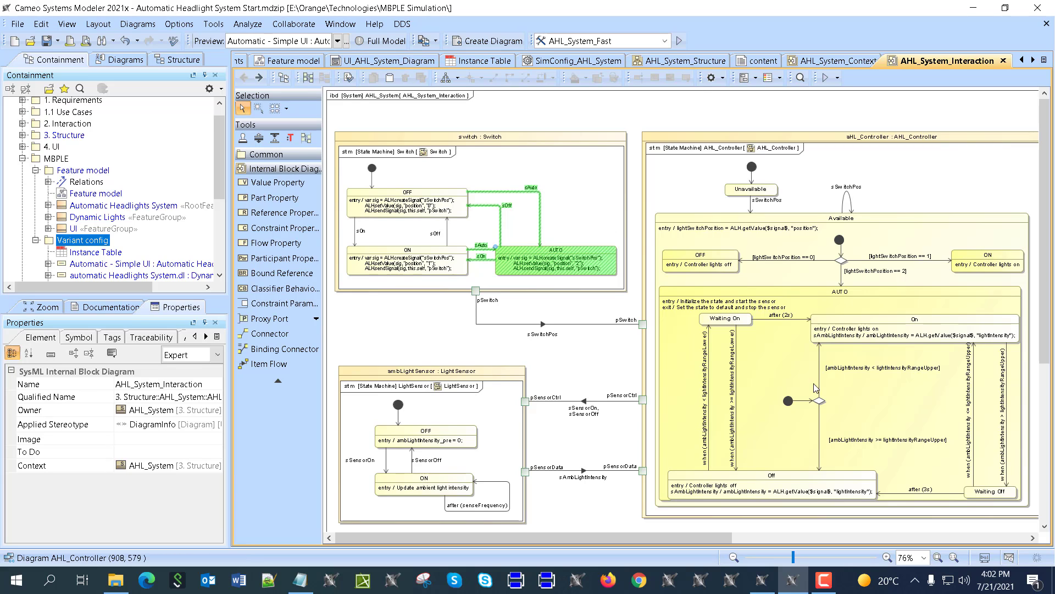
Open the Existence1 variation point of the AUTO state in the Switch state machine diagram and open its Constrained Element selection for editing
{"action": "double_click", "coordinate": [562, 256]}
{"action": "right_click", "coordinate": [611, 270]}
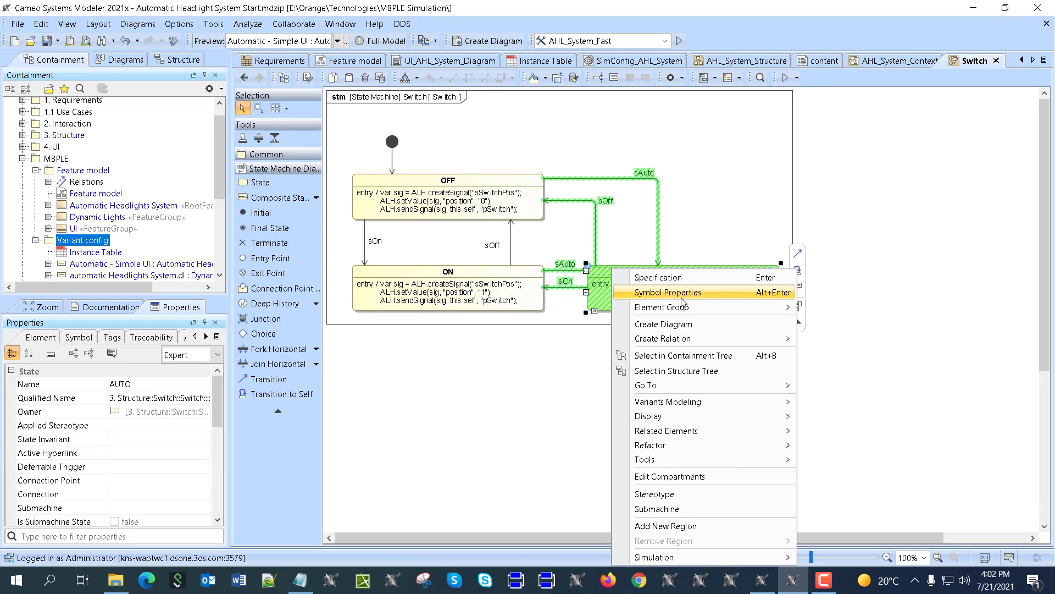
{"action": "mouse_move", "coordinate": [721, 401]}
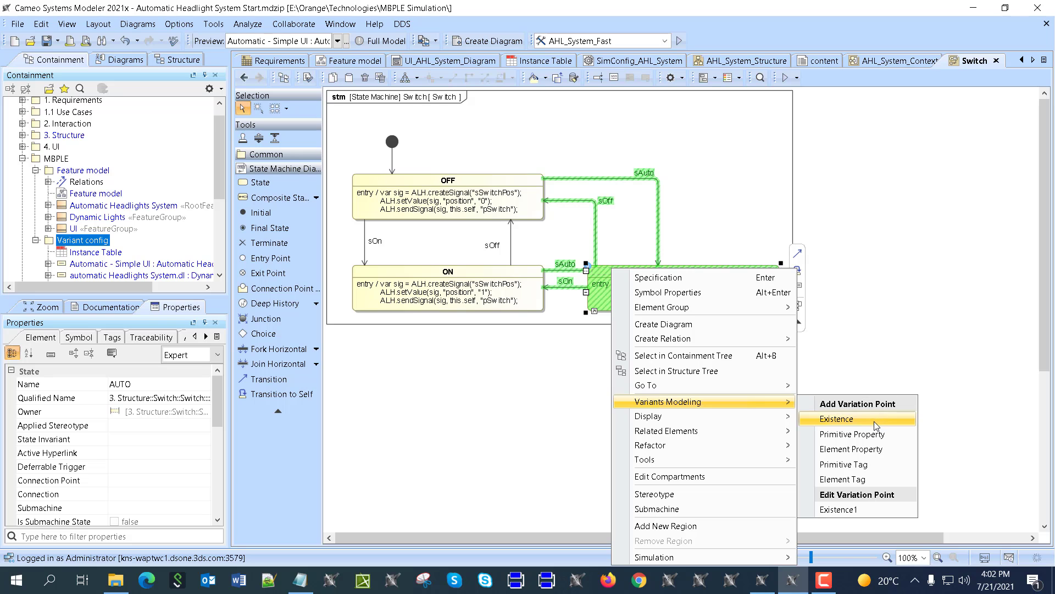
{"action": "left_click", "coordinate": [859, 509]}
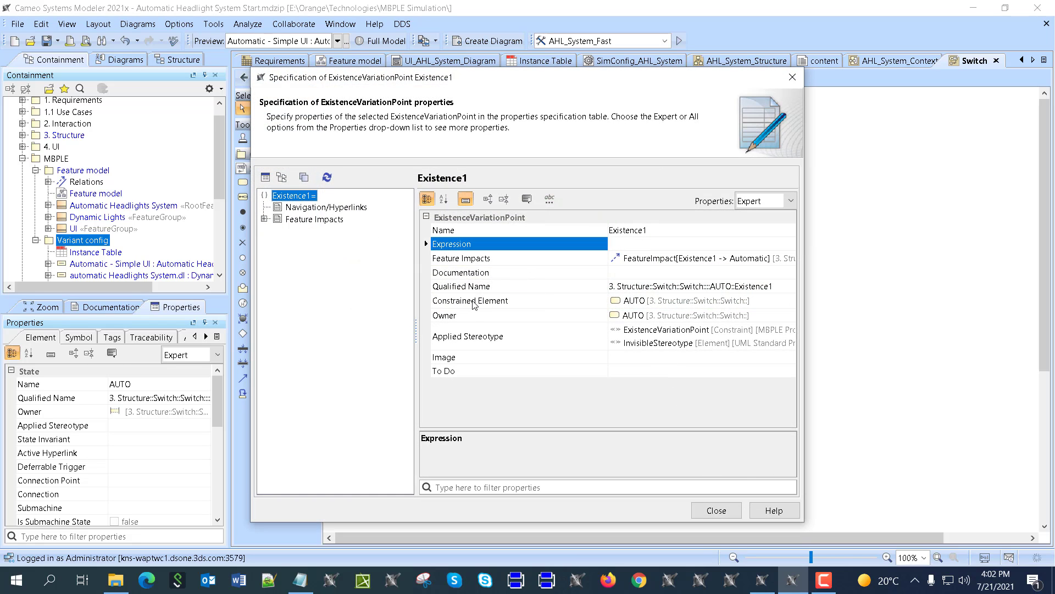
{"action": "left_click", "coordinate": [768, 303]}
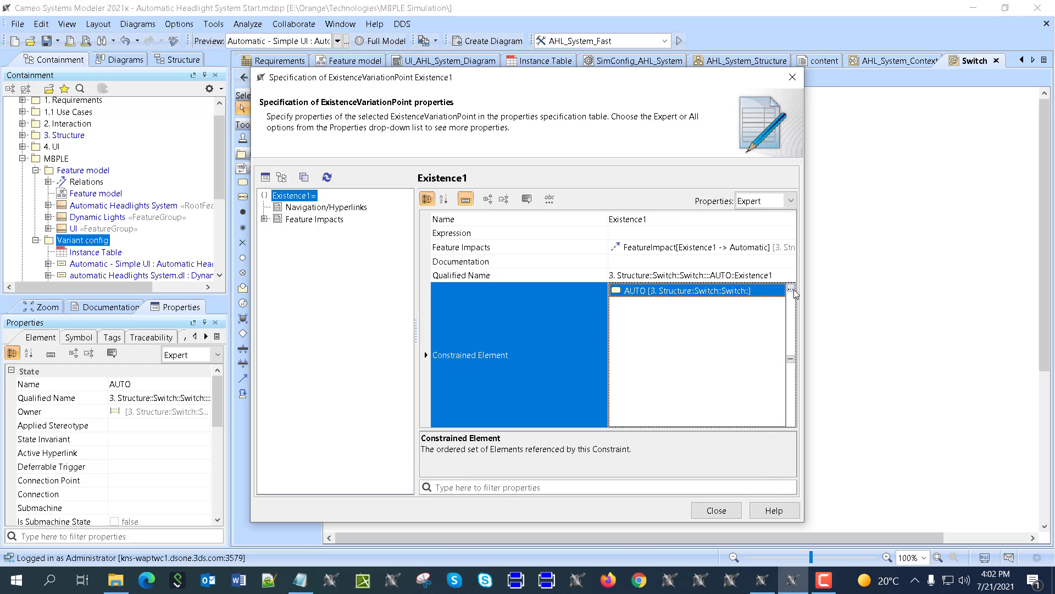
{"action": "left_click", "coordinate": [791, 288]}
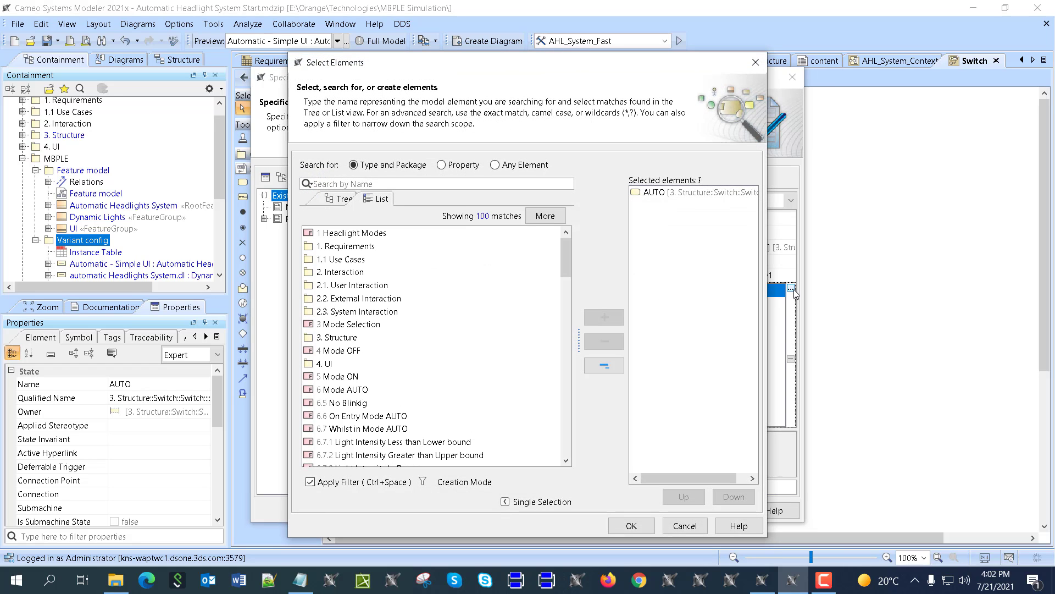
Add the 6 Mode AUTO requirement from the 1. Requirements package to the variation point's constrained elements
{"action": "left_click", "coordinate": [345, 199]}
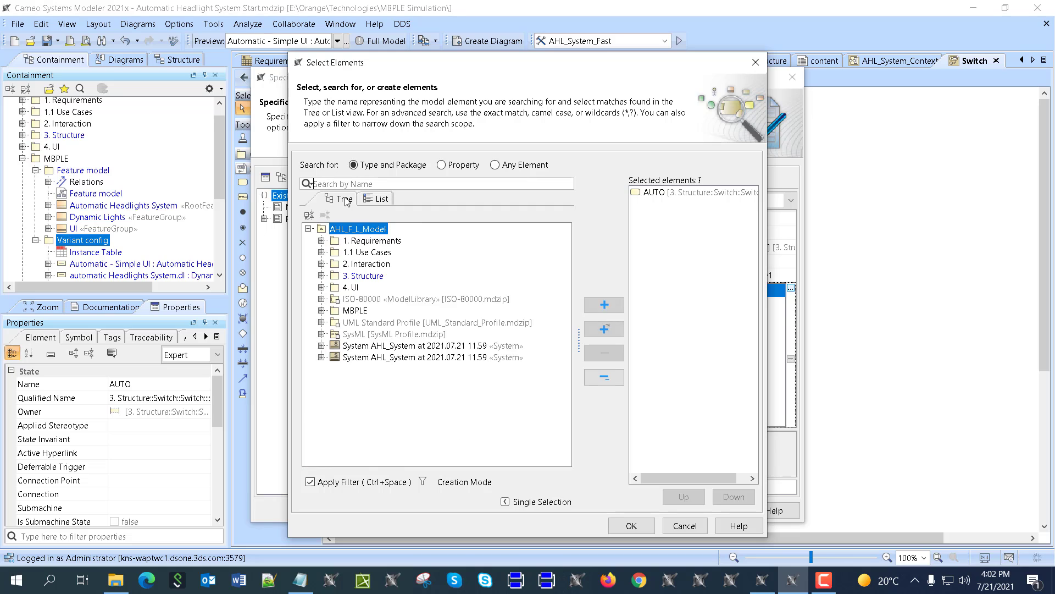
{"action": "left_click", "coordinate": [321, 242]}
{"action": "double_click", "coordinate": [371, 300]}
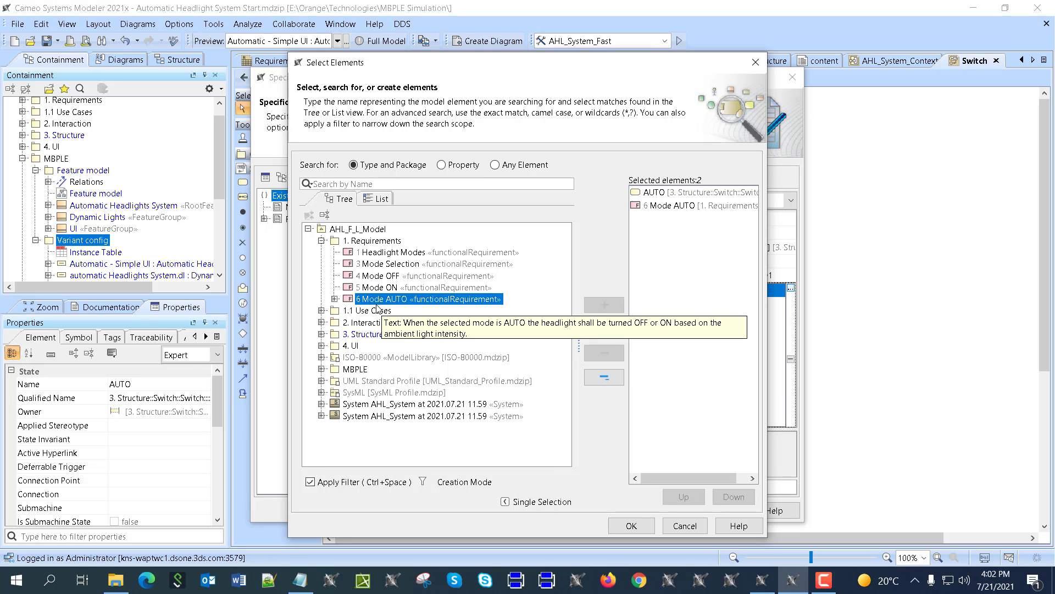
Add use cases Calculate Target Headlight state, Conduct Hysterisis, Measure ambient light intensity, Set Headlight to AUTO mode and Set Target Headlight state to the constrained elements
{"action": "left_click", "coordinate": [322, 311]}
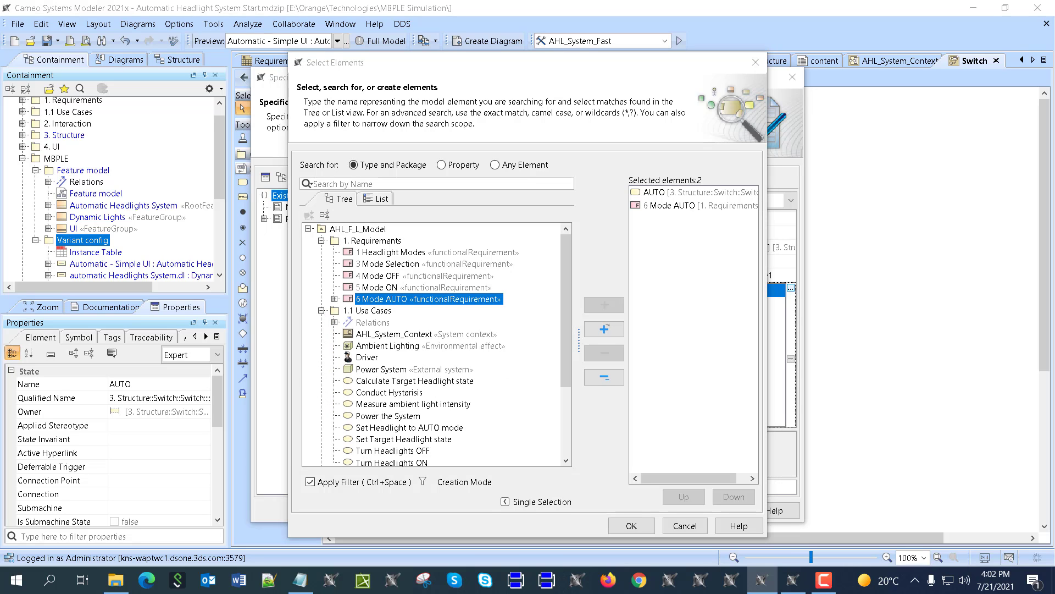
{"action": "scroll", "coordinate": [419, 378], "scroll_direction": "down", "scroll_amount": 1}
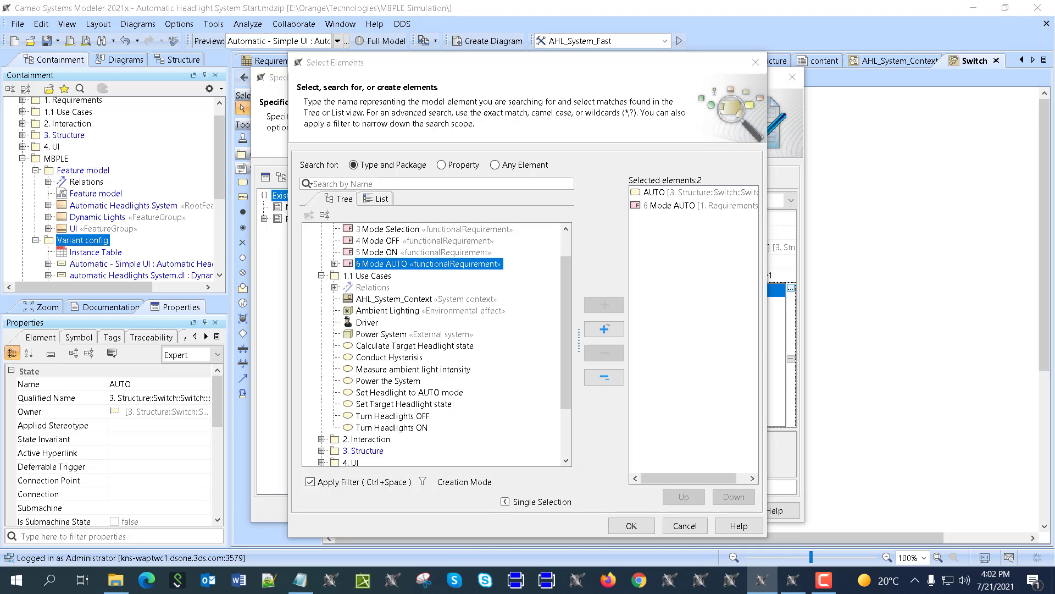
{"action": "double_click", "coordinate": [377, 347]}
{"action": "double_click", "coordinate": [383, 358]}
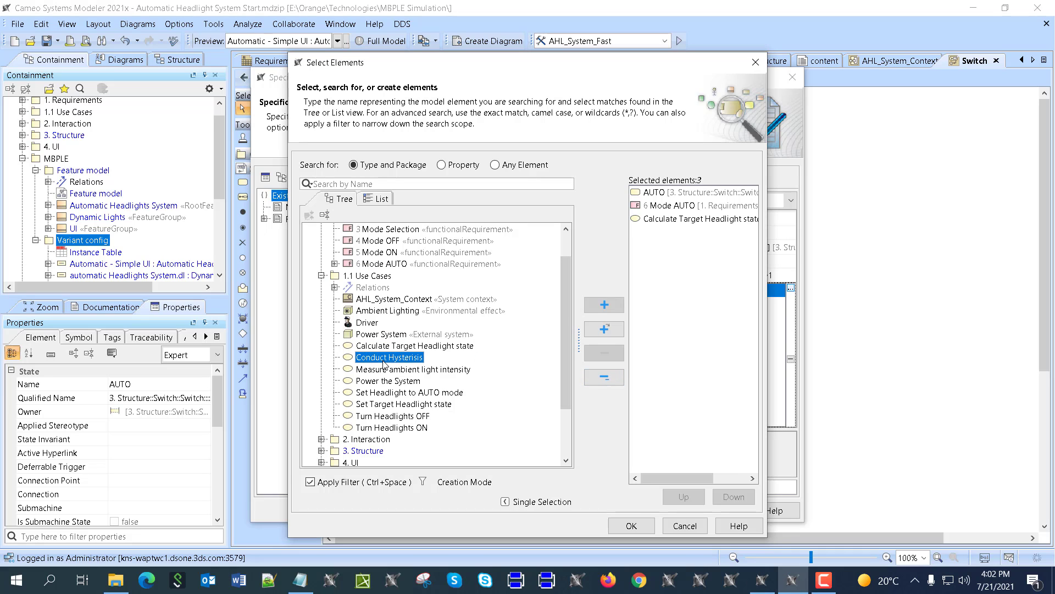
{"action": "double_click", "coordinate": [413, 370]}
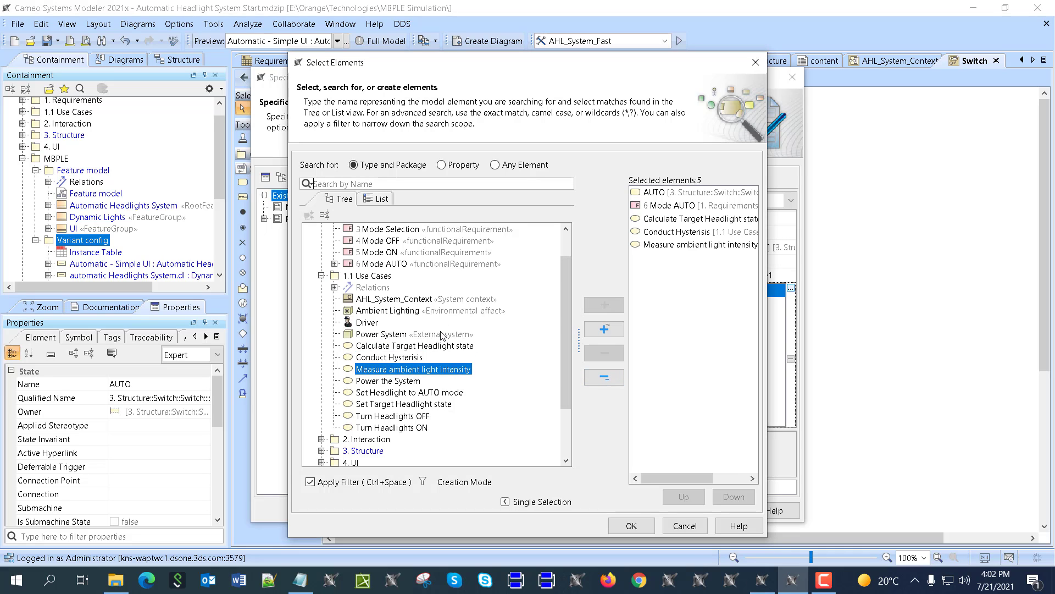
{"action": "scroll", "coordinate": [393, 353], "scroll_direction": "down", "scroll_amount": 1}
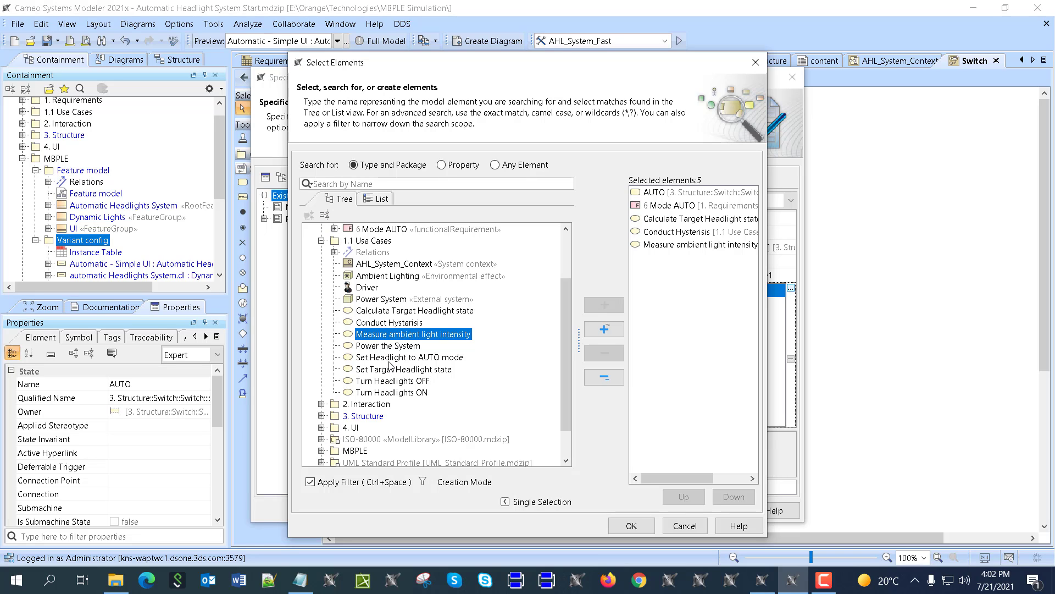
{"action": "double_click", "coordinate": [391, 360]}
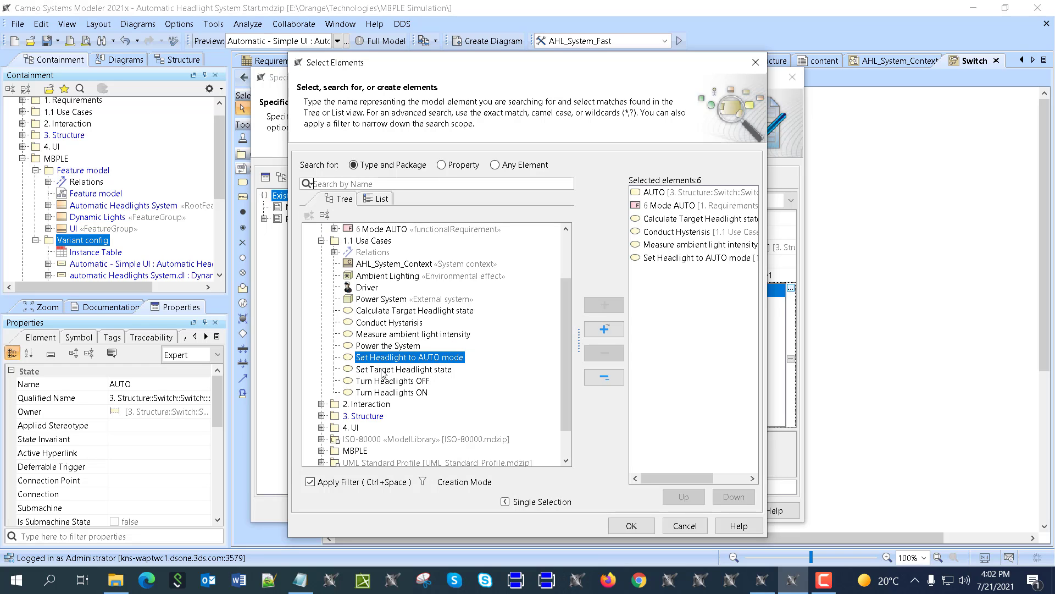
{"action": "double_click", "coordinate": [383, 369]}
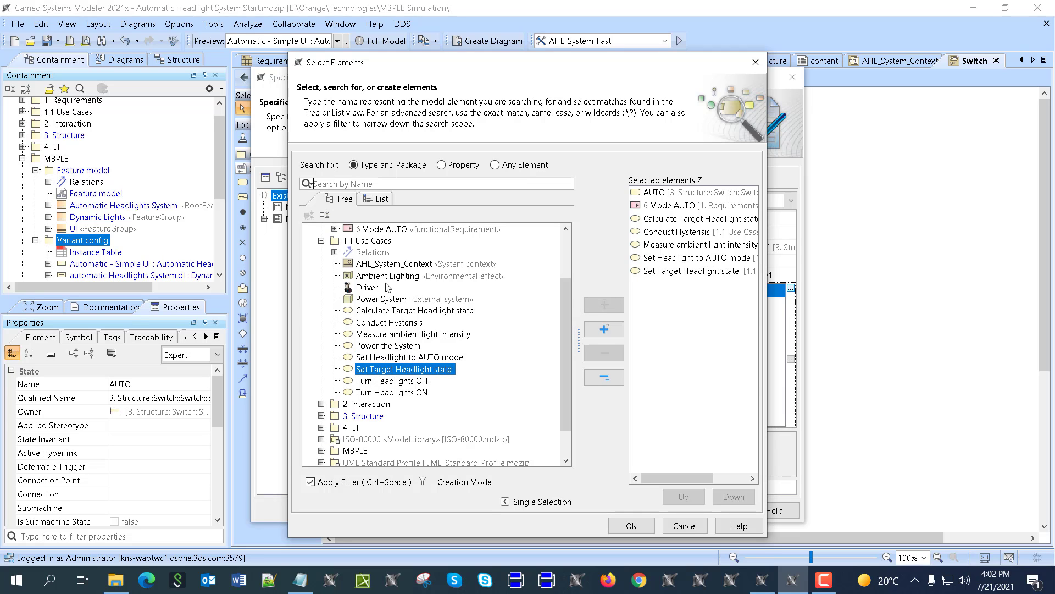
Add the Ambient Lighting environmental effect and, with Any Element as search scope, AHL_System_Context's Ambient Lighting part to the constrained elements
{"action": "scroll", "coordinate": [418, 340], "scroll_direction": "up", "scroll_amount": 1}
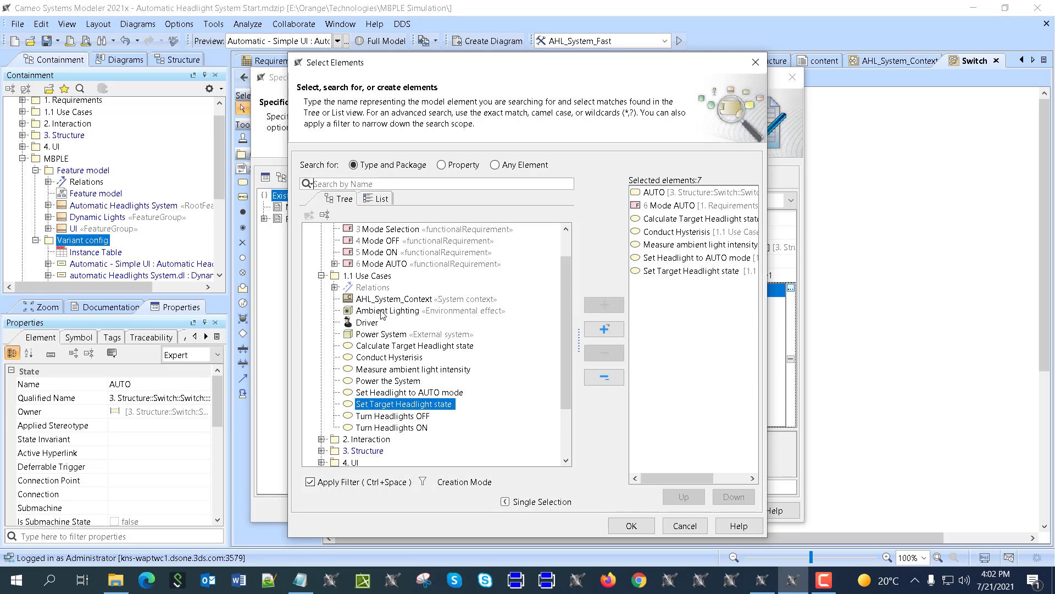
{"action": "double_click", "coordinate": [383, 311]}
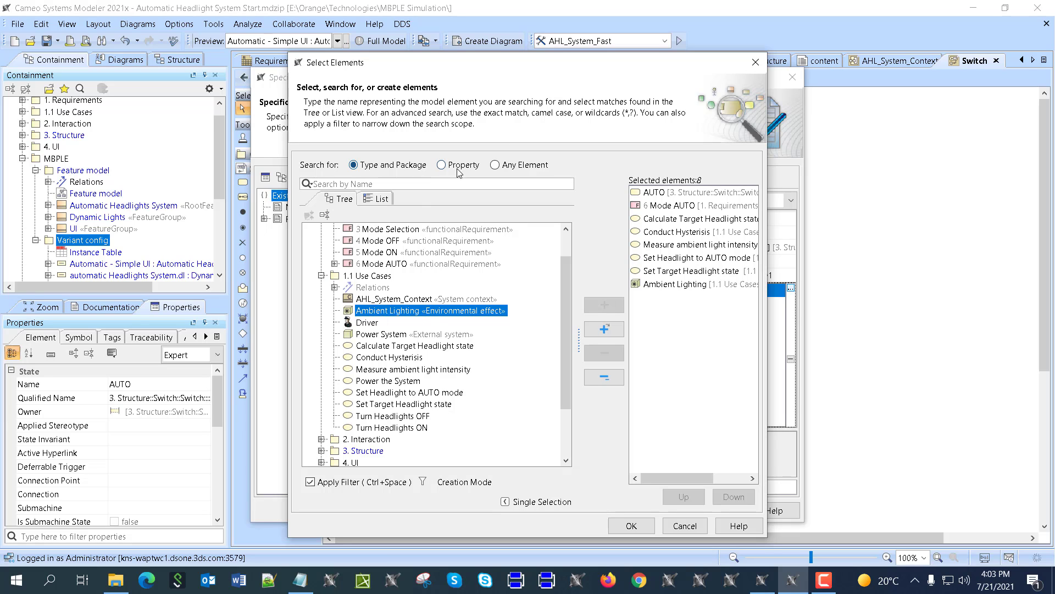
{"action": "left_click", "coordinate": [503, 167]}
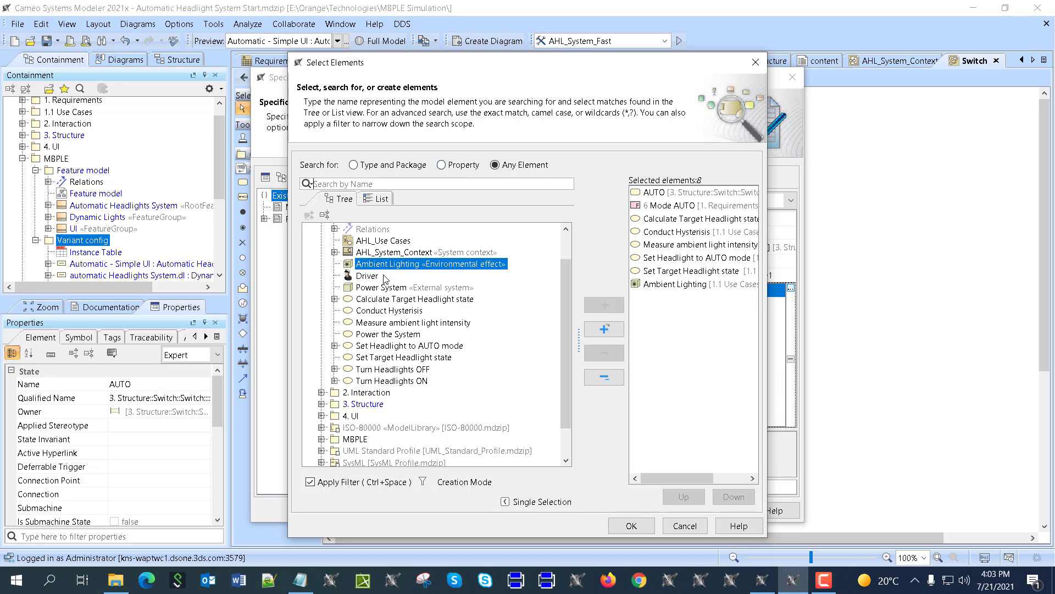
{"action": "scroll", "coordinate": [387, 280], "scroll_direction": "up", "scroll_amount": 1}
{"action": "left_click", "coordinate": [335, 288]}
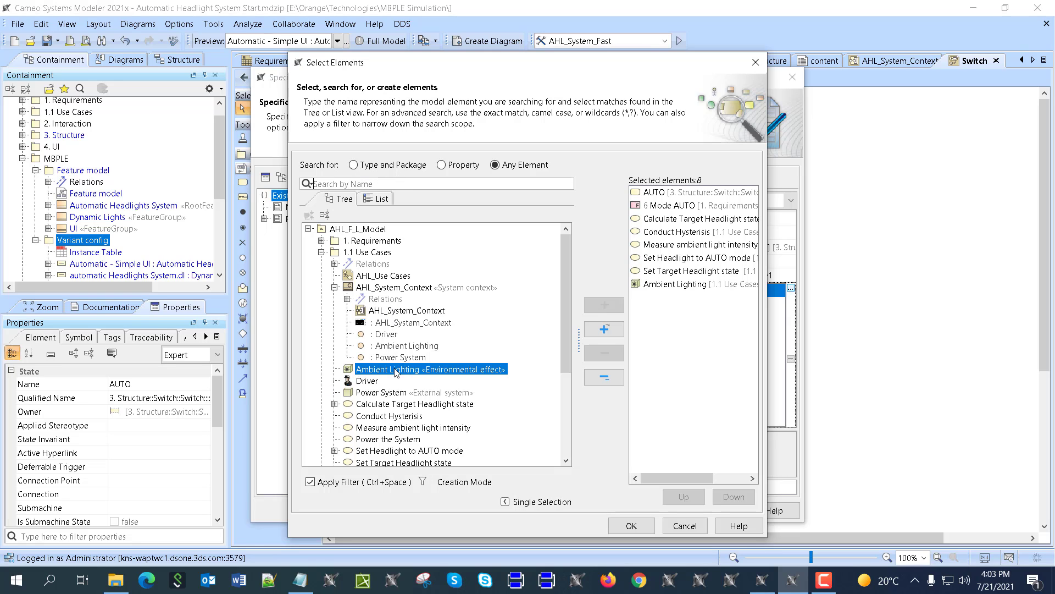
{"action": "left_click", "coordinate": [393, 346]}
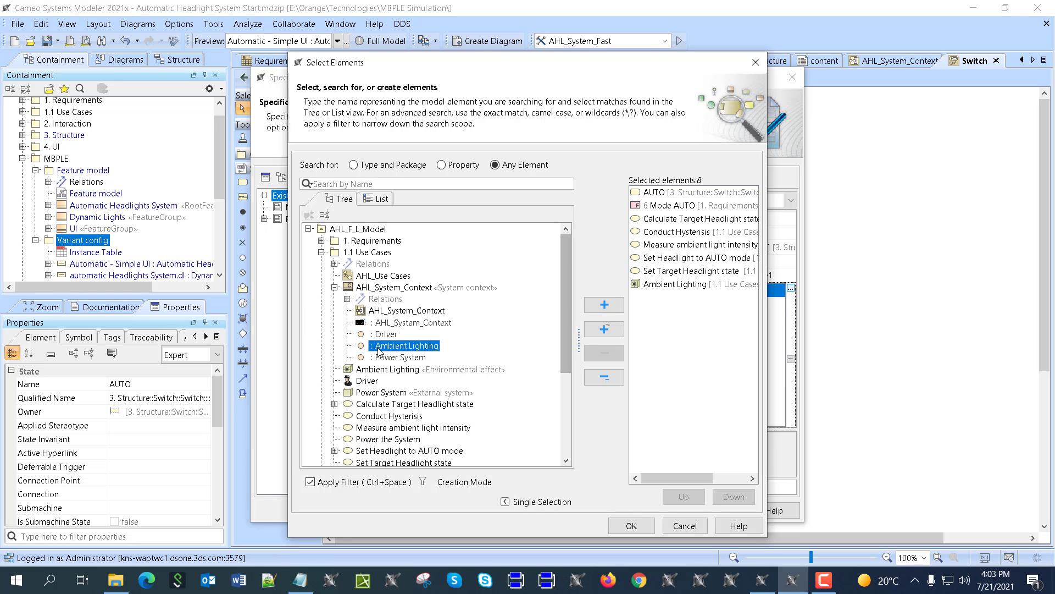
{"action": "double_click", "coordinate": [379, 348]}
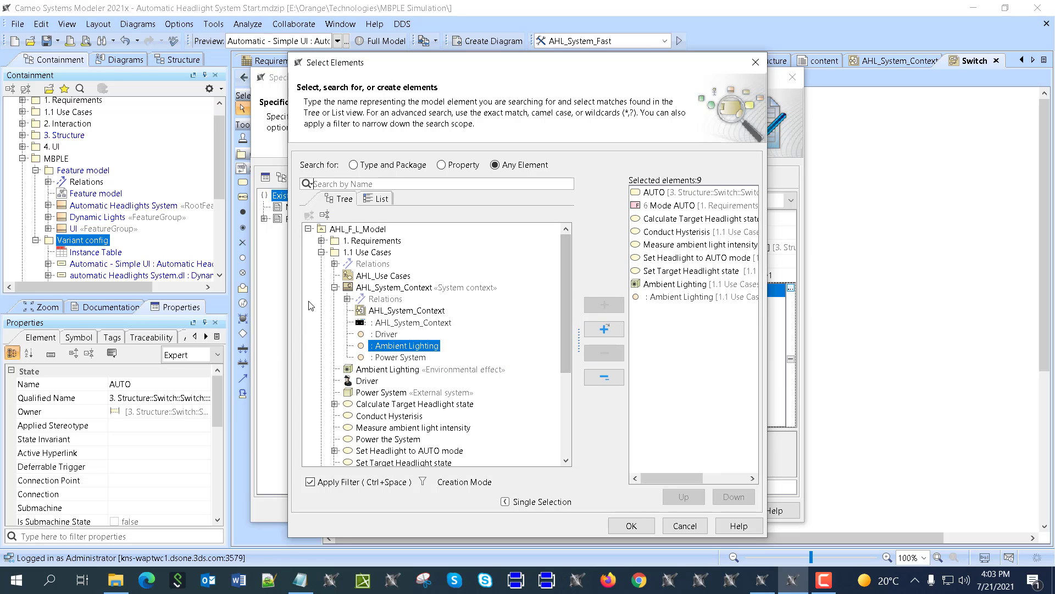
Add the sAuto signal from the 2.1. User Interaction package to the constrained elements
{"action": "scroll", "coordinate": [363, 291], "scroll_direction": "down", "scroll_amount": 4}
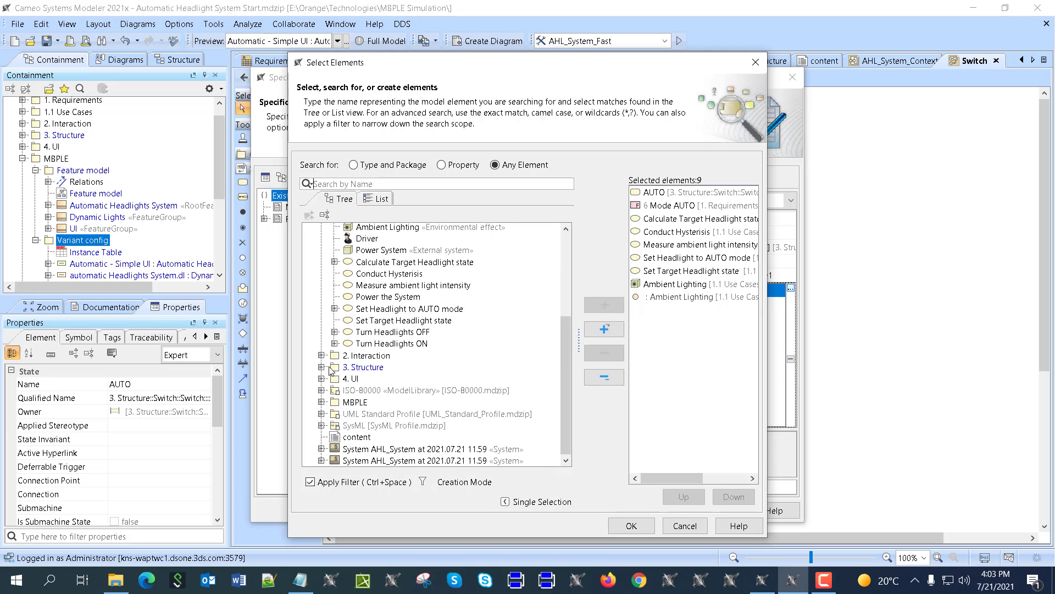
{"action": "left_click", "coordinate": [322, 356]}
{"action": "scroll", "coordinate": [332, 353], "scroll_direction": "down", "scroll_amount": 1}
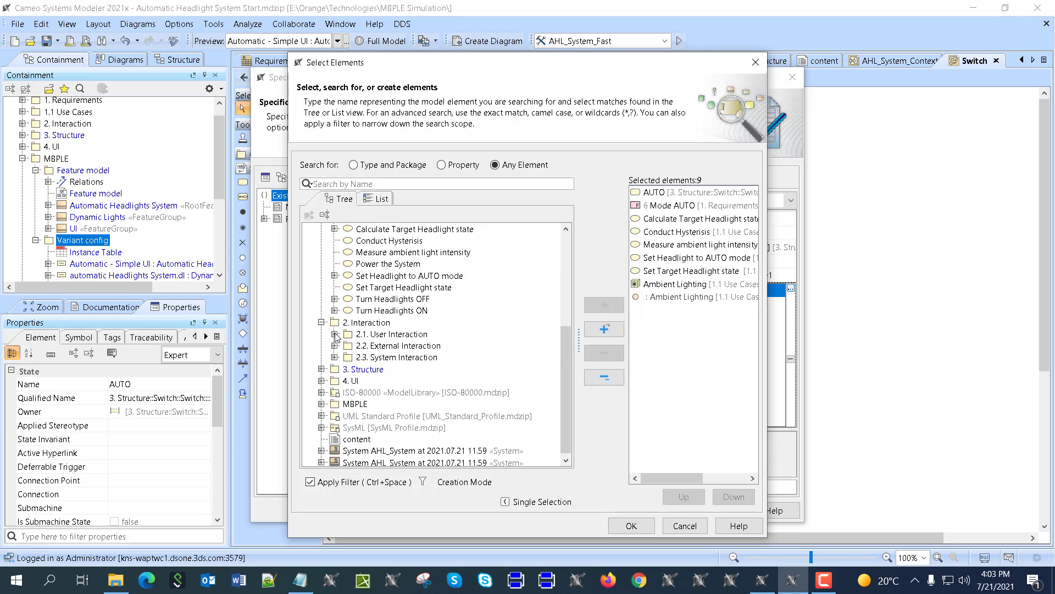
{"action": "left_click", "coordinate": [335, 334]}
{"action": "left_click", "coordinate": [383, 346]}
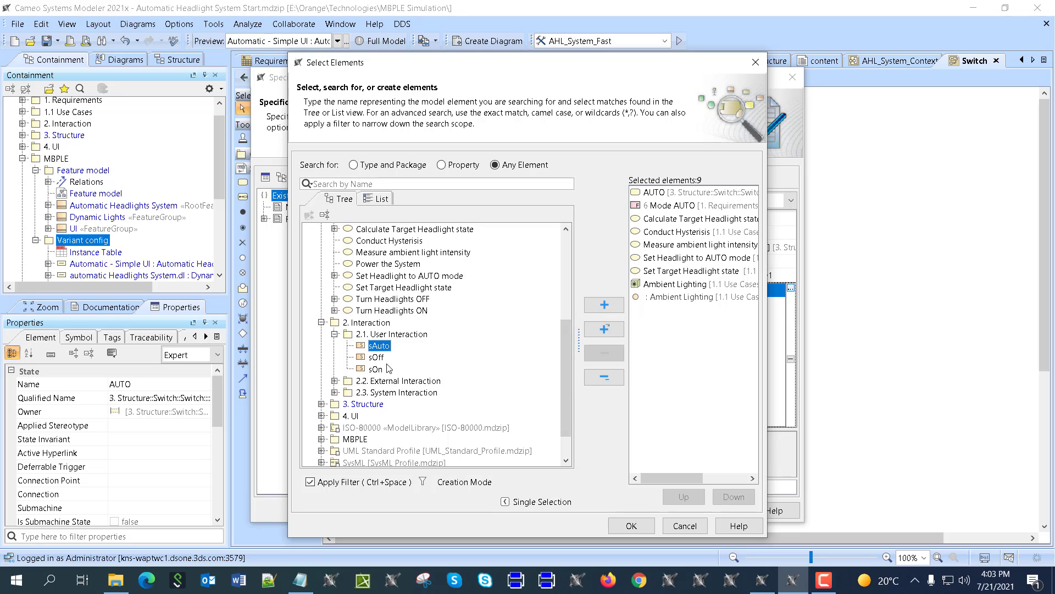
{"action": "double_click", "coordinate": [379, 347]}
Add the fLightEnergy flow specification from the 2.2. External Interaction package to the constrained elements
{"action": "scroll", "coordinate": [381, 353], "scroll_direction": "down", "scroll_amount": 1}
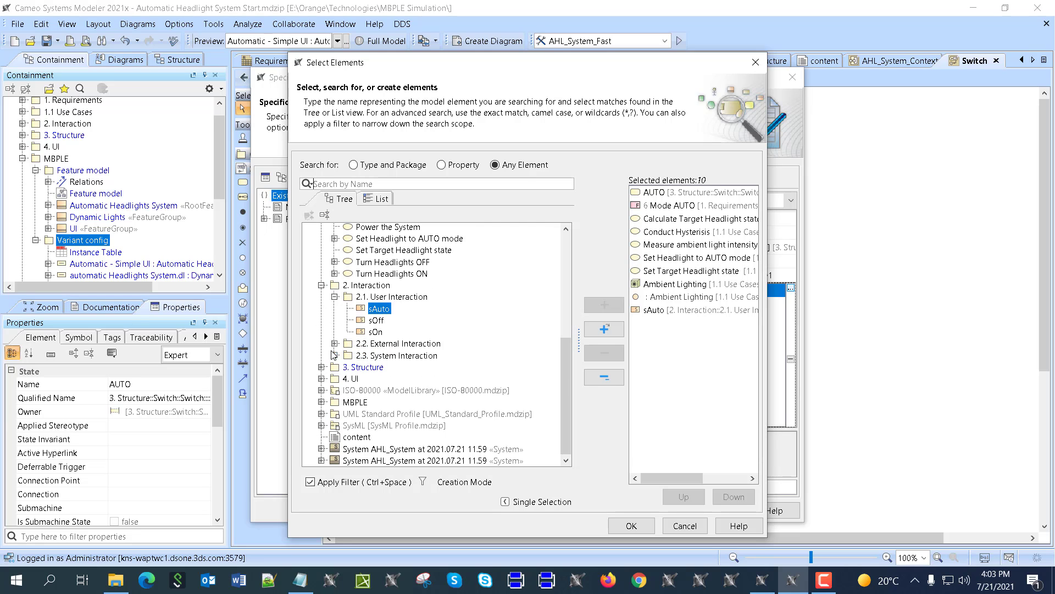
{"action": "left_click", "coordinate": [334, 343]}
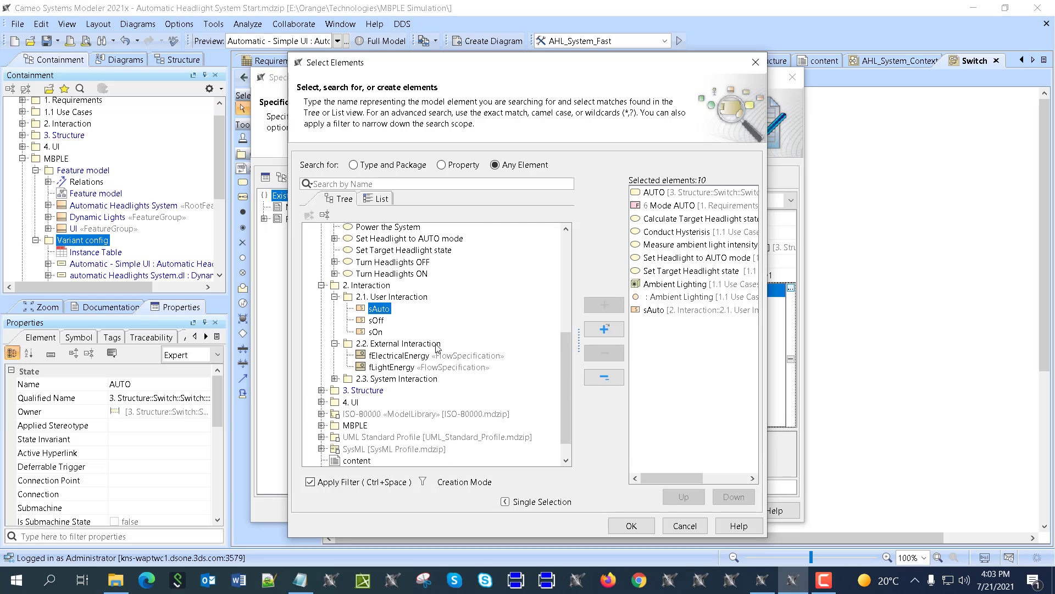
{"action": "scroll", "coordinate": [352, 358], "scroll_direction": "down", "scroll_amount": 1}
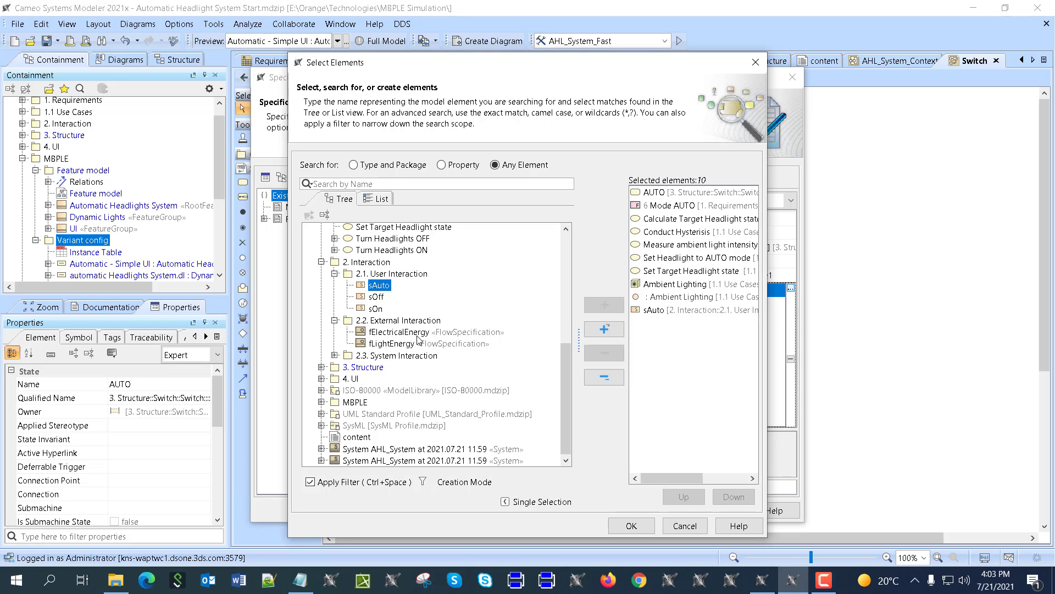
{"action": "double_click", "coordinate": [392, 344]}
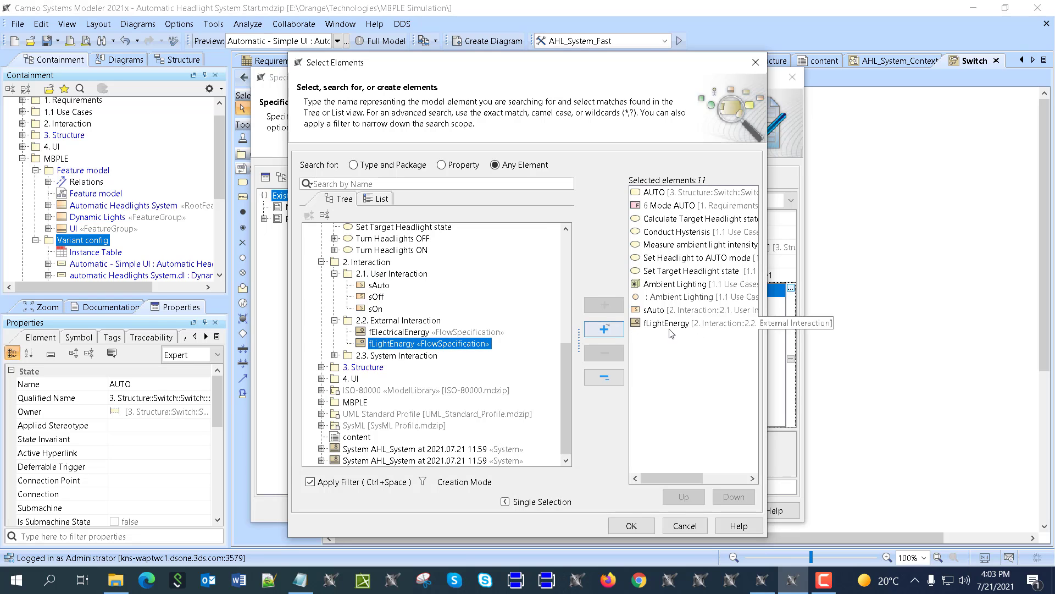
Add the sSensorOn, sSensorOff and sAmbLightIntensity signals from the 2.3. System Interaction package to the constrained elements
{"action": "left_click", "coordinate": [335, 356]}
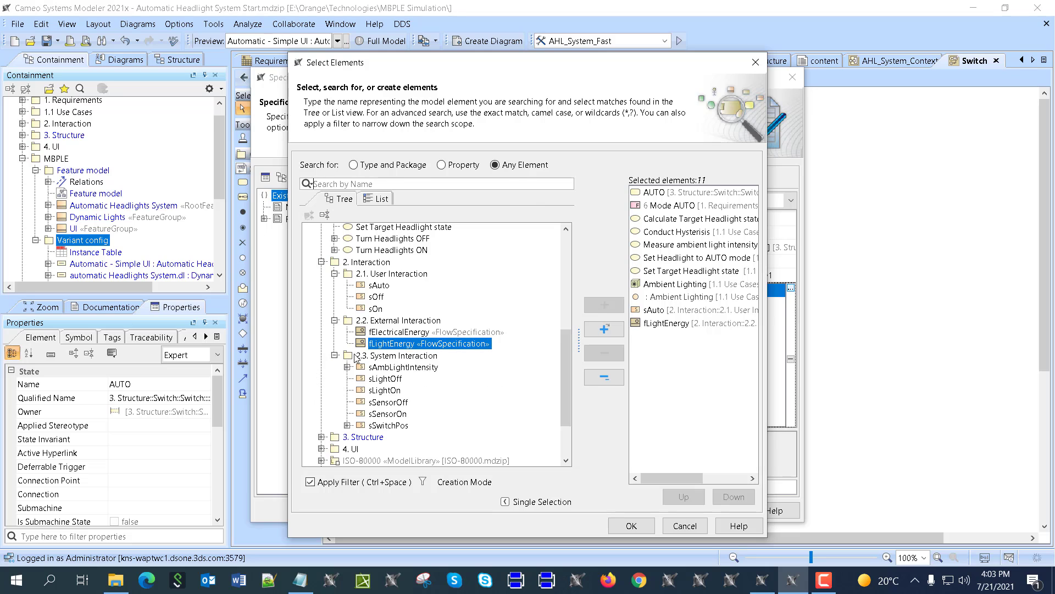
{"action": "scroll", "coordinate": [360, 363], "scroll_direction": "down", "scroll_amount": 2}
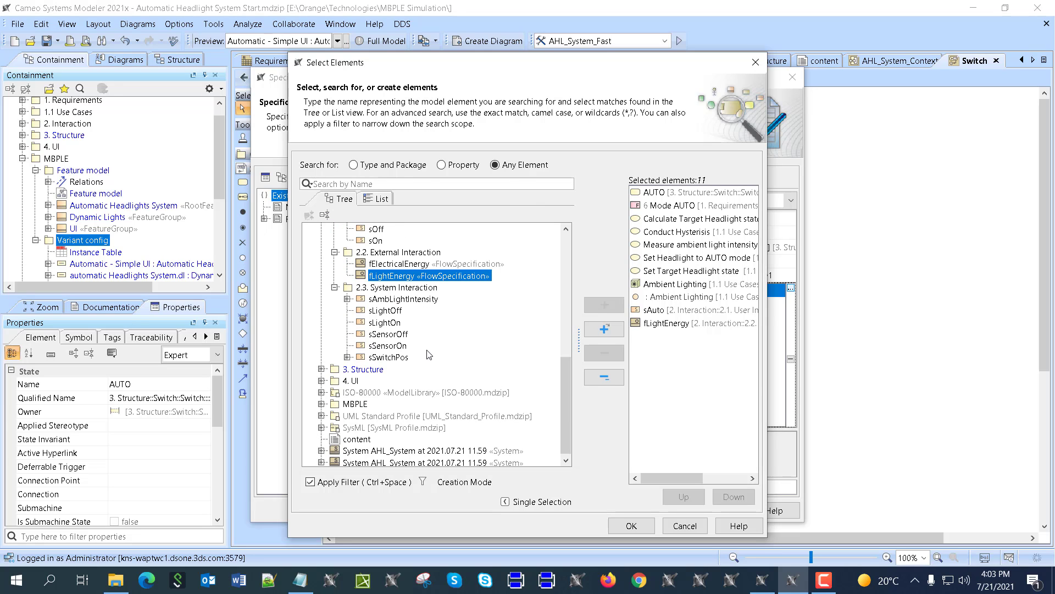
{"action": "left_click", "coordinate": [396, 347]}
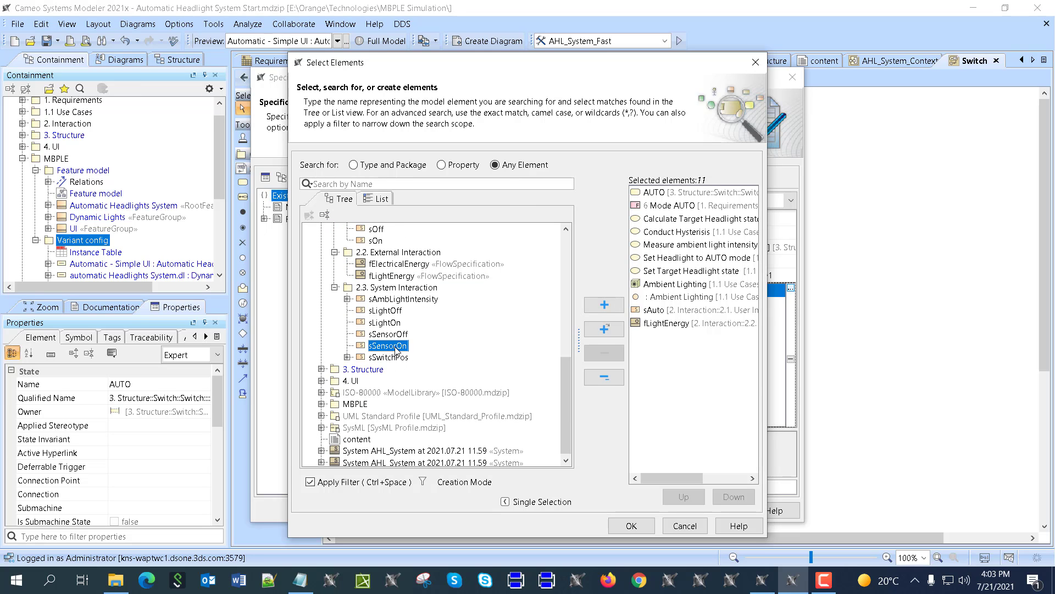
{"action": "double_click", "coordinate": [396, 347]}
{"action": "double_click", "coordinate": [396, 334]}
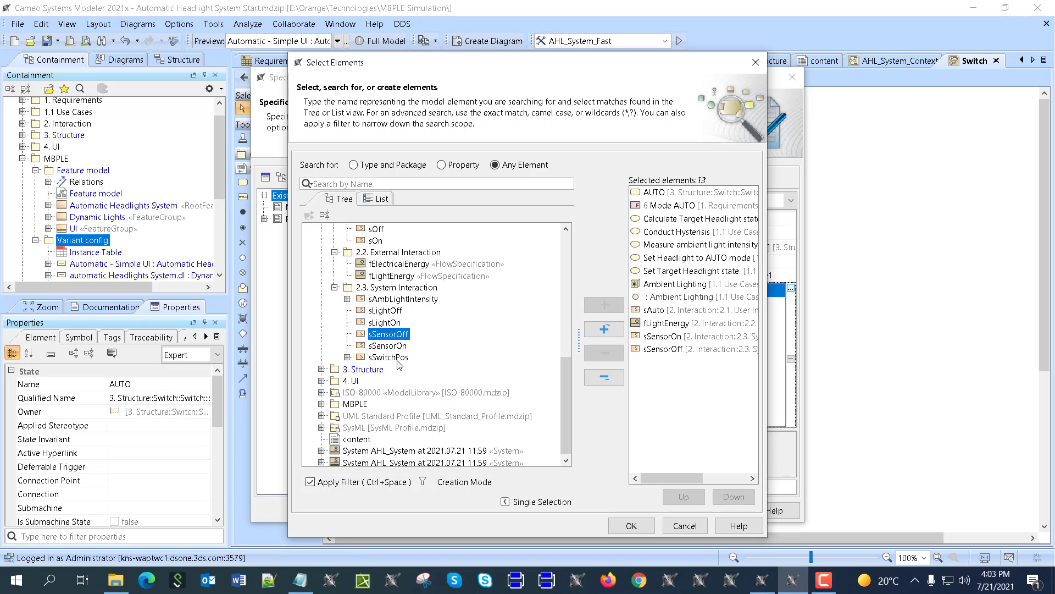
{"action": "double_click", "coordinate": [413, 301]}
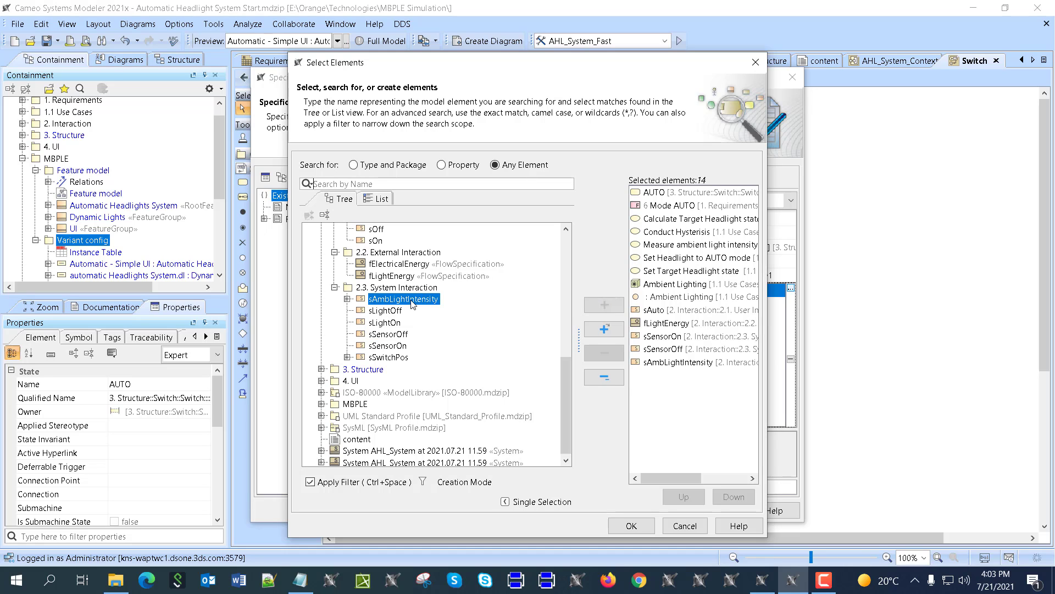
Add 3. Structure's Intensity value type and AHL_Controller's default-and-stop-sensor and initialize-and-start-sensor activities to the constrained elements
{"action": "left_click", "coordinate": [321, 368]}
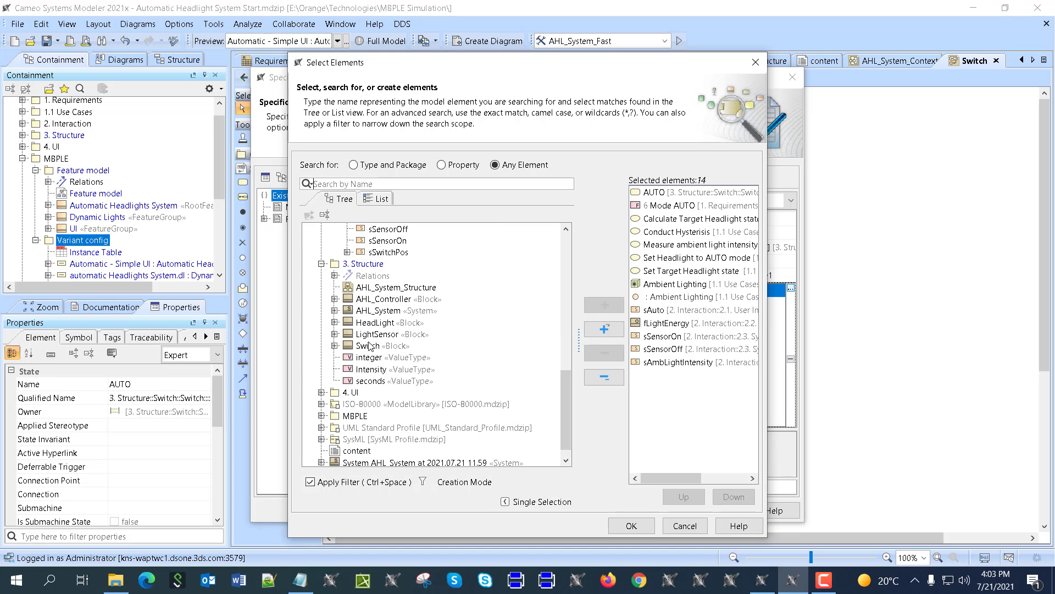
{"action": "double_click", "coordinate": [366, 371]}
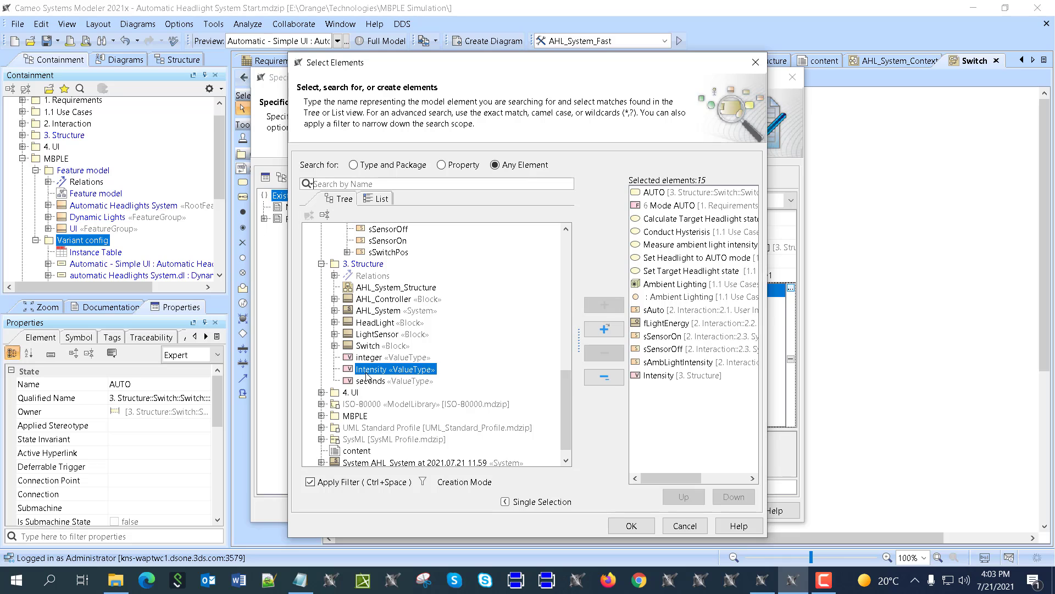
{"action": "left_click", "coordinate": [336, 300]}
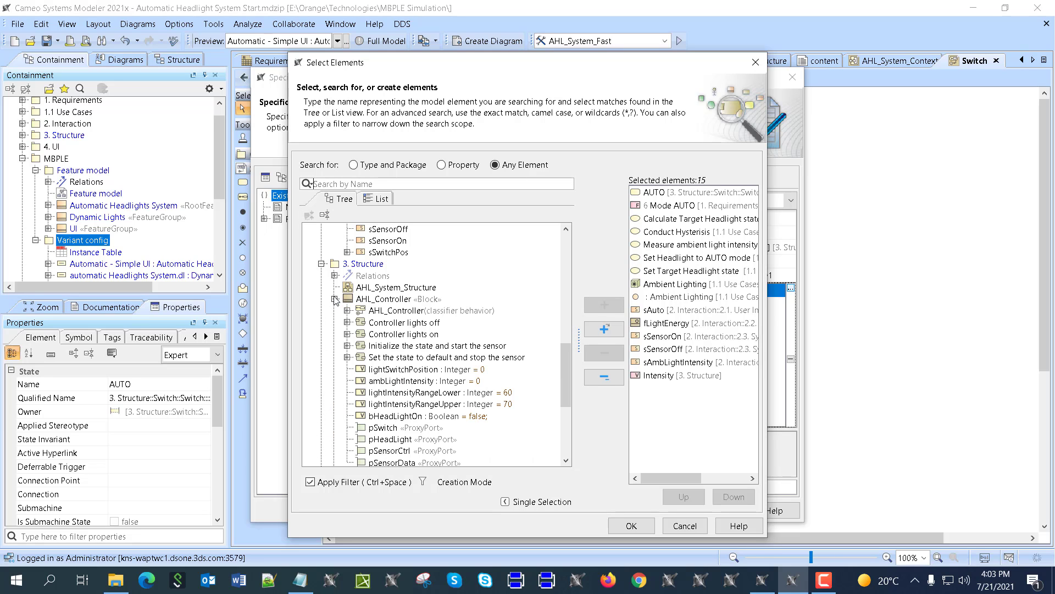
{"action": "double_click", "coordinate": [390, 358]}
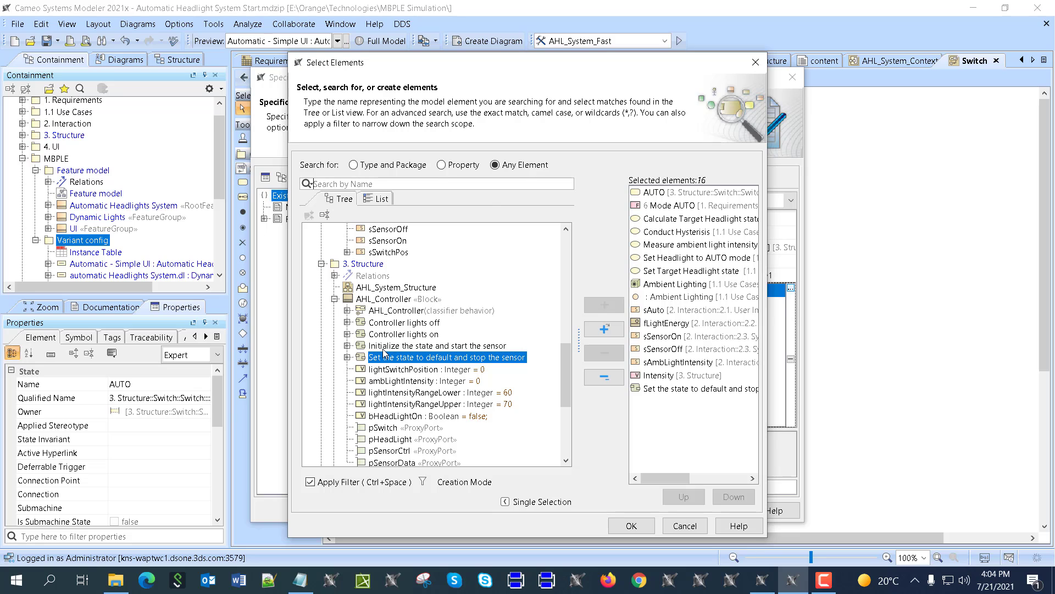
{"action": "double_click", "coordinate": [385, 346]}
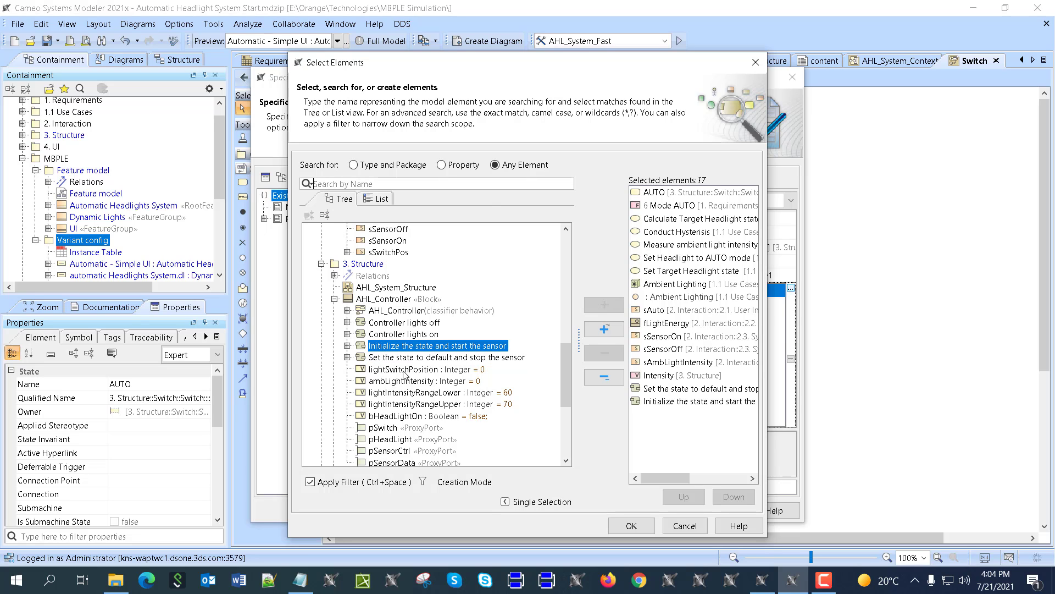
Add AHL_Controller's ambLightIntensity, lightIntensityRangeLower and lightIntensityRangeUpper value properties to the constrained elements
{"action": "scroll", "coordinate": [405, 373], "scroll_direction": "down", "scroll_amount": 1}
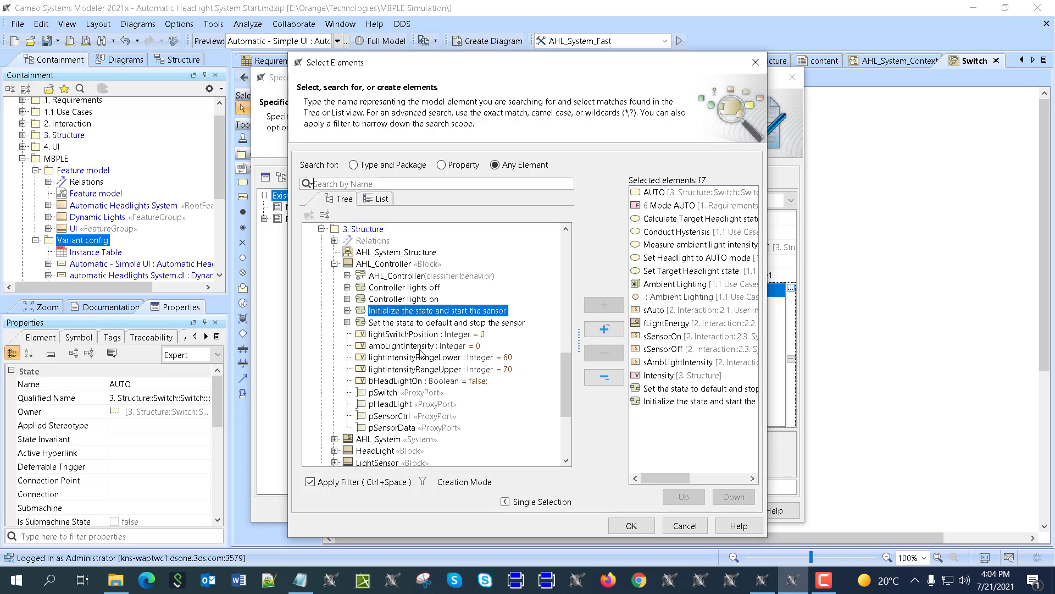
{"action": "double_click", "coordinate": [404, 346]}
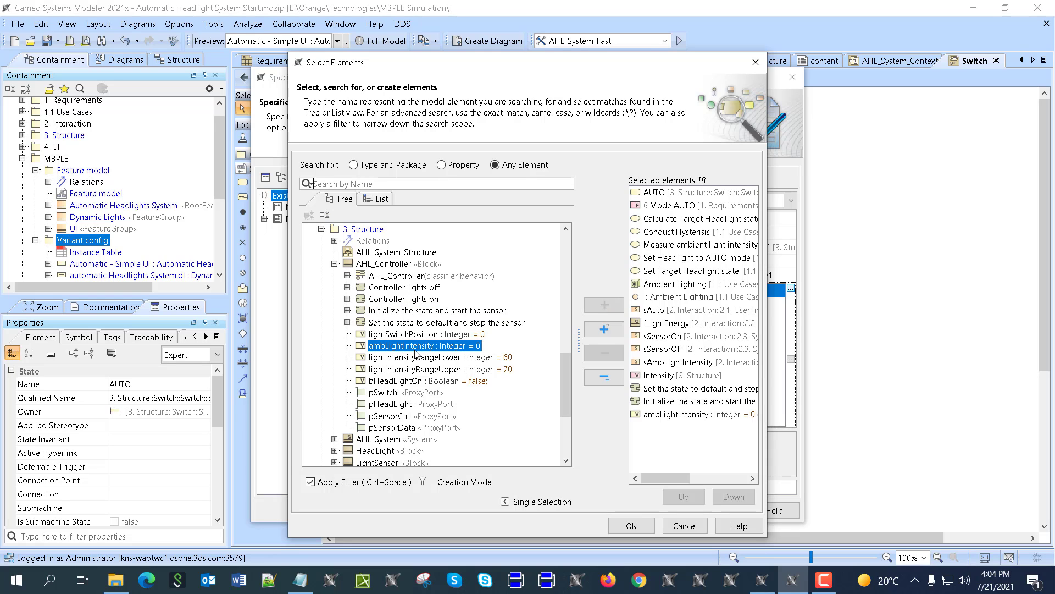
{"action": "double_click", "coordinate": [386, 358]}
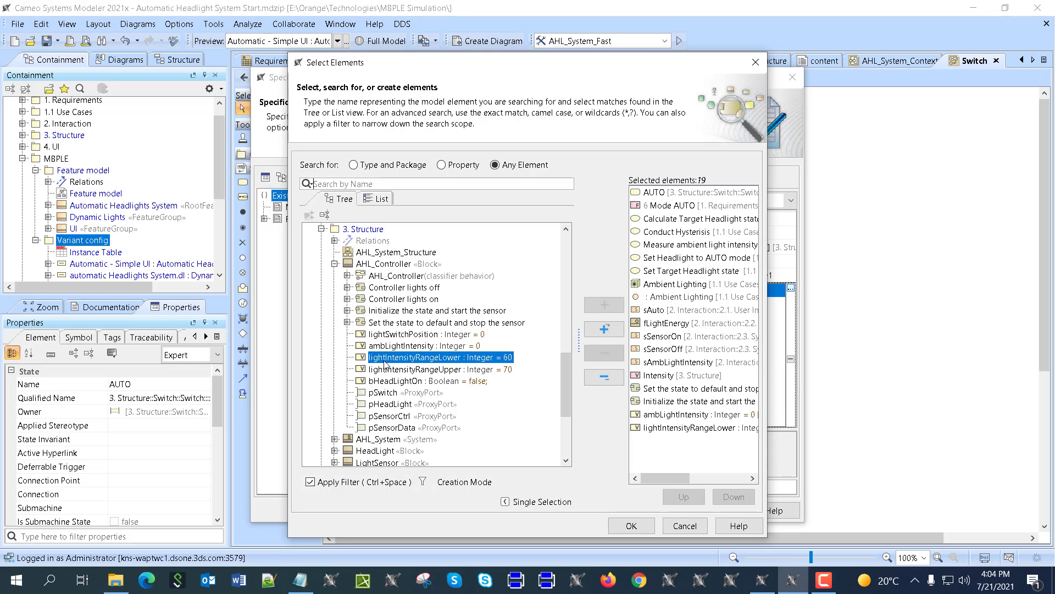
{"action": "double_click", "coordinate": [397, 370]}
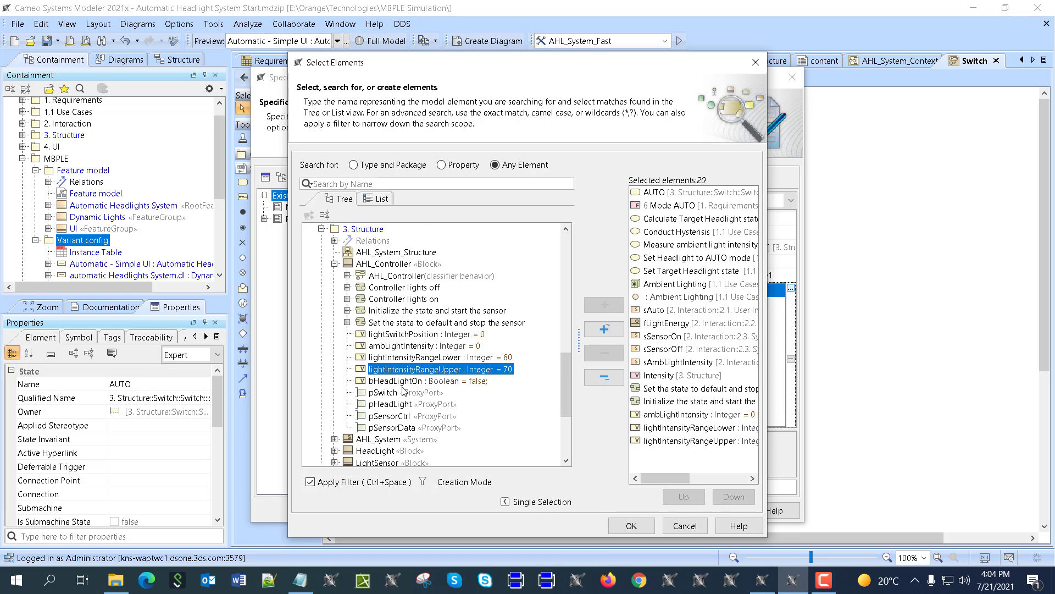
Add AHL_Controller's pSensorCtrl and pSensorData proxy ports to the constrained elements
{"action": "scroll", "coordinate": [404, 392], "scroll_direction": "down", "scroll_amount": 1}
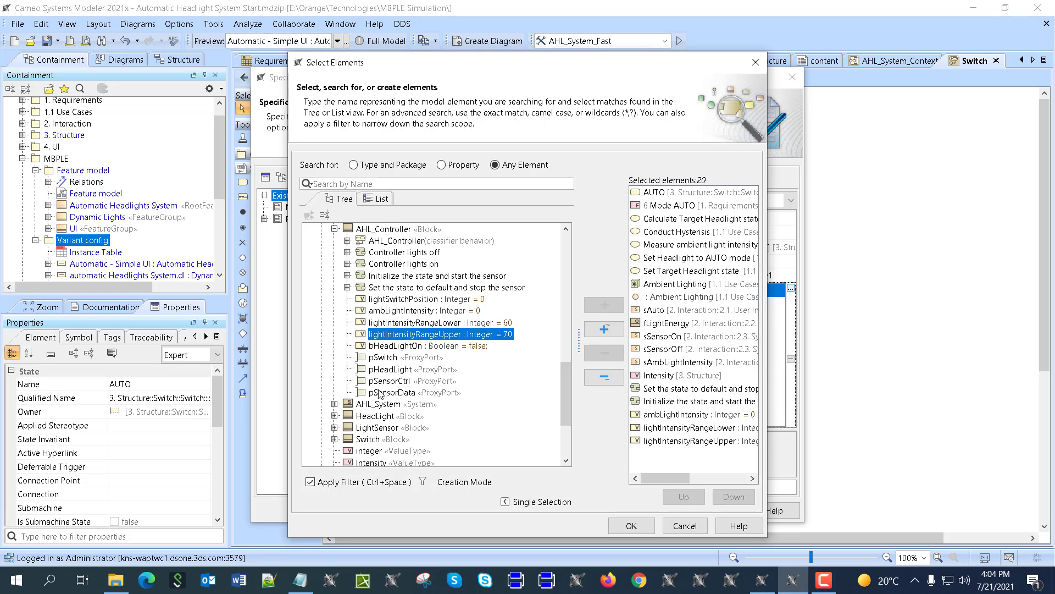
{"action": "double_click", "coordinate": [397, 382]}
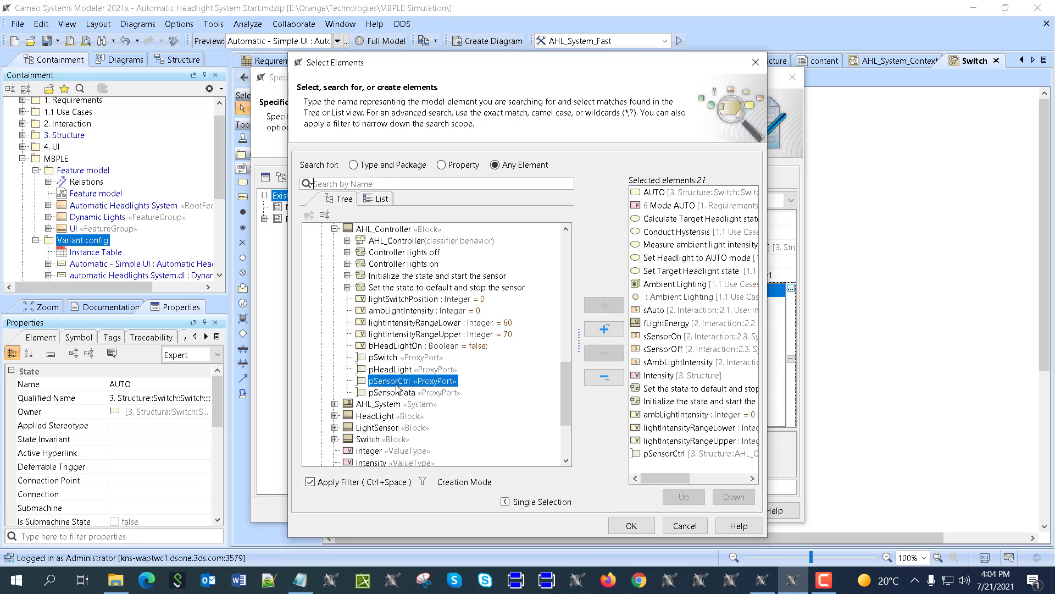
{"action": "double_click", "coordinate": [391, 392]}
Add the AUTO state nested in the Available state of AHL_Controller's classifier behavior to the constrained elements
{"action": "scroll", "coordinate": [390, 386], "scroll_direction": "up", "scroll_amount": 3}
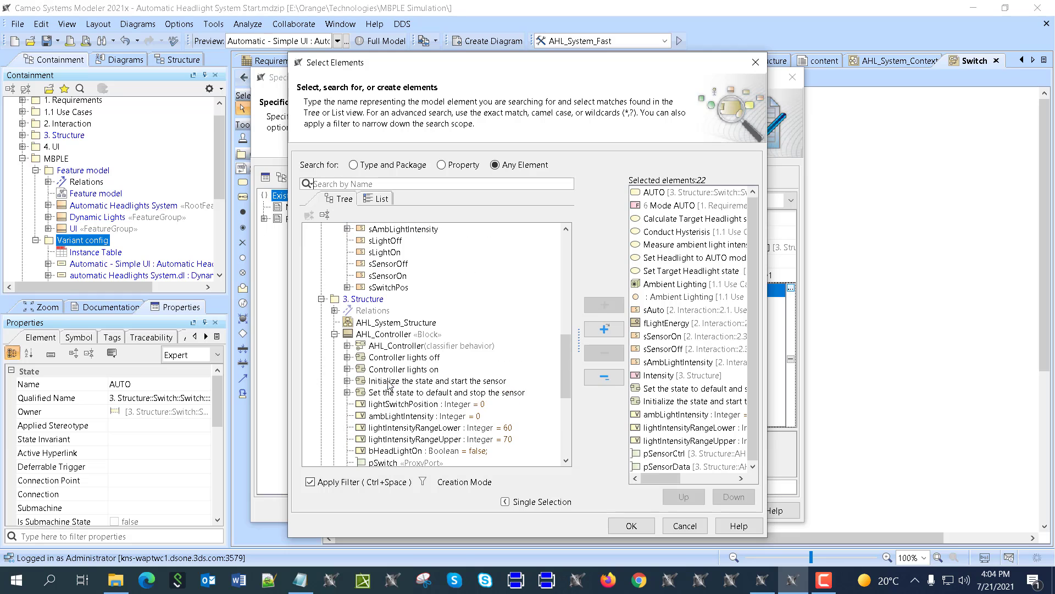
{"action": "left_click", "coordinate": [348, 345]}
{"action": "scroll", "coordinate": [426, 361], "scroll_direction": "down", "scroll_amount": 1}
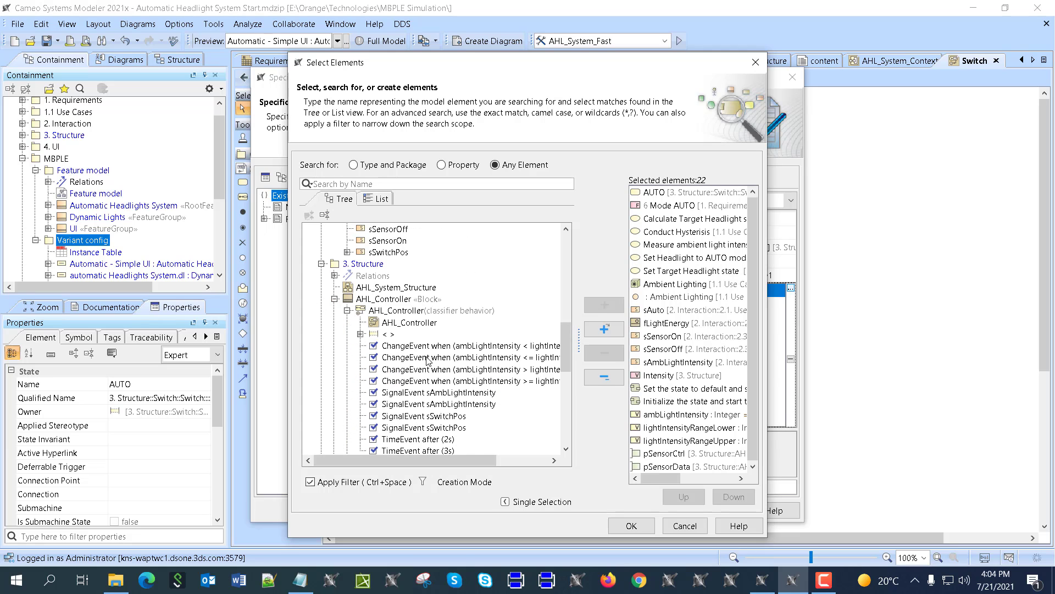
{"action": "left_click", "coordinate": [361, 334]}
{"action": "scroll", "coordinate": [371, 359], "scroll_direction": "down", "scroll_amount": 1}
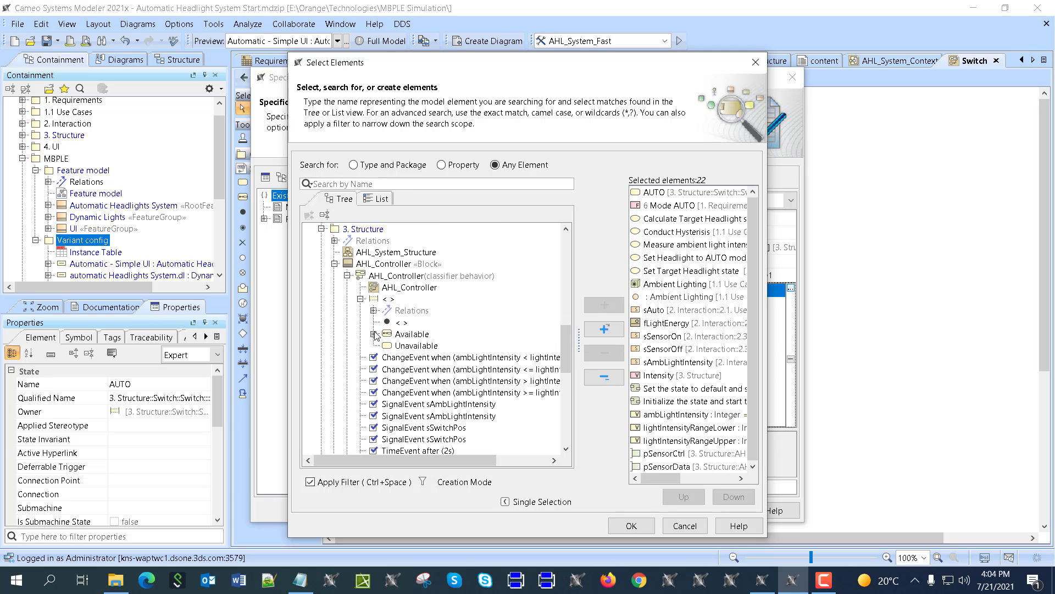
{"action": "left_click", "coordinate": [374, 333]}
{"action": "scroll", "coordinate": [383, 311], "scroll_direction": "down", "scroll_amount": 2}
{"action": "left_click", "coordinate": [387, 288]}
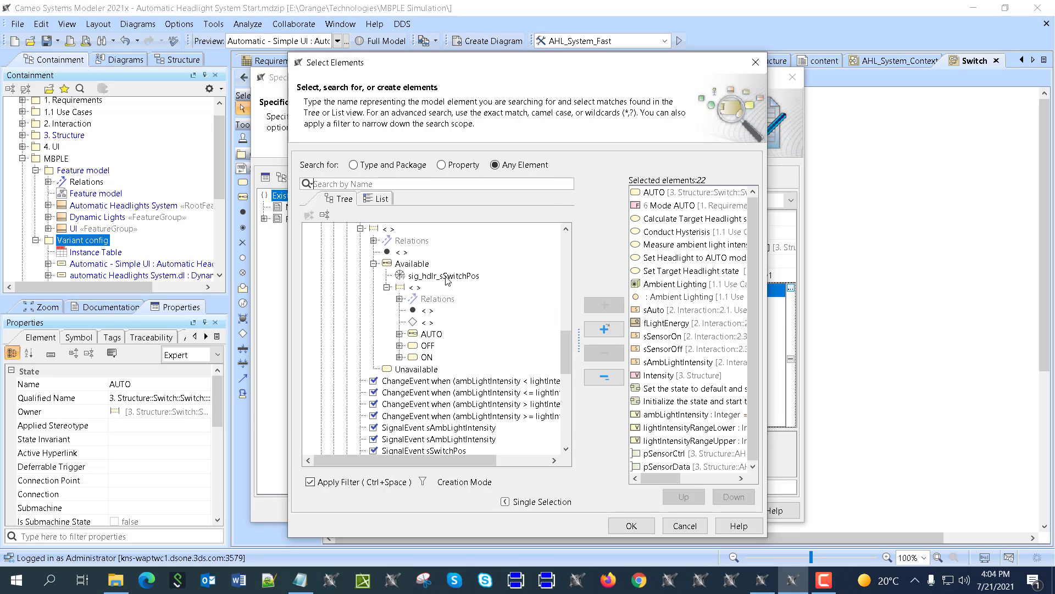
{"action": "left_click", "coordinate": [399, 334]}
{"action": "left_click", "coordinate": [427, 334]}
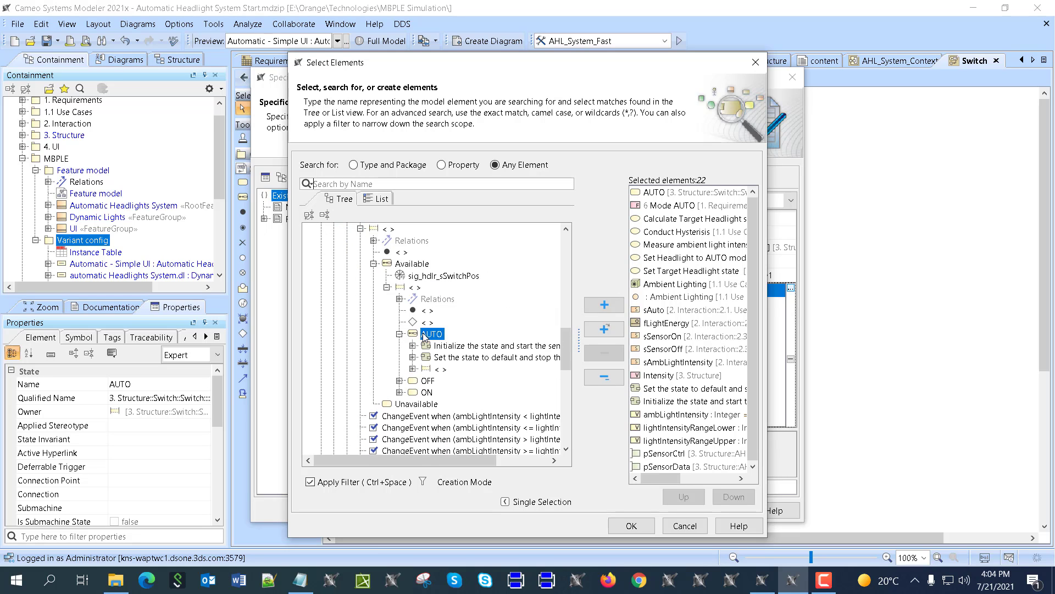
{"action": "double_click", "coordinate": [424, 334]}
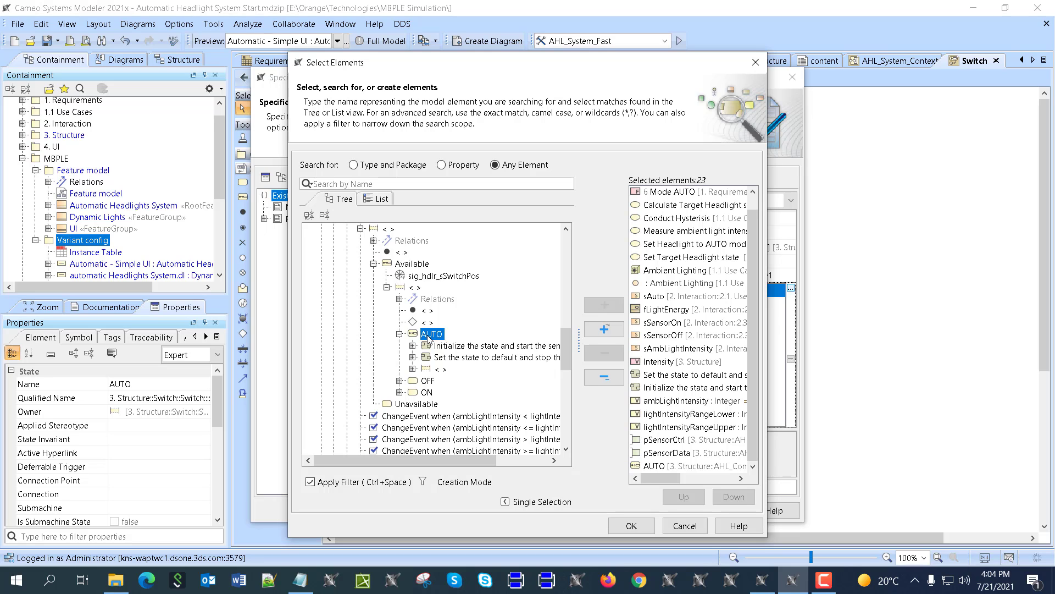
Add the Light Sensor group box of the Automatic Headlights System frame in the 4. UI package to the constrained elements
{"action": "scroll", "coordinate": [424, 334], "scroll_direction": "down", "scroll_amount": 10}
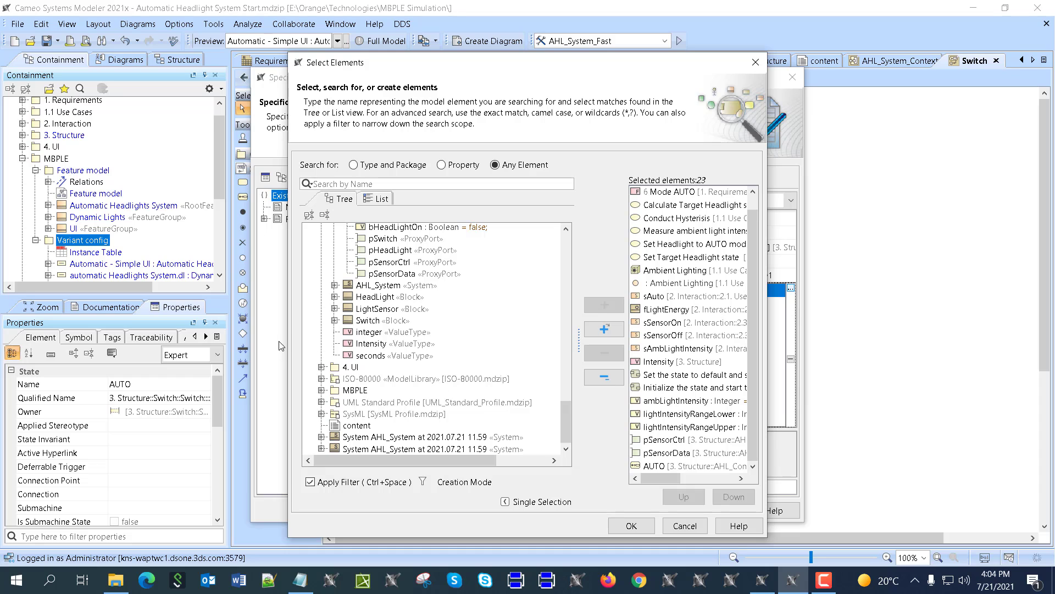
{"action": "left_click", "coordinate": [322, 366]}
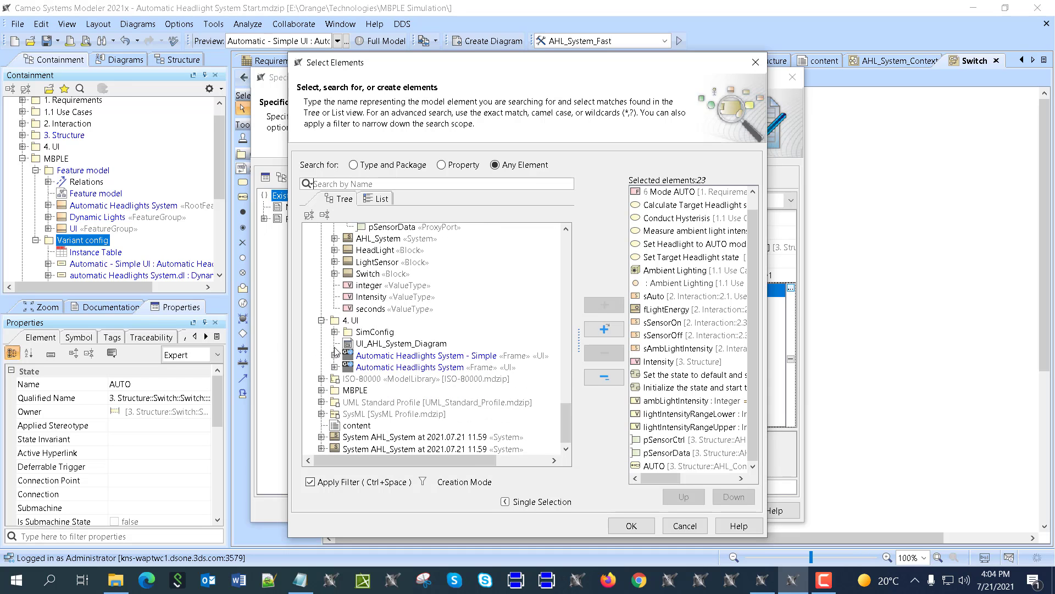
{"action": "left_click", "coordinate": [334, 332]}
{"action": "left_click", "coordinate": [335, 332]}
{"action": "left_click", "coordinate": [335, 355]}
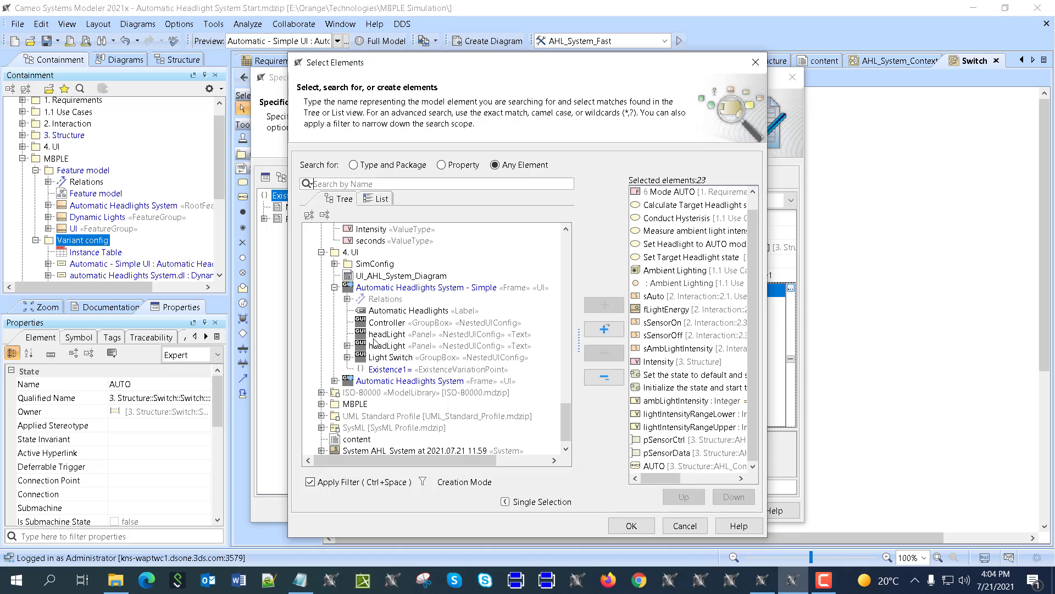
{"action": "left_click", "coordinate": [334, 381]}
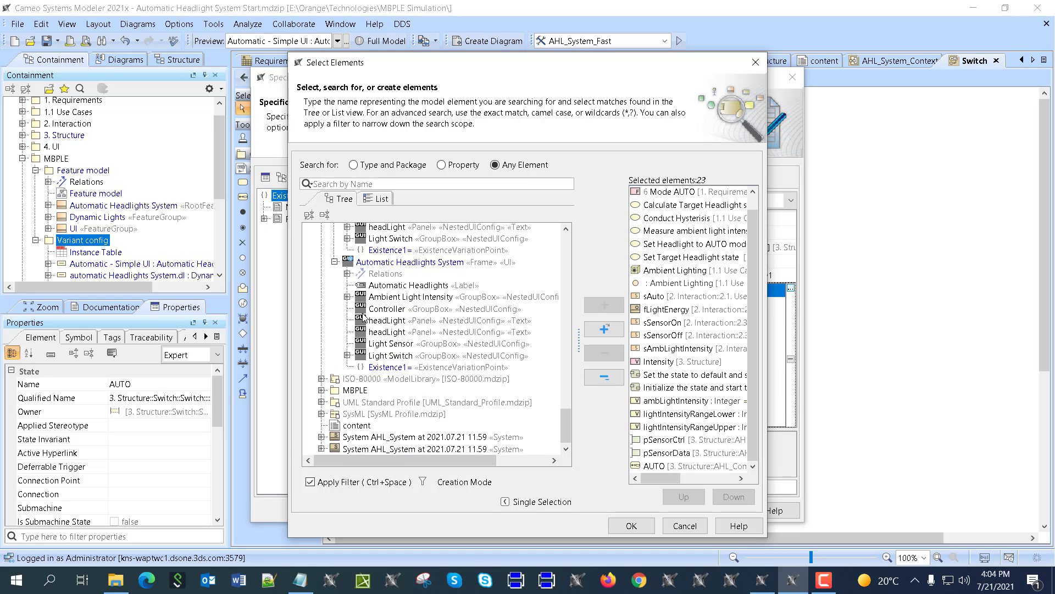
{"action": "left_click", "coordinate": [347, 296]}
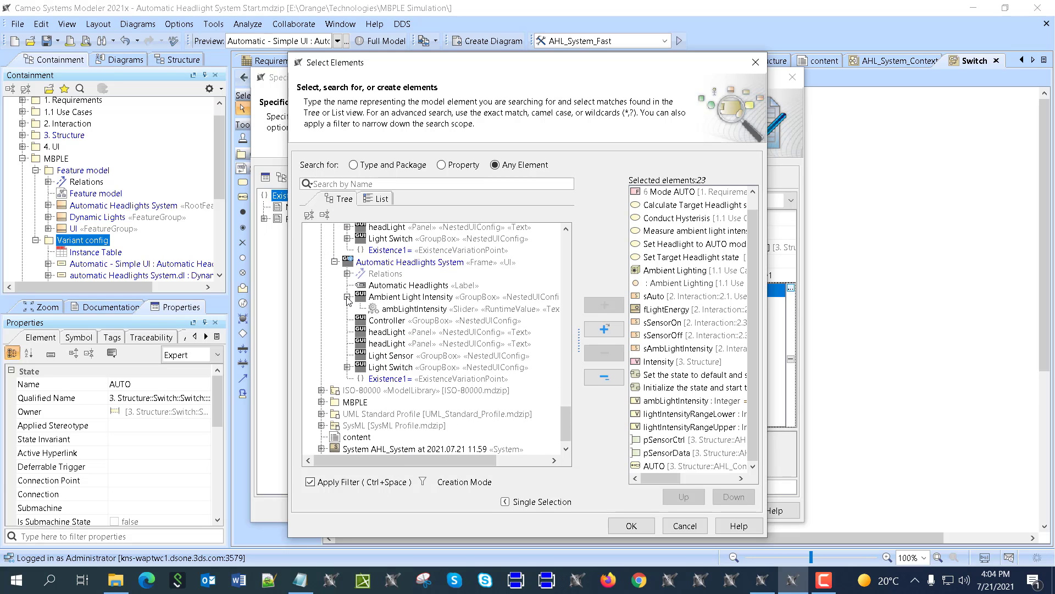
{"action": "left_click", "coordinate": [348, 297]}
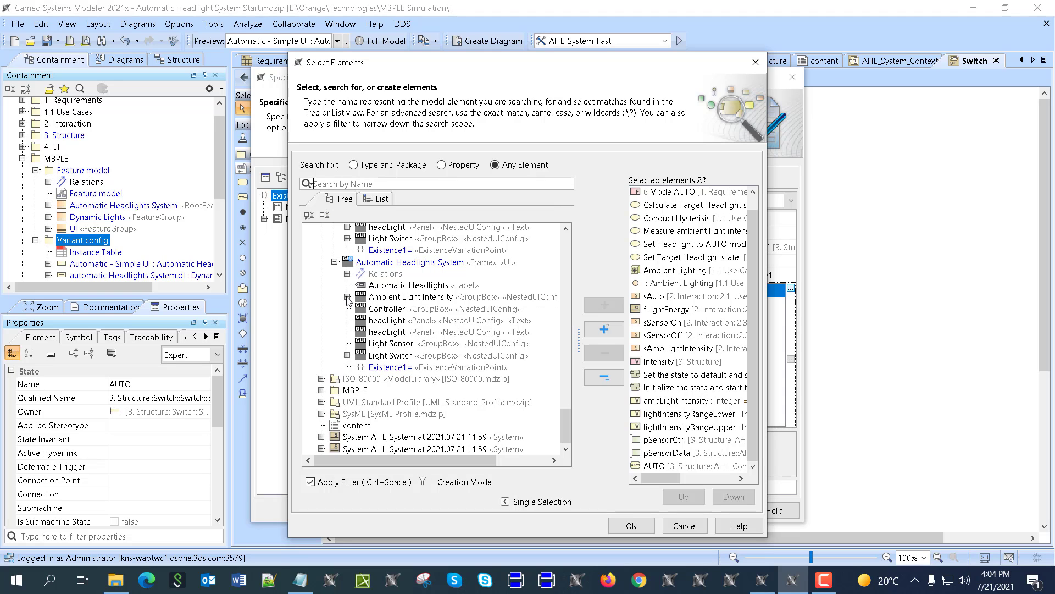
{"action": "double_click", "coordinate": [400, 345]}
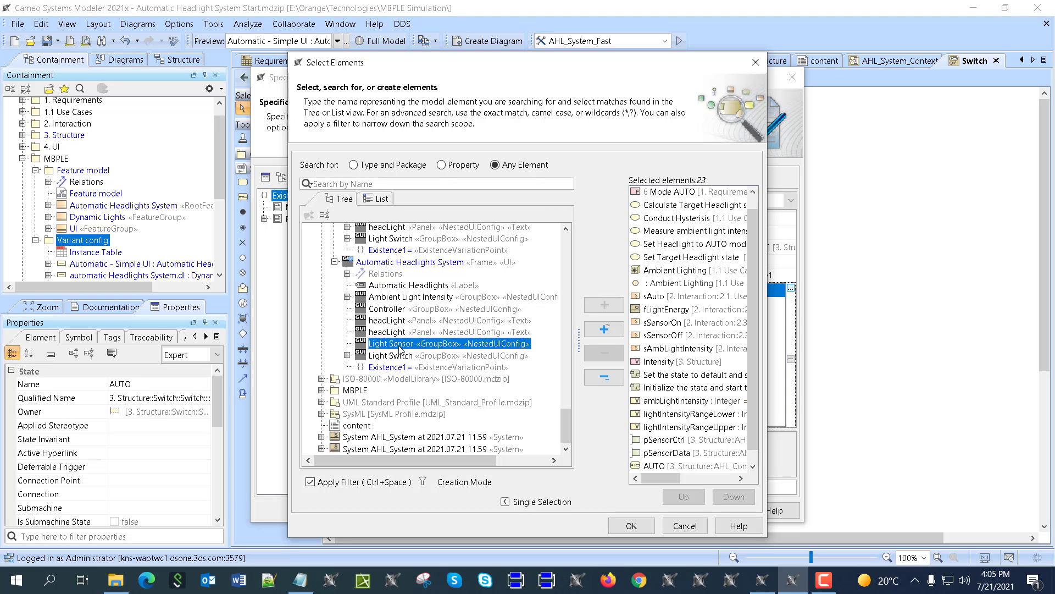
Add the same frame's AUTO button from Light Switch and its Ambient Light Intensity group box to the constrained elements
{"action": "left_click", "coordinate": [347, 355]}
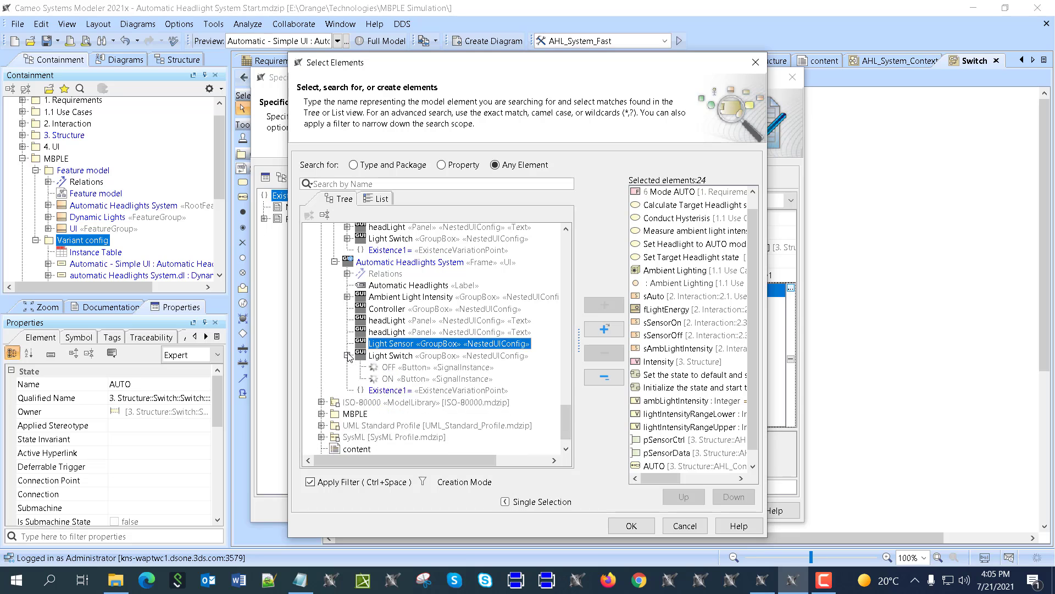
{"action": "double_click", "coordinate": [388, 367]}
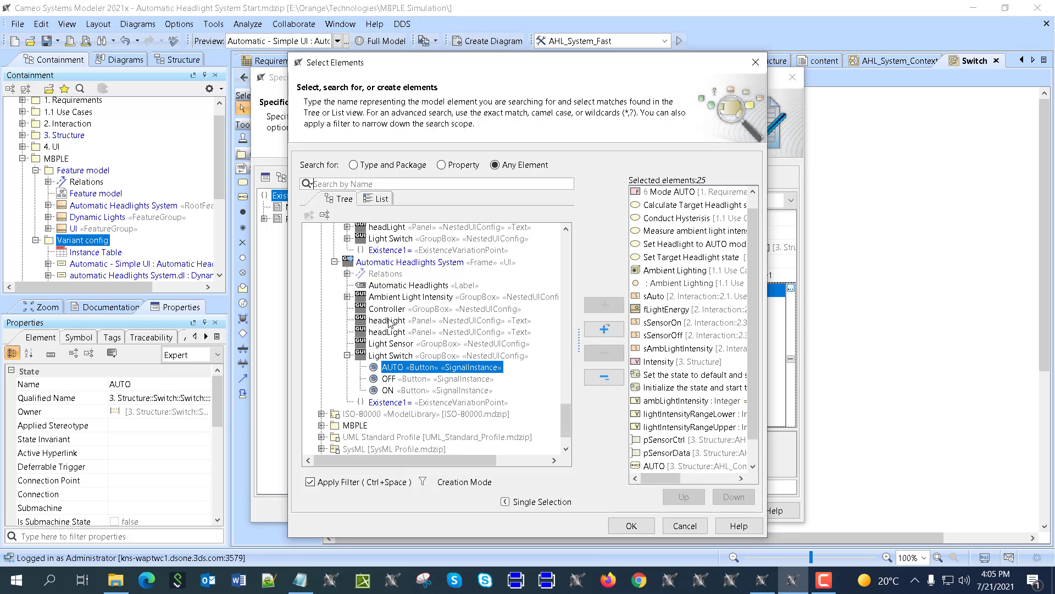
{"action": "double_click", "coordinate": [373, 299]}
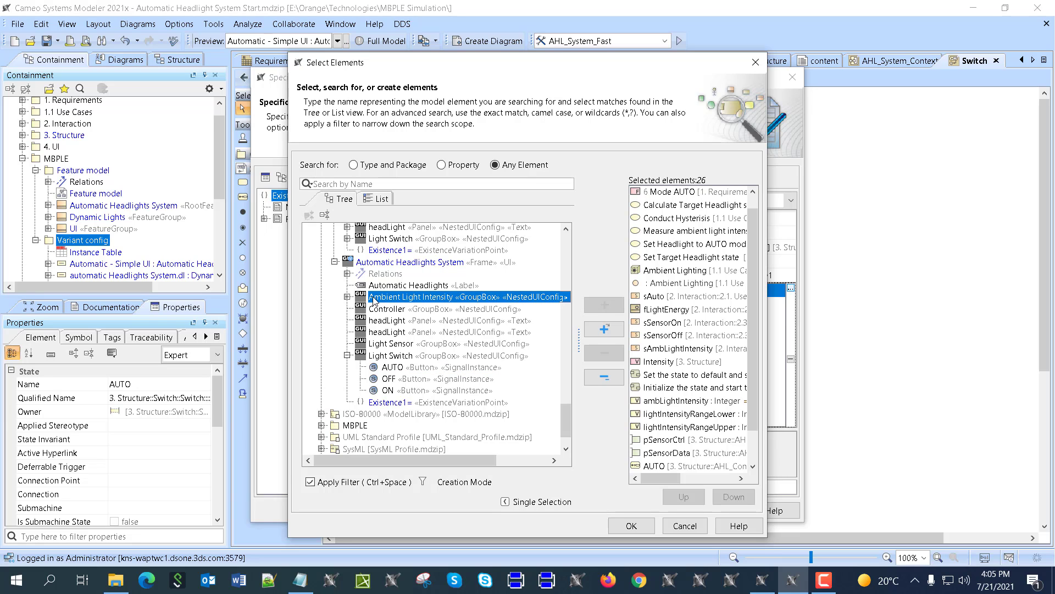
Review and confirm the selected constrained elements, and close the existence variation point's specification
{"action": "scroll", "coordinate": [697, 336], "scroll_direction": "down", "scroll_amount": 1}
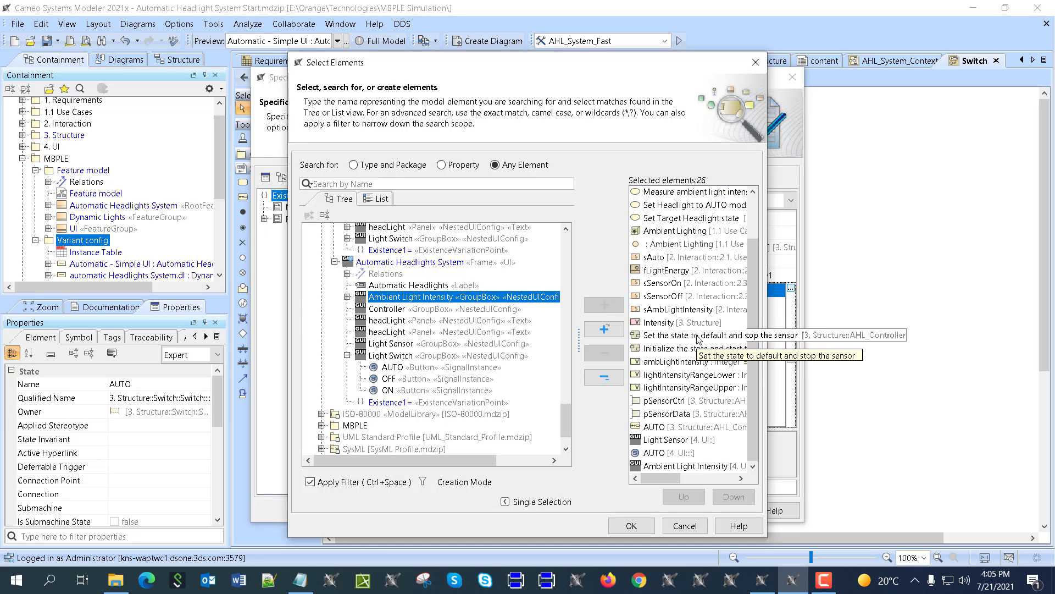
{"action": "scroll", "coordinate": [459, 367], "scroll_direction": "down", "scroll_amount": 1}
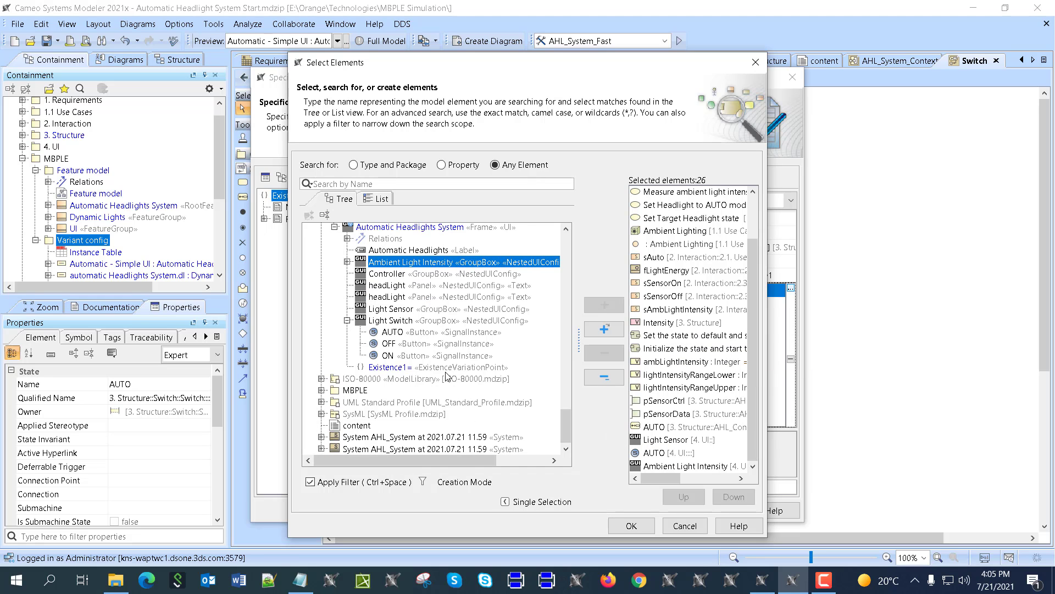
{"action": "scroll", "coordinate": [368, 423], "scroll_direction": "up", "scroll_amount": 6}
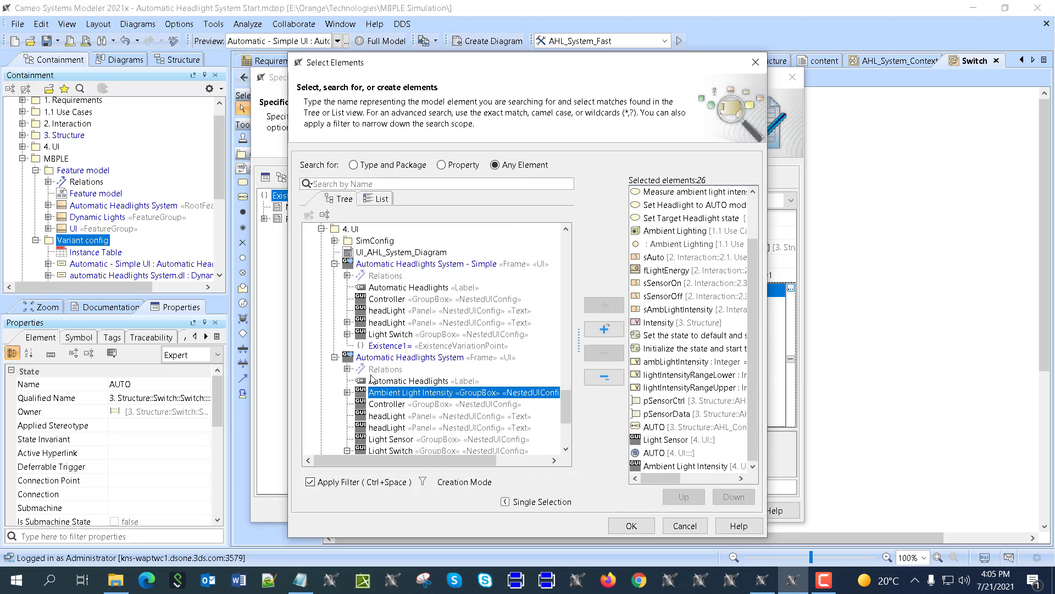
{"action": "left_click", "coordinate": [632, 526]}
{"action": "left_click", "coordinate": [717, 510]}
{"action": "left_click", "coordinate": [885, 417]}
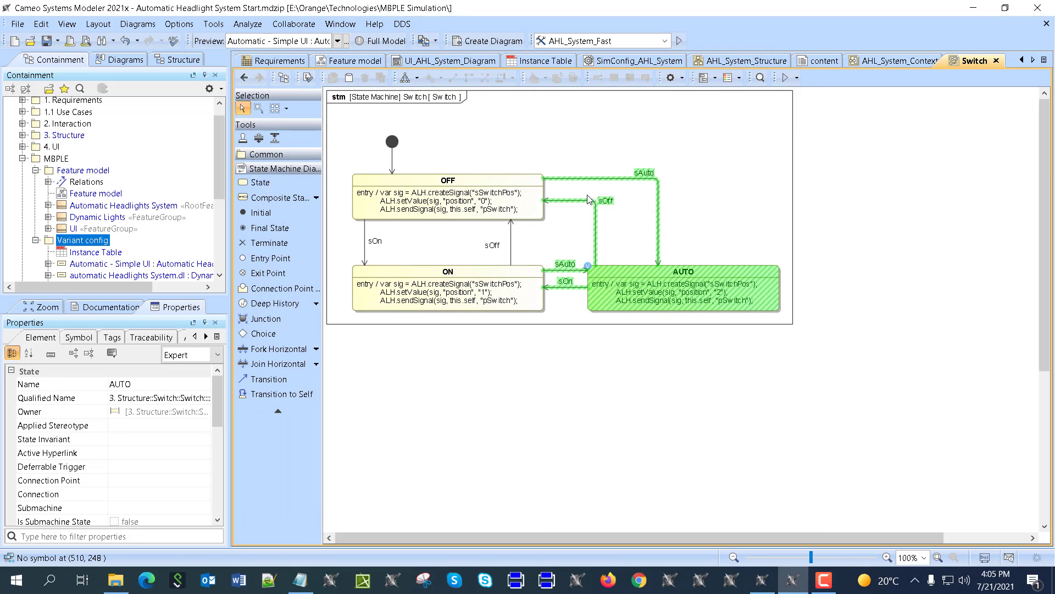
Preview the Automatic- Advance UI and Non automatic - Advance UI variants on the UI_AHL_System_Diagram
{"action": "left_click", "coordinate": [433, 62]}
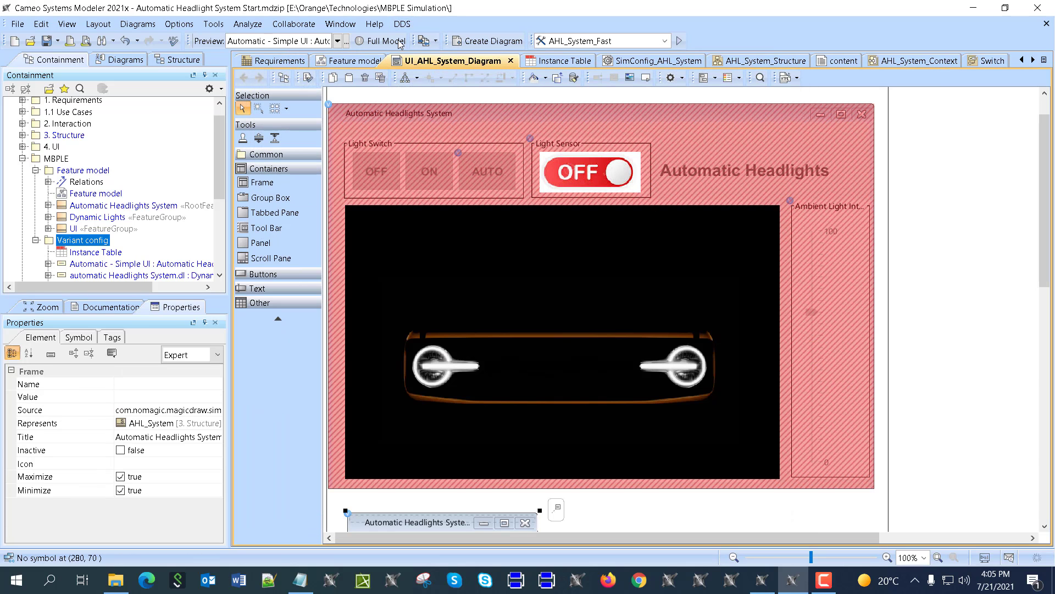
{"action": "left_click", "coordinate": [338, 41]}
{"action": "left_click", "coordinate": [286, 115]}
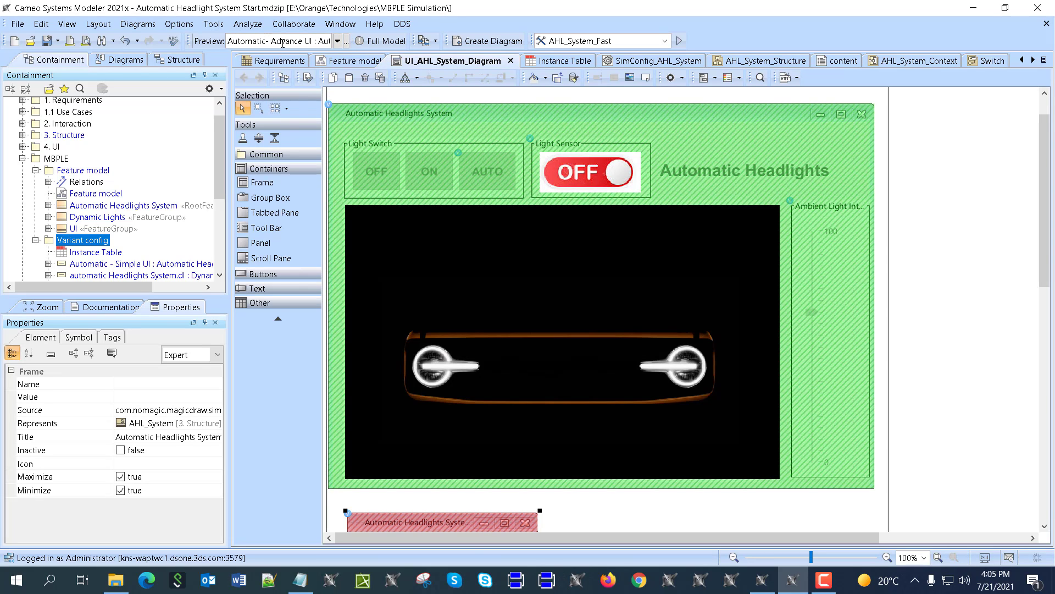
{"action": "left_click", "coordinate": [304, 43]}
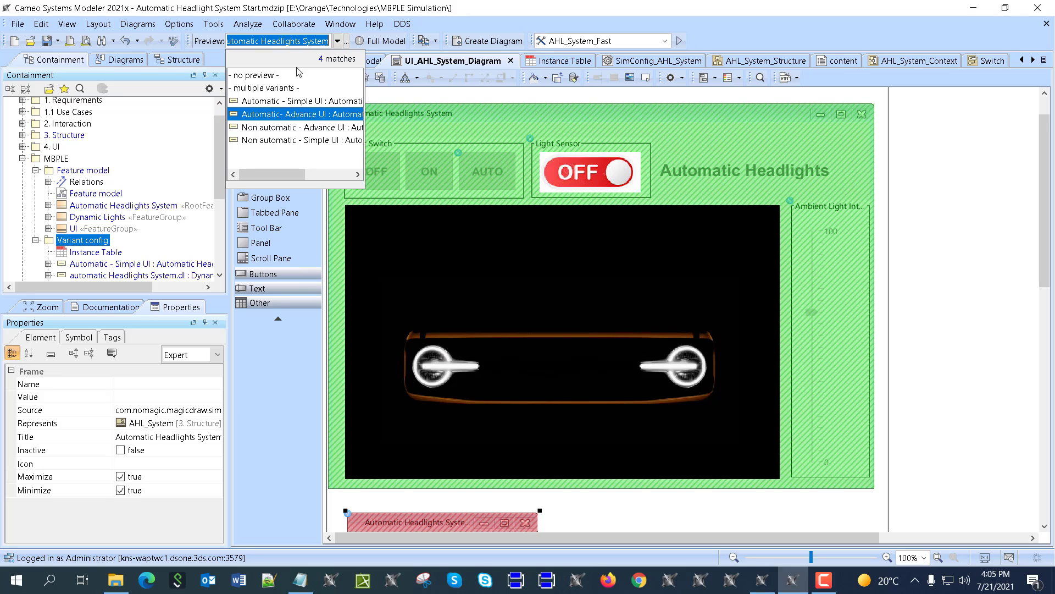
{"action": "left_click", "coordinate": [289, 131]}
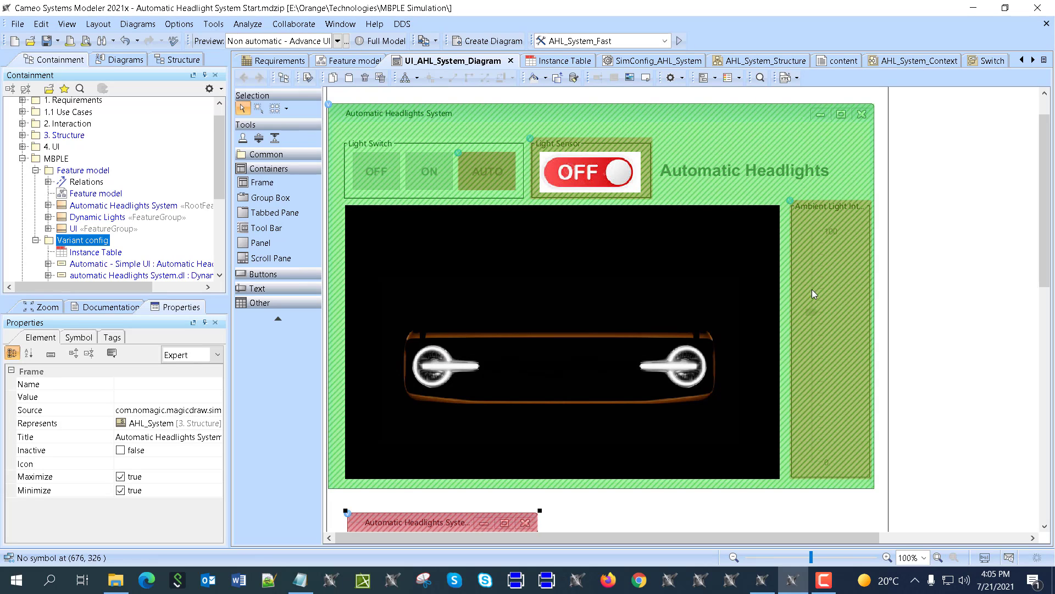
Turn off the variant preview on the UI_AHL_System_Diagram
{"action": "left_click", "coordinate": [337, 42]}
{"action": "left_click", "coordinate": [337, 42]}
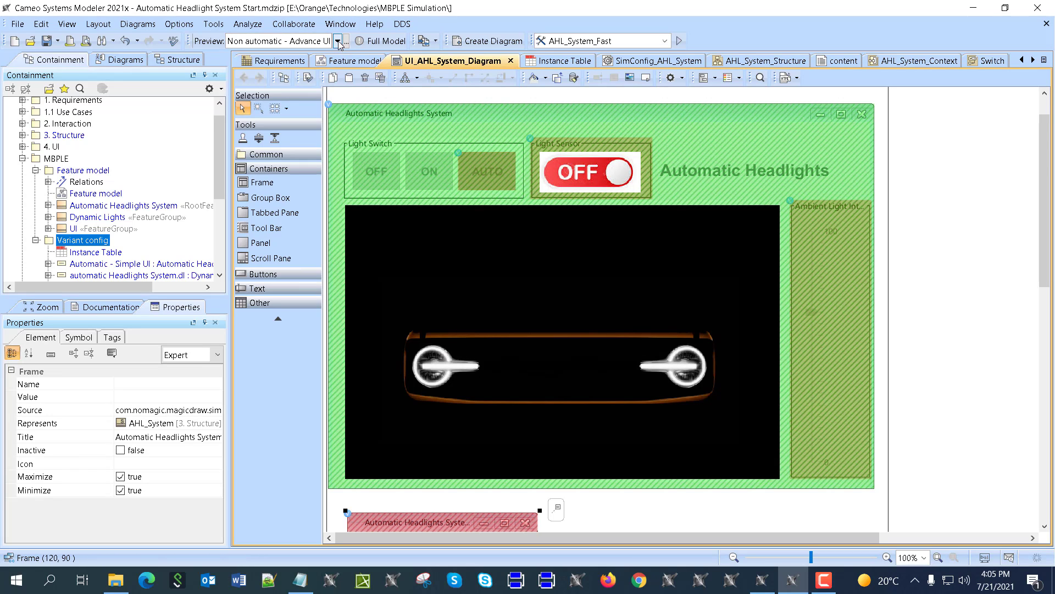
{"action": "left_click", "coordinate": [1002, 273]}
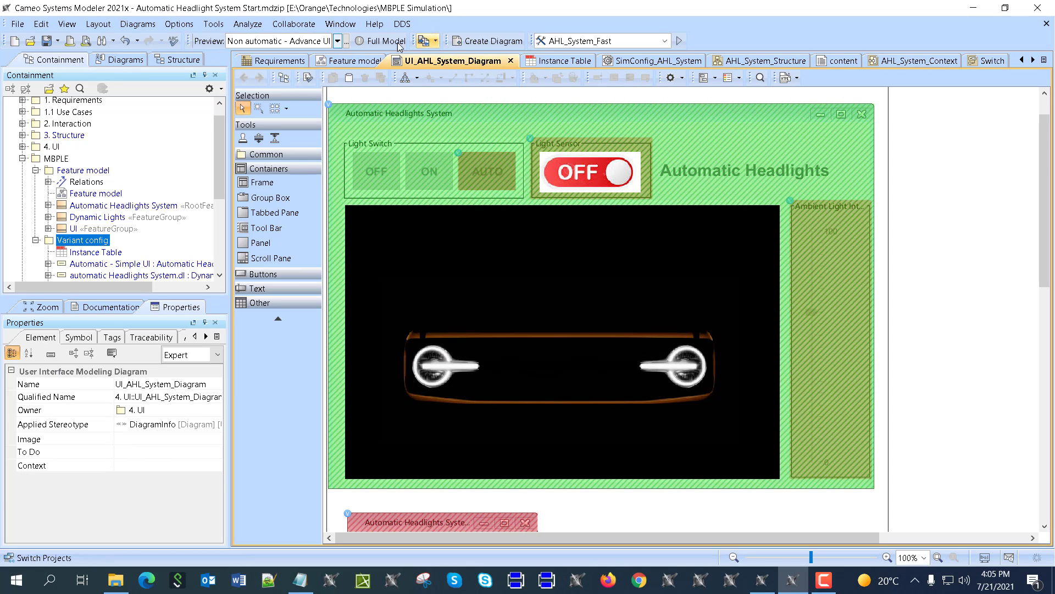
{"action": "left_click", "coordinate": [314, 41]}
{"action": "left_click", "coordinate": [311, 74]}
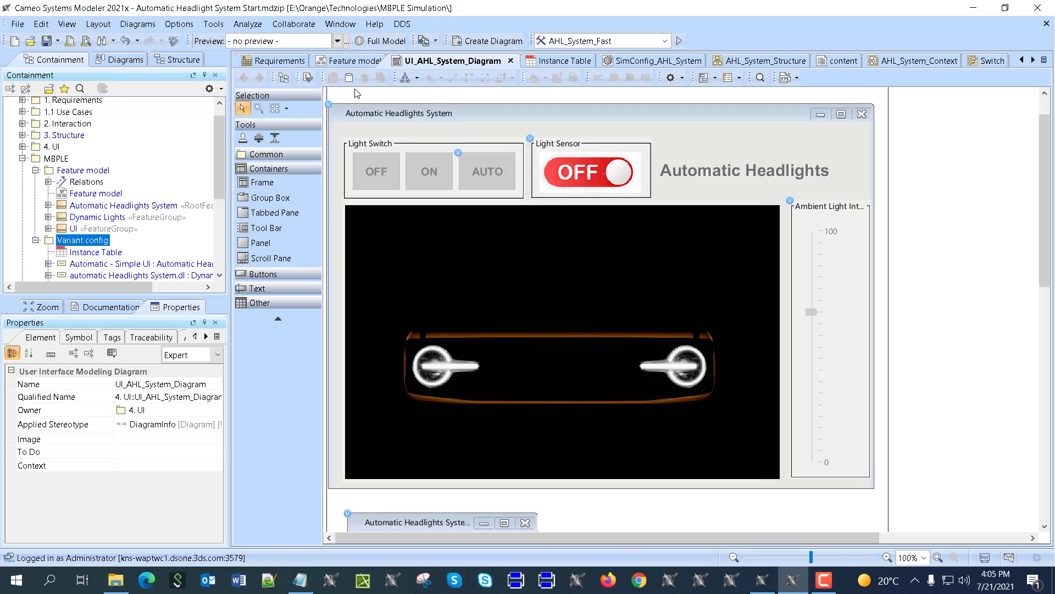
Select the Light Sensor image and the headlight panel of the Automatic Headlights System frame and locate the selection in the containment tree
{"action": "left_click", "coordinate": [574, 179]}
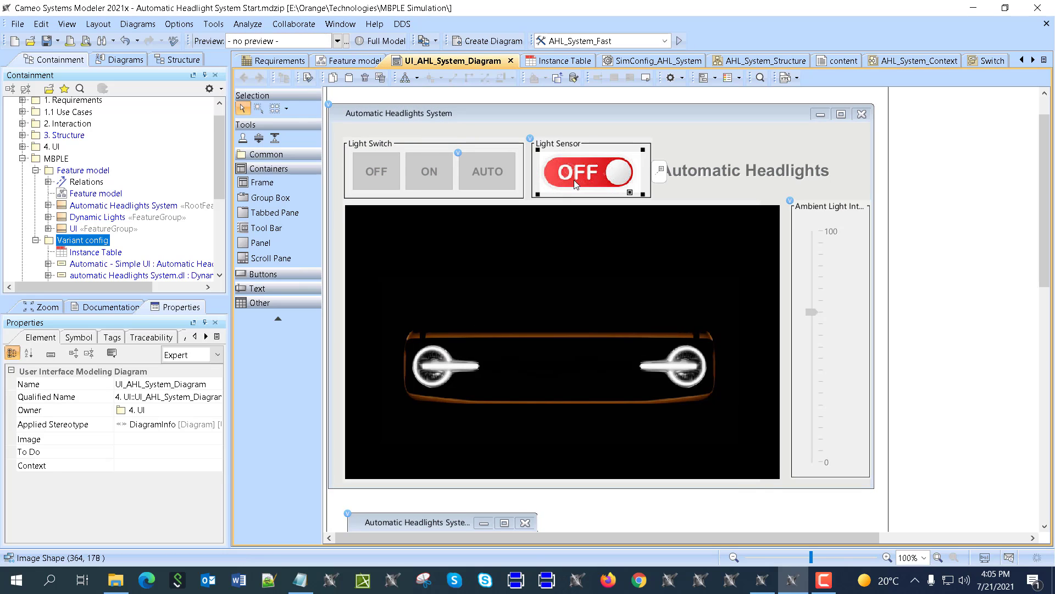
{"action": "left_click", "coordinate": [545, 285], "text": "shift"}
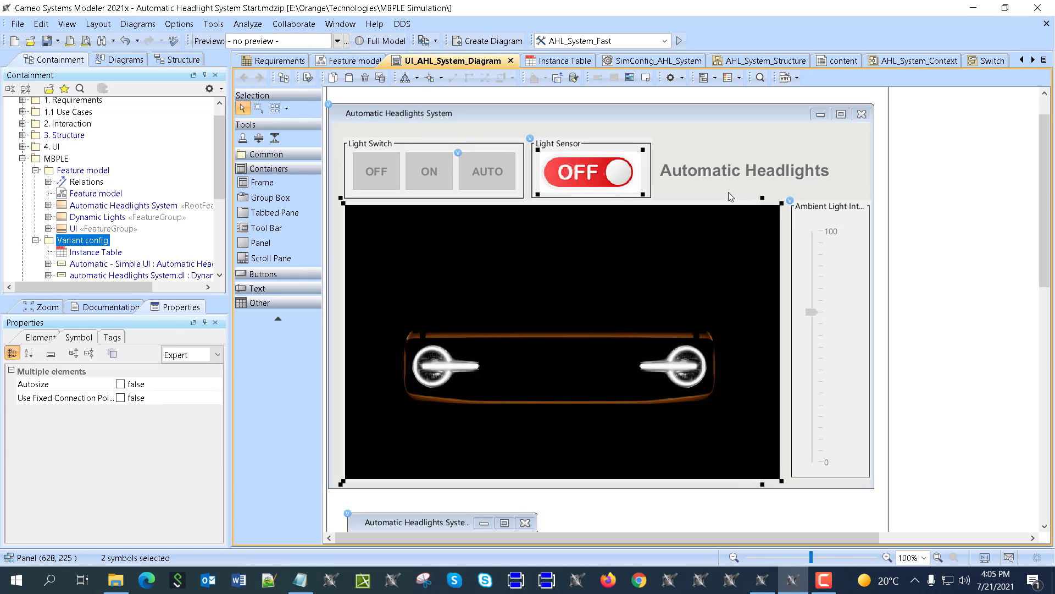
{"action": "right_click", "coordinate": [628, 223]}
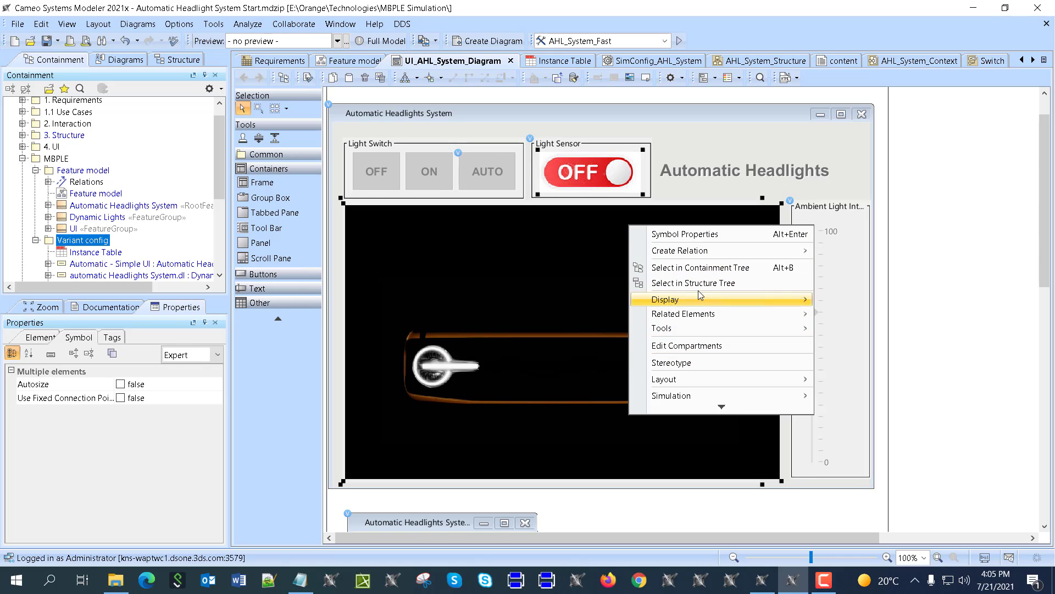
{"action": "mouse_move", "coordinate": [676, 300]}
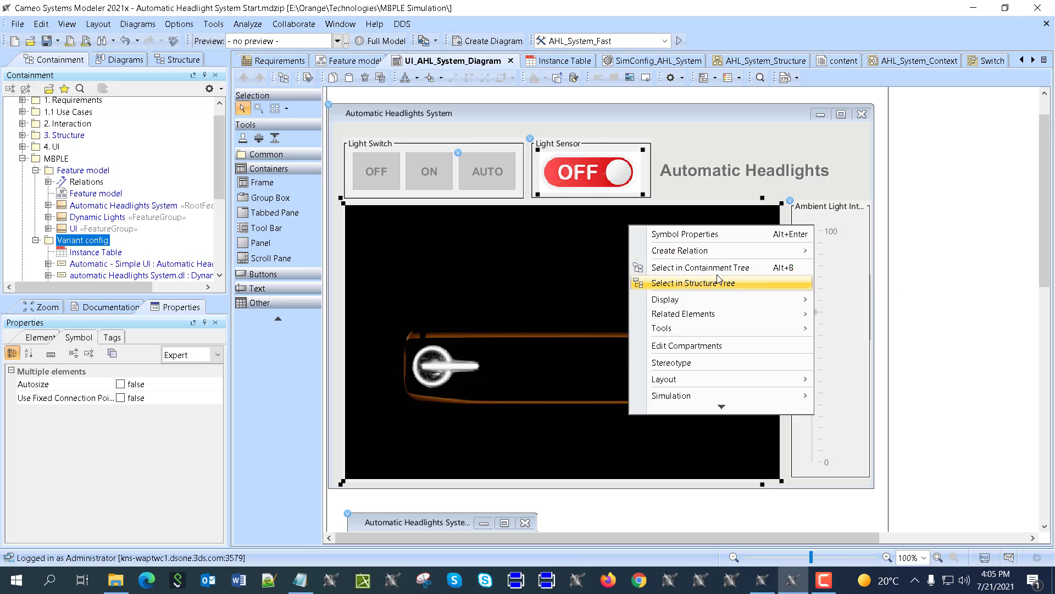
{"action": "left_click", "coordinate": [681, 267]}
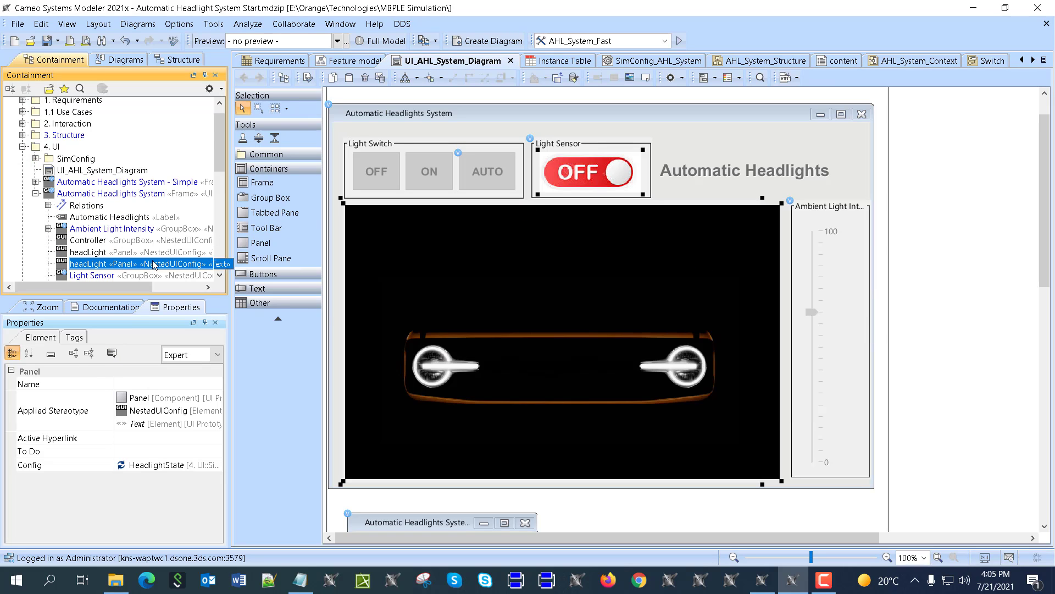
{"action": "scroll", "coordinate": [172, 261], "scroll_direction": "down", "scroll_amount": 1}
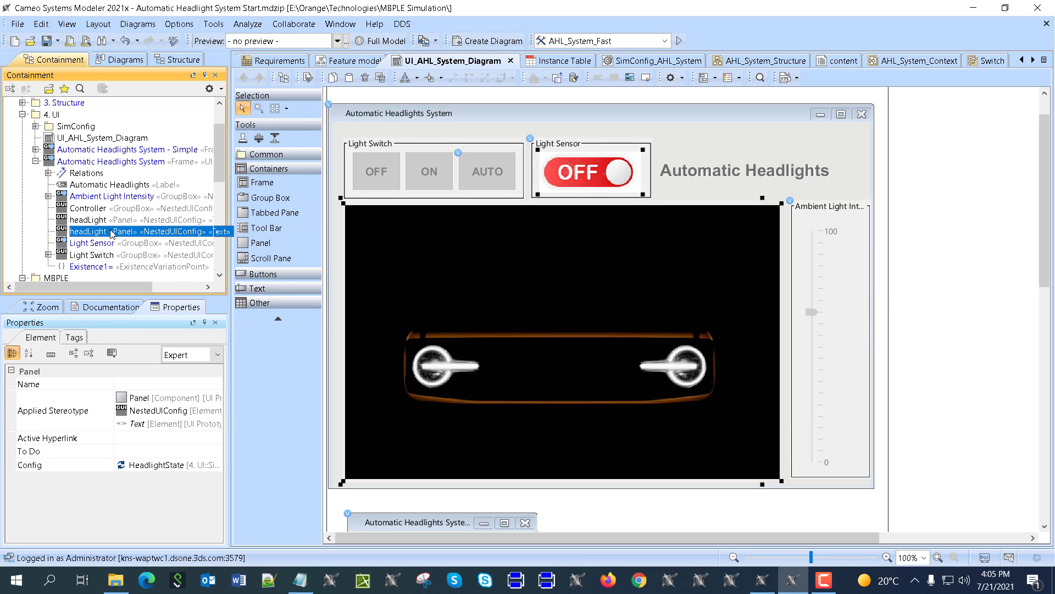
{"action": "scroll", "coordinate": [112, 233], "scroll_direction": "down", "scroll_amount": 4}
{"action": "scroll", "coordinate": [111, 233], "scroll_direction": "up", "scroll_amount": 2}
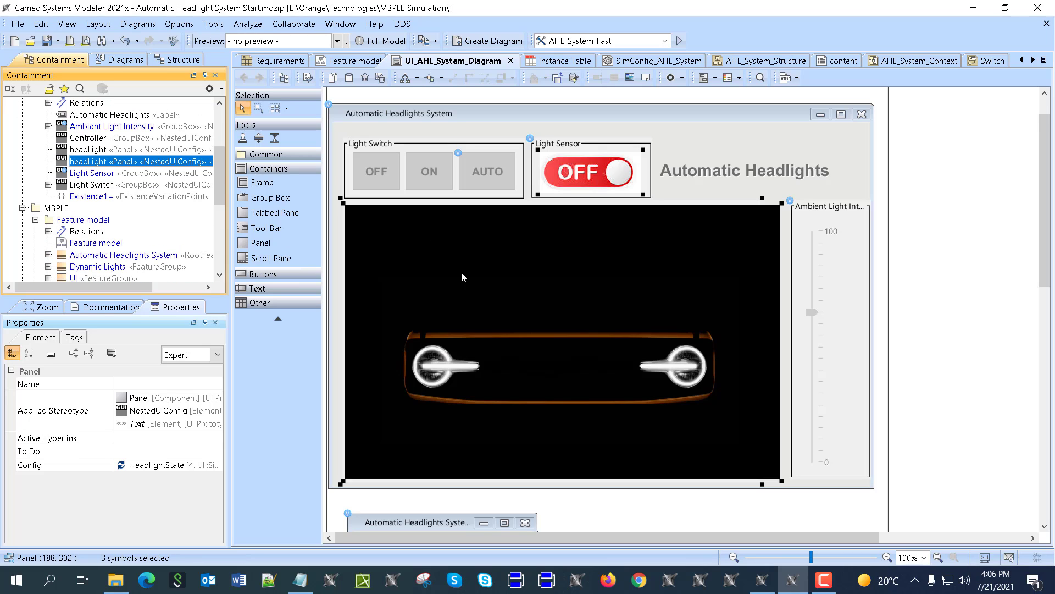
Locate the headlight panel alone in the containment tree, inspect the Light Sensor image and its group box, and look over the diagram
{"action": "left_click", "coordinate": [912, 295]}
{"action": "right_click", "coordinate": [760, 204]}
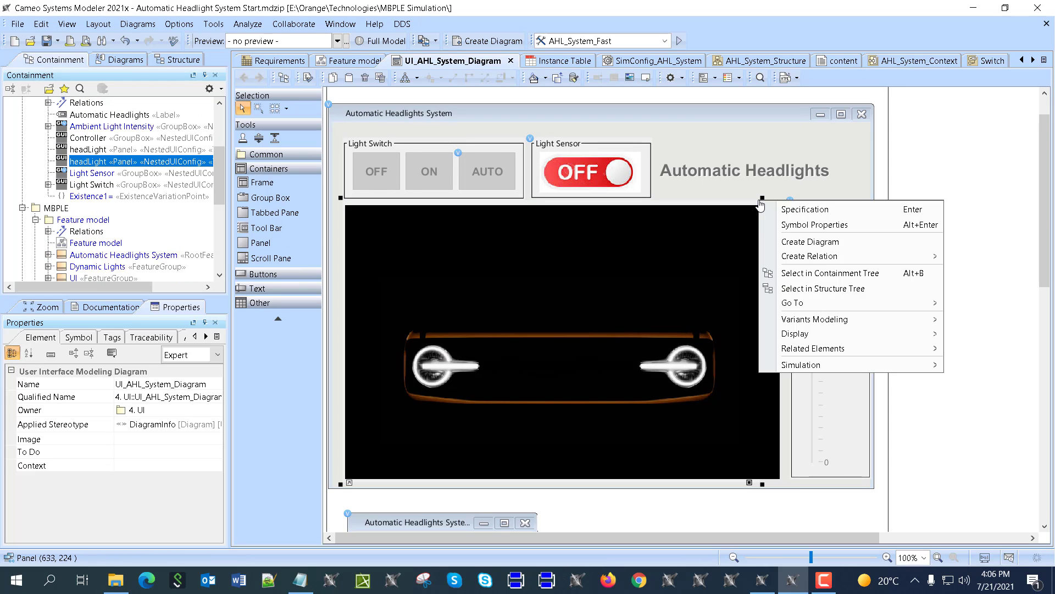
{"action": "left_click", "coordinate": [830, 273]}
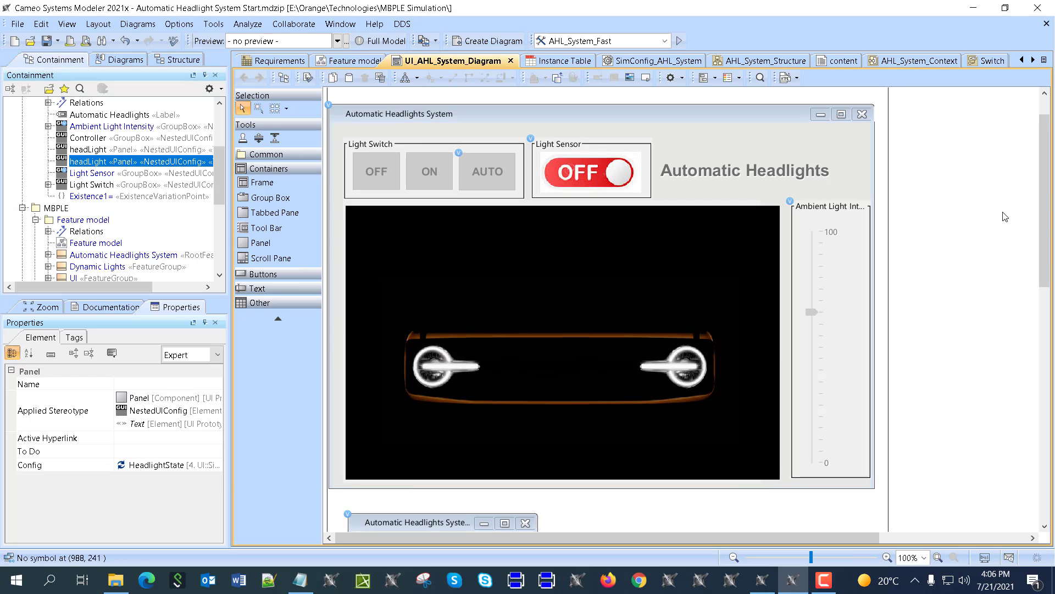
{"action": "right_click", "coordinate": [592, 171]}
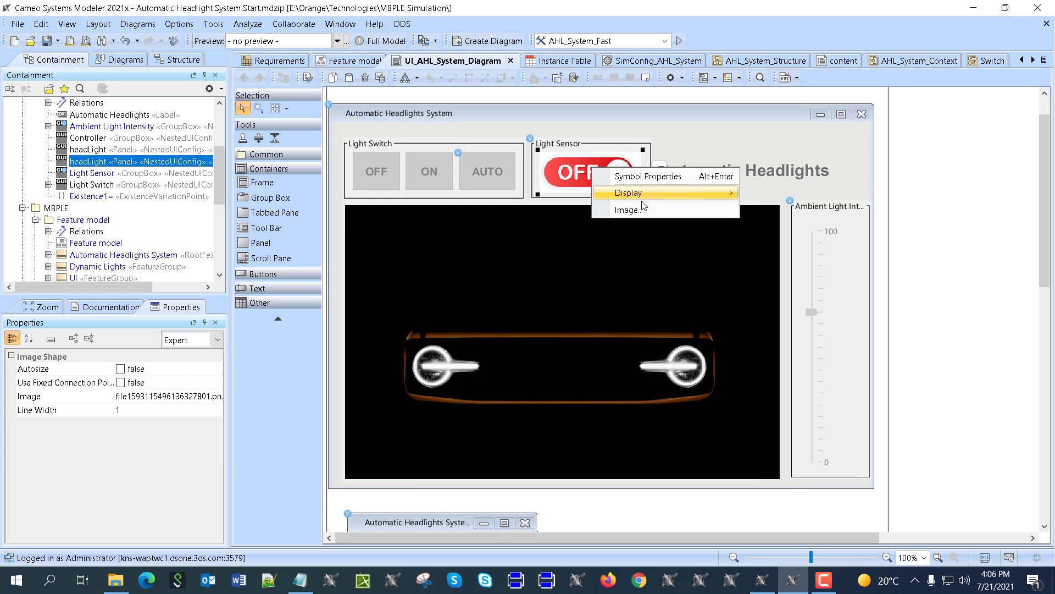
{"action": "left_click", "coordinate": [593, 147]}
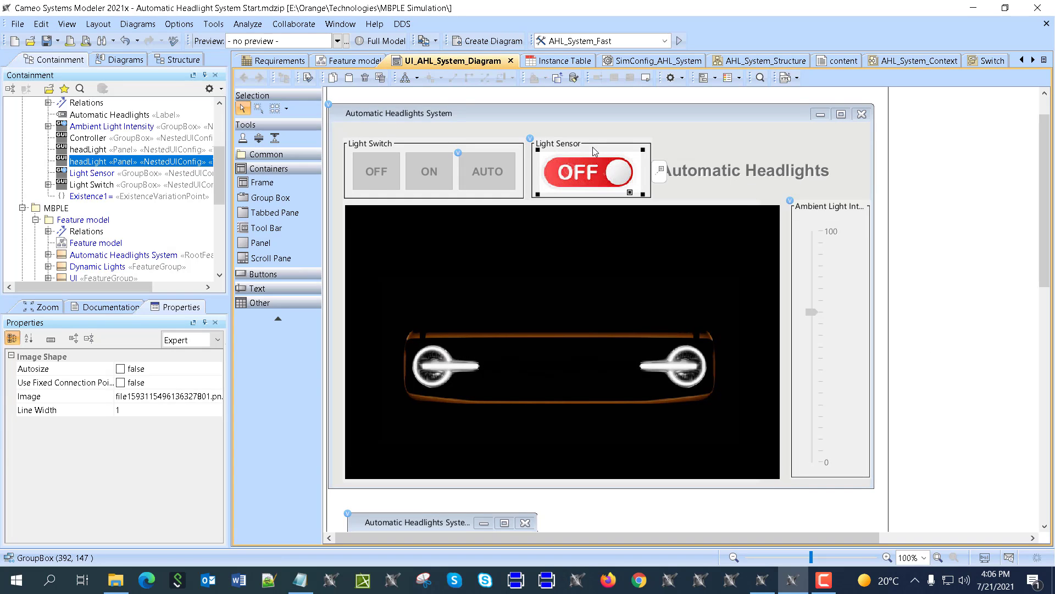
{"action": "right_click", "coordinate": [596, 143]}
{"action": "left_click", "coordinate": [933, 318]}
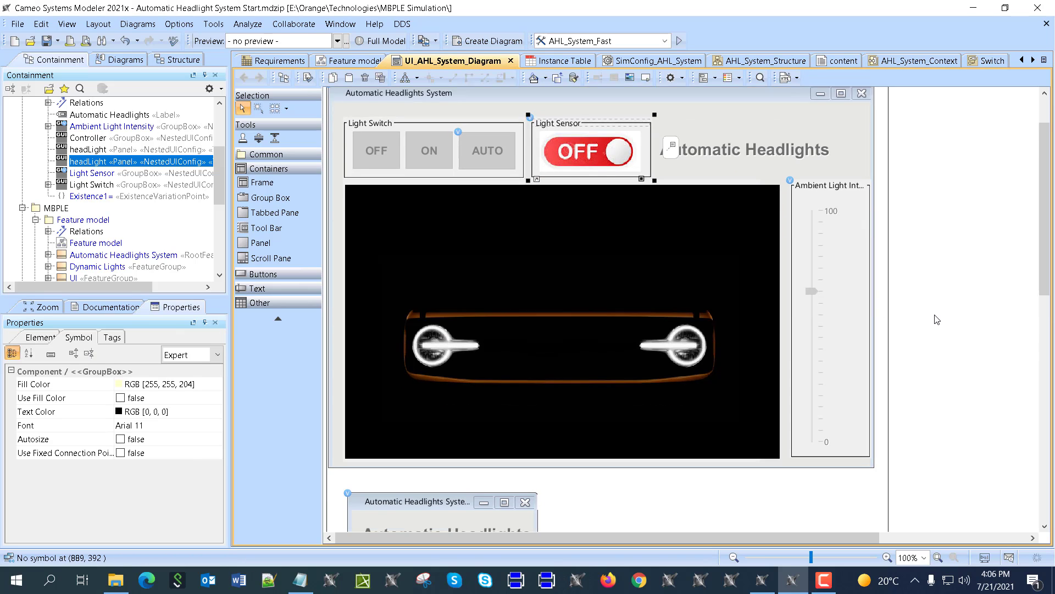
{"action": "scroll", "coordinate": [935, 314], "scroll_direction": "down", "scroll_amount": 5}
{"action": "scroll", "coordinate": [935, 308], "scroll_direction": "up", "scroll_amount": 3}
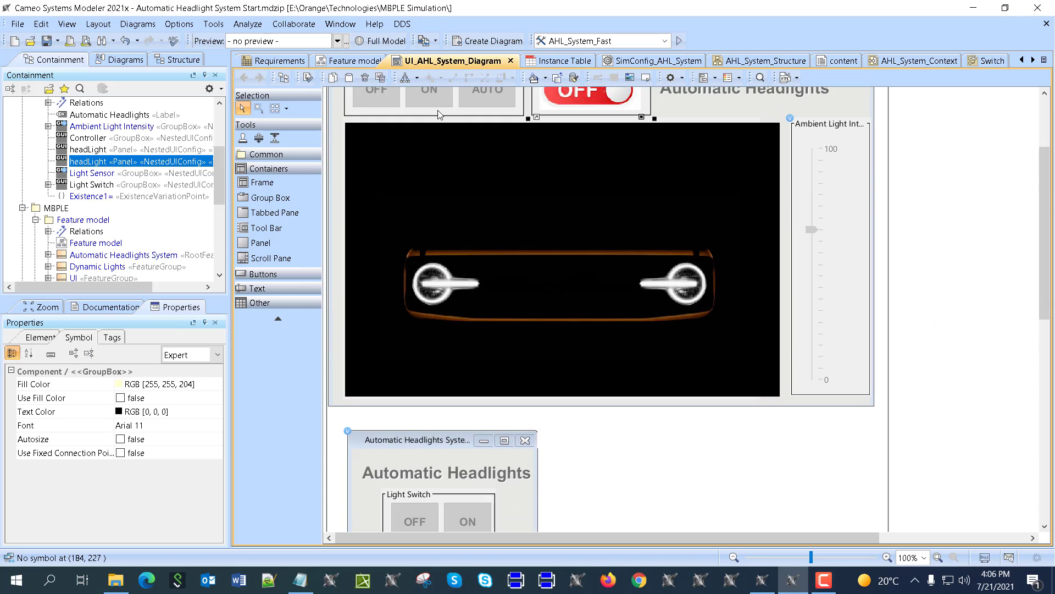
Check the Requirements table and preview the Non automatic - Advance UI variant on the AHL_System_Context diagram
{"action": "left_click", "coordinate": [288, 62]}
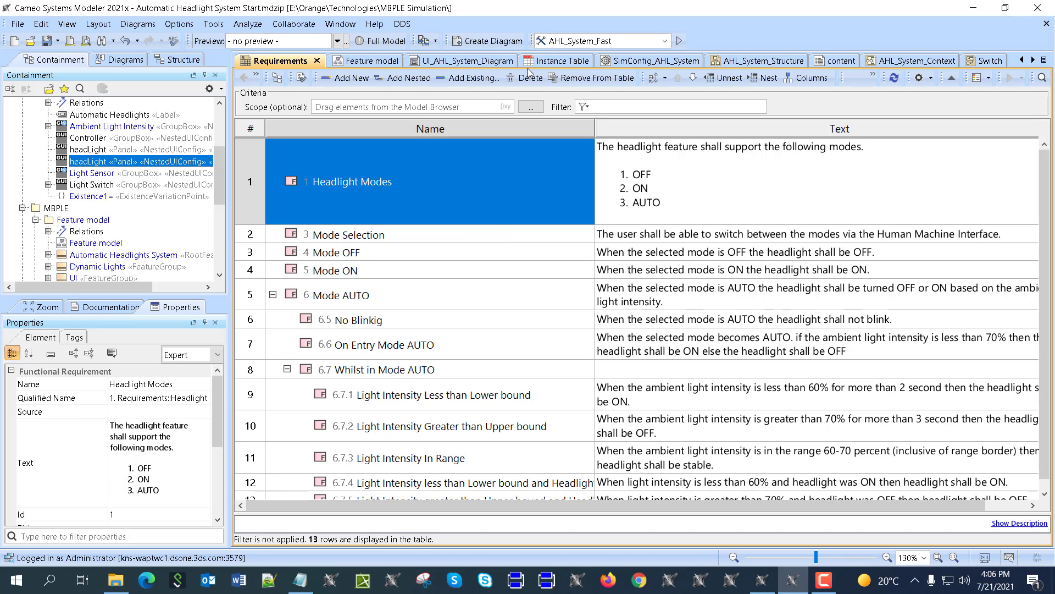
{"action": "left_click", "coordinate": [910, 61]}
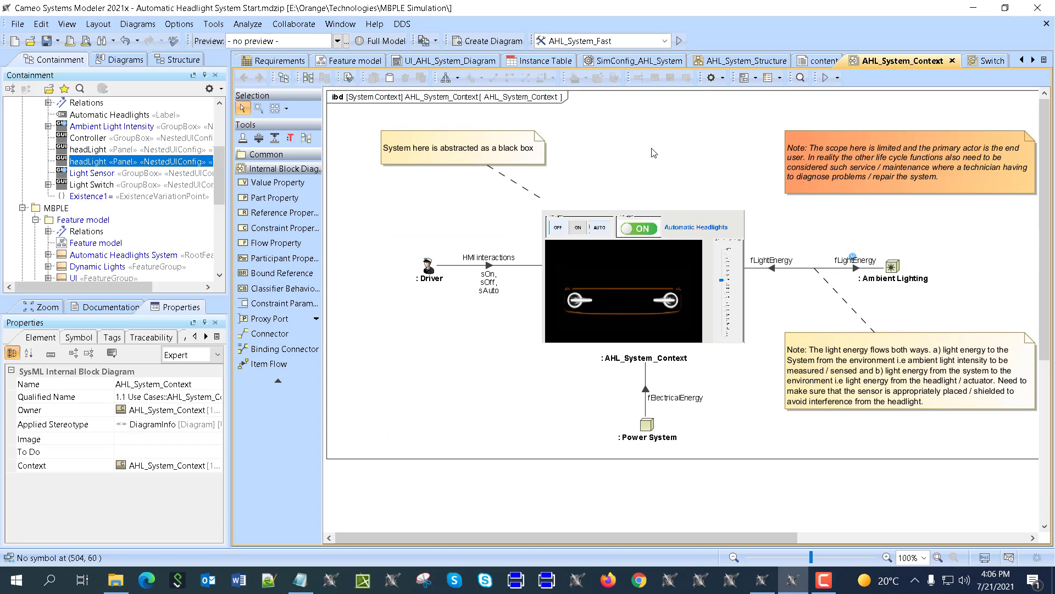
{"action": "left_click", "coordinate": [338, 41]}
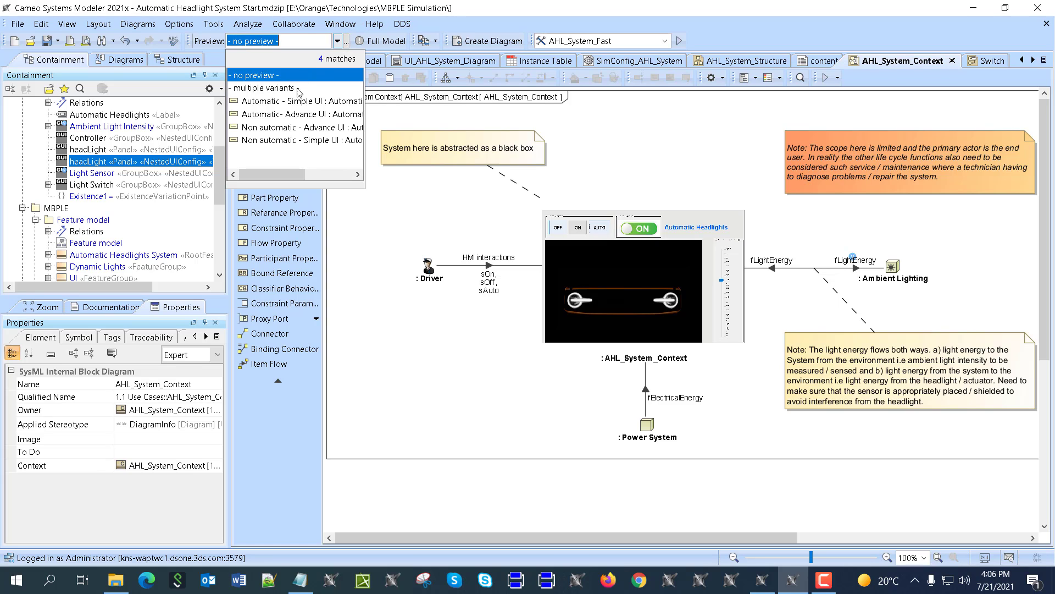
{"action": "left_click", "coordinate": [281, 127]}
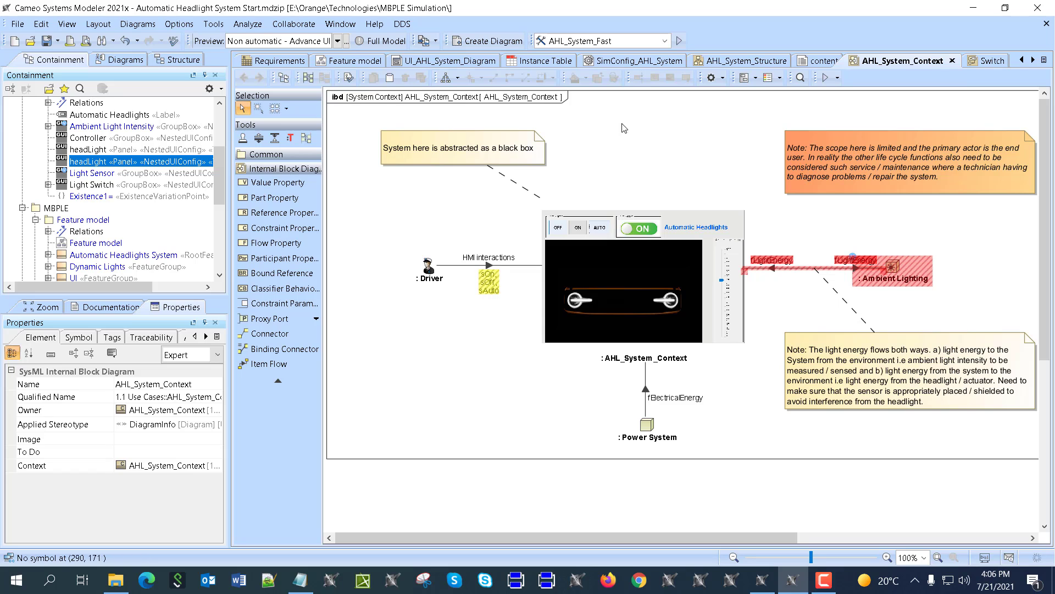
View the Switch state machine and preview the Non automatic - Advance UI variant on the AHL_System_Interaction diagram
{"action": "left_click", "coordinate": [986, 61]}
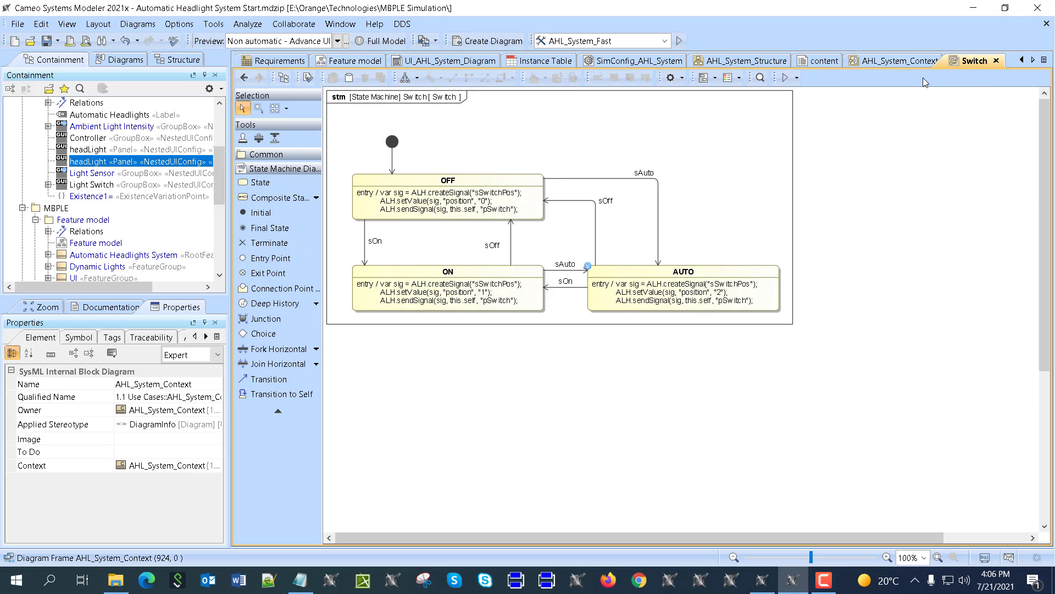
{"action": "left_click", "coordinate": [244, 78]}
{"action": "left_click", "coordinate": [337, 43]}
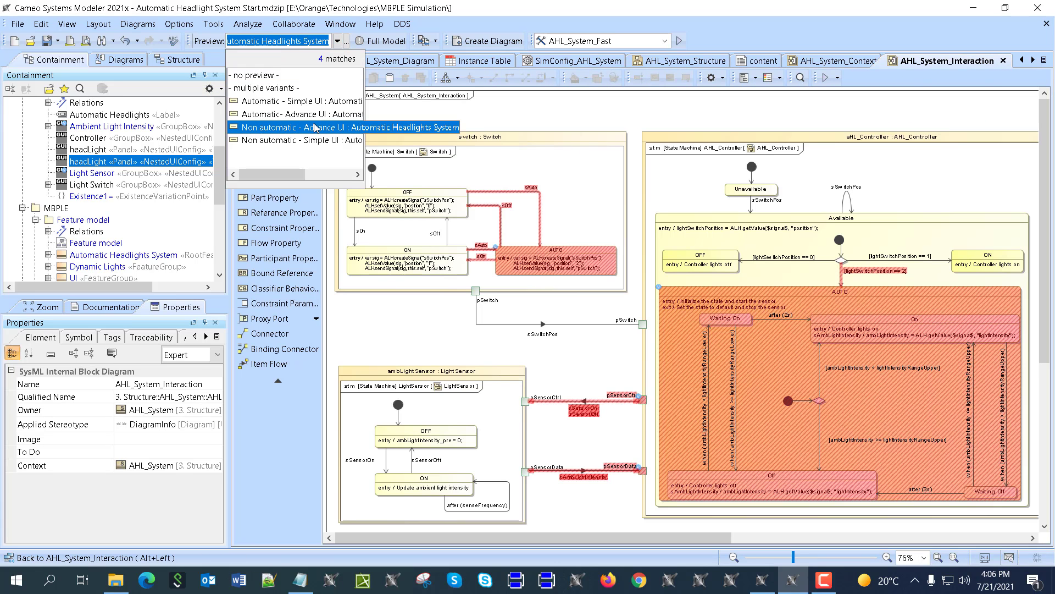
{"action": "left_click", "coordinate": [297, 127]}
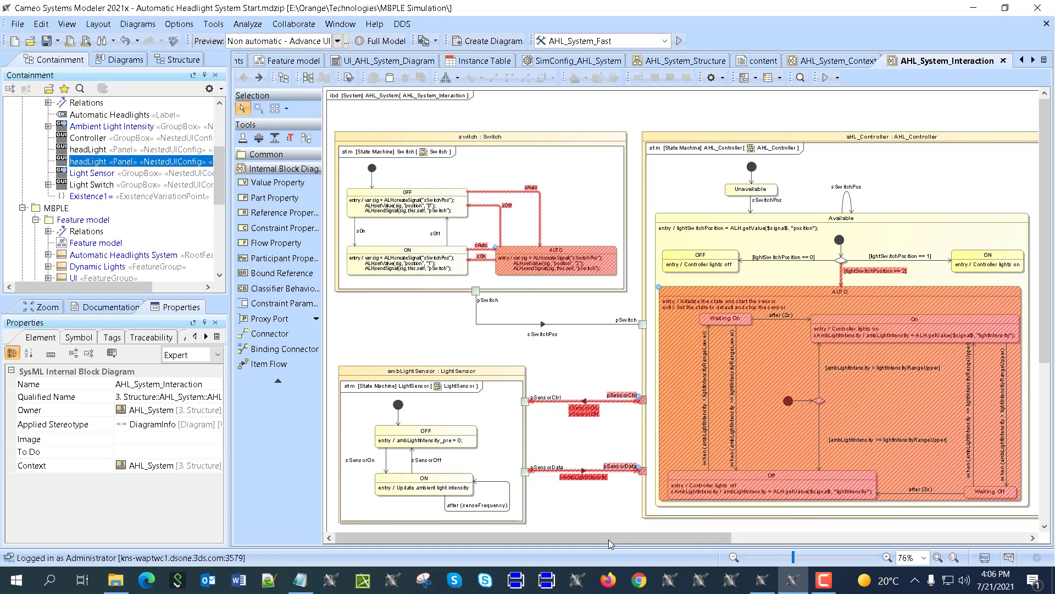
{"action": "mouse_move", "coordinate": [600, 540]}
{"action": "left_mouse_down"}
{"action": "mouse_move", "coordinate": [687, 544]}
{"action": "mouse_move", "coordinate": [590, 550]}
{"action": "left_mouse_up"}
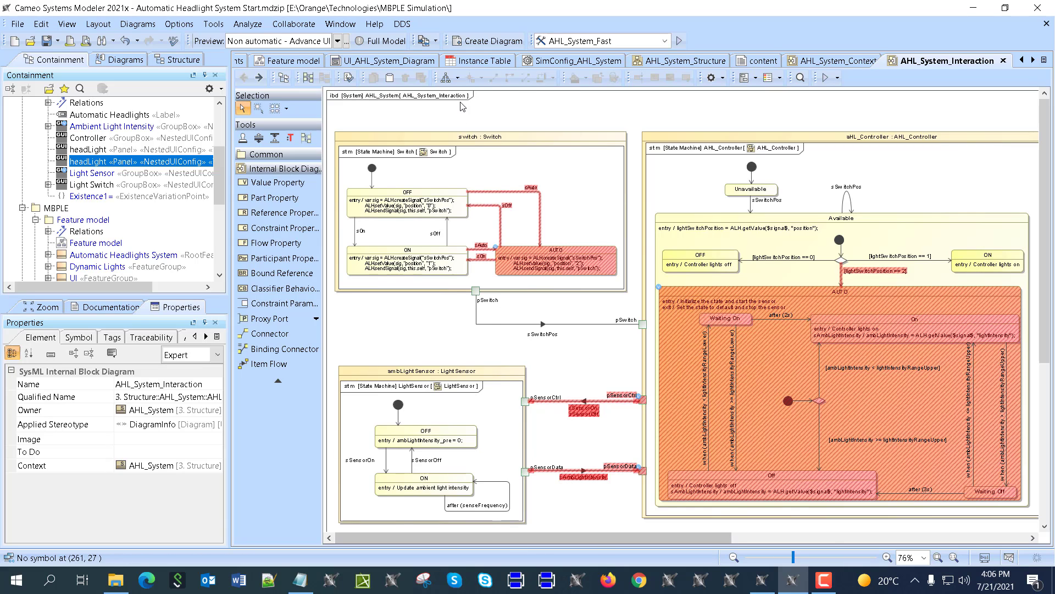
Open the specification of the Existence1 variation point on AHL_Controller's ambLightIntensity value property in the AHL_System_Structure diagram
{"action": "left_click", "coordinate": [665, 60]}
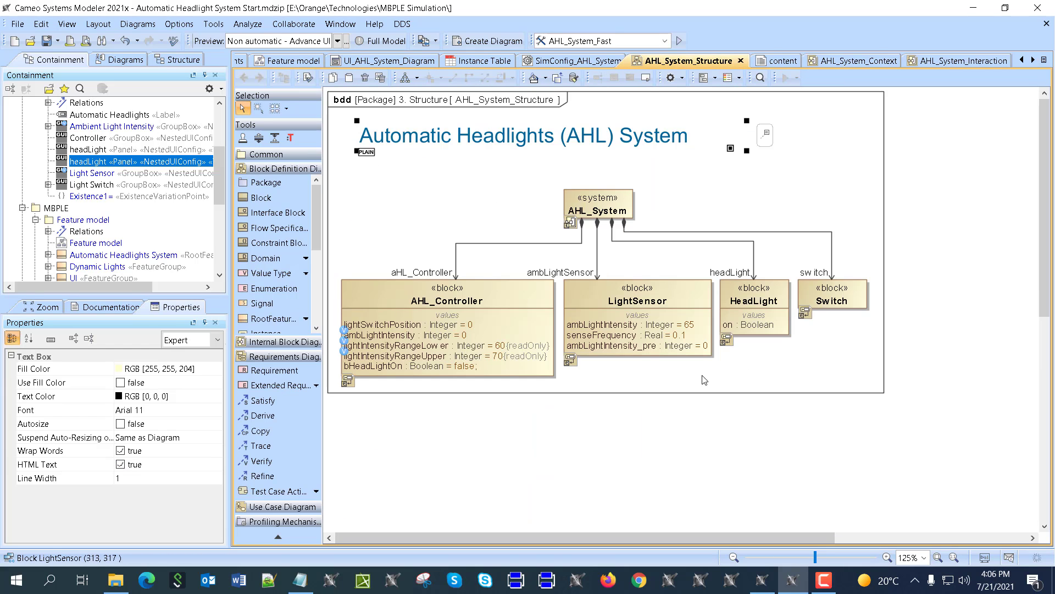
{"action": "right_click", "coordinate": [360, 331]}
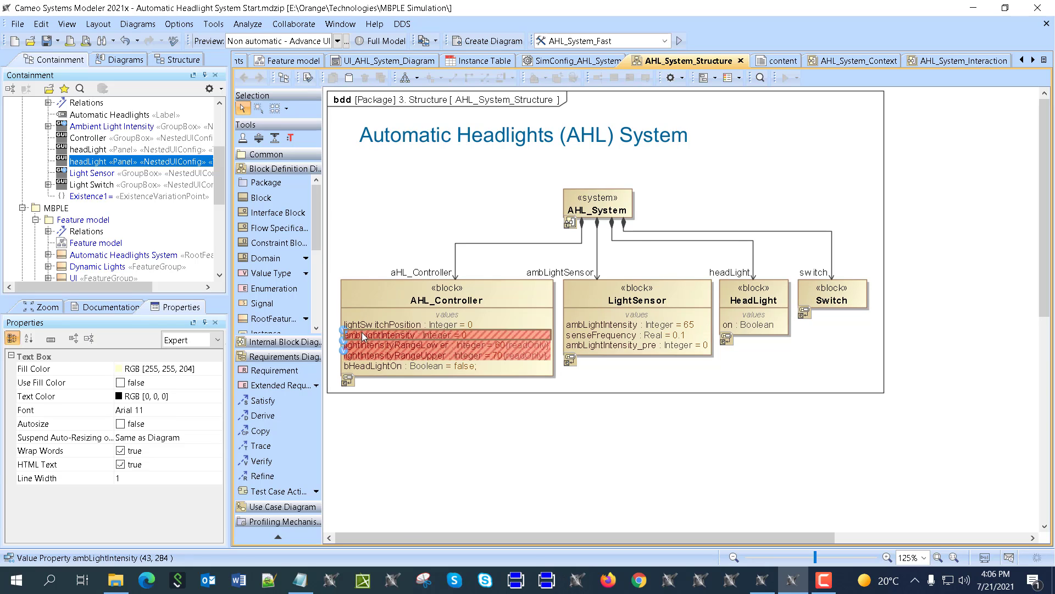
{"action": "left_click", "coordinate": [346, 219]}
{"action": "left_click", "coordinate": [376, 218]}
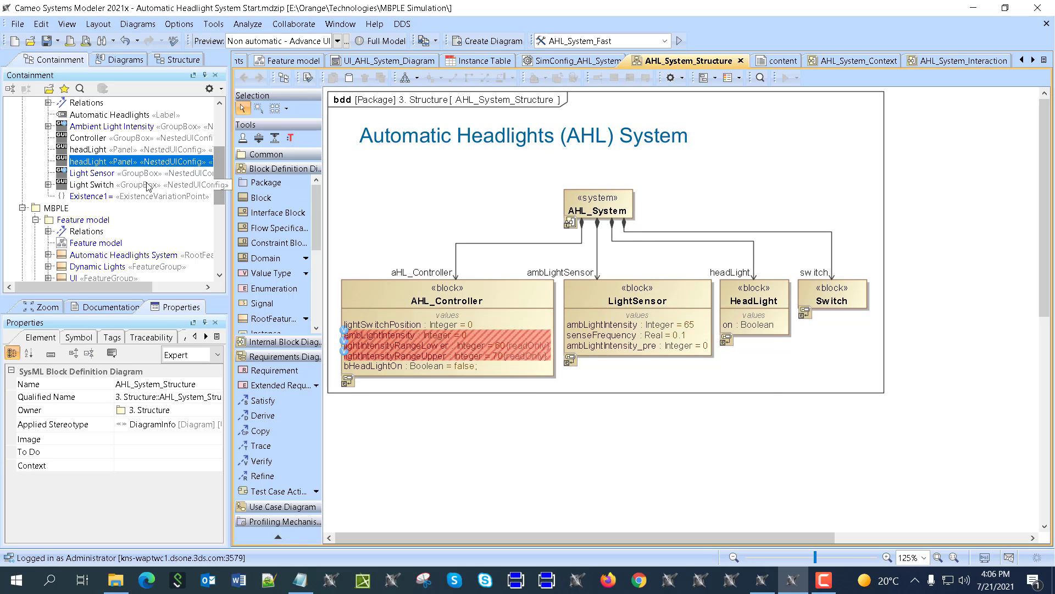
{"action": "left_click", "coordinate": [367, 336]}
{"action": "right_click", "coordinate": [367, 336]}
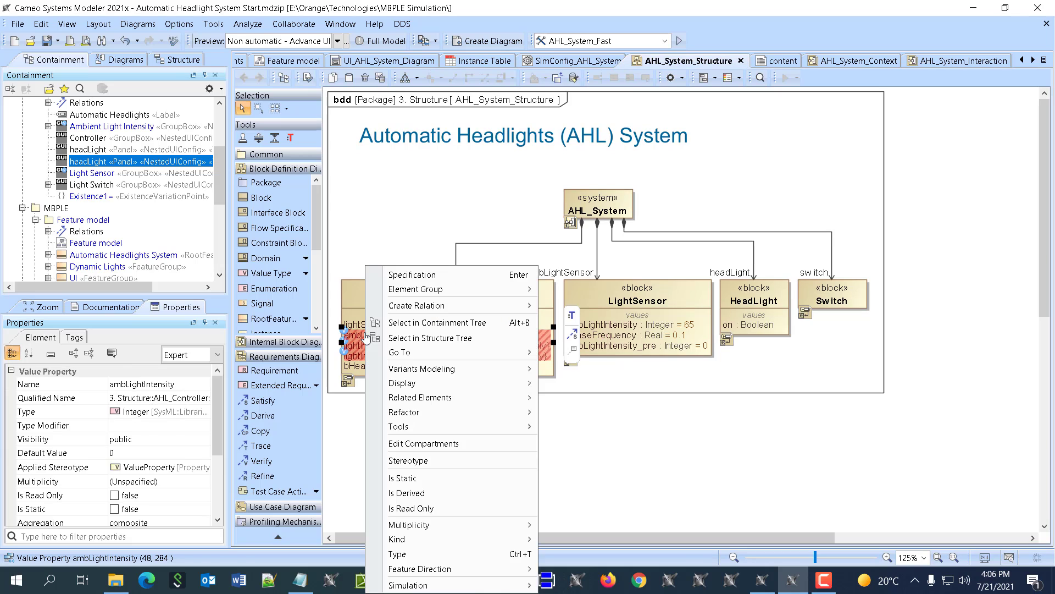
{"action": "mouse_move", "coordinate": [522, 369]}
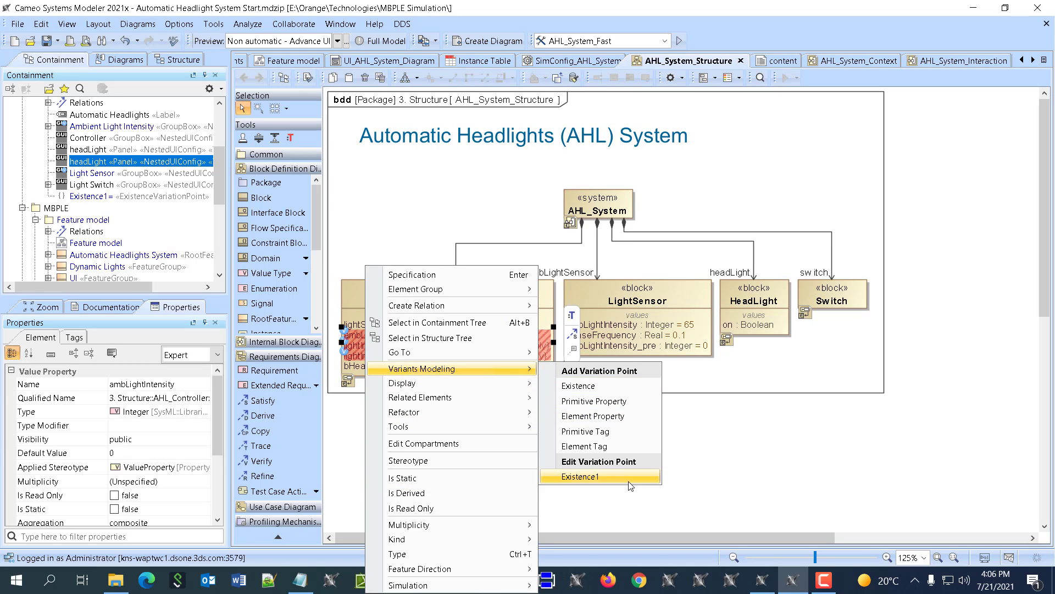
{"action": "left_click", "coordinate": [599, 476]}
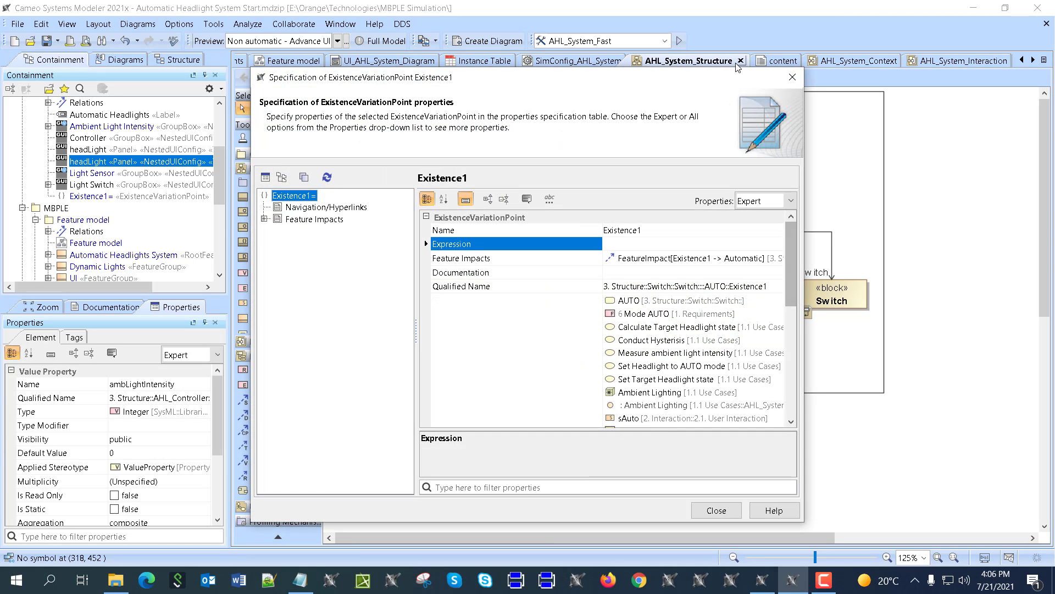
Add the LightSensor block from the 3. Structure package to the constrained elements of the Existence1 variation point
{"action": "left_click_drag", "start_coordinate": [714, 77], "coordinate": [380, 58]}
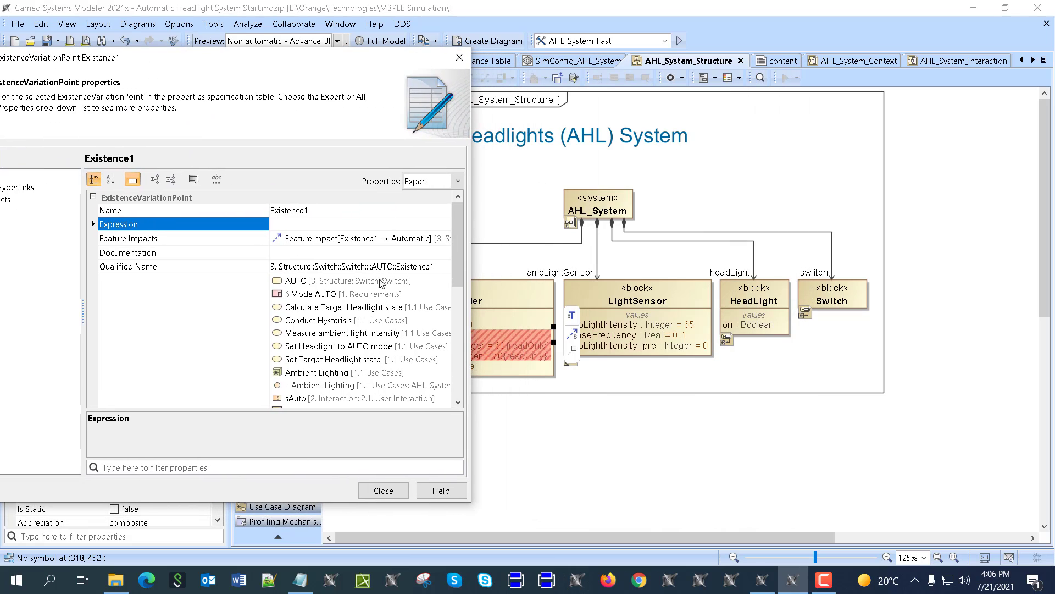
{"action": "left_click", "coordinate": [447, 285]}
{"action": "left_click", "coordinate": [450, 199]}
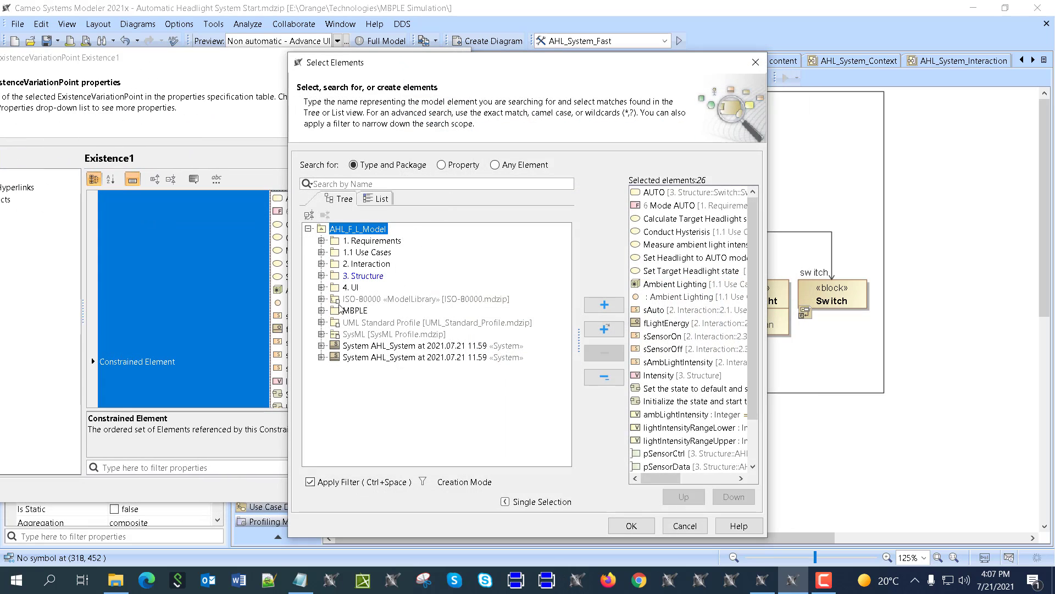
{"action": "left_click", "coordinate": [321, 276]}
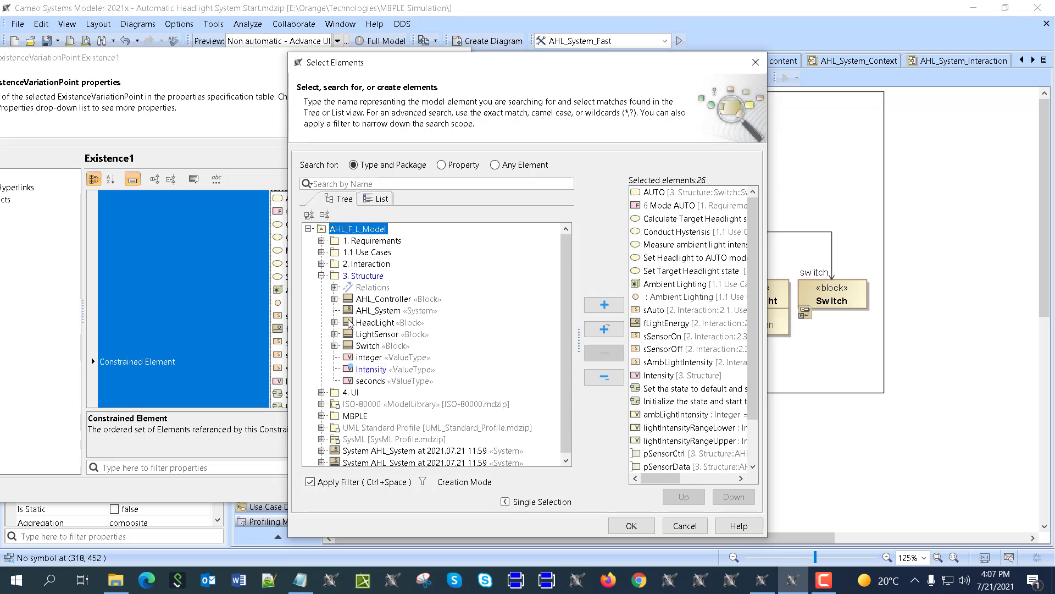
{"action": "double_click", "coordinate": [376, 335]}
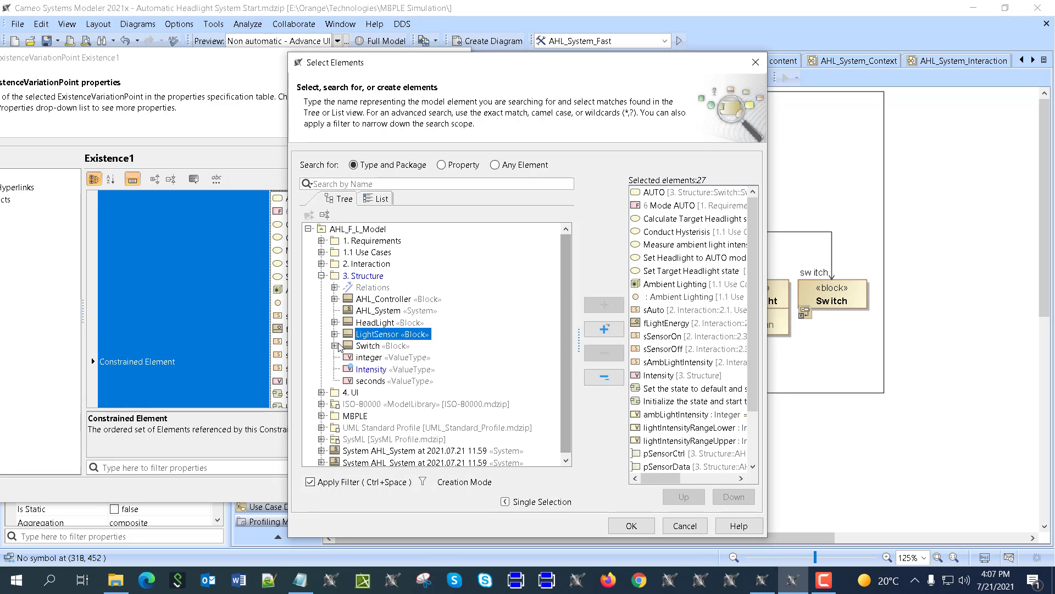
Include any element type in the selection, add AHL_System's ambLightSensor part property to the constrained elements, and close the specification
{"action": "left_click", "coordinate": [498, 166]}
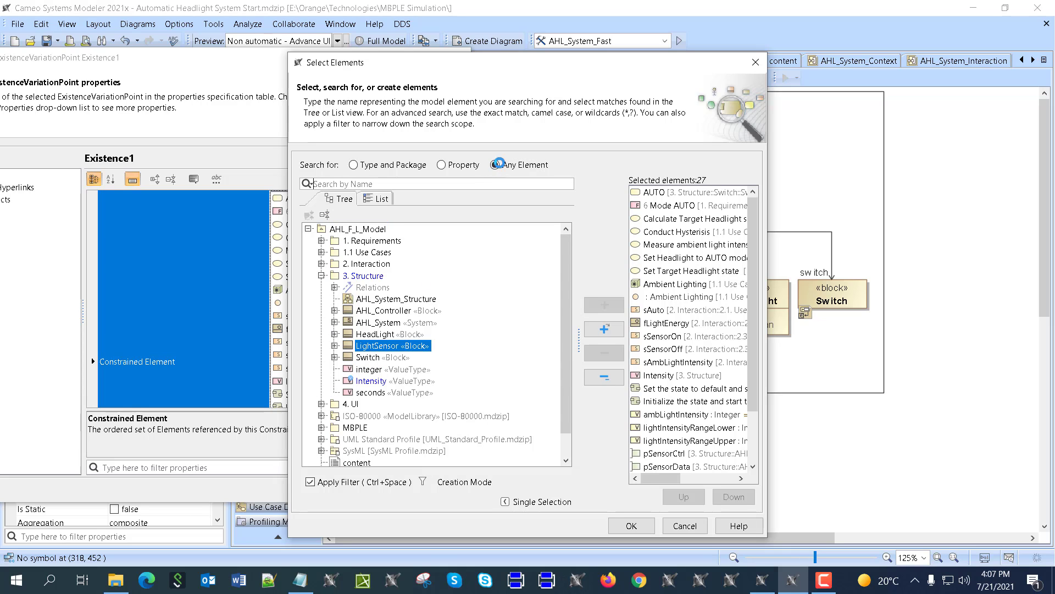
{"action": "left_click", "coordinate": [335, 322]}
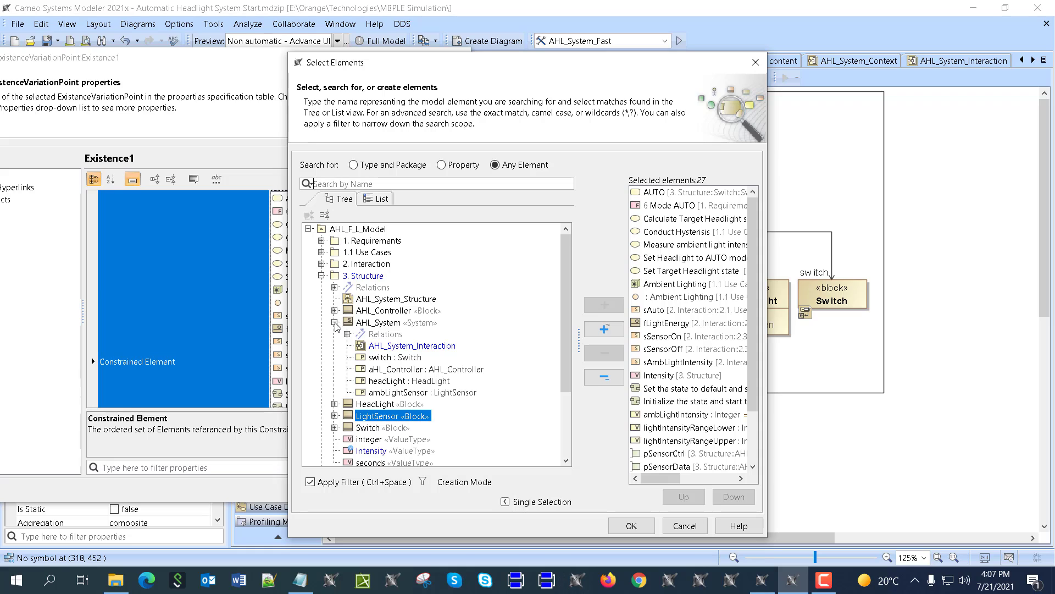
{"action": "double_click", "coordinate": [394, 394]}
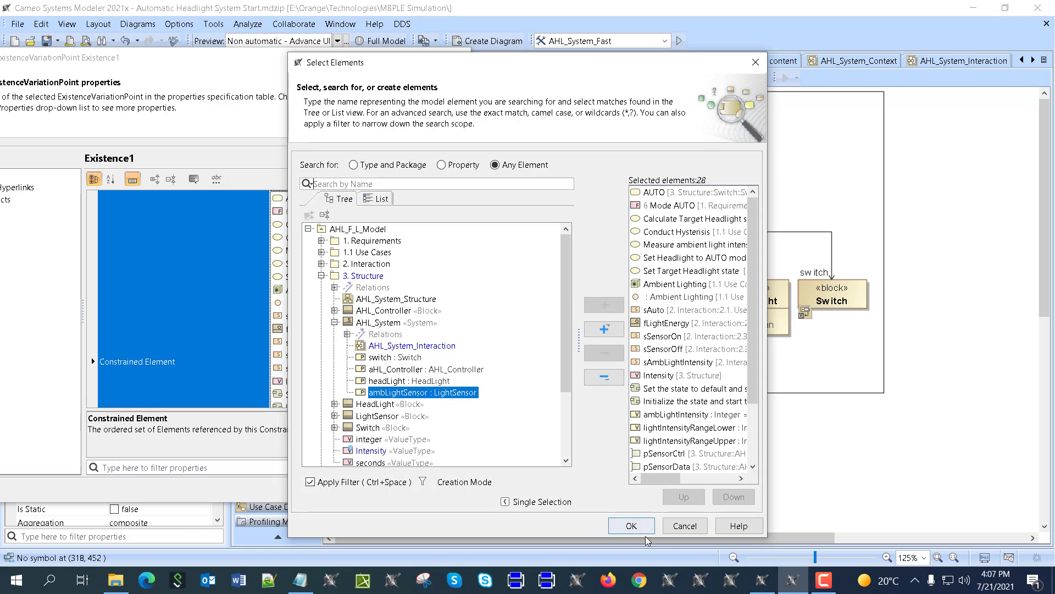
{"action": "left_click", "coordinate": [632, 526]}
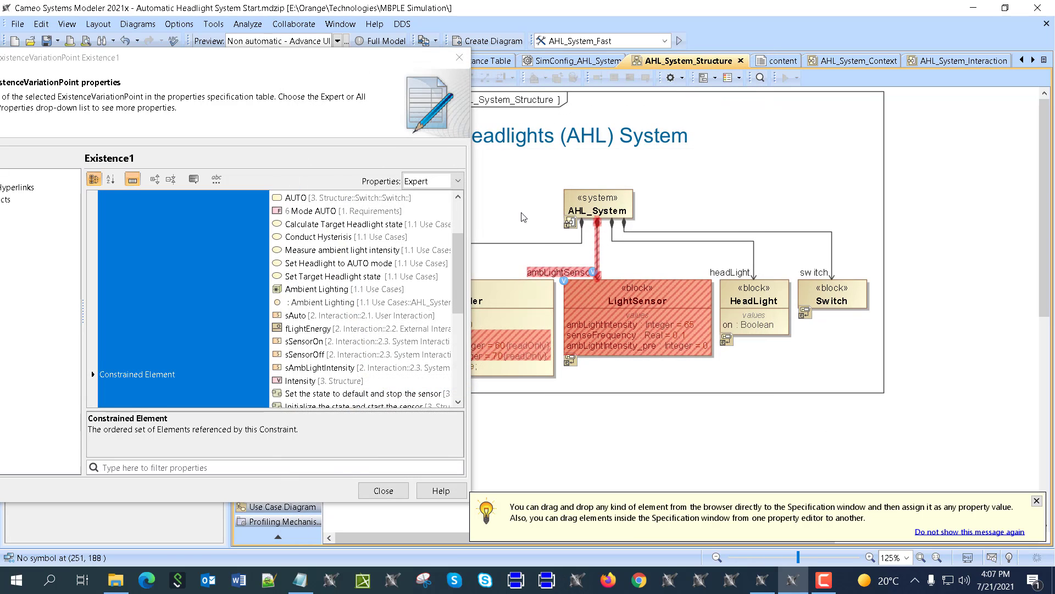
{"action": "left_click", "coordinate": [1036, 500]}
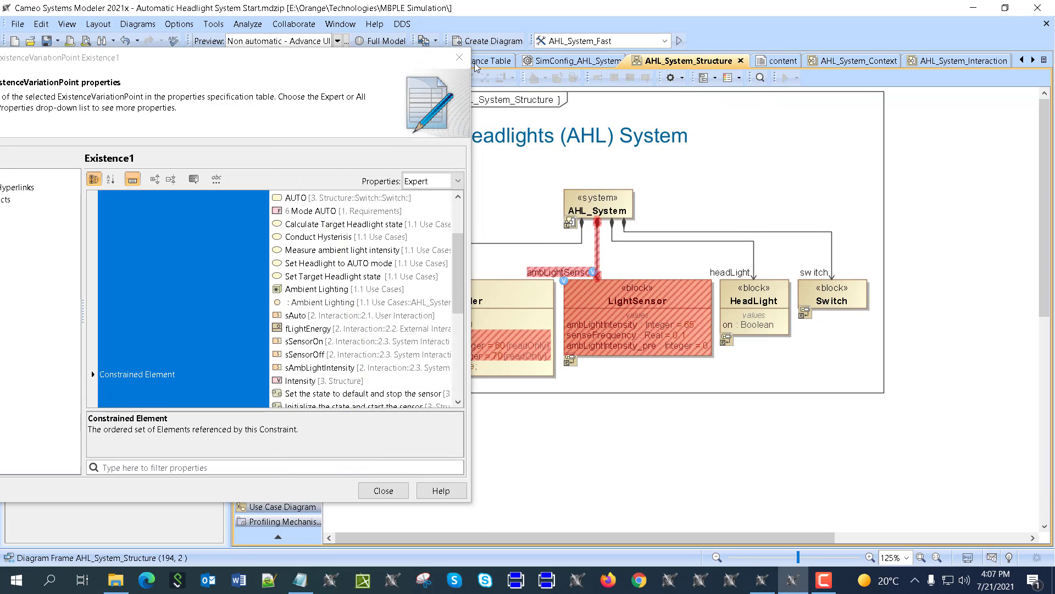
{"action": "left_click", "coordinate": [460, 58]}
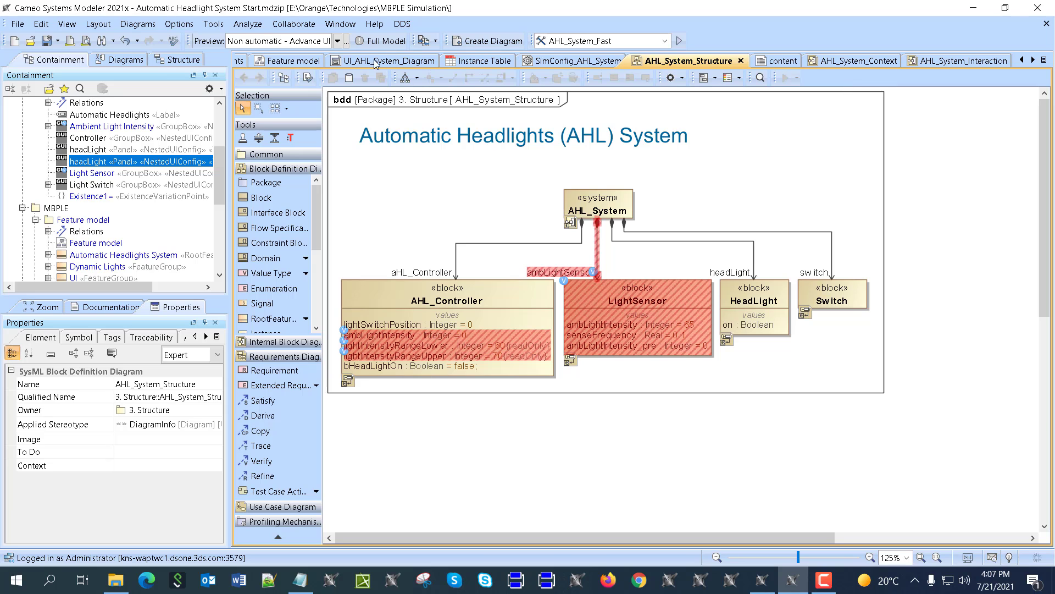
Open the Requirements table and locate the Headlight Modes requirement in the containment tree
{"action": "scroll", "coordinate": [369, 64], "scroll_direction": "up", "scroll_amount": 1}
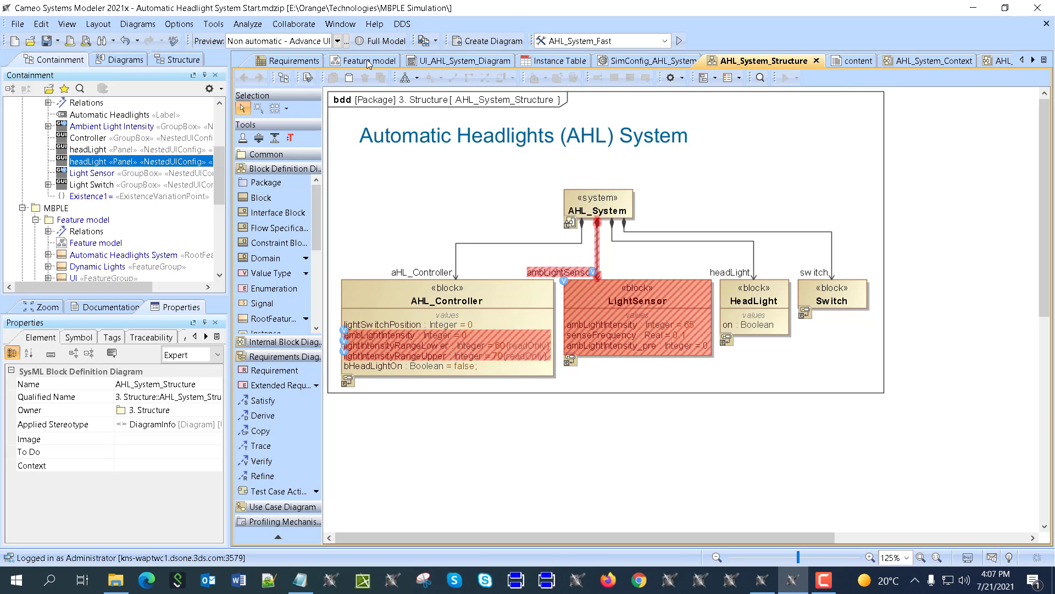
{"action": "left_click", "coordinate": [281, 61]}
{"action": "left_click", "coordinate": [565, 243]}
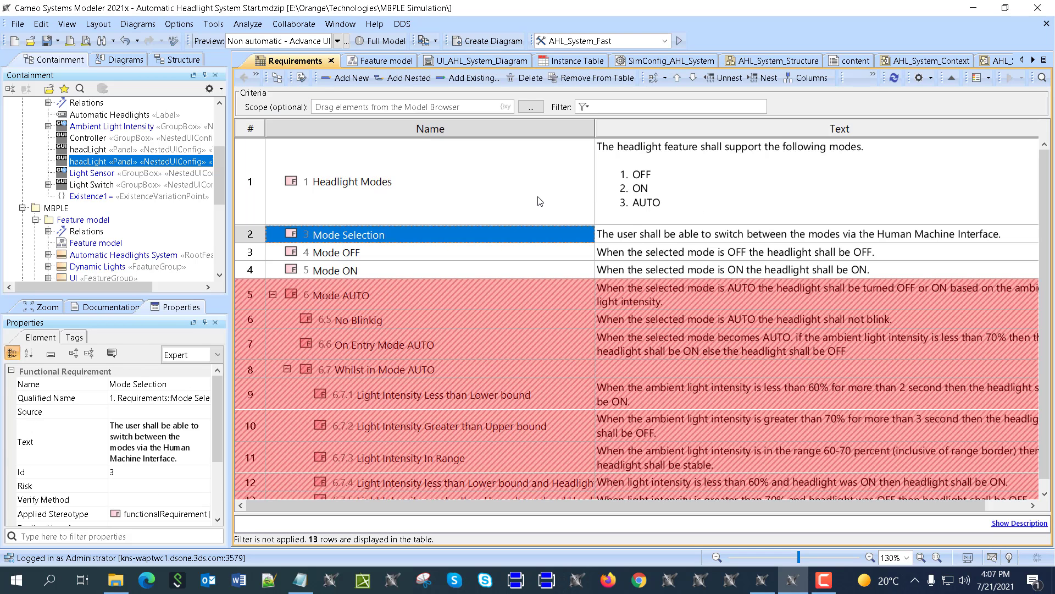
{"action": "key", "text": "alt+Tab"}
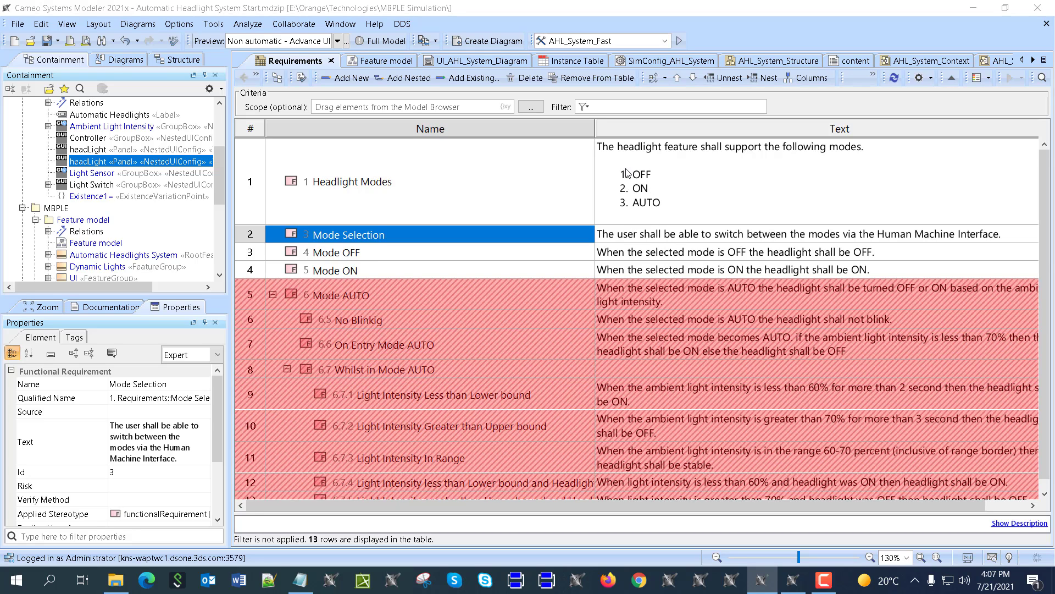
{"action": "right_click", "coordinate": [263, 163]}
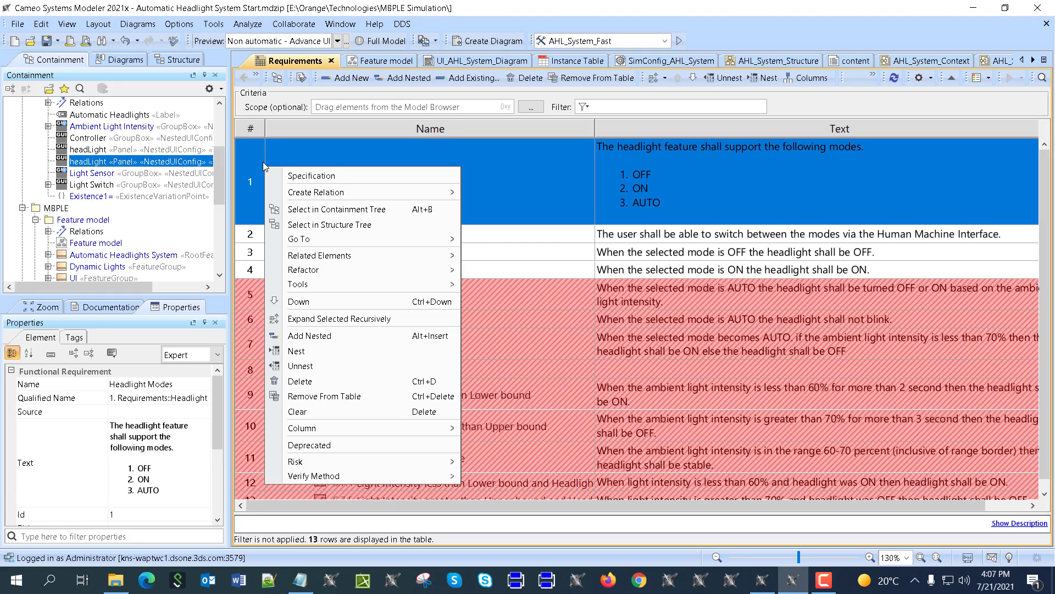
{"action": "mouse_move", "coordinate": [352, 255]}
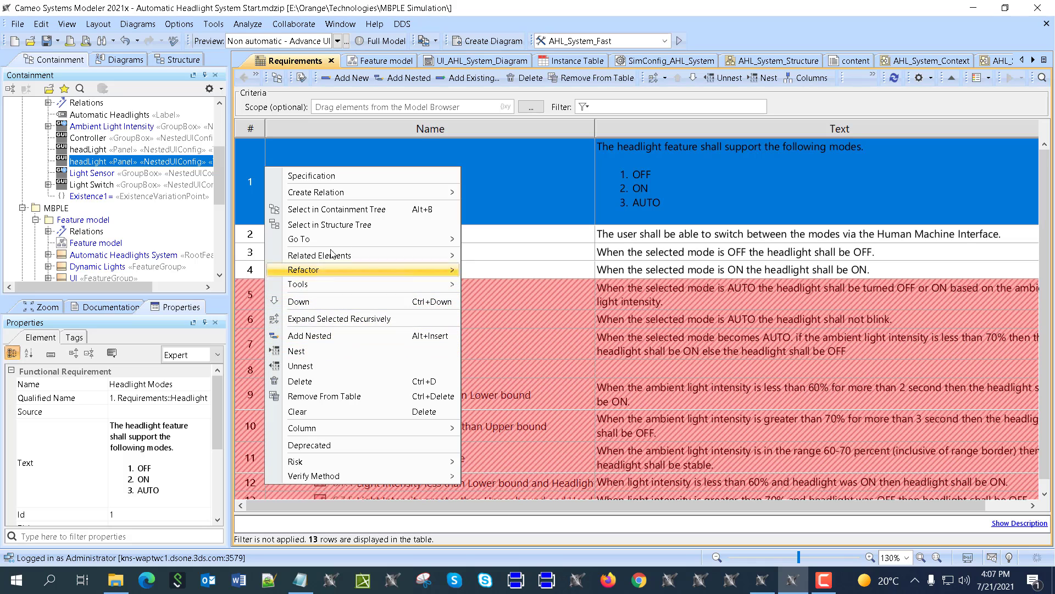
{"action": "right_click", "coordinate": [516, 174]}
{"action": "left_click", "coordinate": [553, 217]}
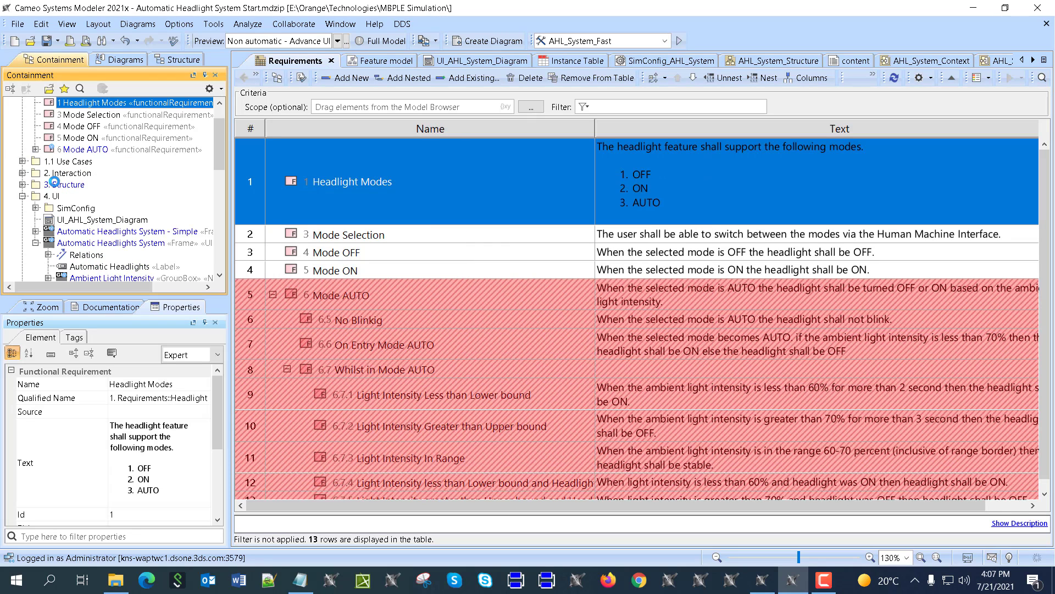
Add a Primitive Tag variation point to the Headlight Modes requirement
{"action": "scroll", "coordinate": [68, 137], "scroll_direction": "up", "scroll_amount": 1}
{"action": "right_click", "coordinate": [71, 140]}
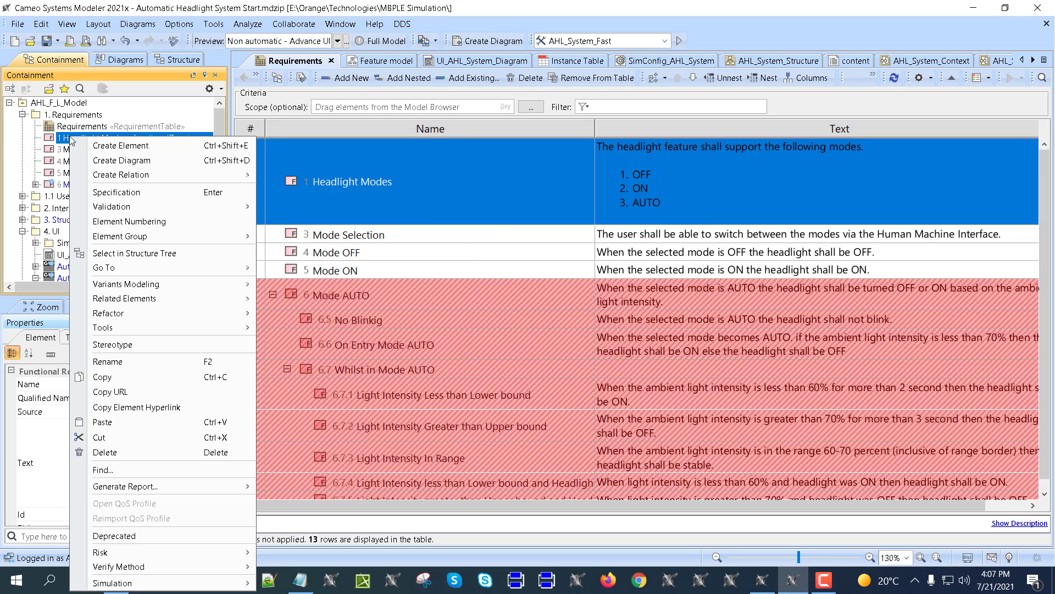
{"action": "mouse_move", "coordinate": [220, 286]}
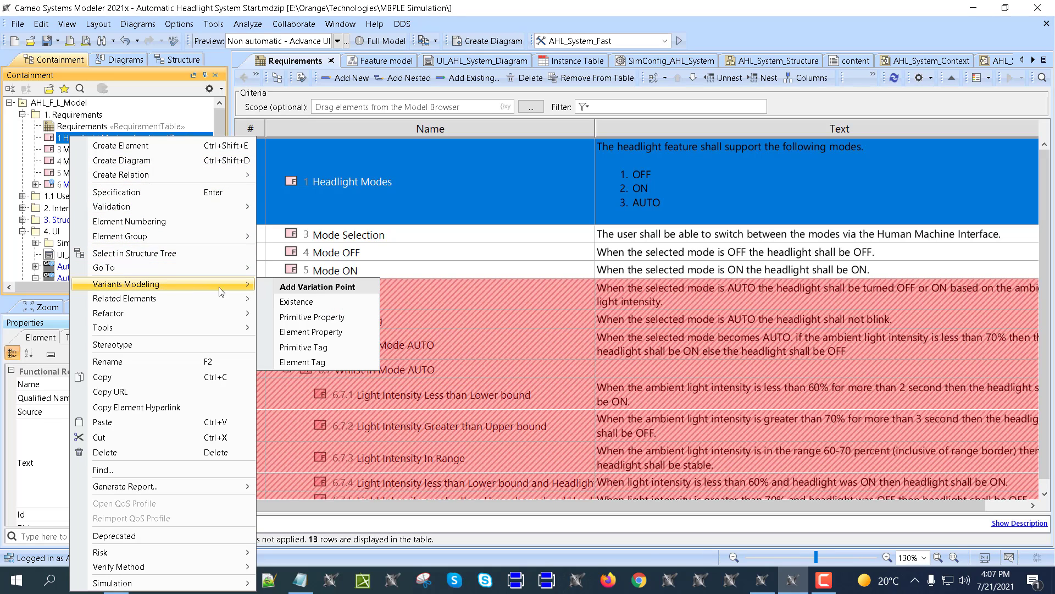
{"action": "left_click", "coordinate": [307, 353]}
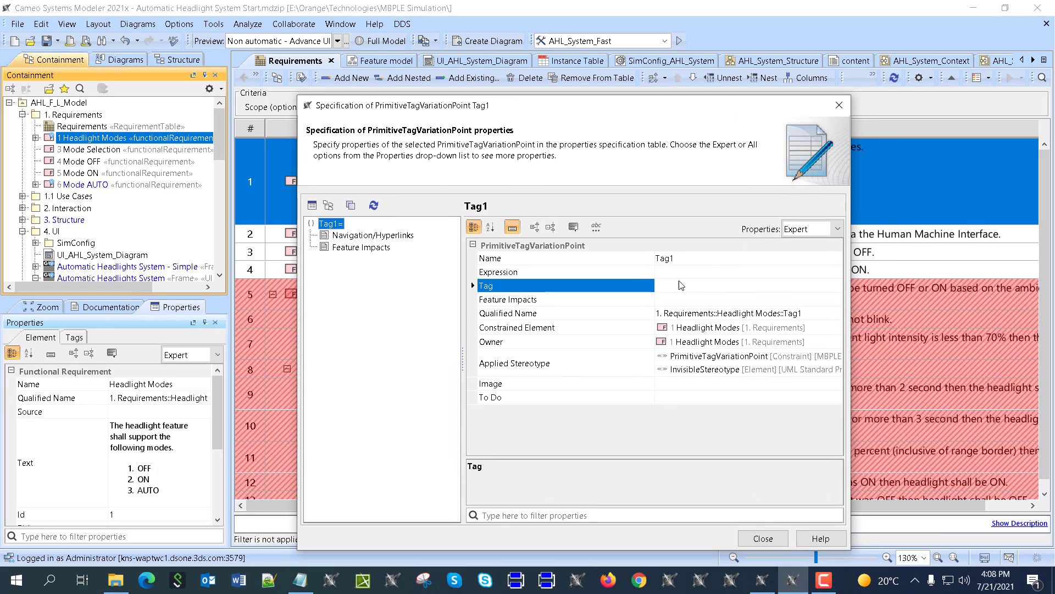
Set the variation point's Tag to the requirement's Text string property
{"action": "left_click", "coordinate": [681, 284]}
{"action": "type", "text": "test"}
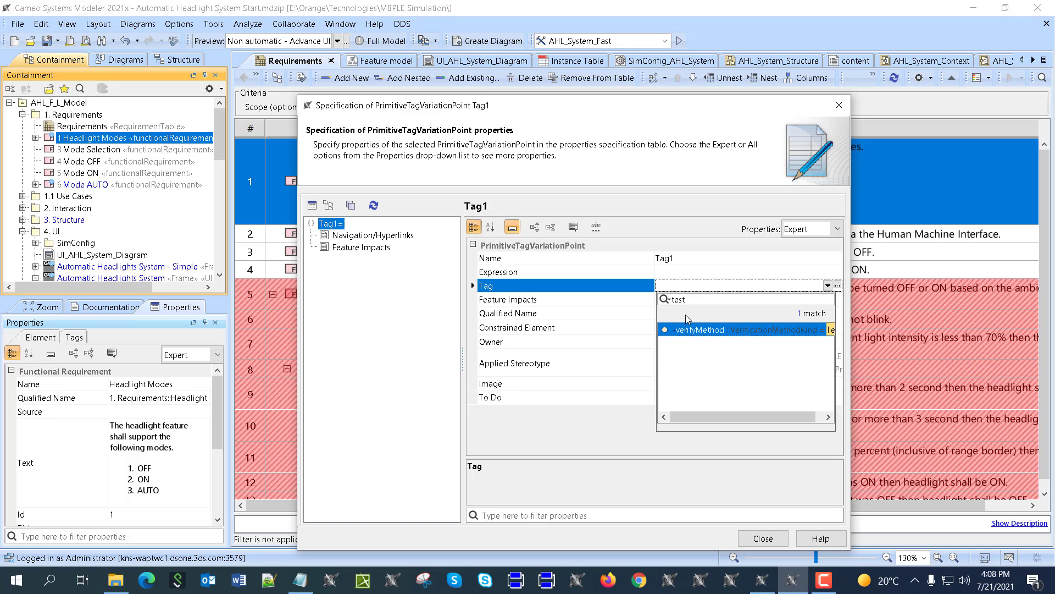
{"action": "key", "text": "BackSpace"}
{"action": "key", "text": "BackSpace"}
{"action": "type", "text": "xt"}
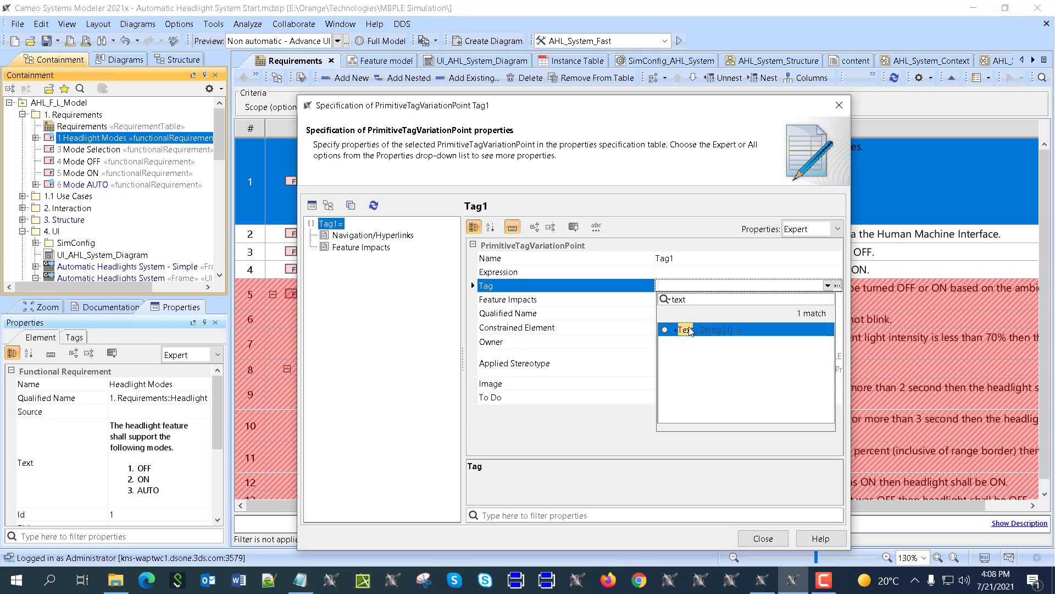
{"action": "left_click", "coordinate": [690, 330]}
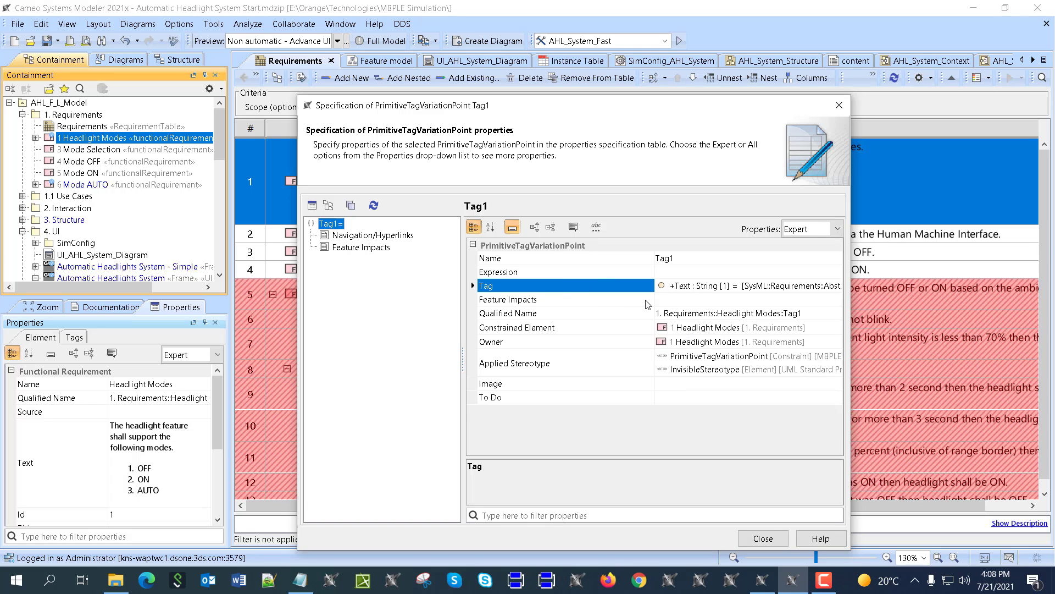
Create a feature impact from the tag variation point to the Automatic feature under Dynamic Lights, with Not set to false
{"action": "left_click", "coordinate": [346, 248]}
{"action": "left_click", "coordinate": [723, 510]}
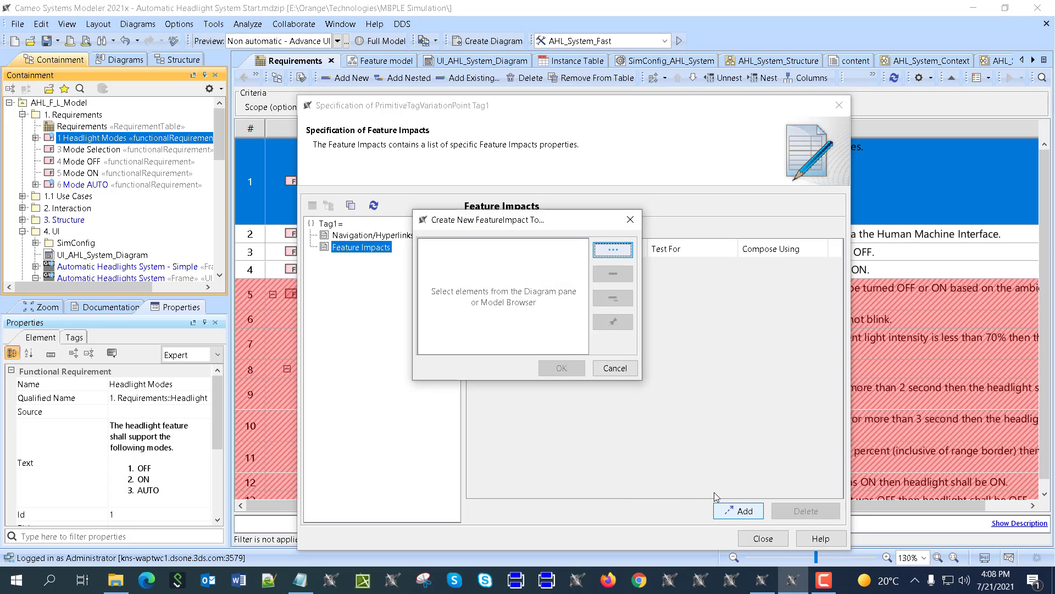
{"action": "left_click", "coordinate": [612, 250]}
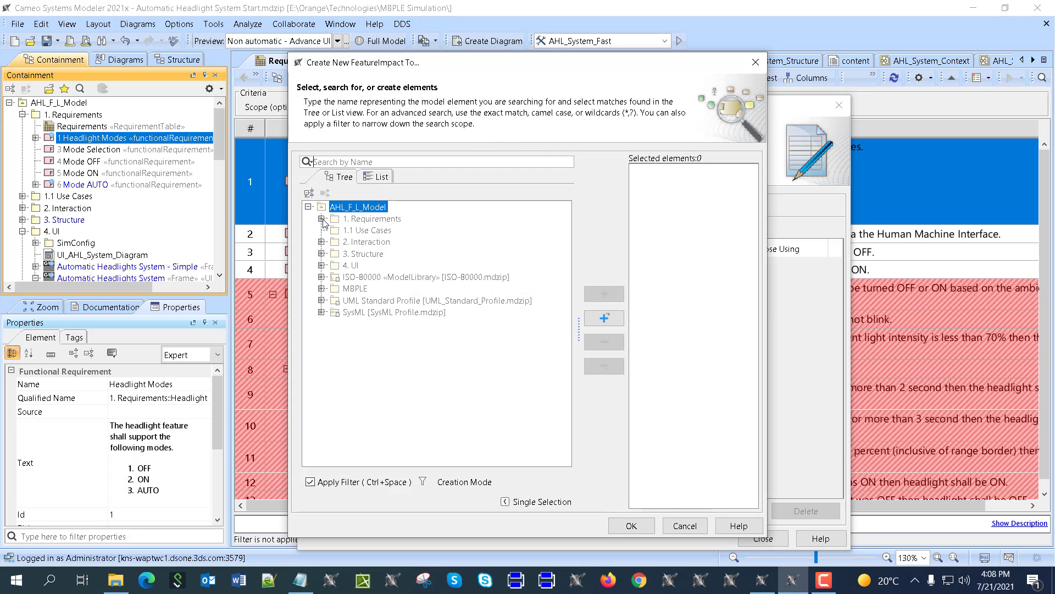
{"action": "left_click", "coordinate": [322, 288]}
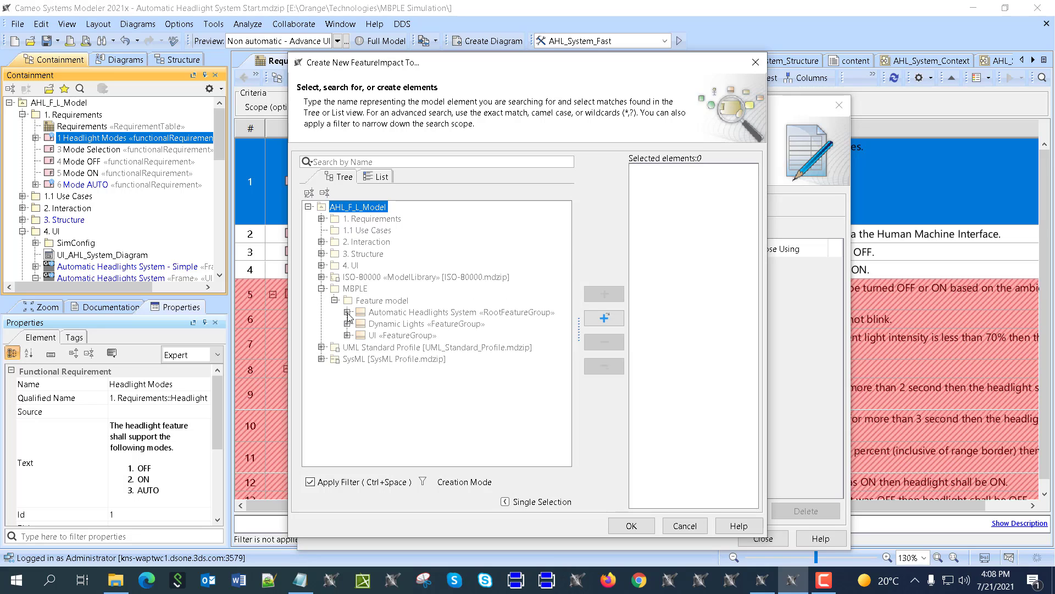
{"action": "left_click", "coordinate": [347, 324]}
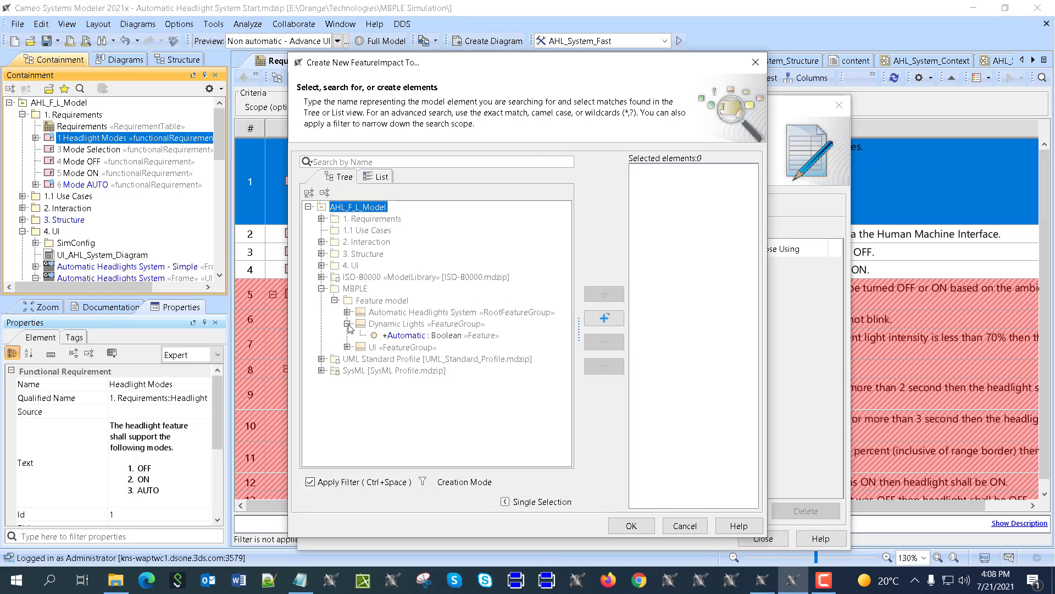
{"action": "left_click", "coordinate": [418, 335]}
{"action": "left_click", "coordinate": [604, 292]}
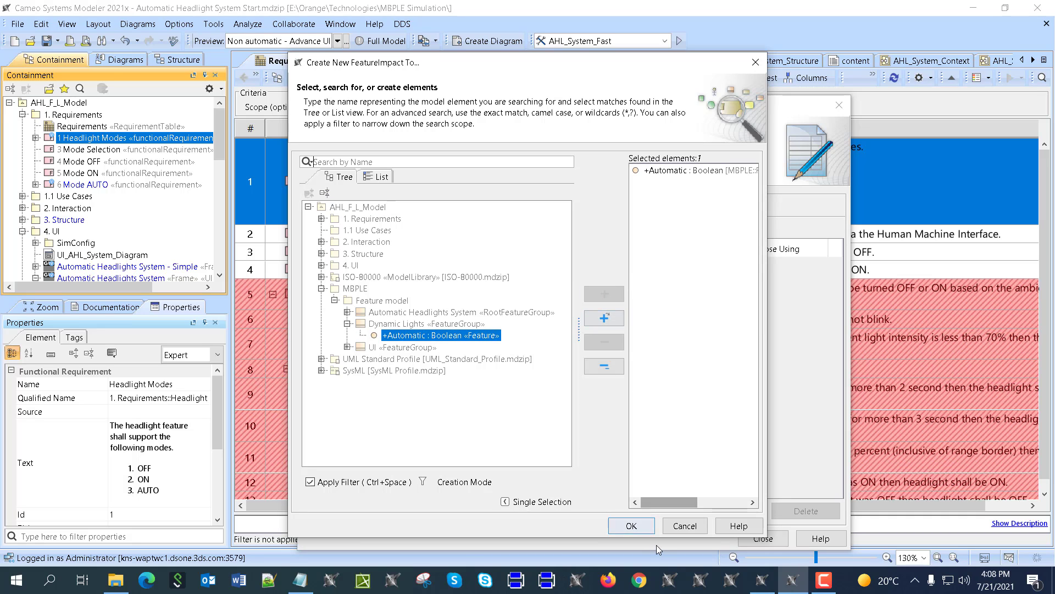
{"action": "left_click", "coordinate": [631, 526]}
{"action": "left_click", "coordinate": [470, 273]}
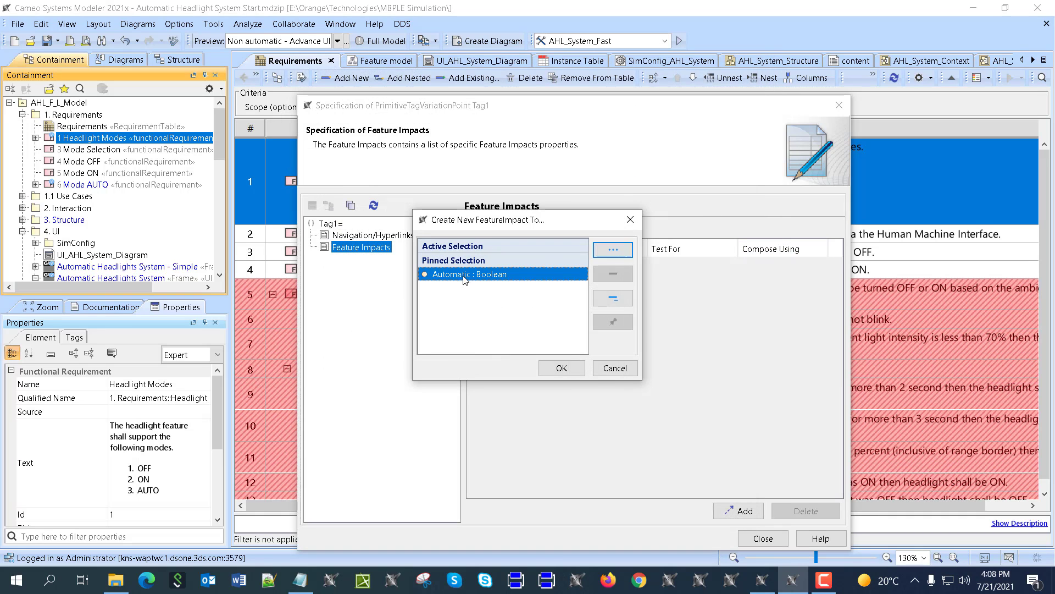
{"action": "left_click", "coordinate": [561, 367]}
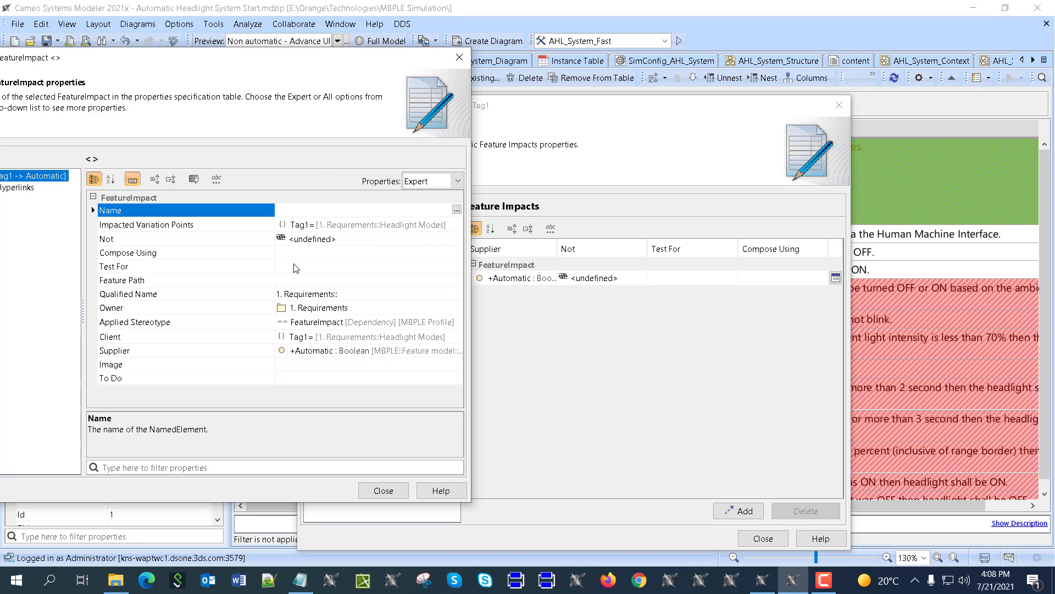
{"action": "left_click", "coordinate": [383, 490]}
{"action": "left_click", "coordinate": [565, 279]}
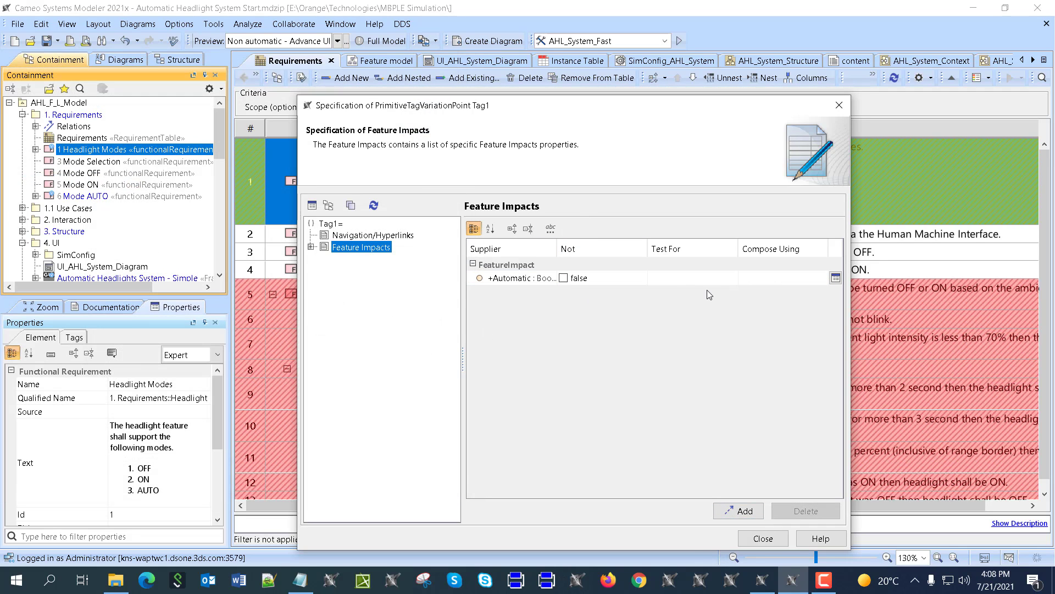
Write the variation point's JavaScript expression: if Automatic, 'The headlight feature shall support the following modes:' with Off, On, Auto; else only Off, On
{"action": "left_click", "coordinate": [338, 227]}
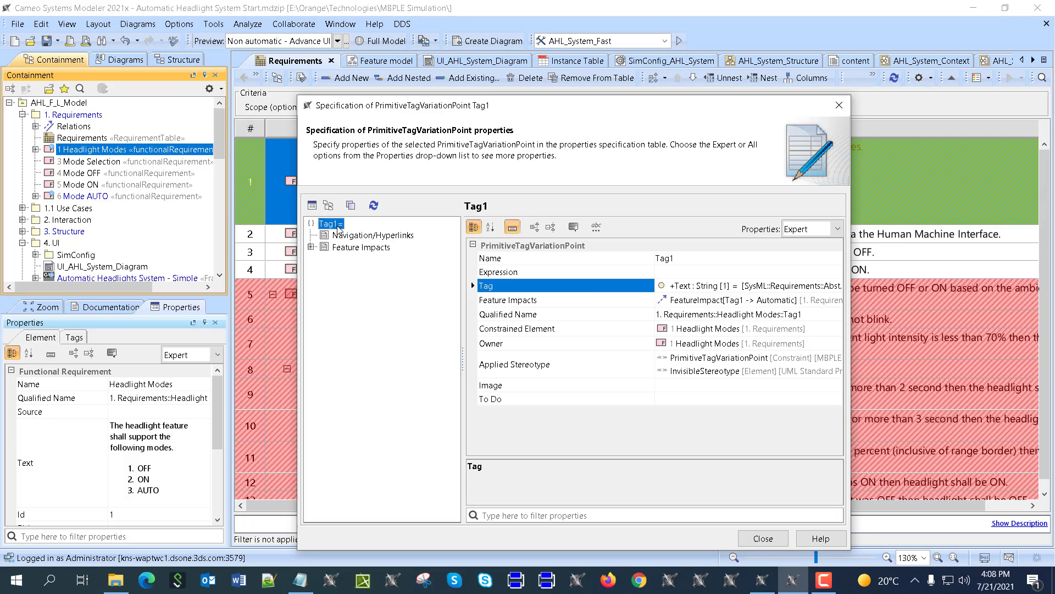
{"action": "left_click", "coordinate": [529, 265]}
{"action": "left_click", "coordinate": [671, 275]}
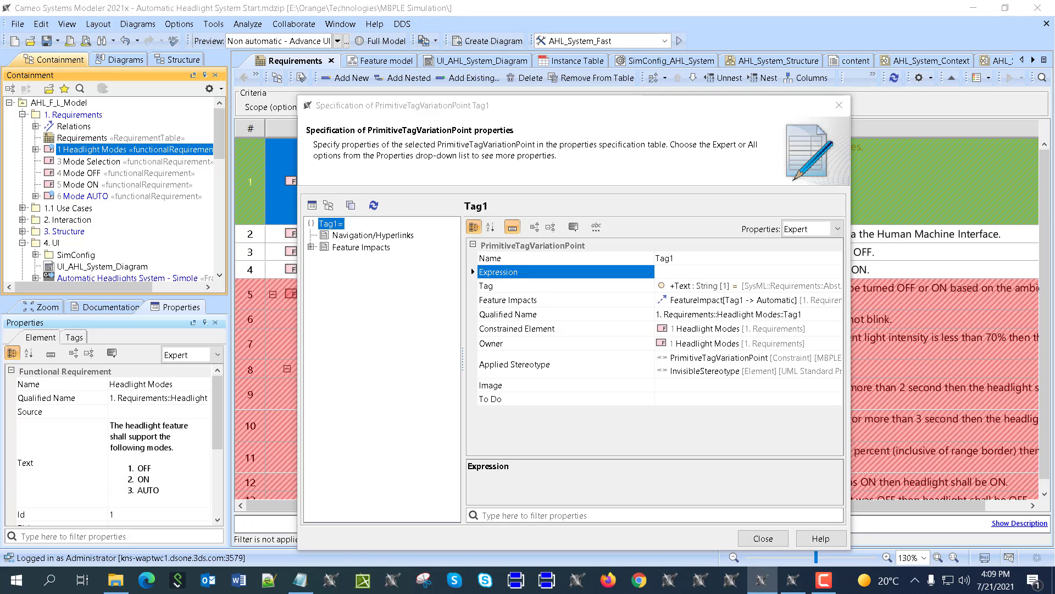
{"action": "left_click", "coordinate": [675, 275]}
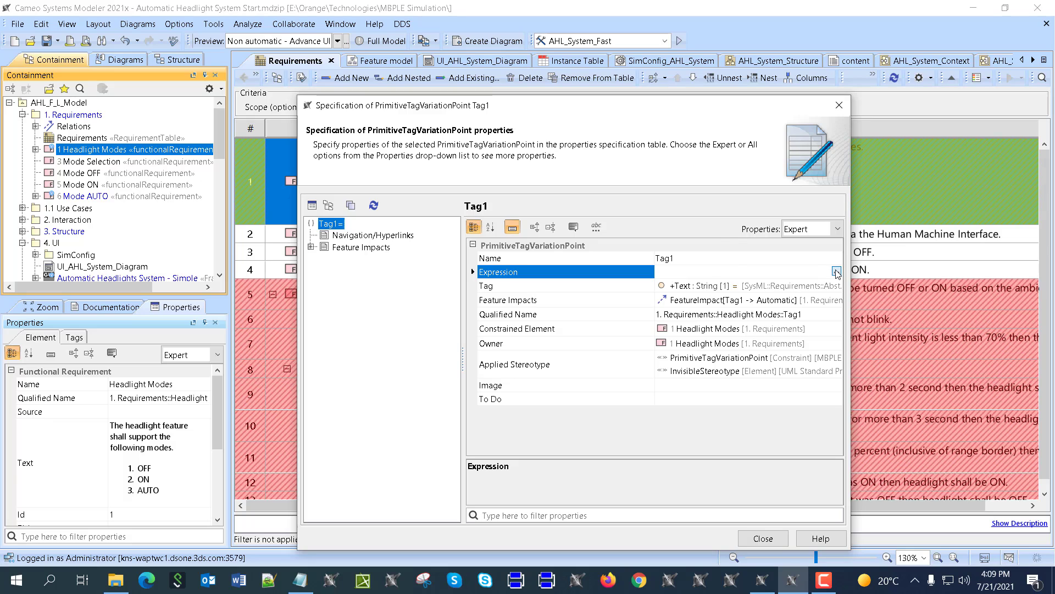
{"action": "left_click", "coordinate": [835, 271]}
{"action": "left_click", "coordinate": [377, 248]}
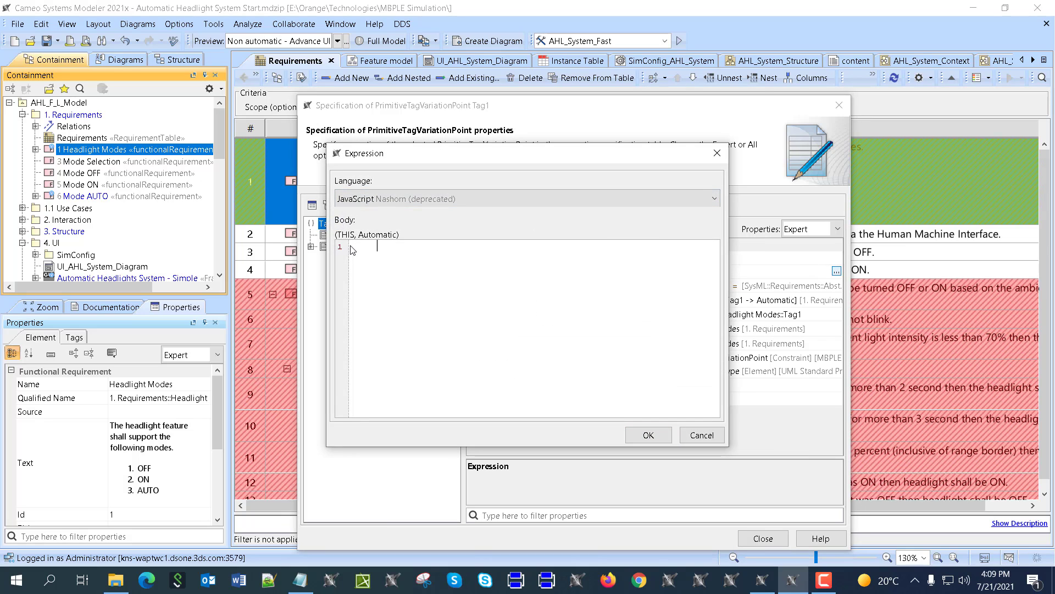
{"action": "type", "text": "/*Automatic     ?\"Value1\"     :\"Value2\" */ if (Automatic) \"The headlight feature shall support the following modes:\\n\\ 1. Off\\n\\ 2. On\\n\\ 3. Auto\" else \"The headlight feature shall support the following modes:\\n\\ 1. Off\\n\\ 2. On\""}
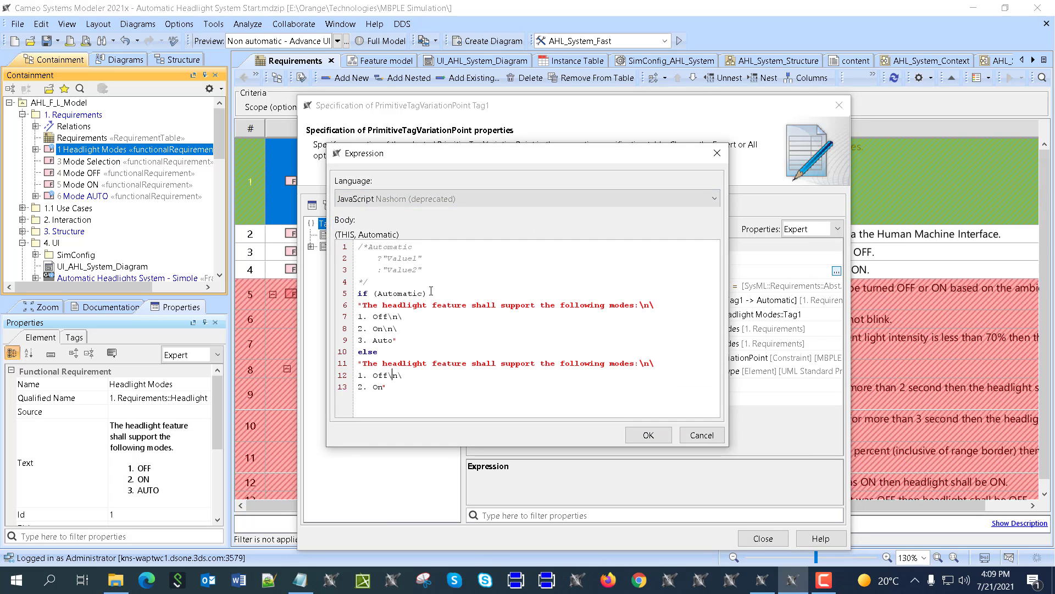
Delete the commented-out Value1/Value2 example above the if statement, accept the expression and close the variation point's specification
{"action": "left_click_drag", "start_coordinate": [432, 291], "coordinate": [395, 278]}
{"action": "left_click", "coordinate": [382, 259]}
{"action": "left_click_drag", "start_coordinate": [377, 285], "coordinate": [330, 242]}
{"action": "key", "text": "BackSpace"}
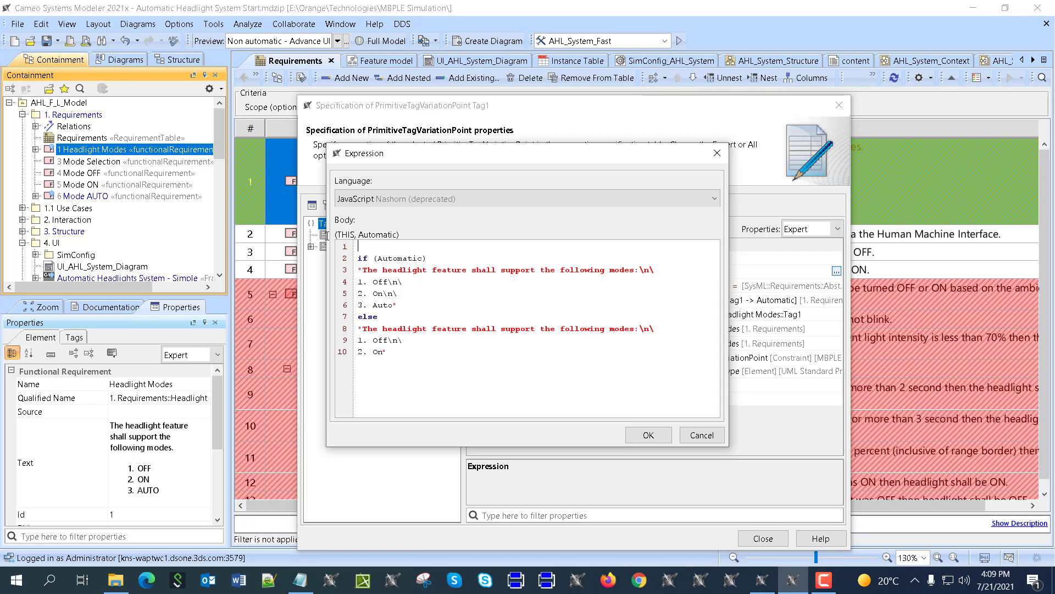
{"action": "key", "text": "BackSpace"}
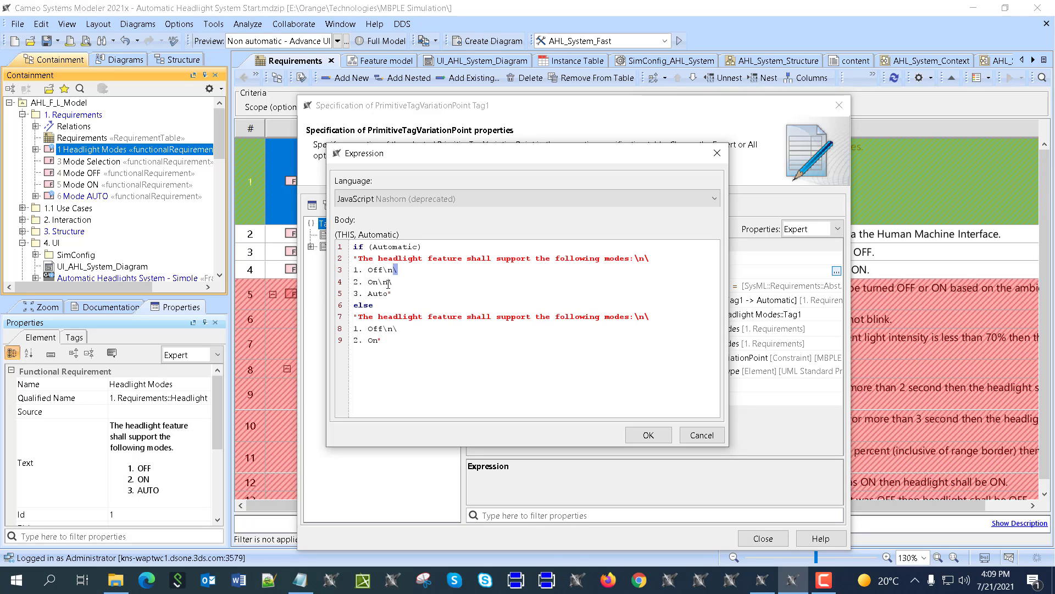
{"action": "mouse_move", "coordinate": [388, 284]}
{"action": "left_mouse_down"}
{"action": "mouse_move", "coordinate": [377, 284]}
{"action": "mouse_move", "coordinate": [392, 292]}
{"action": "left_mouse_up"}
{"action": "left_click", "coordinate": [648, 435]}
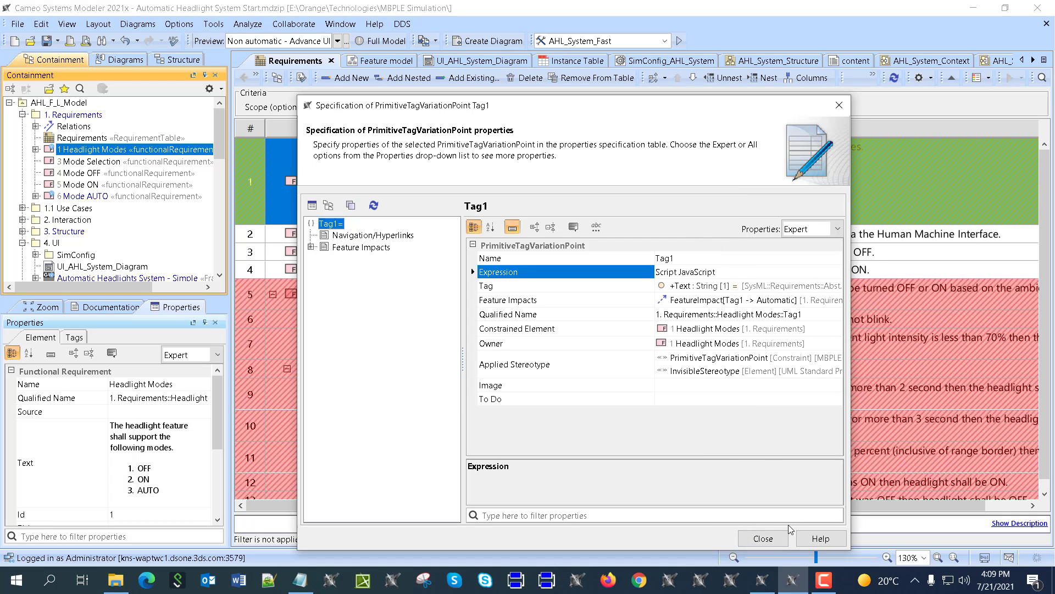
{"action": "left_click", "coordinate": [763, 538]}
{"action": "left_click", "coordinate": [537, 233]}
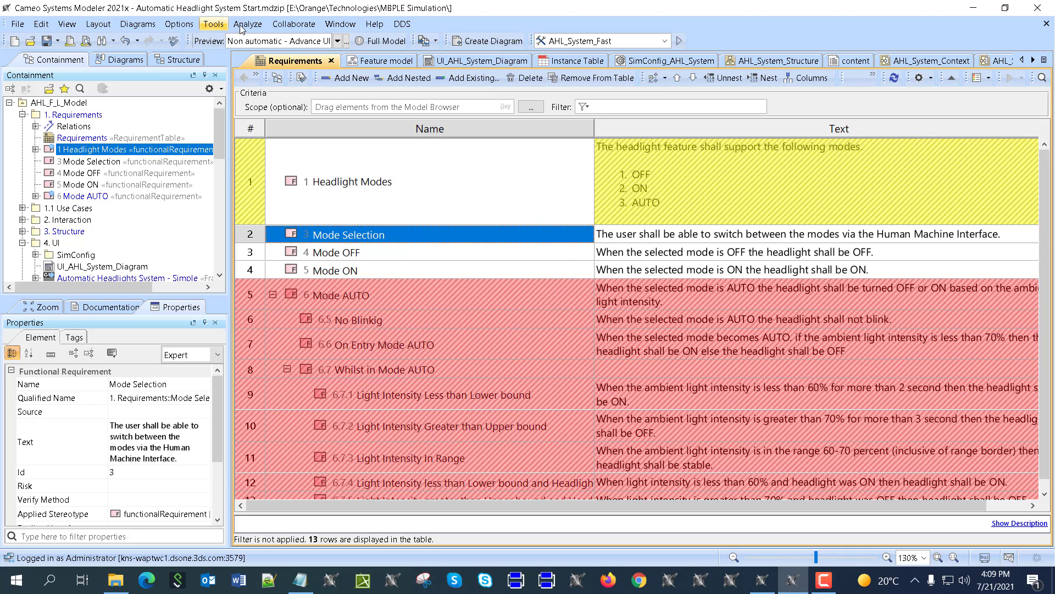
Start a model transformation of the Variant Realization type and proceed to its source selection
{"action": "left_click", "coordinate": [204, 28]}
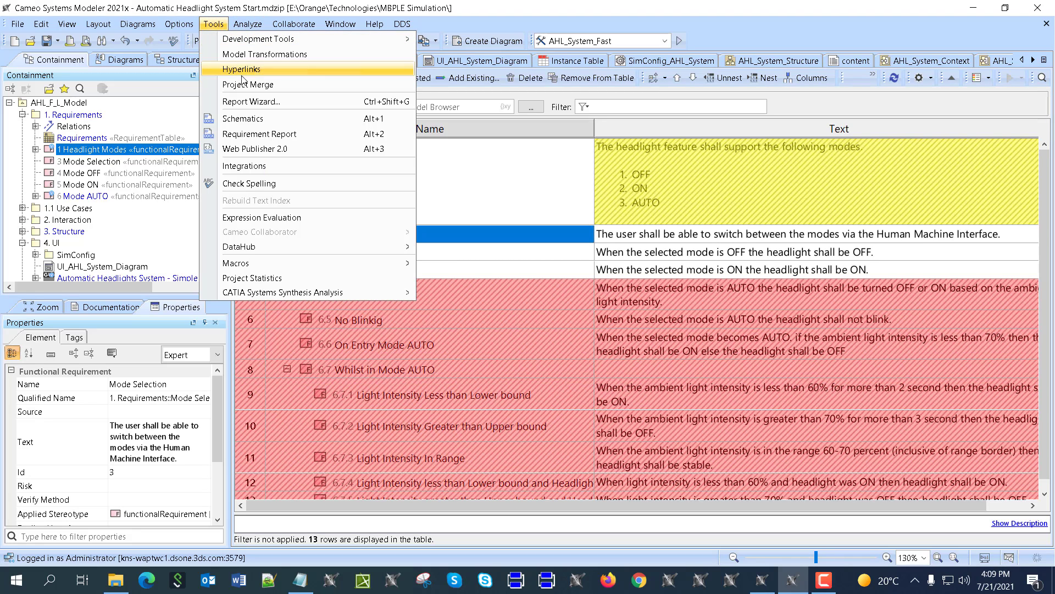
{"action": "left_click", "coordinate": [267, 55]}
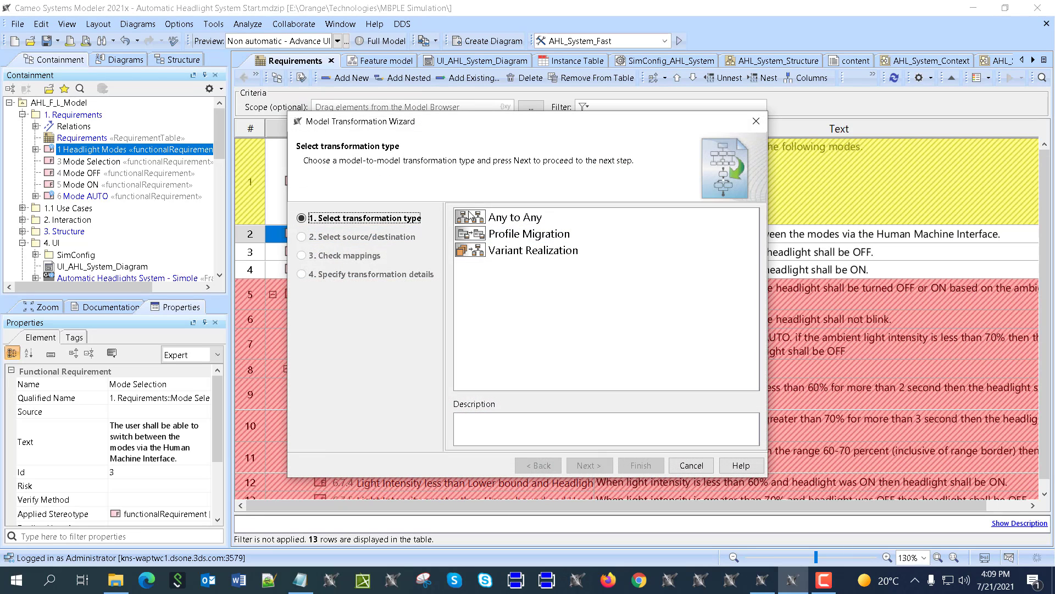
{"action": "left_click", "coordinate": [491, 254]}
{"action": "left_click", "coordinate": [588, 465]}
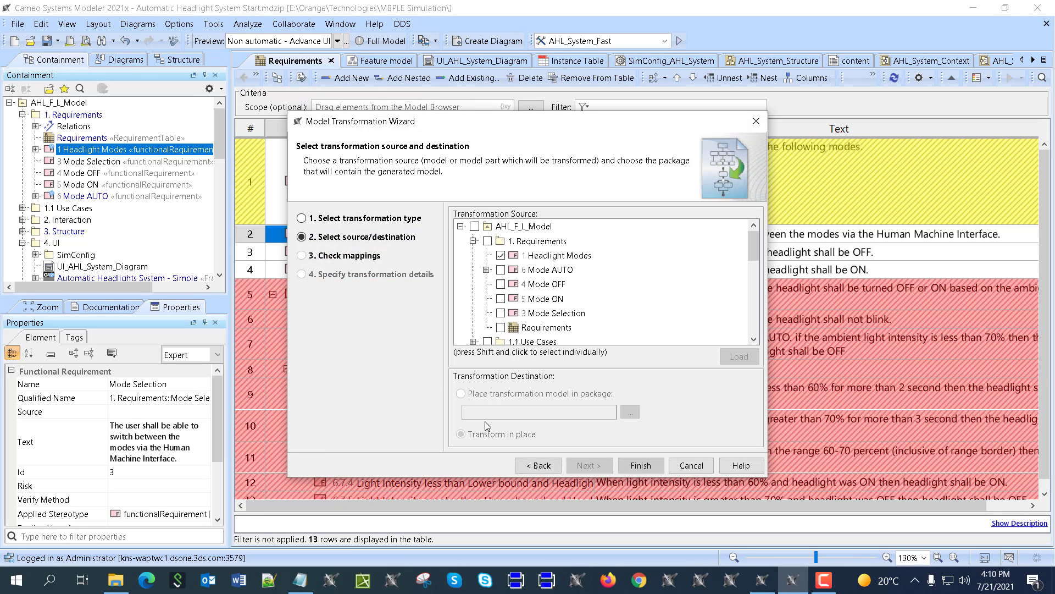
Include the packages 1. Requirements, 1.1 Use Cases, 2. Interaction, 3. Structure and 4. UI as transformation source and proceed to the transformation details
{"action": "left_click", "coordinate": [487, 240]}
{"action": "scroll", "coordinate": [527, 286], "scroll_direction": "down", "scroll_amount": 2}
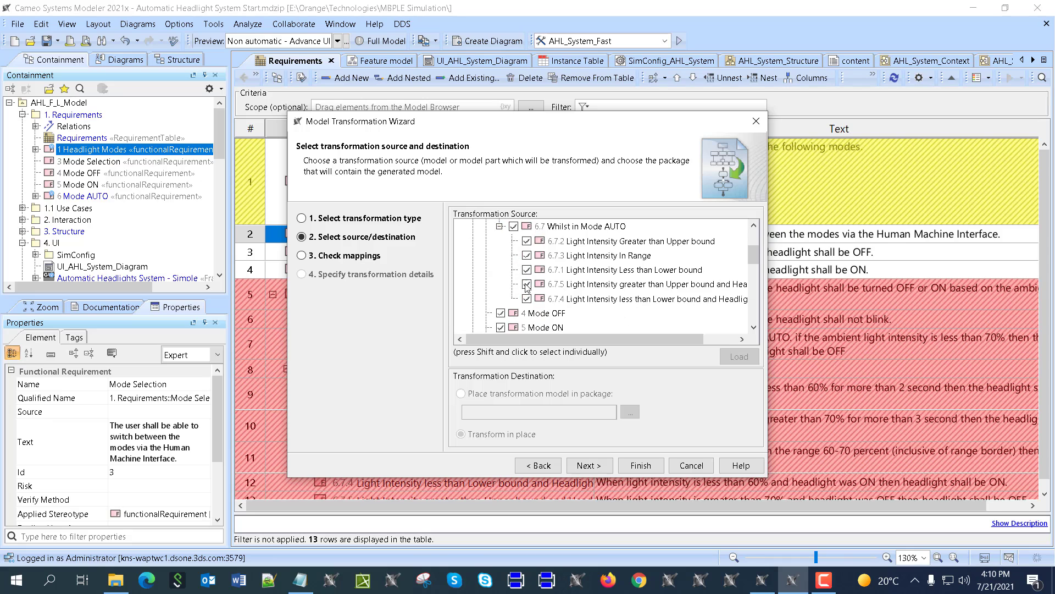
{"action": "scroll", "coordinate": [495, 319], "scroll_direction": "down", "scroll_amount": 4}
{"action": "scroll", "coordinate": [475, 251], "scroll_direction": "up", "scroll_amount": 1}
{"action": "left_click", "coordinate": [490, 242]}
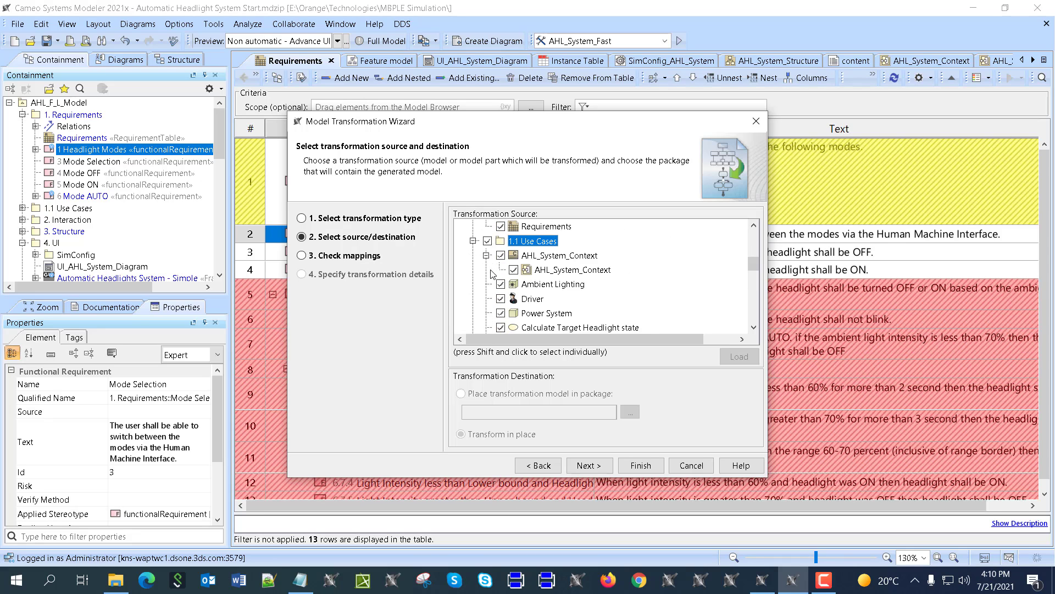
{"action": "scroll", "coordinate": [491, 275], "scroll_direction": "down", "scroll_amount": 5}
{"action": "left_click", "coordinate": [488, 242]}
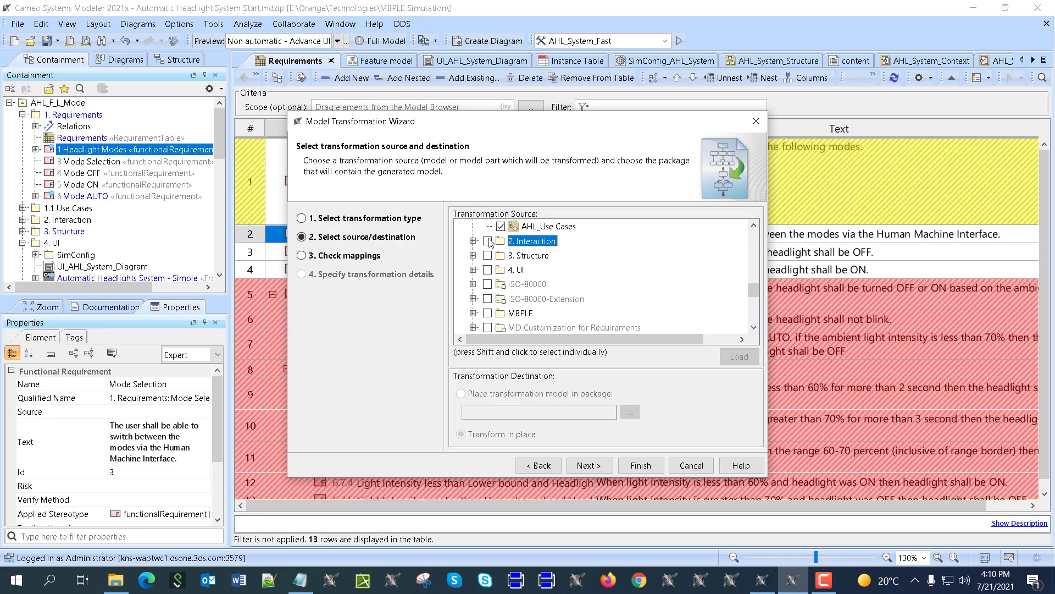
{"action": "left_click", "coordinate": [488, 242]}
{"action": "scroll", "coordinate": [491, 237], "scroll_direction": "down", "scroll_amount": 5}
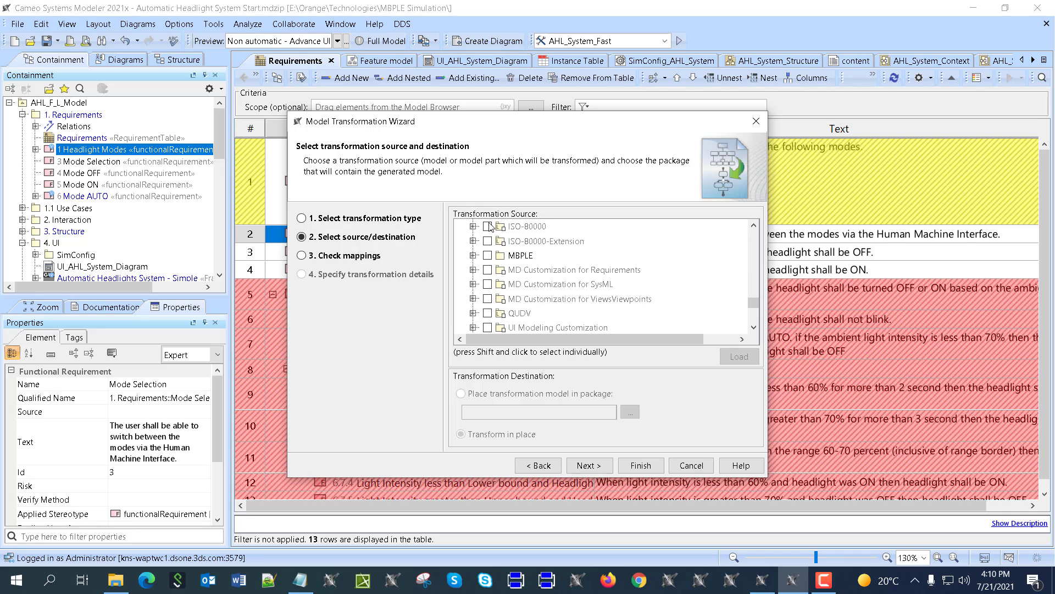
{"action": "scroll", "coordinate": [489, 227], "scroll_direction": "up", "scroll_amount": 3}
{"action": "left_click", "coordinate": [488, 285]}
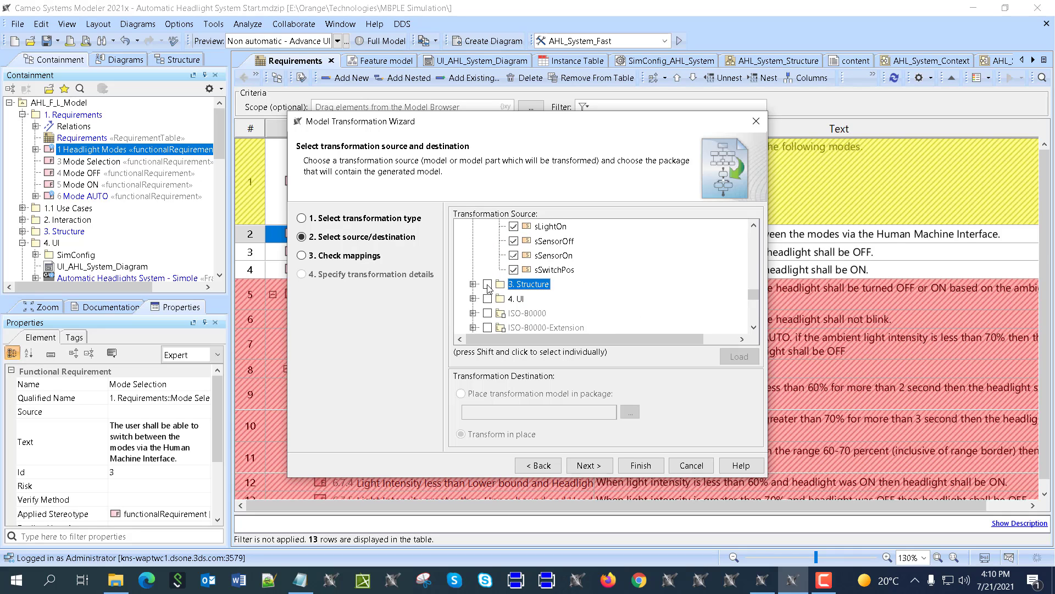
{"action": "left_click", "coordinate": [488, 285]}
{"action": "scroll", "coordinate": [491, 302], "scroll_direction": "down", "scroll_amount": 5}
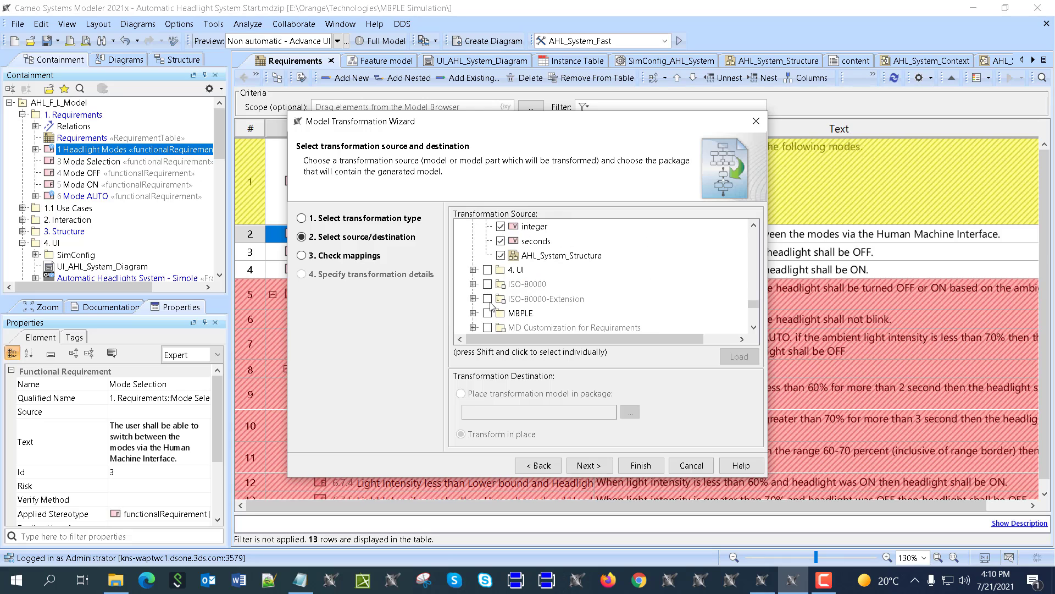
{"action": "left_click", "coordinate": [488, 269]}
{"action": "left_click", "coordinate": [589, 465]}
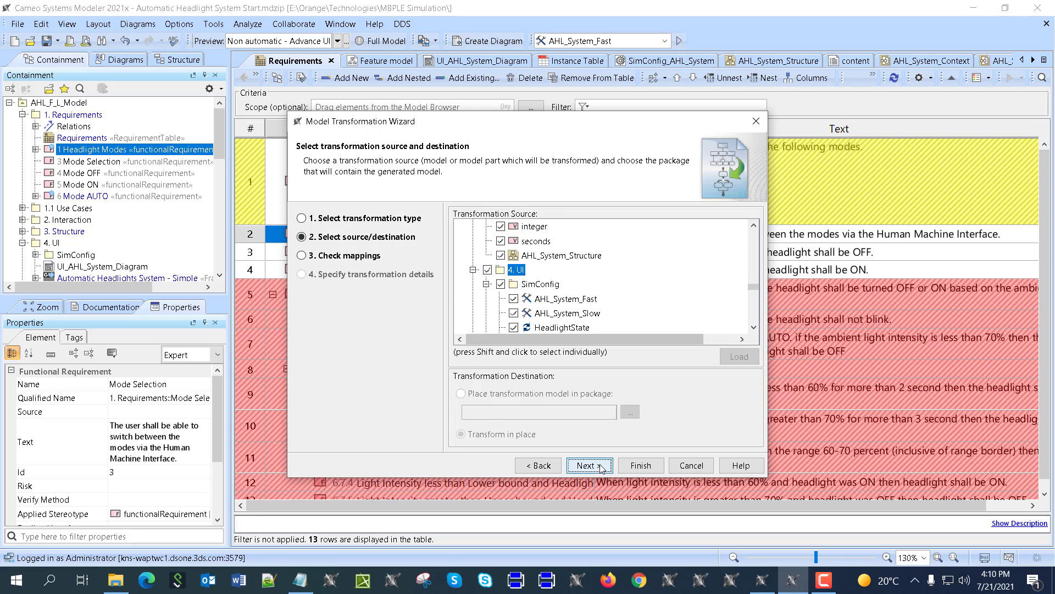
Set the transformation's Configuration to Non automatic - Advance UI from Variant config, run the transformation and dismiss the notifications
{"action": "left_click", "coordinate": [626, 267]}
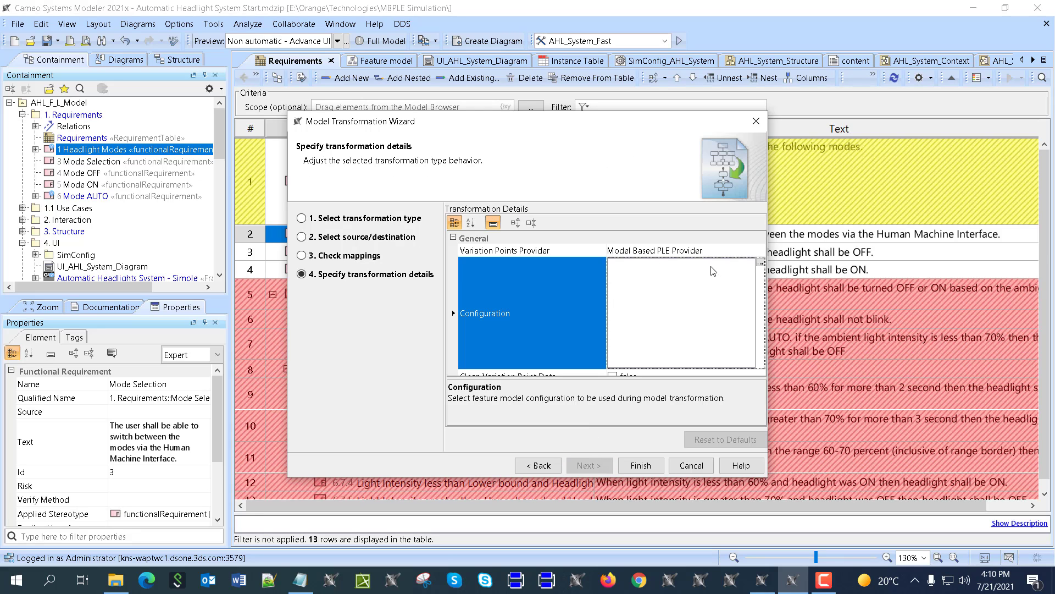
{"action": "left_click", "coordinate": [761, 264]}
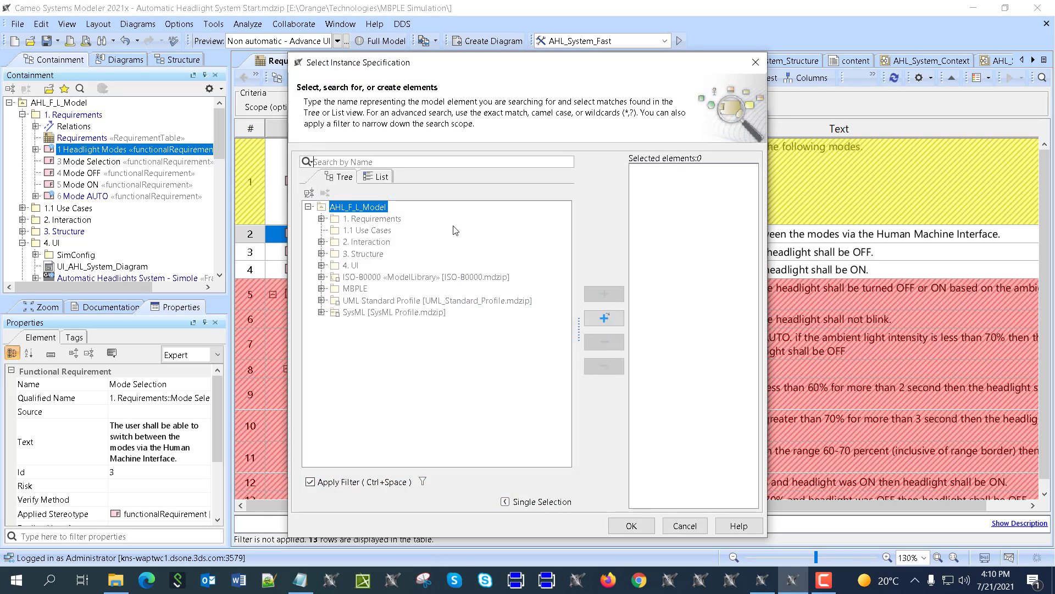
{"action": "left_click", "coordinate": [321, 288]}
{"action": "left_click", "coordinate": [334, 311]}
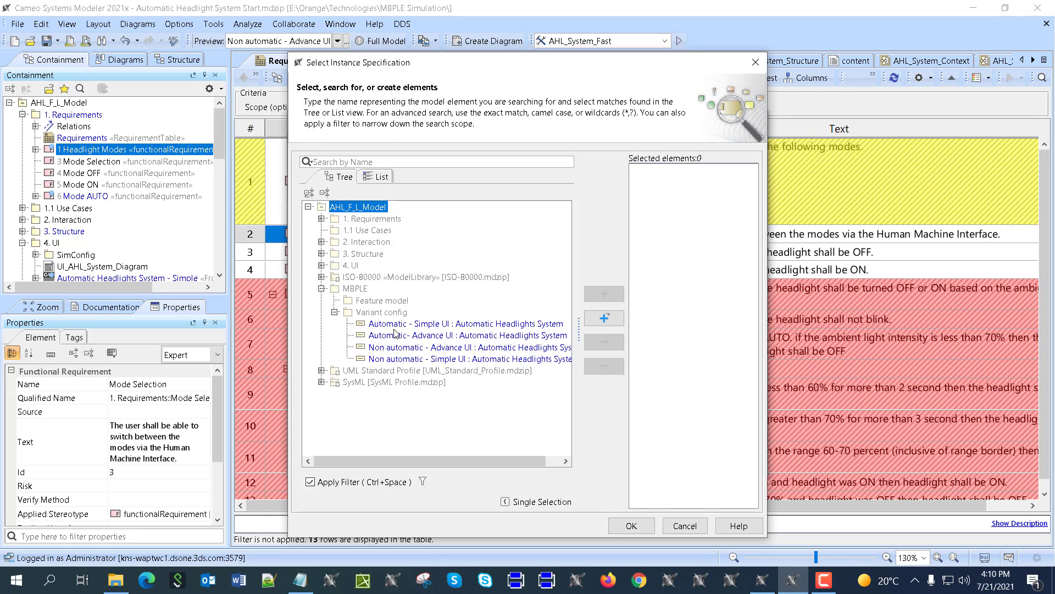
{"action": "left_click", "coordinate": [423, 348]}
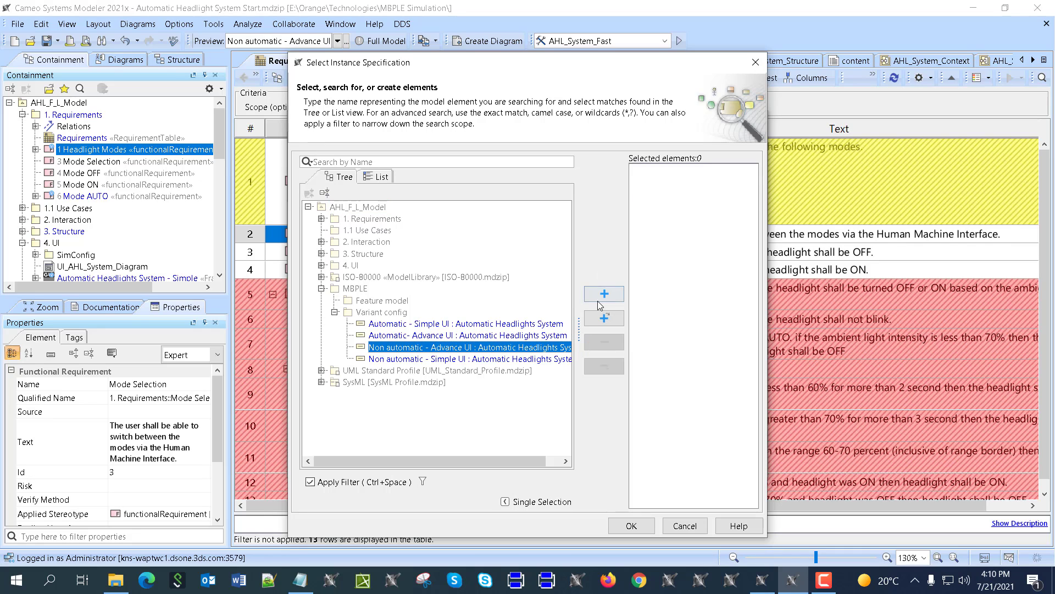
{"action": "left_click", "coordinate": [598, 299]}
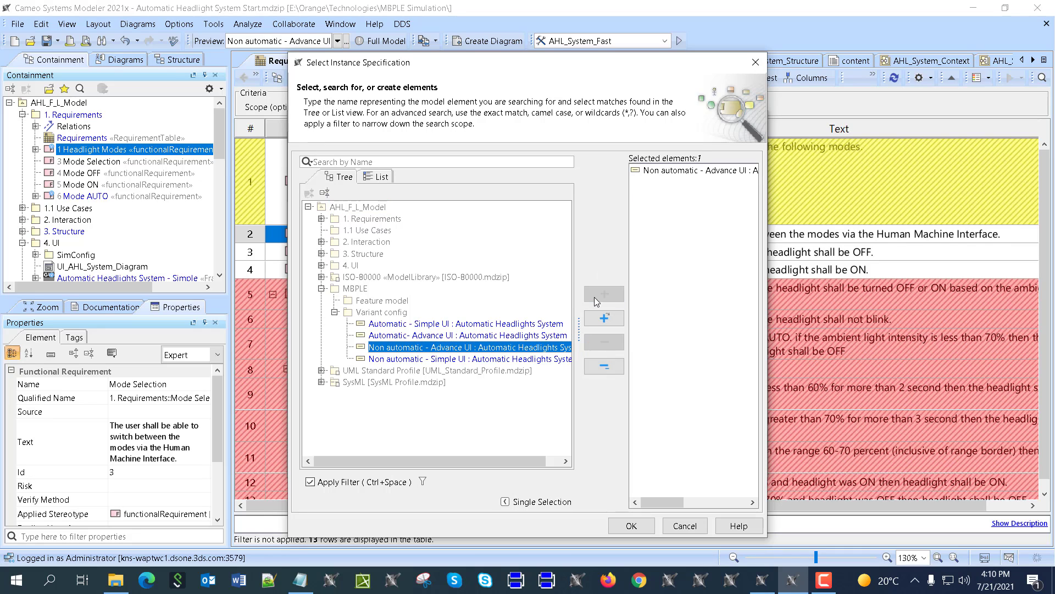
{"action": "left_click", "coordinate": [631, 526]}
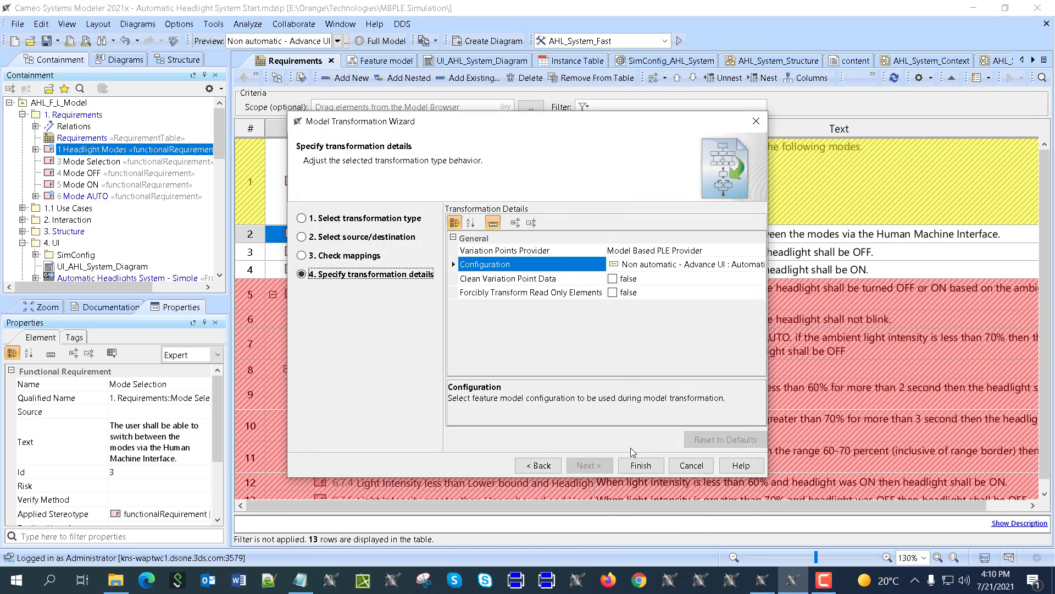
{"action": "left_click", "coordinate": [641, 465]}
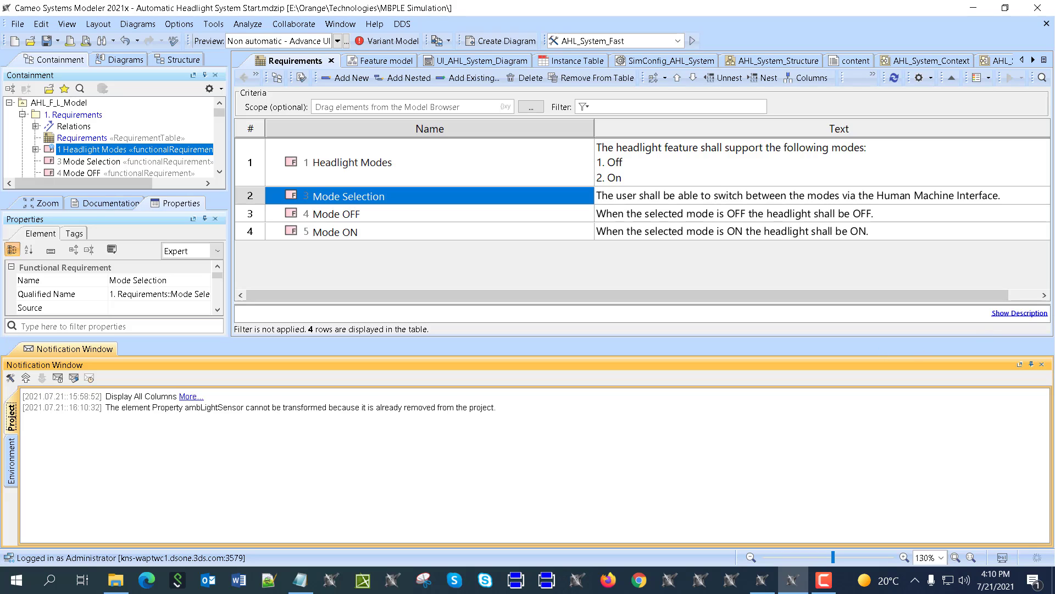
{"action": "left_click", "coordinate": [1042, 363]}
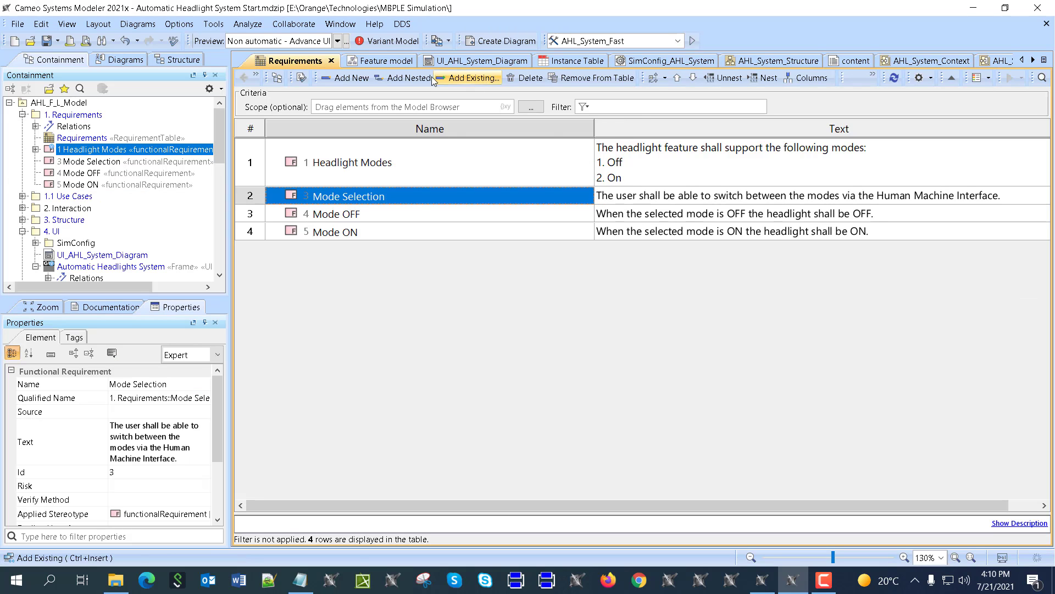
Examine the transformed model's UI, structure, context and interaction diagrams for remaining AUTO-related elements
{"action": "left_click", "coordinate": [447, 61]}
{"action": "scroll", "coordinate": [517, 210], "scroll_direction": "up", "scroll_amount": 6}
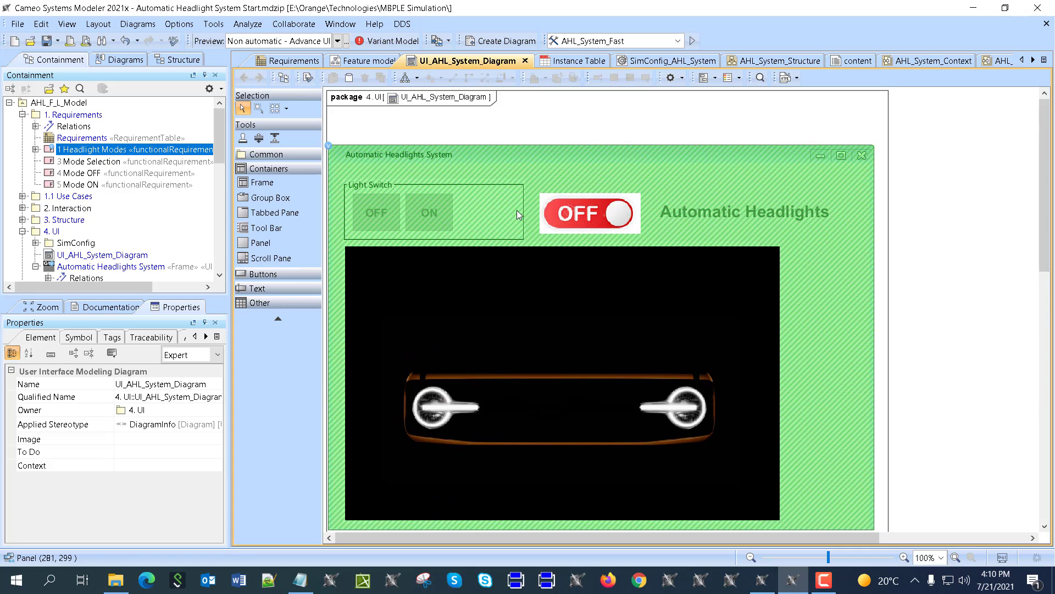
{"action": "scroll", "coordinate": [516, 210], "scroll_direction": "down", "scroll_amount": 6}
{"action": "scroll", "coordinate": [516, 210], "scroll_direction": "up", "scroll_amount": 5}
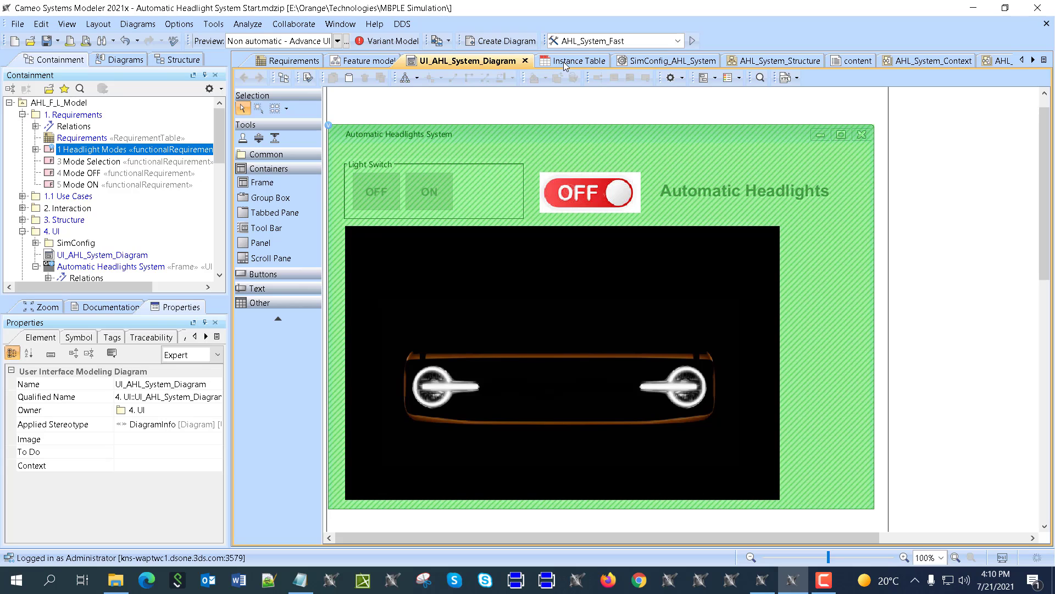
{"action": "left_click", "coordinate": [653, 62]}
{"action": "left_click", "coordinate": [753, 62]}
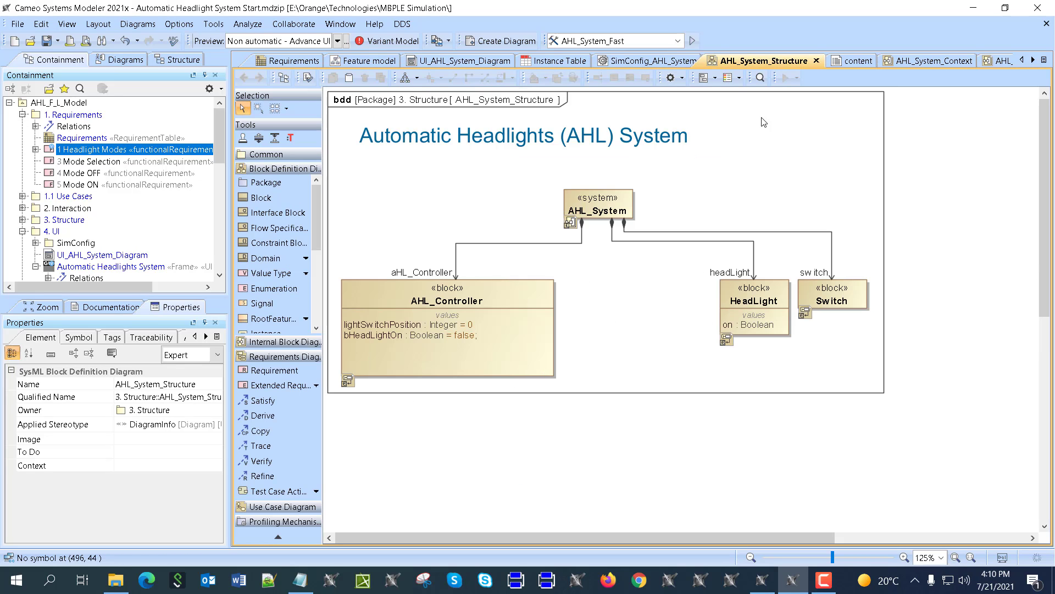
{"action": "left_click", "coordinate": [911, 63]}
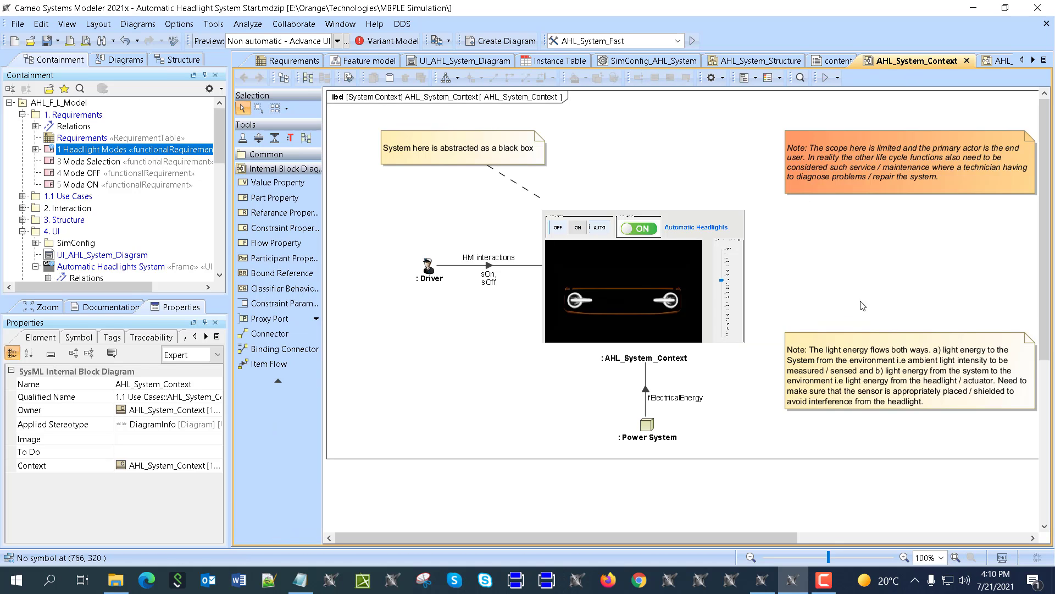
{"action": "left_click_drag", "start_coordinate": [752, 539], "coordinate": [839, 539]}
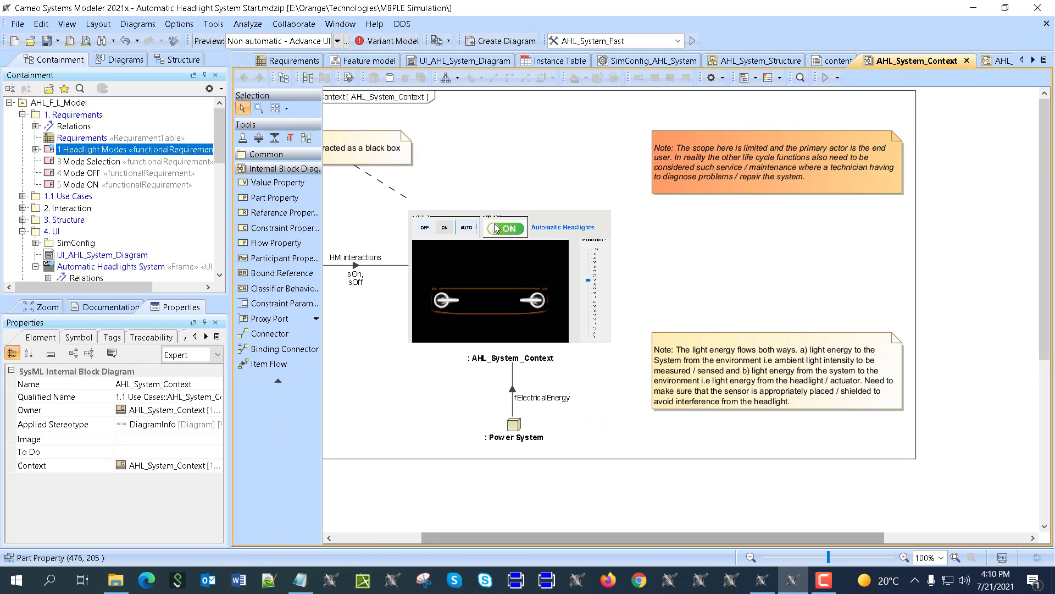
{"action": "left_click", "coordinate": [1002, 61]}
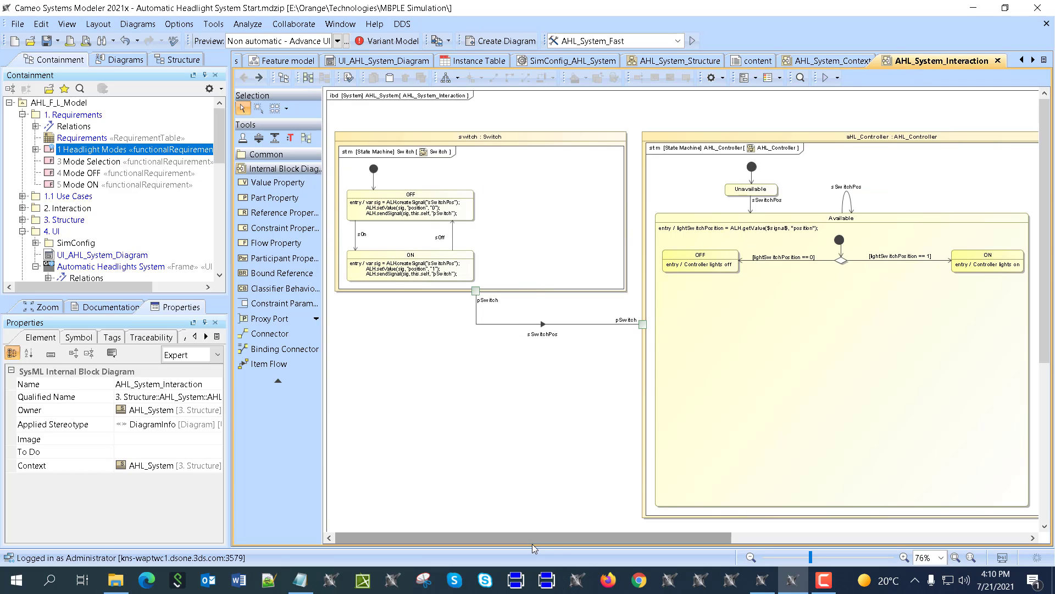
{"action": "left_click_drag", "start_coordinate": [613, 539], "coordinate": [561, 547]}
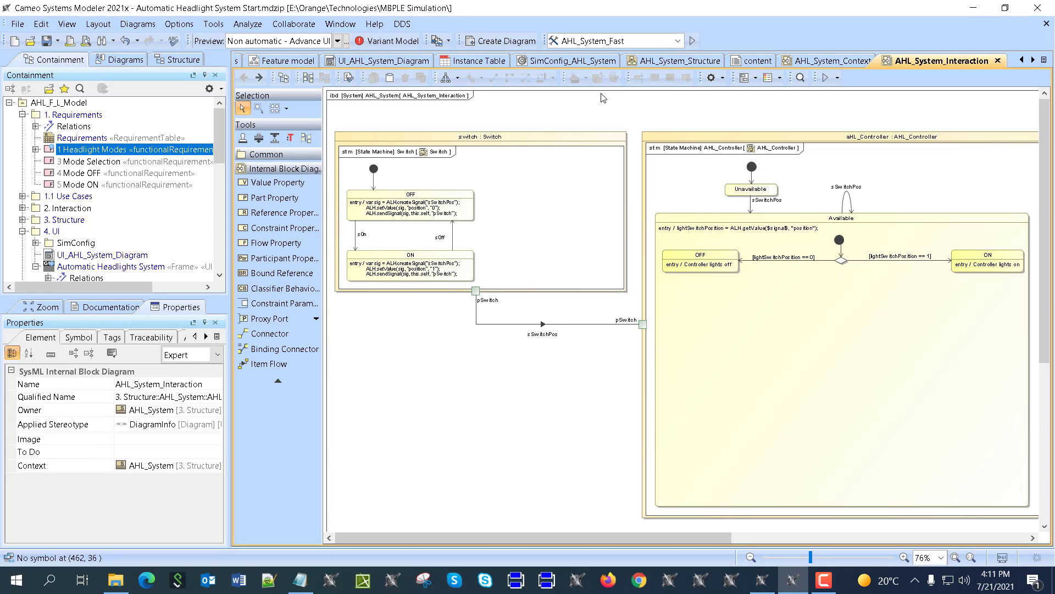
Run the AHL_System_Fast simulation configuration, move the simulated headlights window aside and bring up the AHL_System_Interaction diagram
{"action": "left_click", "coordinate": [655, 40]}
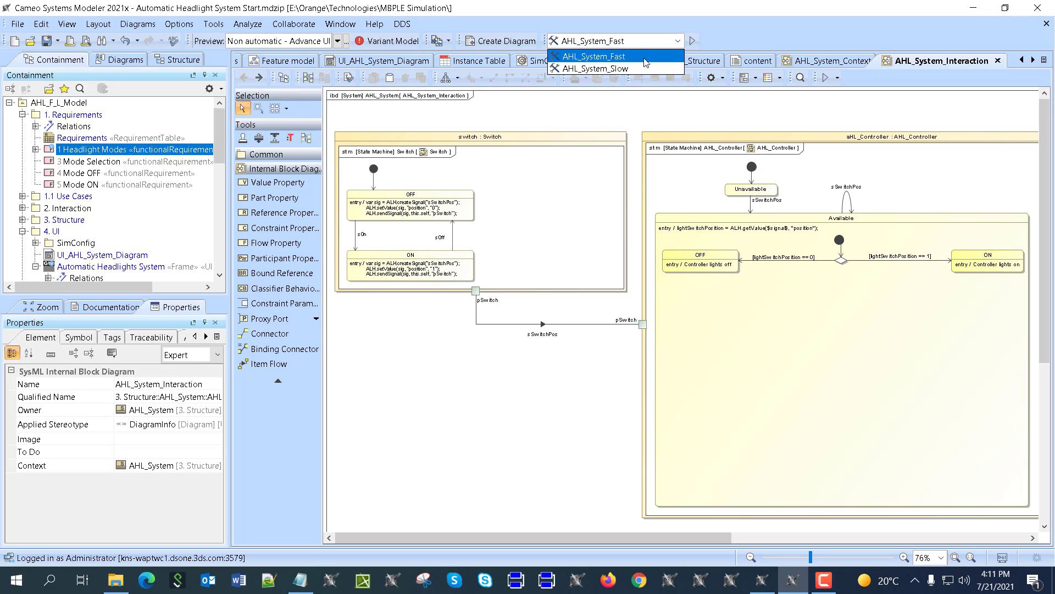
{"action": "left_click", "coordinate": [644, 57]}
{"action": "left_click", "coordinate": [692, 41]}
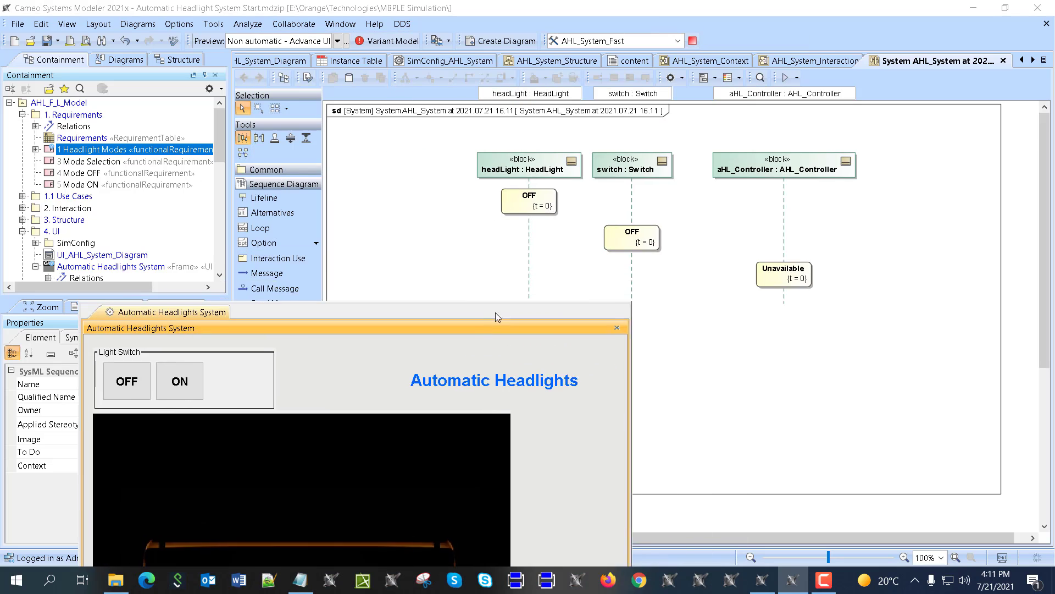
{"action": "mouse_move", "coordinate": [495, 313]}
{"action": "left_mouse_down"}
{"action": "mouse_move", "coordinate": [423, 174]}
{"action": "mouse_move", "coordinate": [514, 185]}
{"action": "mouse_move", "coordinate": [373, 223]}
{"action": "mouse_move", "coordinate": [510, 284]}
{"action": "mouse_move", "coordinate": [511, 230]}
{"action": "mouse_move", "coordinate": [484, 301]}
{"action": "left_mouse_up"}
{"action": "left_click", "coordinate": [812, 66]}
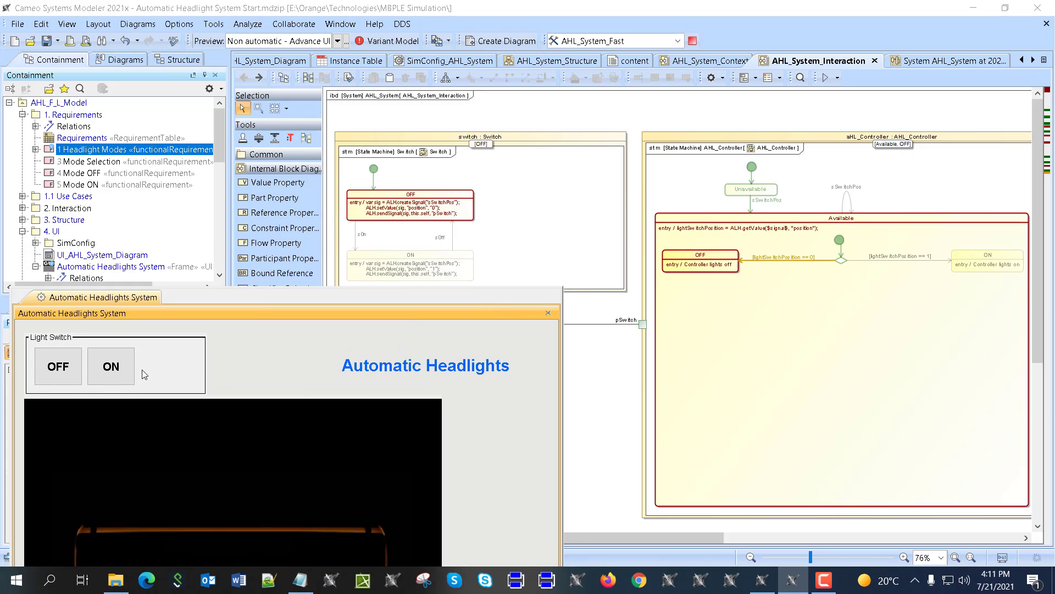
Alternate the simulated Light Switch between ON and OFF, ending at OFF, and check the switch, controller and headlight state machines
{"action": "left_click", "coordinate": [128, 370]}
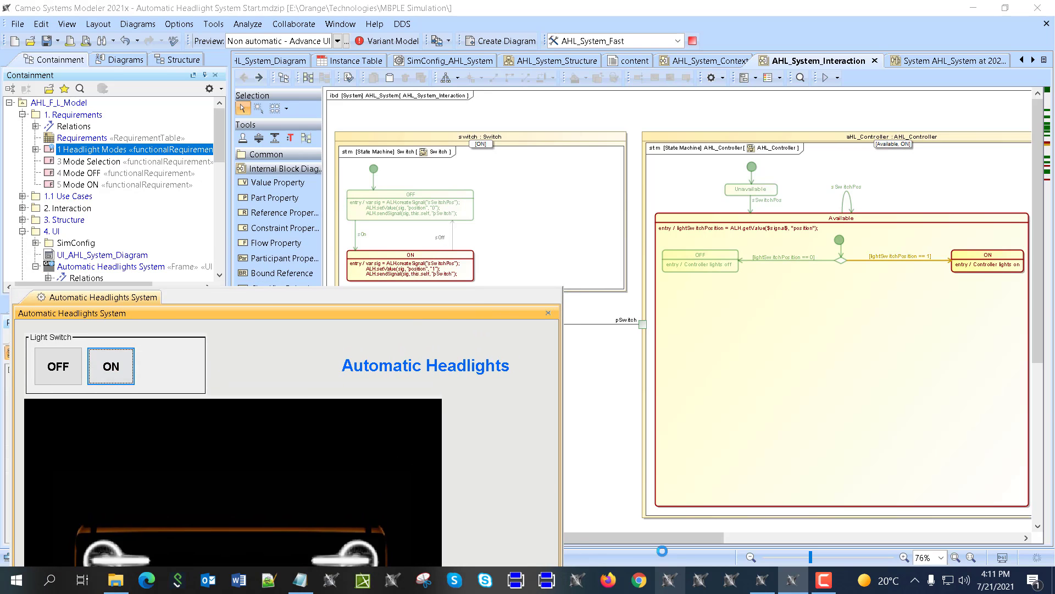
{"action": "left_click", "coordinate": [49, 361]}
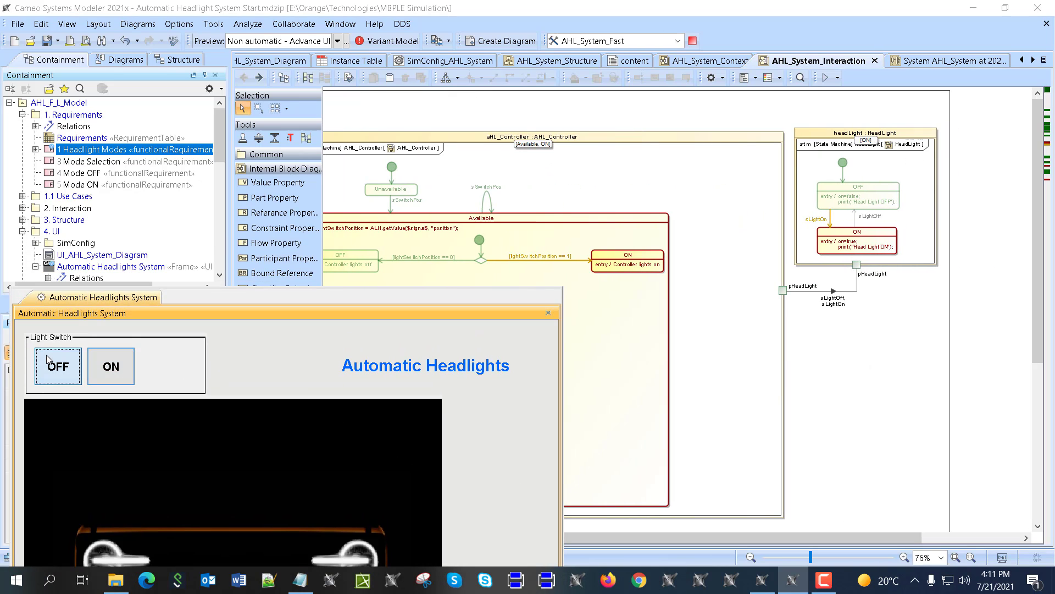
{"action": "left_click_drag", "start_coordinate": [595, 537], "coordinate": [380, 549]}
{"action": "left_click", "coordinate": [110, 367]}
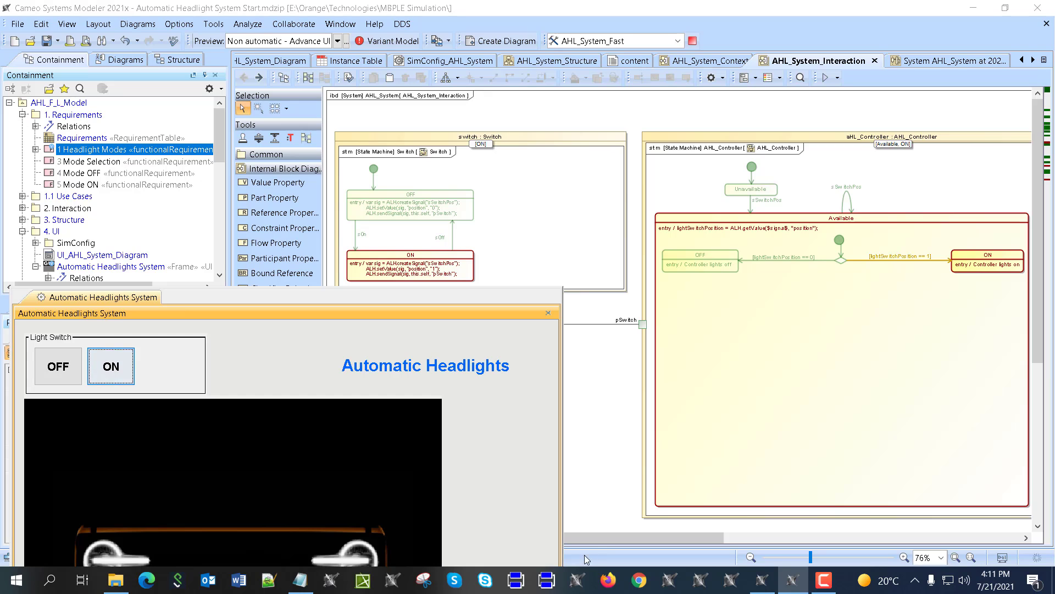
{"action": "left_click_drag", "start_coordinate": [602, 538], "coordinate": [779, 535]}
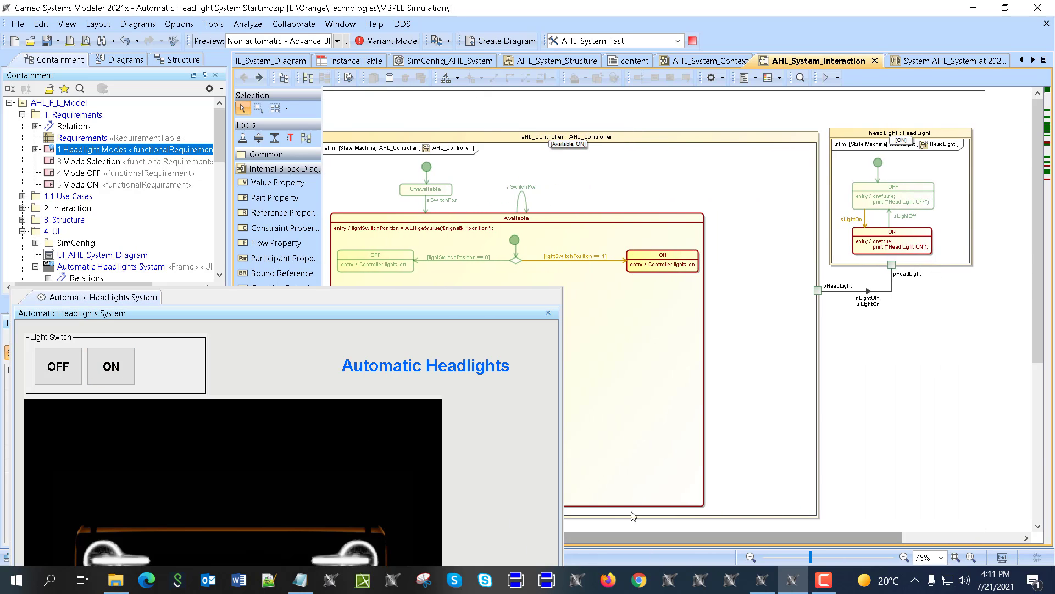
{"action": "left_click", "coordinate": [65, 378]}
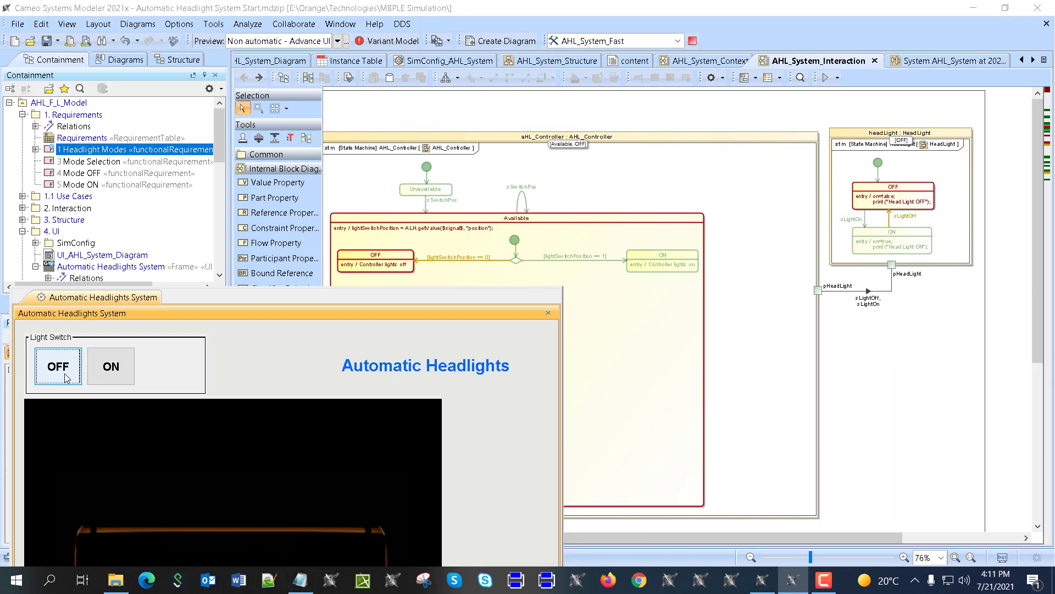